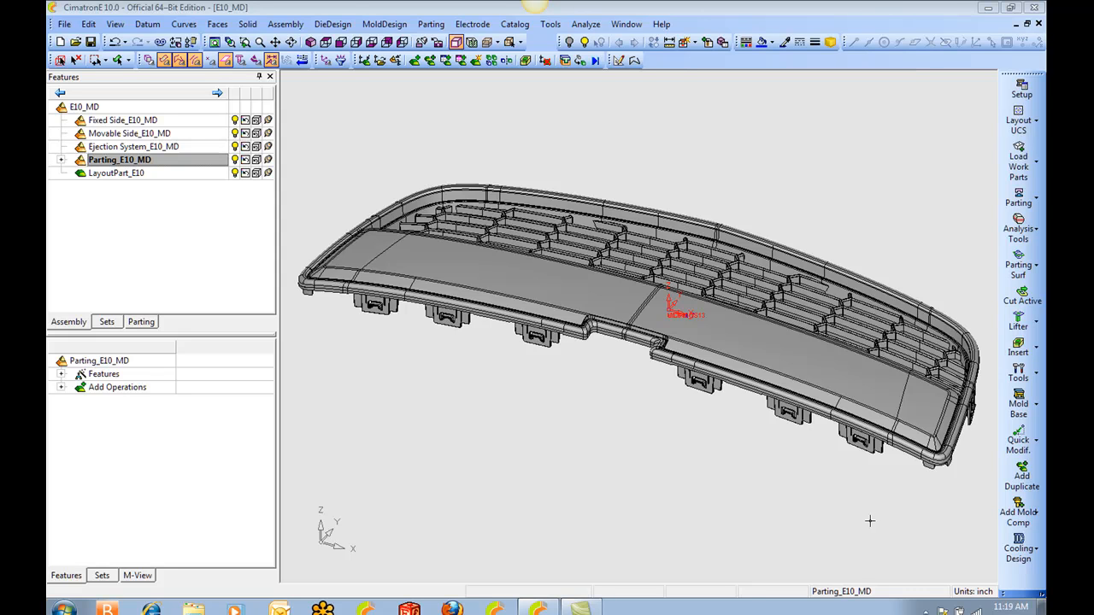
# Create a new upward parting direction for the grille part and analyze all faces by a draft angle of -0.1.
pyautogui.rightClick(547, 298)
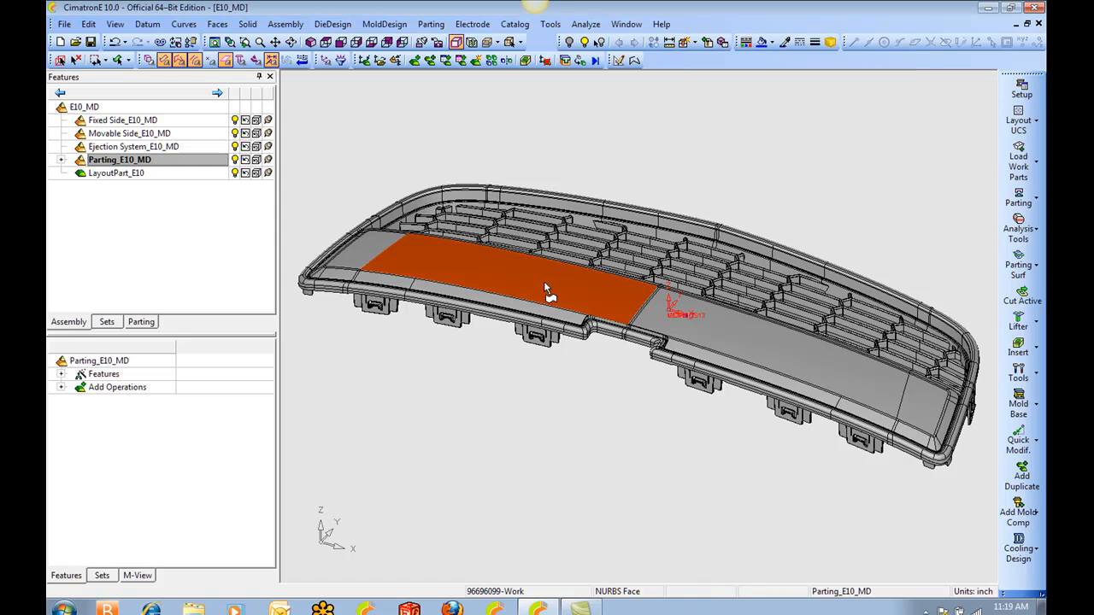
pyautogui.click(595, 124)
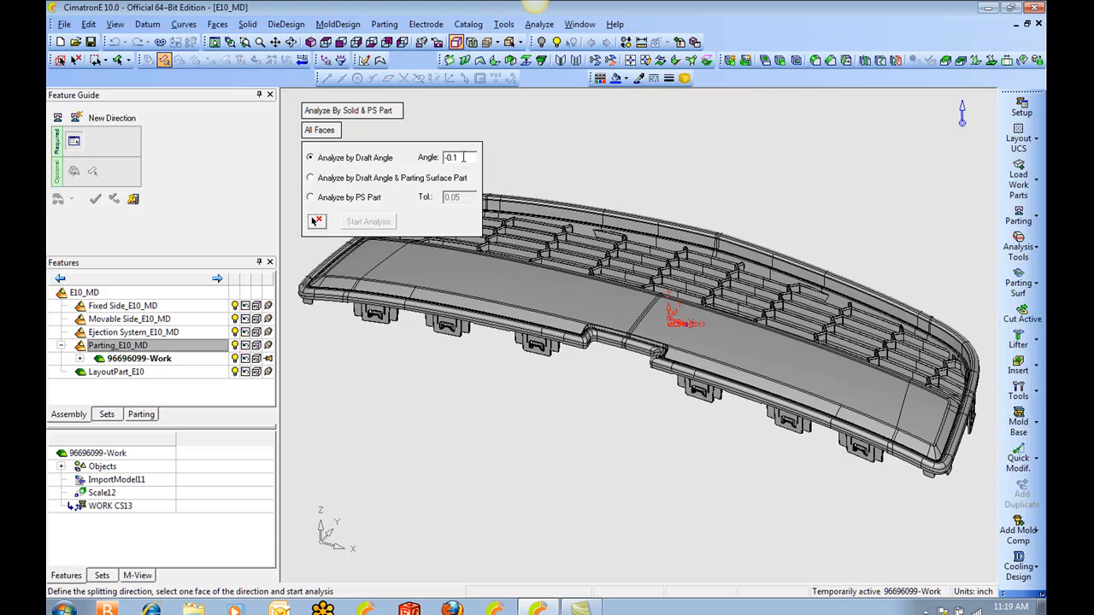
pyautogui.click(566, 287)
pyautogui.click(360, 225)
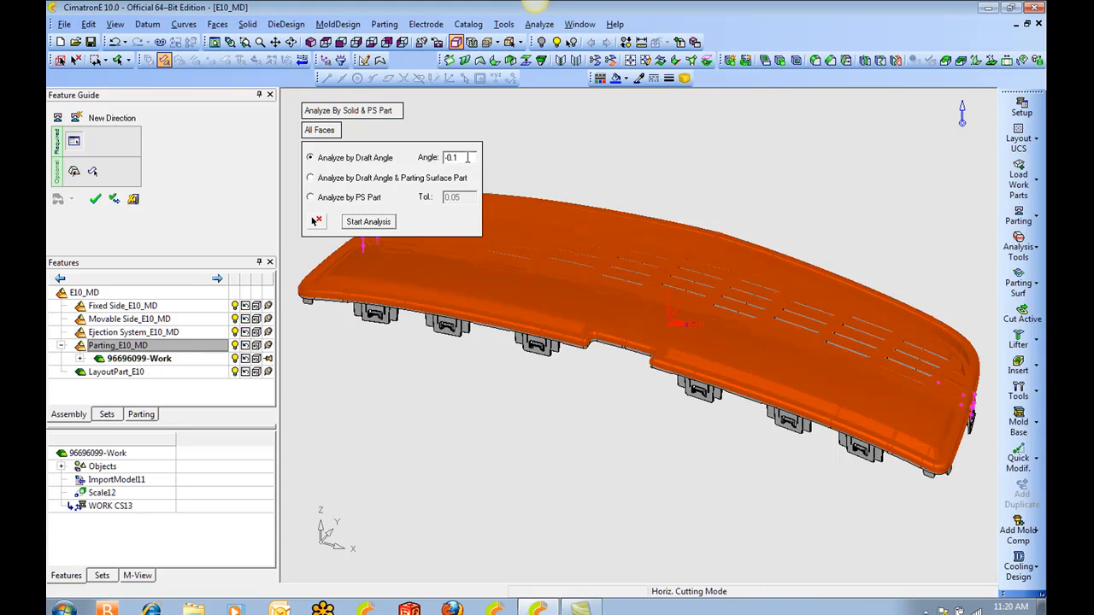
# Examine the yellow undercut faces in the grille pocket with the round hole.
pyautogui.keyDown('ctrl'); pyautogui.moveTo(617, 241); pyautogui.dragTo(806, 234, button='middle'); pyautogui.keyUp('ctrl')
pyautogui.keyDown('ctrl'); pyautogui.moveTo(805, 234); pyautogui.dragTo(756, 265); pyautogui.keyUp('ctrl')
pyautogui.keyDown('ctrl'); pyautogui.moveTo(888, 295); pyautogui.dragTo(598, 308, button='middle'); pyautogui.keyUp('ctrl')
pyautogui.keyDown('ctrl'); pyautogui.moveTo(616, 308); pyautogui.dragTo(791, 379); pyautogui.keyUp('ctrl')
pyautogui.keyDown('ctrl'); pyautogui.moveTo(791, 380); pyautogui.dragTo(829, 267, button='right'); pyautogui.keyUp('ctrl')
pyautogui.keyDown('ctrl'); pyautogui.moveTo(828, 268); pyautogui.dragTo(662, 359, button='middle'); pyautogui.keyUp('ctrl')
pyautogui.keyDown('ctrl'); pyautogui.moveTo(663, 359); pyautogui.dragTo(658, 235, button='right'); pyautogui.keyUp('ctrl')
pyautogui.keyDown('ctrl'); pyautogui.moveTo(687, 269); pyautogui.dragTo(668, 397, button='middle'); pyautogui.keyUp('ctrl')
pyautogui.keyDown('ctrl'); pyautogui.moveTo(674, 407); pyautogui.dragTo(637, 320, button='right'); pyautogui.keyUp('ctrl')
pyautogui.keyDown('ctrl'); pyautogui.moveTo(607, 276); pyautogui.dragTo(643, 291, button='middle'); pyautogui.keyUp('ctrl')
pyautogui.moveTo(645, 293)
pyautogui.keyDown('ctrl'); pyautogui.mouseDown()
pyautogui.moveTo(664, 286)
pyautogui.moveTo(659, 304)
pyautogui.mouseUp(); pyautogui.keyUp('ctrl')
pyautogui.keyDown('ctrl'); pyautogui.moveTo(704, 318); pyautogui.dragTo(741, 200, button='right'); pyautogui.keyUp('ctrl')
pyautogui.keyDown('ctrl'); pyautogui.moveTo(752, 202); pyautogui.dragTo(562, 396, button='middle'); pyautogui.keyUp('ctrl')
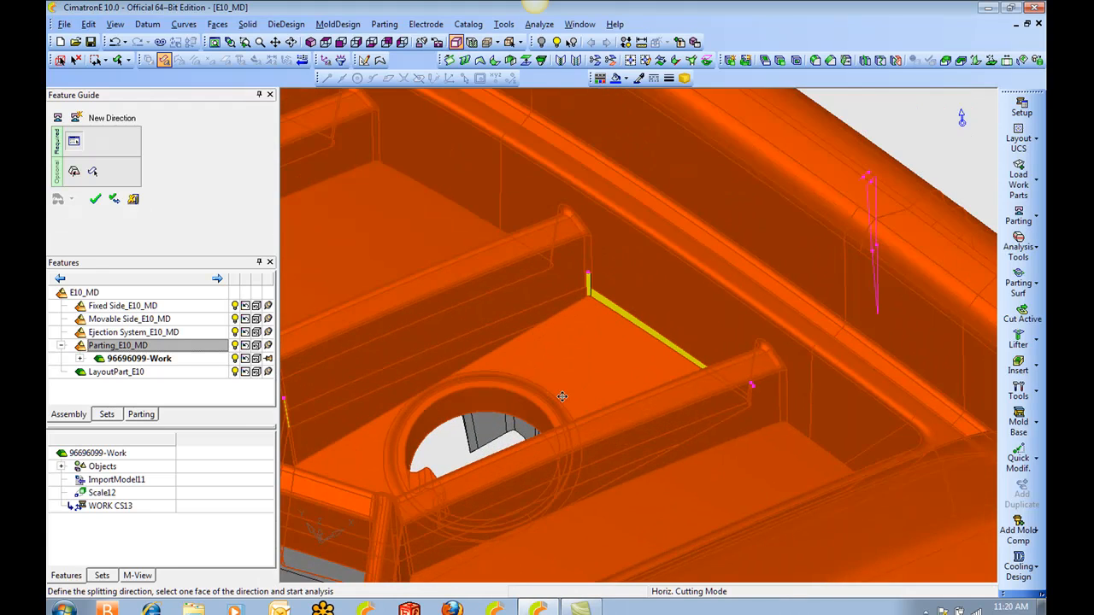
pyautogui.keyDown('ctrl'); pyautogui.moveTo(564, 342); pyautogui.dragTo(559, 189, button='right'); pyautogui.keyUp('ctrl')
pyautogui.keyDown('ctrl'); pyautogui.moveTo(560, 315); pyautogui.dragTo(614, 328, button='middle'); pyautogui.keyUp('ctrl')
pyautogui.keyDown('ctrl'); pyautogui.moveTo(607, 321); pyautogui.dragTo(574, 215, button='right'); pyautogui.keyUp('ctrl')
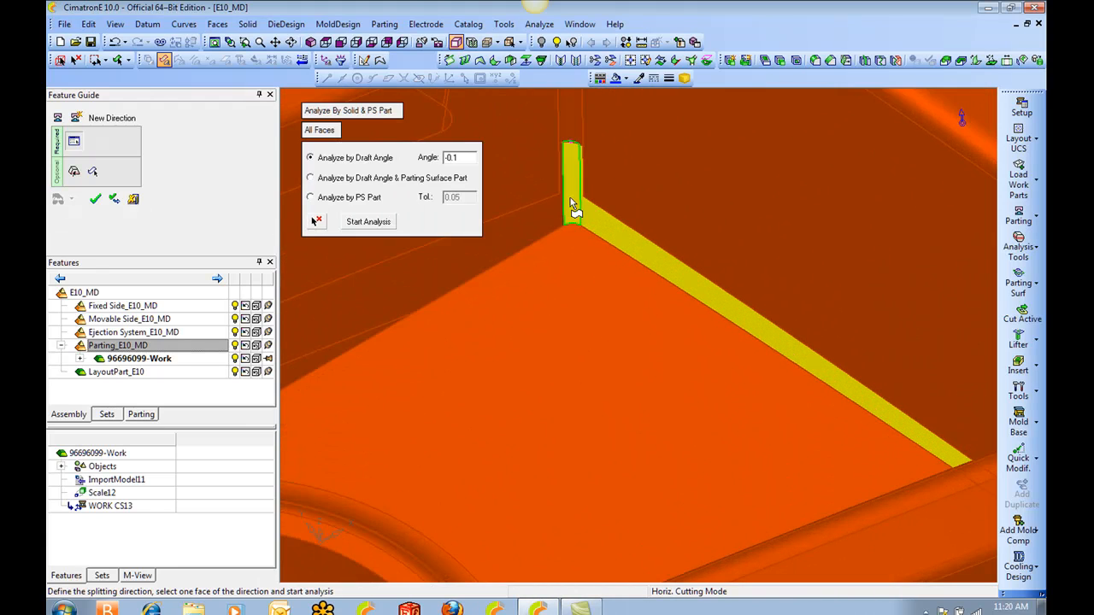
# Examine the narrow yellow strip along the pocket wall and the small corner fillet at its end.
pyautogui.keyDown('ctrl'); pyautogui.moveTo(617, 232); pyautogui.dragTo(735, 286); pyautogui.keyUp('ctrl')
pyautogui.keyDown('ctrl'); pyautogui.moveTo(801, 298); pyautogui.dragTo(692, 290, button='middle'); pyautogui.keyUp('ctrl')
pyautogui.keyDown('ctrl'); pyautogui.moveTo(691, 291); pyautogui.dragTo(688, 357, button='right'); pyautogui.keyUp('ctrl')
pyautogui.keyDown('ctrl'); pyautogui.moveTo(685, 335); pyautogui.dragTo(492, 309); pyautogui.keyUp('ctrl')
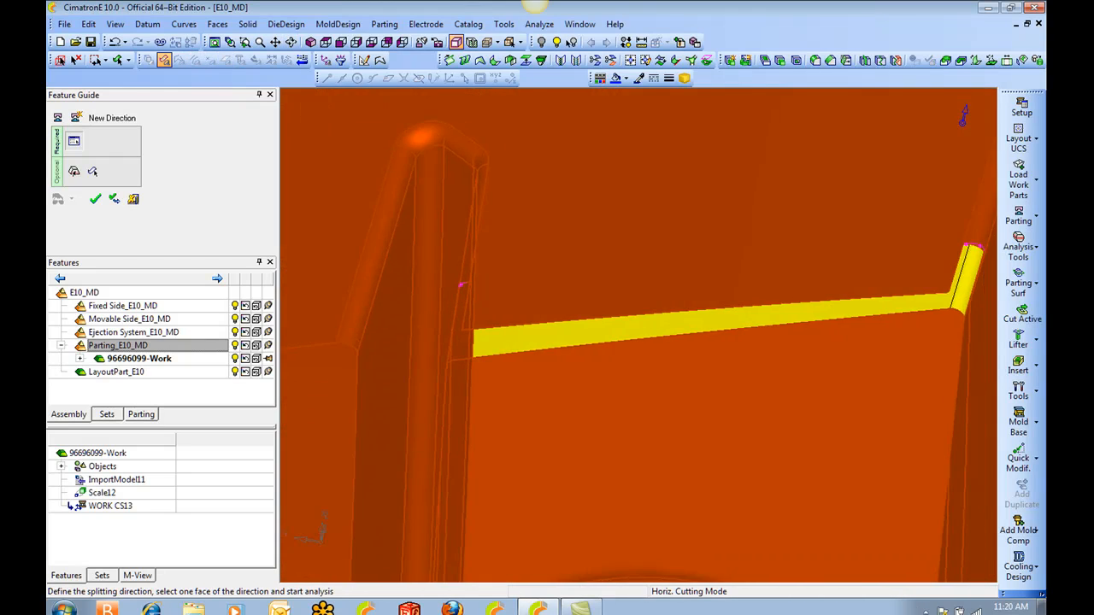
pyautogui.keyDown('ctrl'); pyautogui.moveTo(919, 320); pyautogui.dragTo(627, 377, button='middle'); pyautogui.keyUp('ctrl')
pyautogui.keyDown('ctrl'); pyautogui.moveTo(627, 377); pyautogui.dragTo(640, 308, button='right'); pyautogui.keyUp('ctrl')
pyautogui.keyDown('ctrl'); pyautogui.moveTo(732, 299); pyautogui.dragTo(625, 289, button='middle'); pyautogui.keyUp('ctrl')
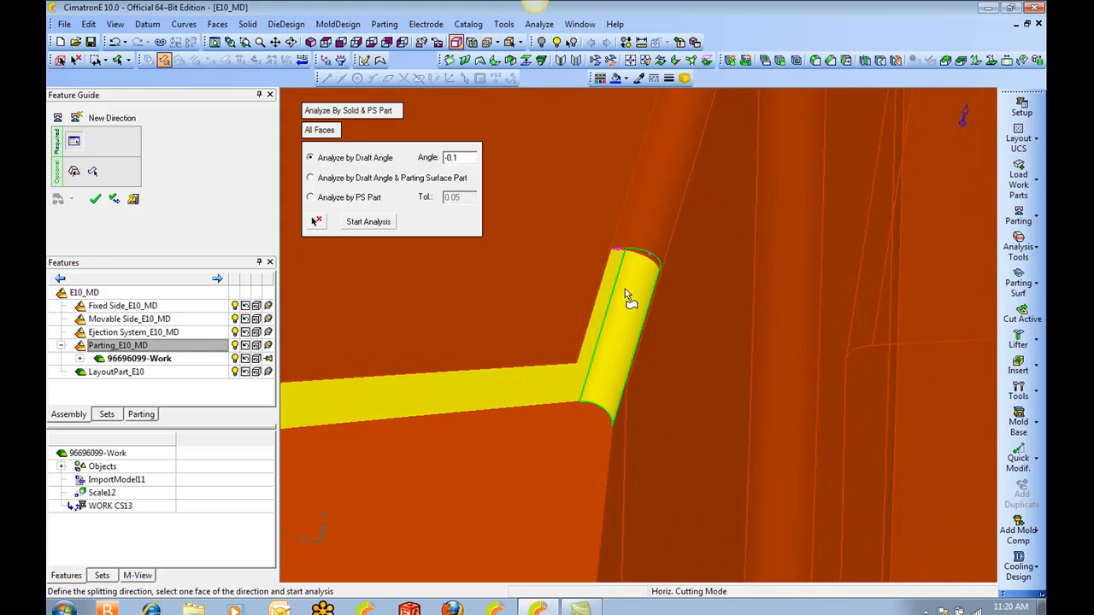
pyautogui.keyDown('ctrl'); pyautogui.moveTo(641, 303); pyautogui.dragTo(649, 229, button='right'); pyautogui.keyUp('ctrl')
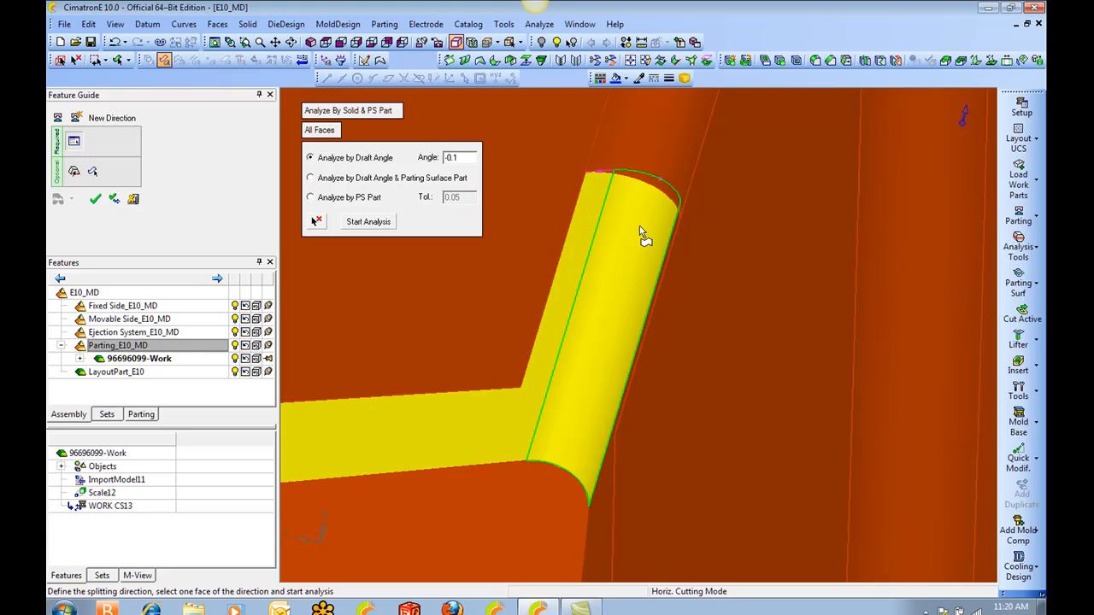
pyautogui.keyDown('ctrl'); pyautogui.moveTo(639, 226); pyautogui.dragTo(638, 299, button='right'); pyautogui.keyUp('ctrl')
pyautogui.keyDown('ctrl'); pyautogui.moveTo(638, 299); pyautogui.dragTo(740, 263, button='middle'); pyautogui.keyUp('ctrl')
pyautogui.keyDown('ctrl'); pyautogui.moveTo(740, 263); pyautogui.dragTo(680, 440, button='right'); pyautogui.keyUp('ctrl')
pyautogui.keyDown('ctrl'); pyautogui.moveTo(680, 440); pyautogui.dragTo(749, 314, button='middle'); pyautogui.keyUp('ctrl')
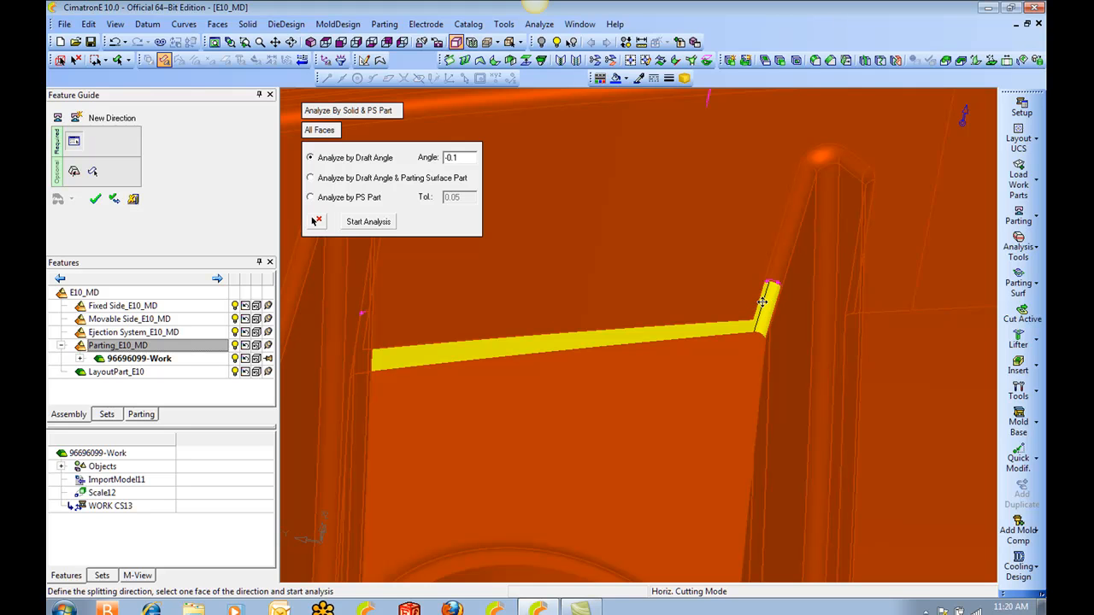
pyautogui.keyDown('ctrl'); pyautogui.moveTo(748, 241); pyautogui.dragTo(660, 461, button='right'); pyautogui.keyUp('ctrl')
pyautogui.keyDown('ctrl'); pyautogui.moveTo(669, 220); pyautogui.dragTo(626, 208); pyautogui.keyUp('ctrl')
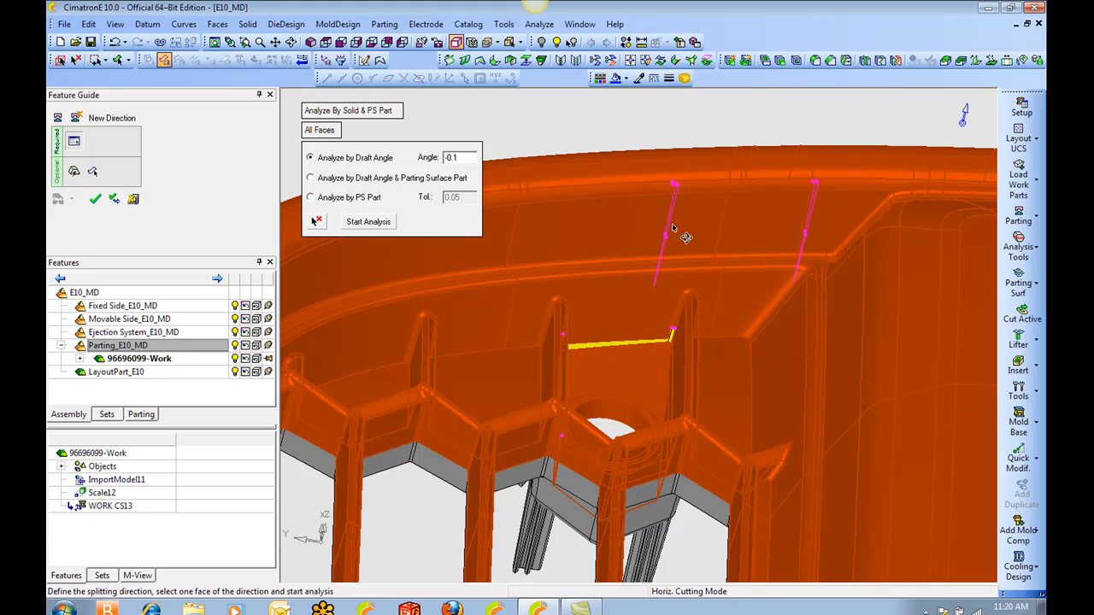
pyautogui.keyDown('ctrl'); pyautogui.moveTo(713, 312); pyautogui.dragTo(721, 174, button='right'); pyautogui.keyUp('ctrl')
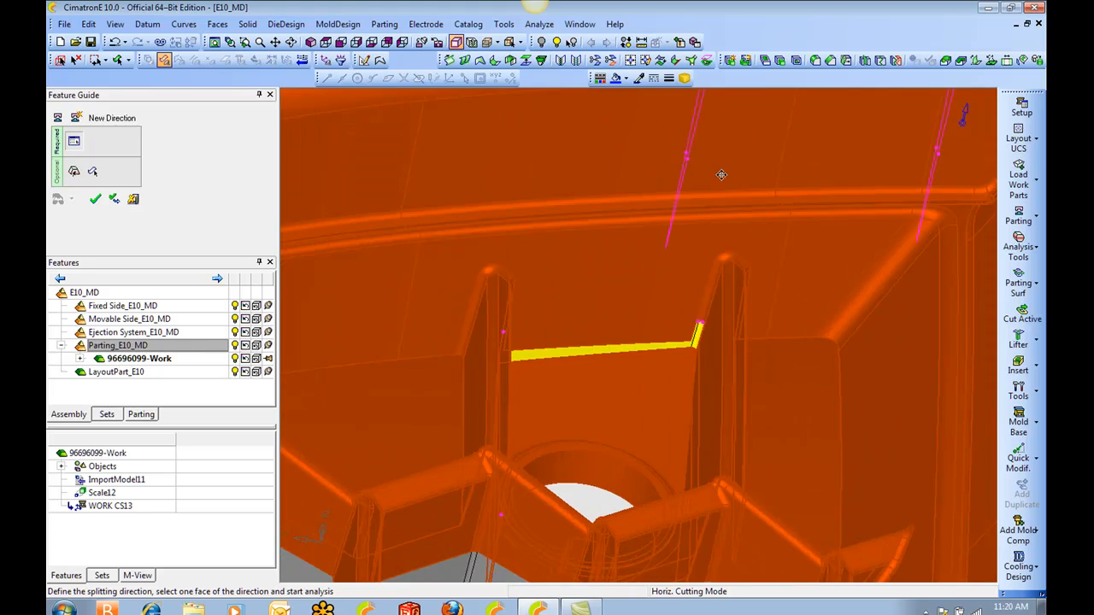
# Examine the long yellow faces on the ribs beneath the outer rim of the part.
pyautogui.keyDown('ctrl'); pyautogui.moveTo(720, 173); pyautogui.dragTo(698, 318, button='middle'); pyautogui.keyUp('ctrl')
pyautogui.keyDown('ctrl'); pyautogui.moveTo(666, 189); pyautogui.dragTo(567, 344); pyautogui.keyUp('ctrl')
pyautogui.keyDown('ctrl'); pyautogui.moveTo(567, 344); pyautogui.dragTo(568, 282, button='right'); pyautogui.keyUp('ctrl')
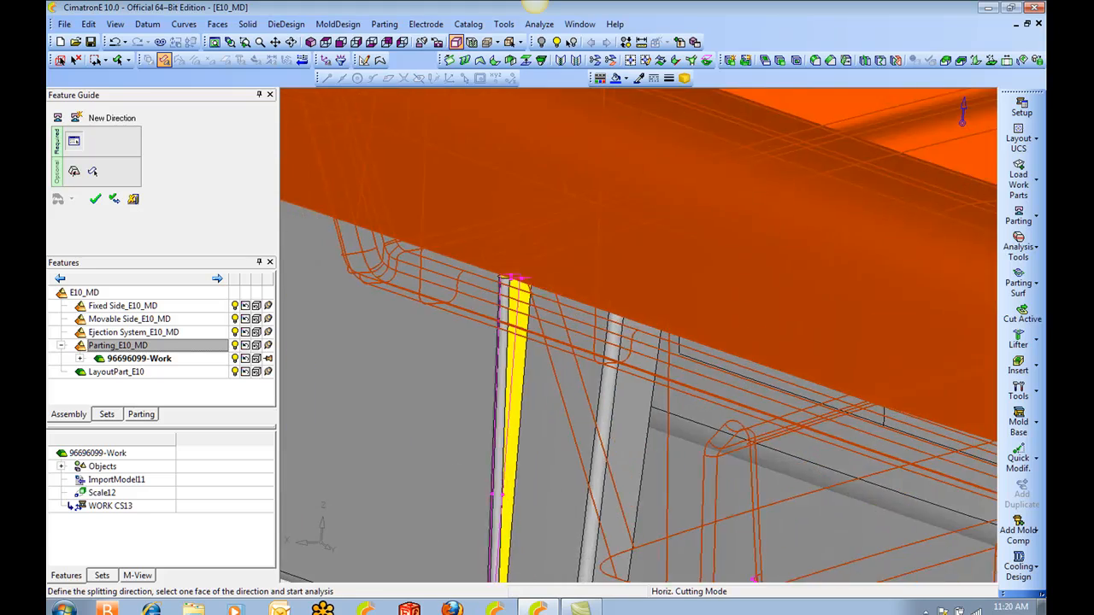
pyautogui.keyDown('ctrl'); pyautogui.moveTo(568, 281); pyautogui.dragTo(744, 232, button='middle'); pyautogui.keyUp('ctrl')
pyautogui.keyDown('ctrl'); pyautogui.moveTo(743, 232); pyautogui.dragTo(688, 274); pyautogui.keyUp('ctrl')
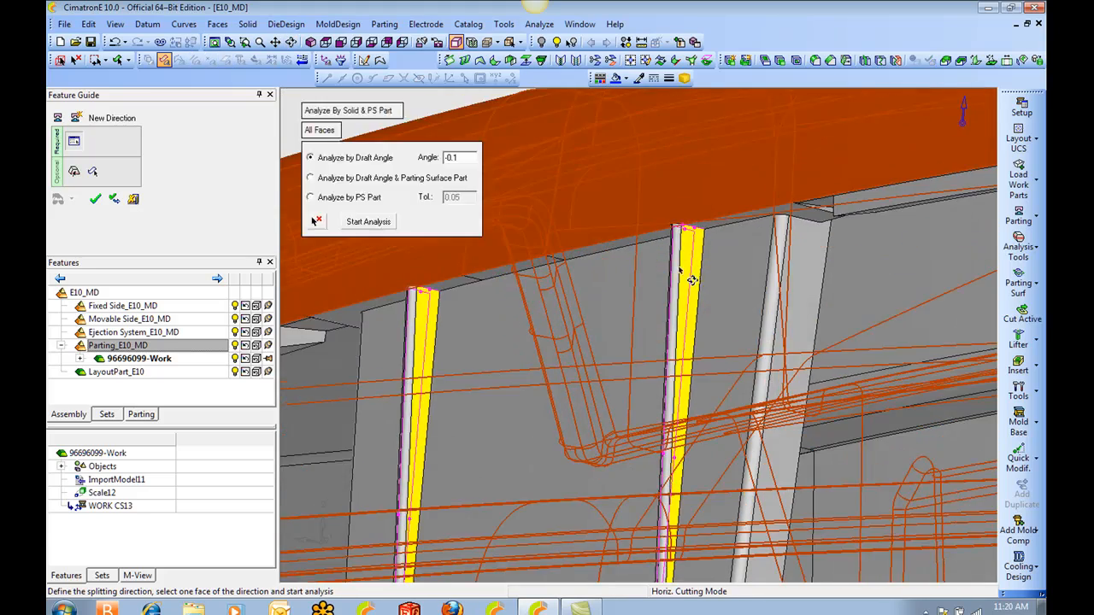
pyautogui.keyDown('ctrl'); pyautogui.moveTo(688, 274); pyautogui.dragTo(658, 194, button='middle'); pyautogui.keyUp('ctrl')
pyautogui.keyDown('ctrl'); pyautogui.moveTo(662, 194); pyautogui.dragTo(657, 256, button='right'); pyautogui.keyUp('ctrl')
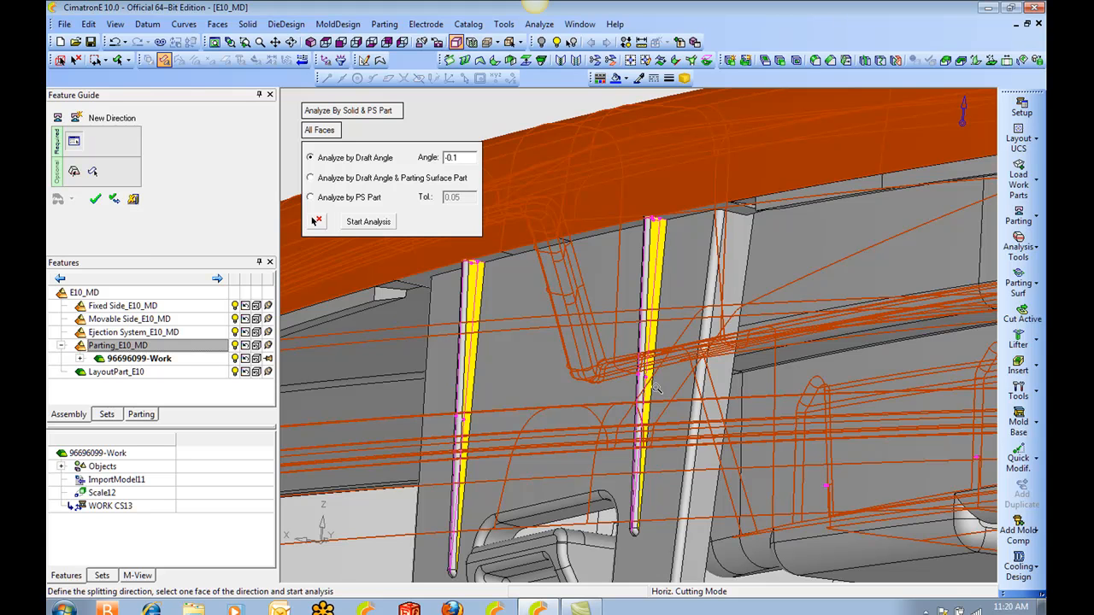
pyautogui.keyDown('ctrl'); pyautogui.moveTo(655, 262); pyautogui.dragTo(638, 288, button='middle'); pyautogui.keyUp('ctrl')
pyautogui.keyDown('ctrl'); pyautogui.moveTo(630, 285); pyautogui.dragTo(649, 227, button='right'); pyautogui.keyUp('ctrl')
pyautogui.keyDown('ctrl'); pyautogui.moveTo(648, 227); pyautogui.dragTo(592, 330, button='middle'); pyautogui.keyUp('ctrl')
pyautogui.keyDown('ctrl'); pyautogui.moveTo(630, 305); pyautogui.dragTo(589, 186, button='right'); pyautogui.keyUp('ctrl')
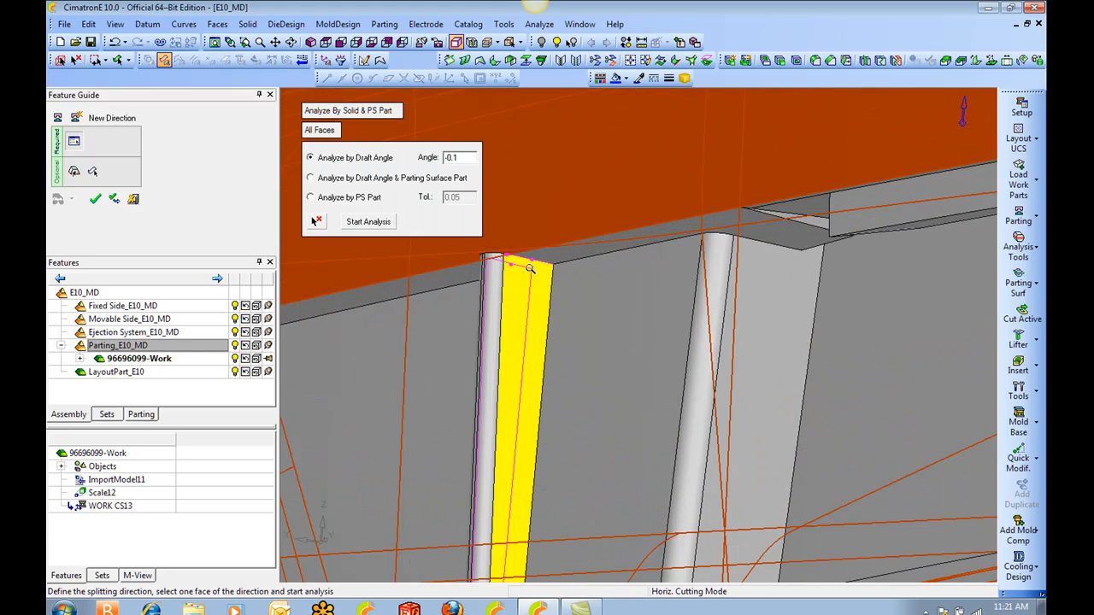
pyautogui.keyDown('ctrl'); pyautogui.moveTo(589, 195); pyautogui.dragTo(563, 262); pyautogui.keyUp('ctrl')
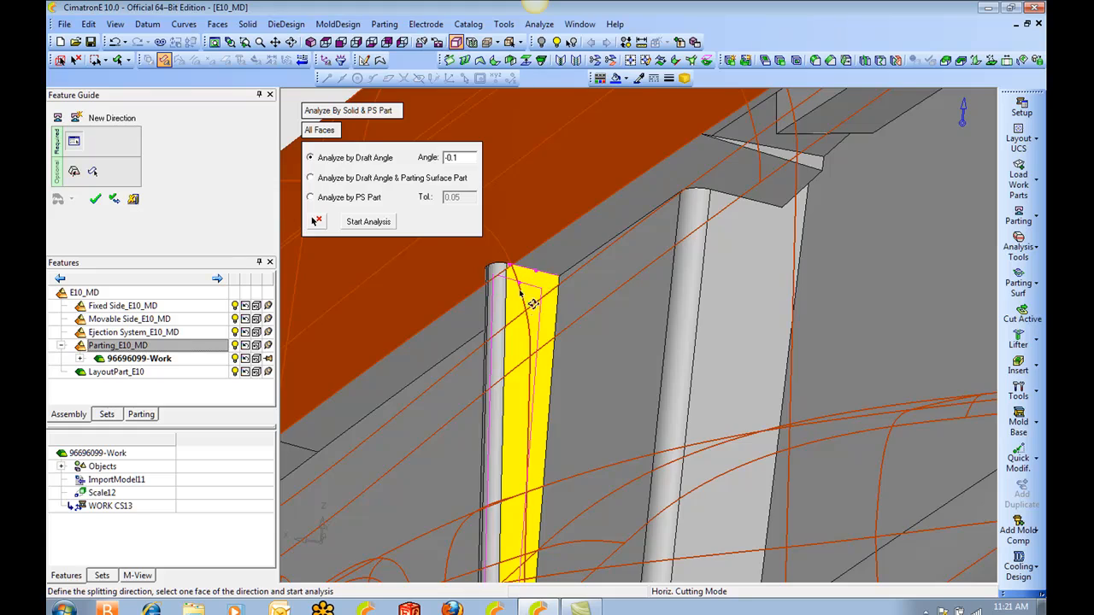
pyautogui.keyDown('ctrl'); pyautogui.moveTo(551, 197); pyautogui.dragTo(564, 317, button='right'); pyautogui.keyUp('ctrl')
pyautogui.keyDown('ctrl'); pyautogui.moveTo(564, 317); pyautogui.dragTo(593, 339); pyautogui.keyUp('ctrl')
pyautogui.keyDown('ctrl'); pyautogui.moveTo(593, 339); pyautogui.dragTo(744, 233, button='middle'); pyautogui.keyUp('ctrl')
pyautogui.moveTo(744, 233)
pyautogui.keyDown('ctrl'); pyautogui.mouseDown()
pyautogui.moveTo(739, 277)
pyautogui.moveTo(745, 238)
pyautogui.mouseUp(); pyautogui.keyUp('ctrl')
pyautogui.keyDown('ctrl'); pyautogui.moveTo(745, 239); pyautogui.dragTo(659, 393, button='middle'); pyautogui.keyUp('ctrl')
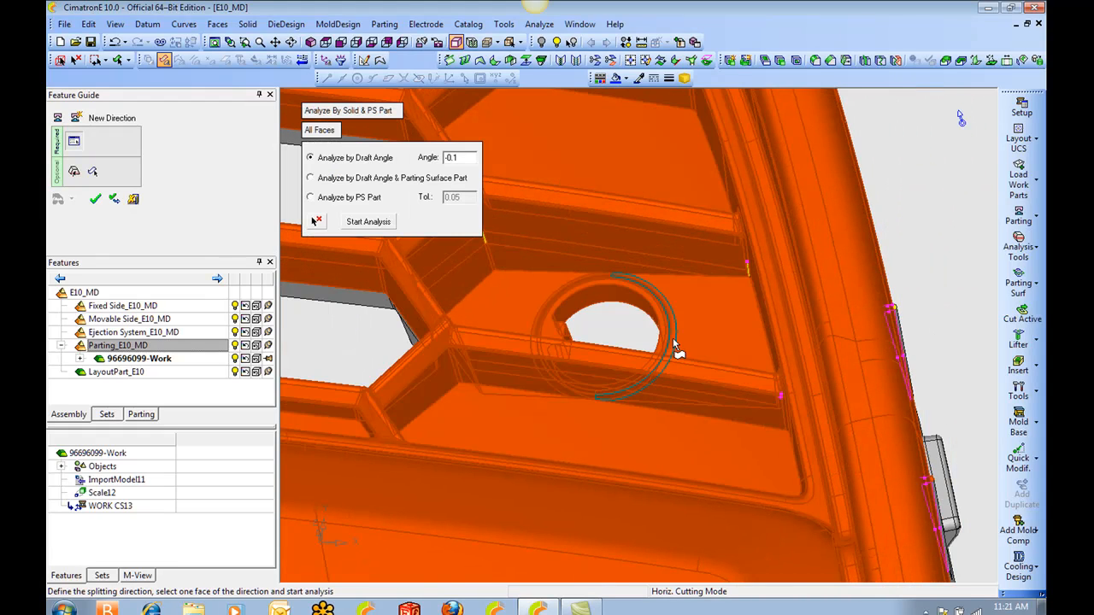
# Run the direction analysis and check the draft angle of the rib wall beside the round hole.
pyautogui.click(75, 172)
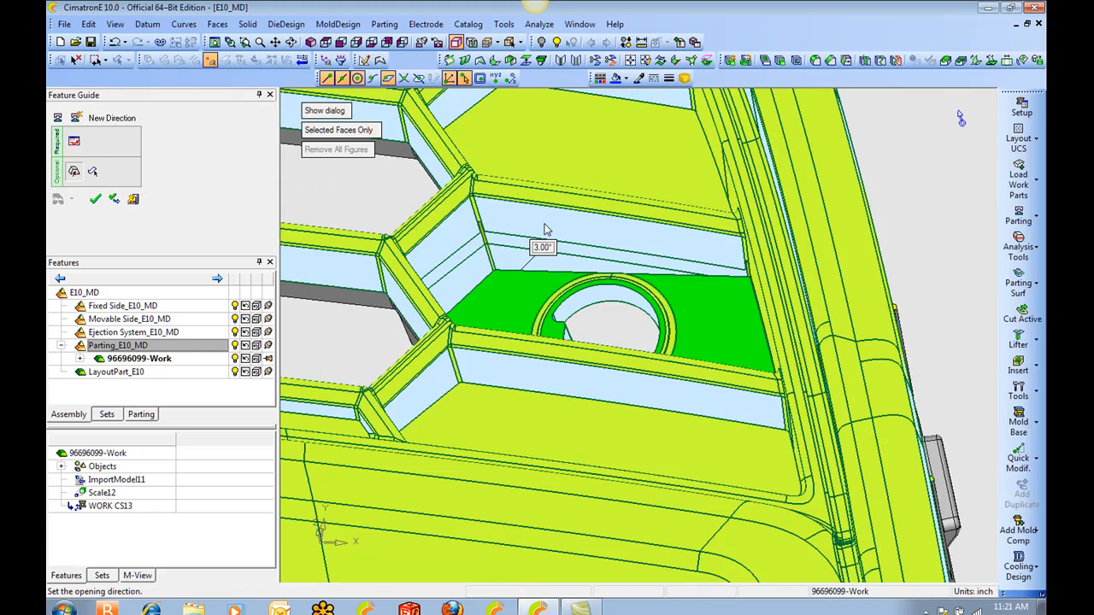
pyautogui.keyDown('ctrl'); pyautogui.moveTo(528, 241); pyautogui.dragTo(526, 198); pyautogui.keyUp('ctrl')
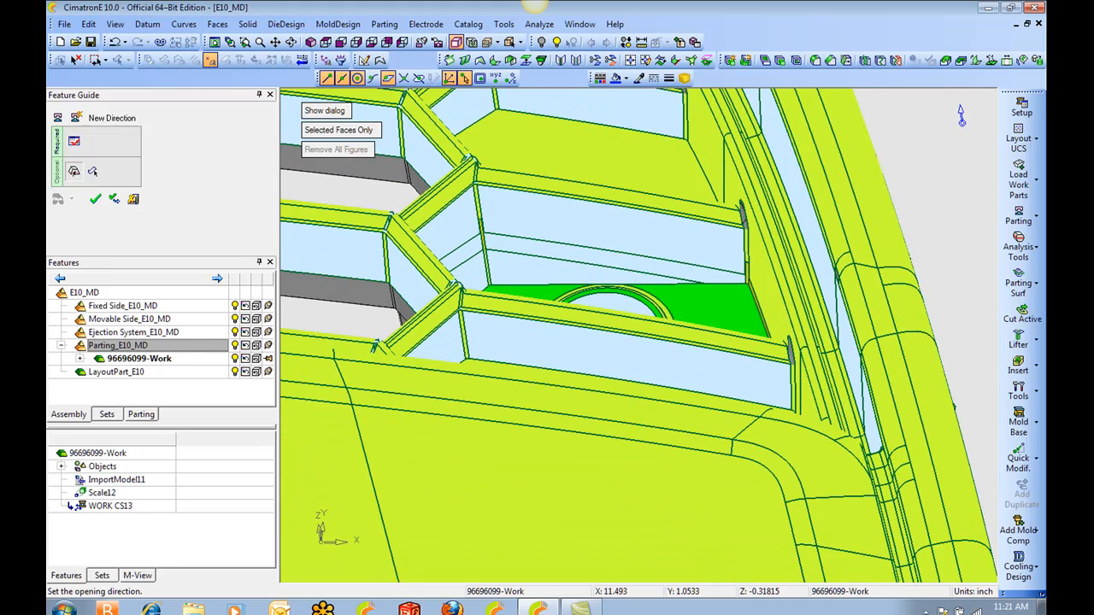
pyautogui.keyDown('ctrl'); pyautogui.moveTo(514, 343); pyautogui.dragTo(511, 328); pyautogui.keyUp('ctrl')
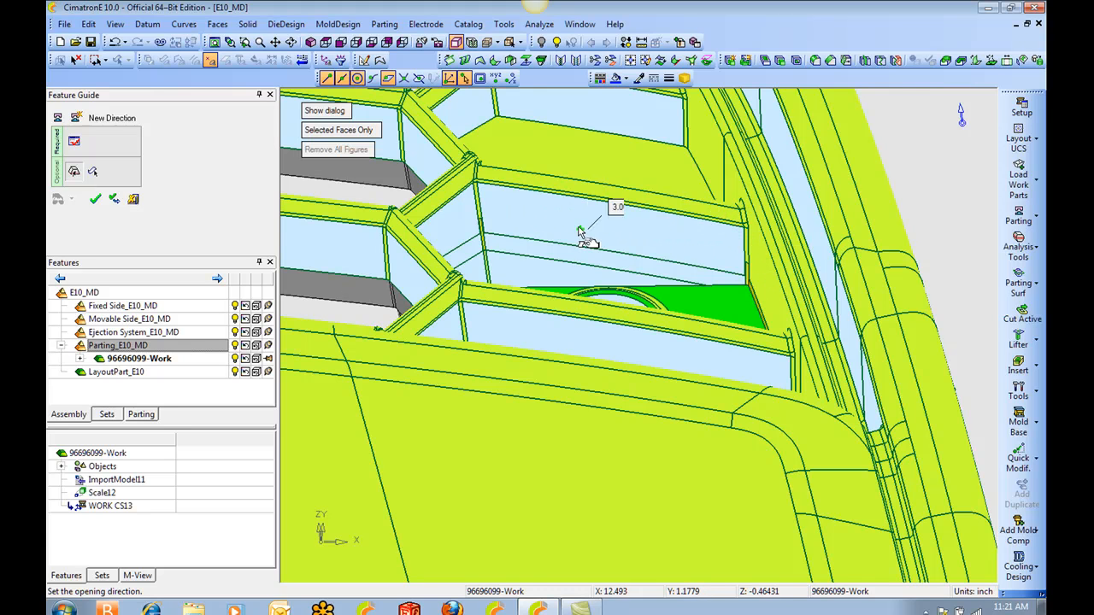
# Add the yellow faces around the round-hole pocket to the parting direction, using the Select Yellow Faces Only filter.
pyautogui.click(93, 172)
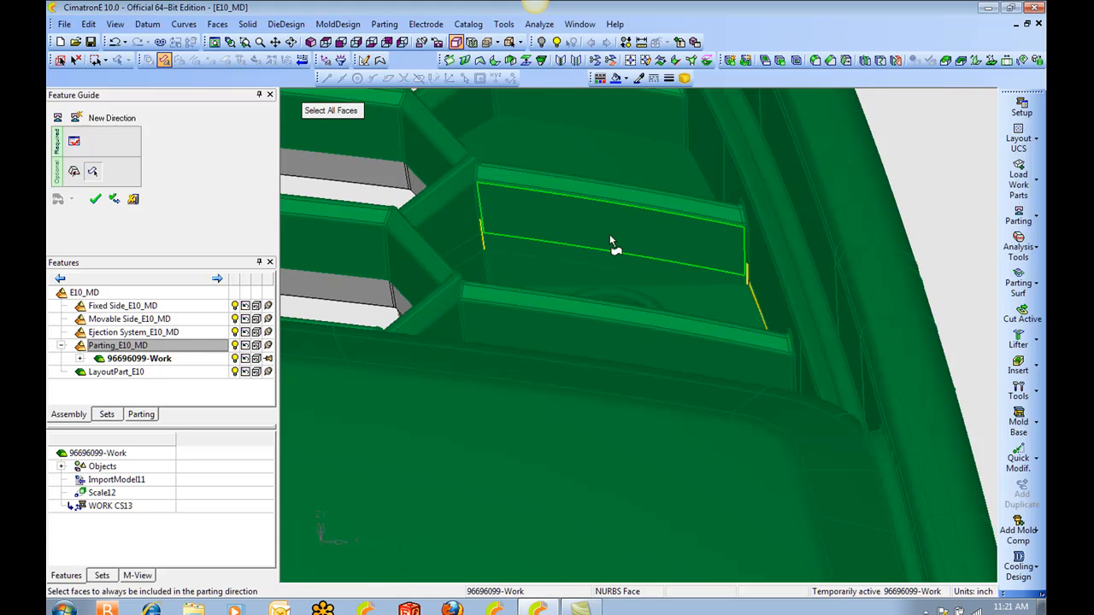
pyautogui.click(346, 111)
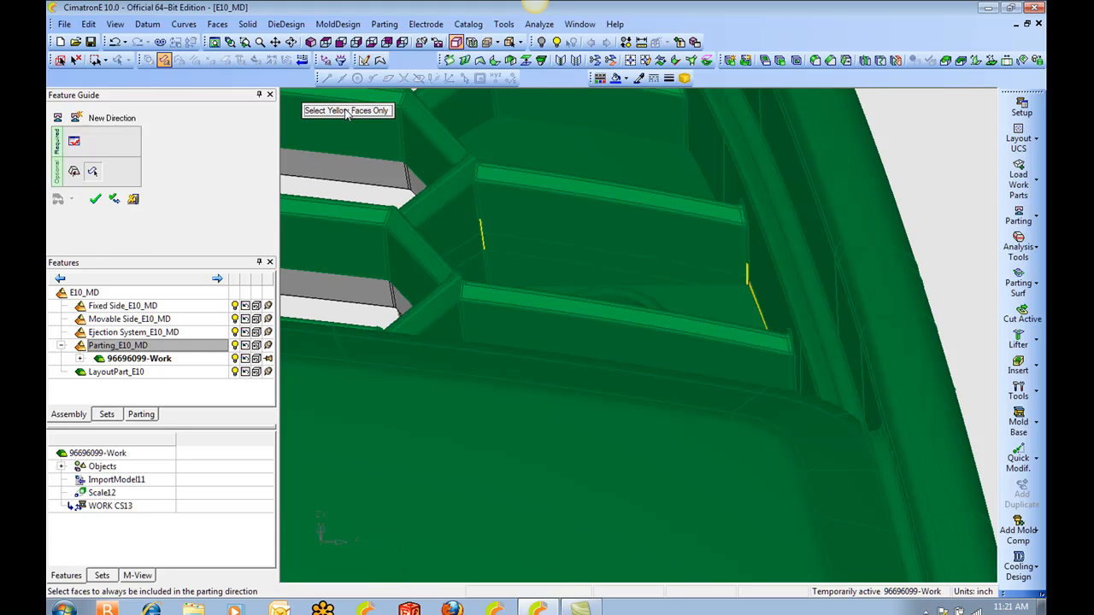
pyautogui.keyDown('ctrl'); pyautogui.moveTo(475, 128); pyautogui.dragTo(477, 185); pyautogui.keyUp('ctrl')
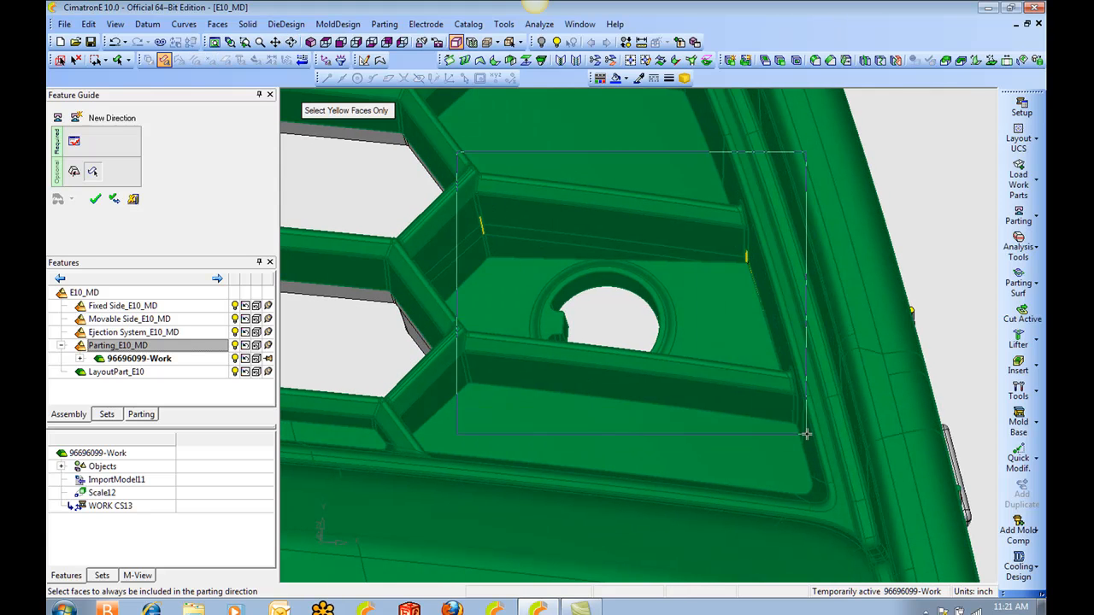
pyautogui.click(748, 266)
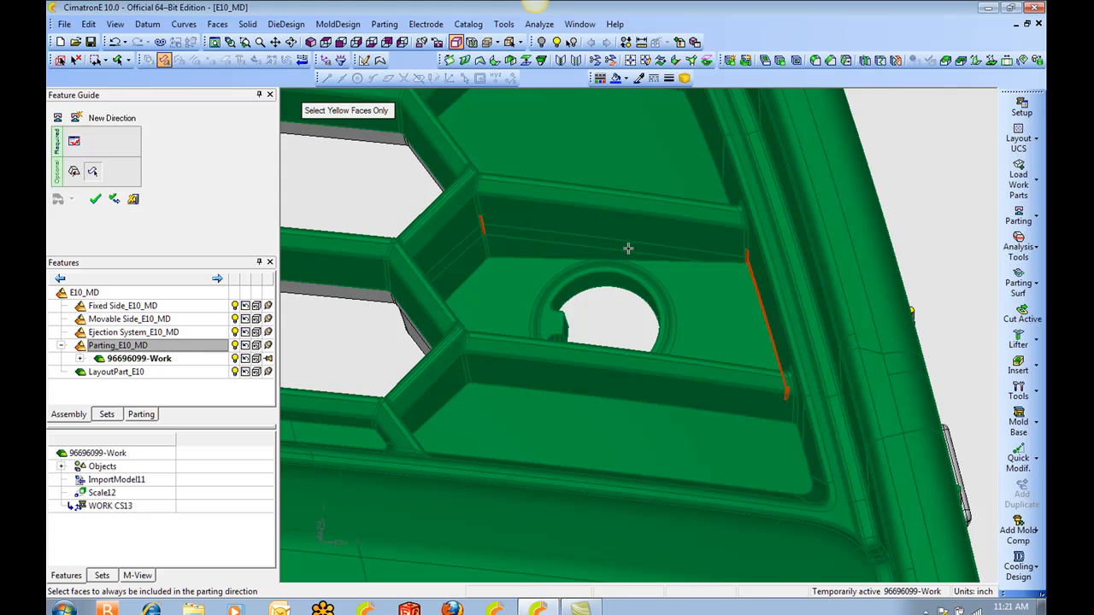
pyautogui.click(350, 111)
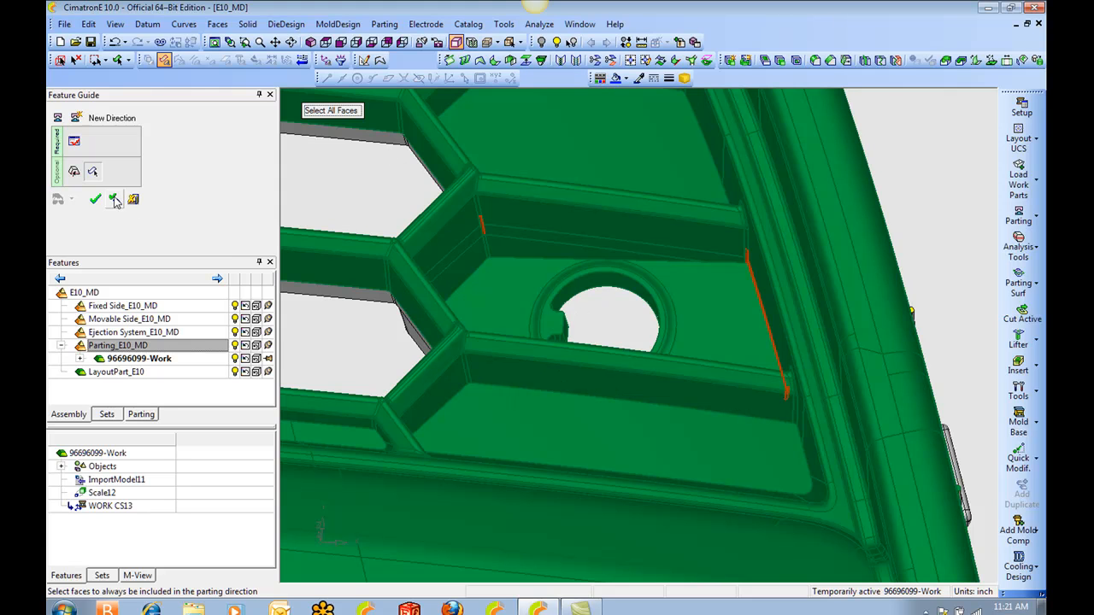
# Apply the upward parting direction with its added faces and continue with another direction.
pyautogui.scroll(-4, 451, 233)
pyautogui.keyDown('ctrl'); pyautogui.moveTo(299, 289); pyautogui.dragTo(605, 268, button='middle'); pyautogui.keyUp('ctrl')
pyautogui.keyDown('ctrl'); pyautogui.moveTo(471, 256); pyautogui.dragTo(848, 272, button='middle'); pyautogui.keyUp('ctrl')
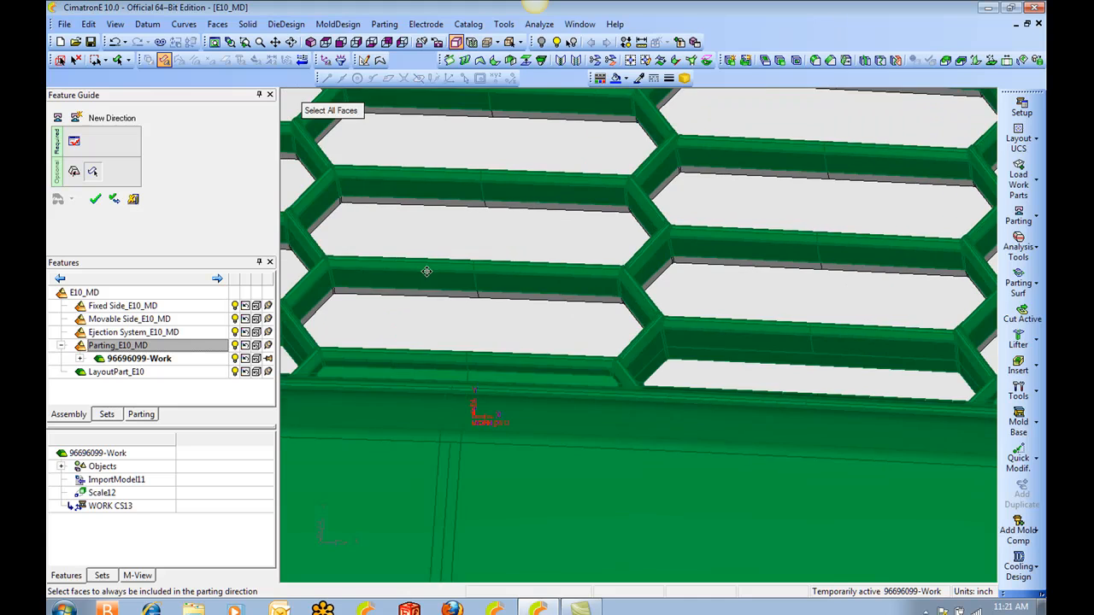
pyautogui.keyDown('ctrl'); pyautogui.moveTo(427, 272); pyautogui.dragTo(781, 280, button='middle'); pyautogui.keyUp('ctrl')
pyautogui.keyDown('ctrl'); pyautogui.moveTo(521, 225); pyautogui.dragTo(456, 302, button='right'); pyautogui.keyUp('ctrl')
pyautogui.keyDown('ctrl'); pyautogui.moveTo(456, 293); pyautogui.dragTo(782, 274, button='middle'); pyautogui.keyUp('ctrl')
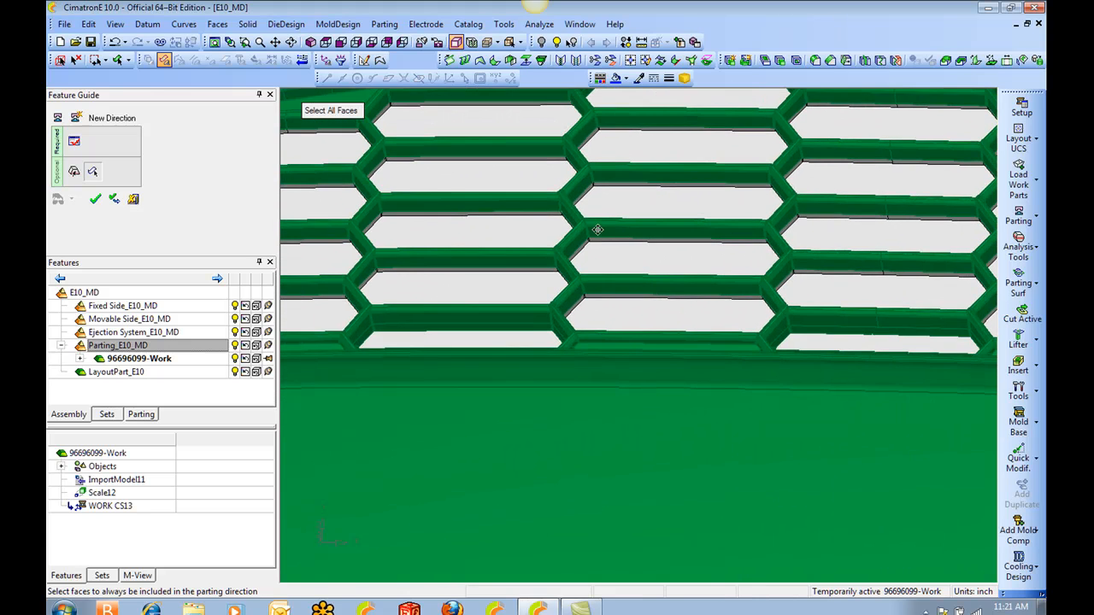
pyautogui.keyDown('ctrl'); pyautogui.moveTo(598, 230); pyautogui.dragTo(583, 283, button='right'); pyautogui.keyUp('ctrl')
pyautogui.keyDown('ctrl'); pyautogui.moveTo(584, 283); pyautogui.dragTo(660, 269, button='middle'); pyautogui.keyUp('ctrl')
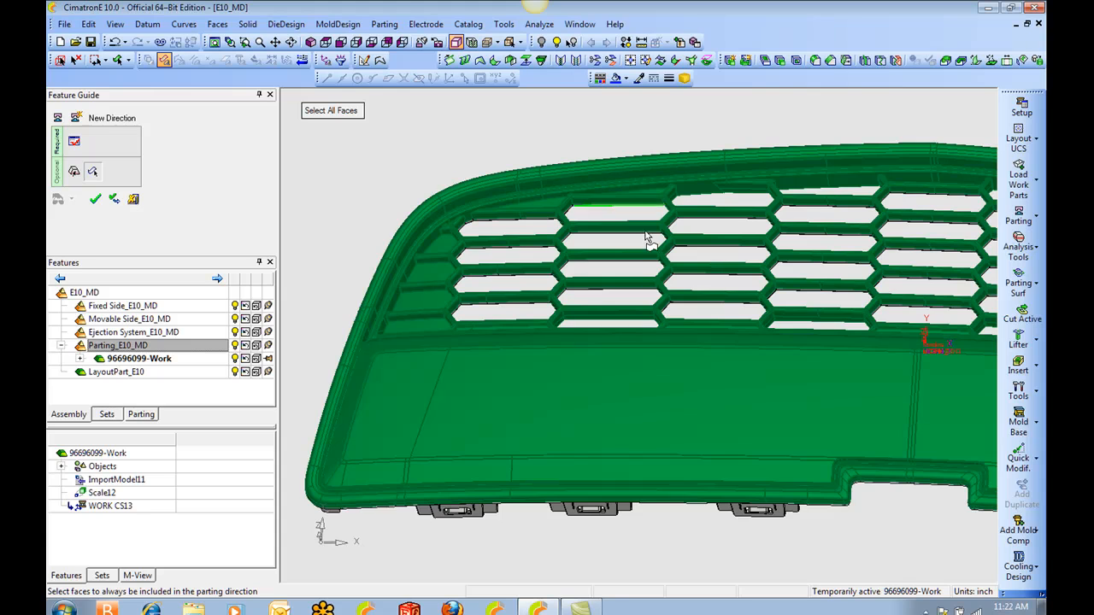
pyautogui.rightClick(629, 116)
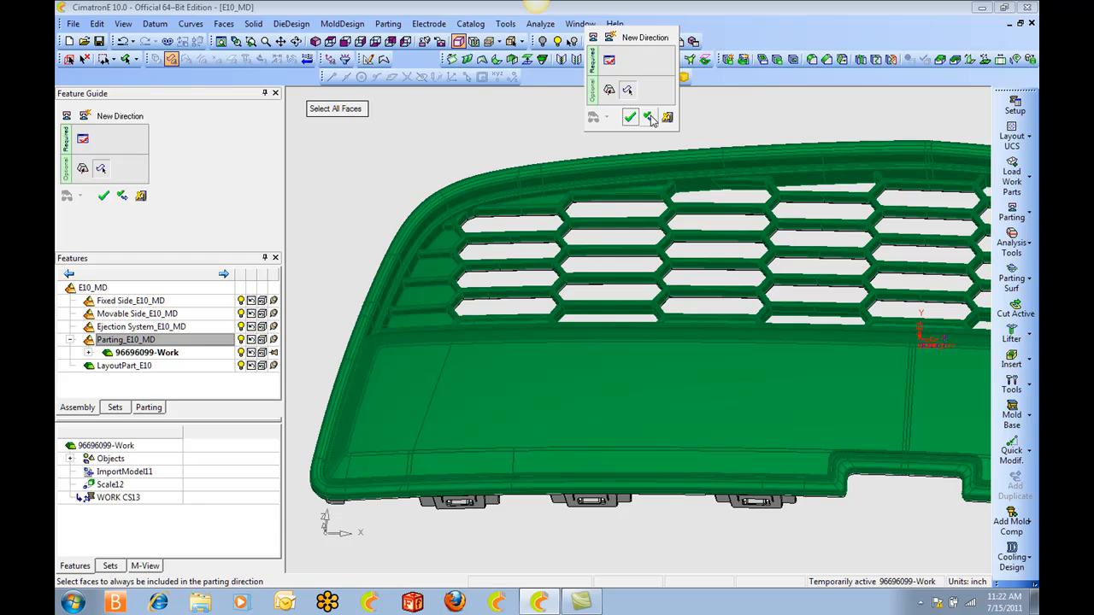
pyautogui.click(649, 117)
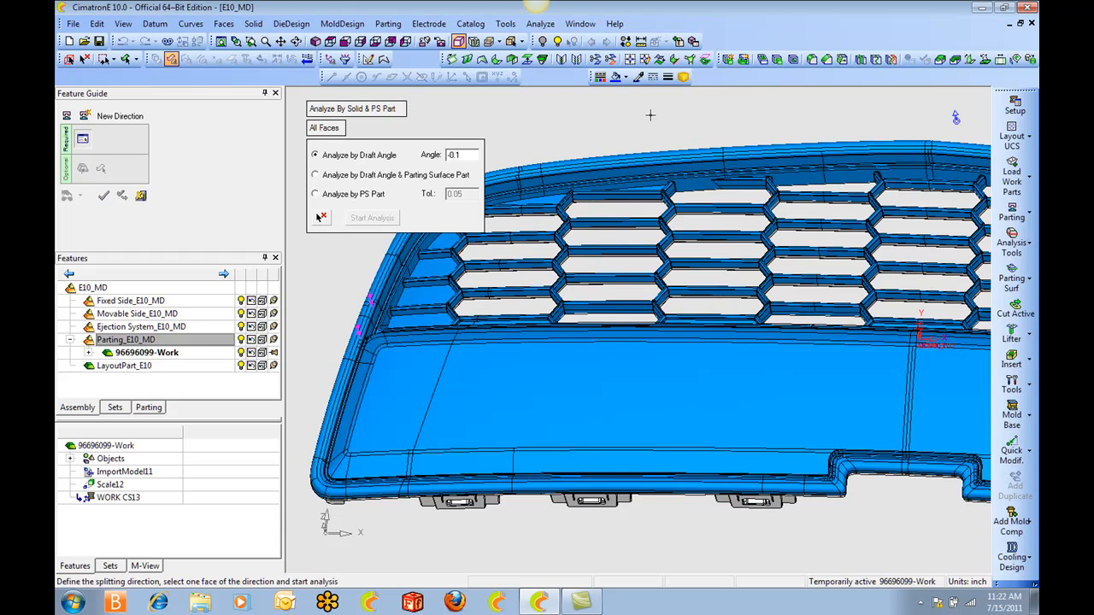
# Reverse the opening direction to point downward and analyze the underside faces by a draft angle of -0.1.
pyautogui.keyDown('ctrl'); pyautogui.moveTo(699, 190); pyautogui.dragTo(808, 205); pyautogui.keyUp('ctrl')
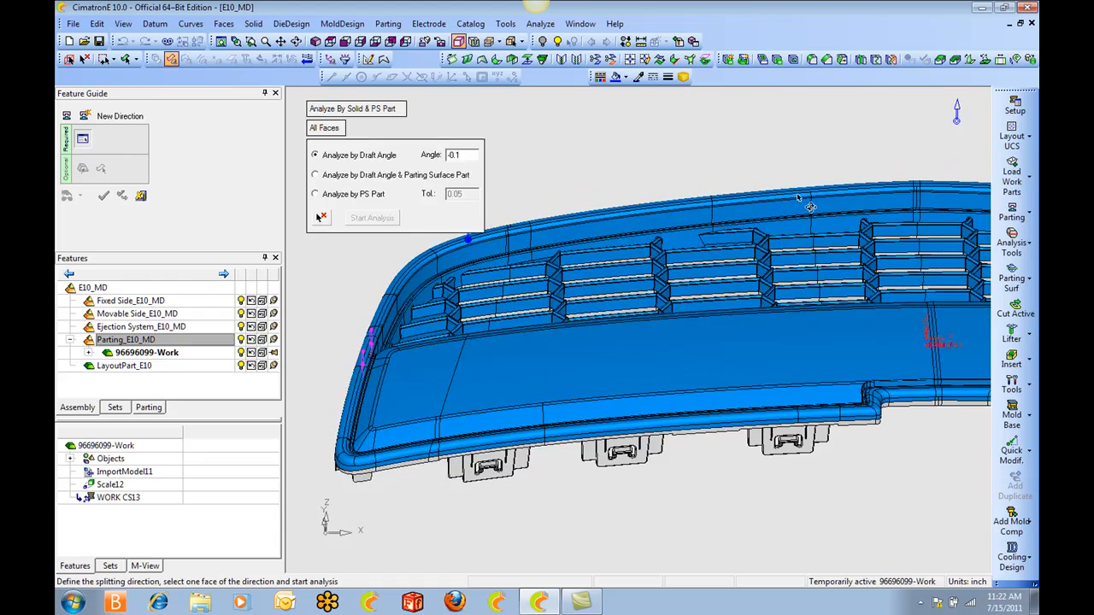
pyautogui.keyDown('ctrl'); pyautogui.moveTo(809, 205); pyautogui.dragTo(870, 115, button='middle'); pyautogui.keyUp('ctrl')
pyautogui.click(957, 105)
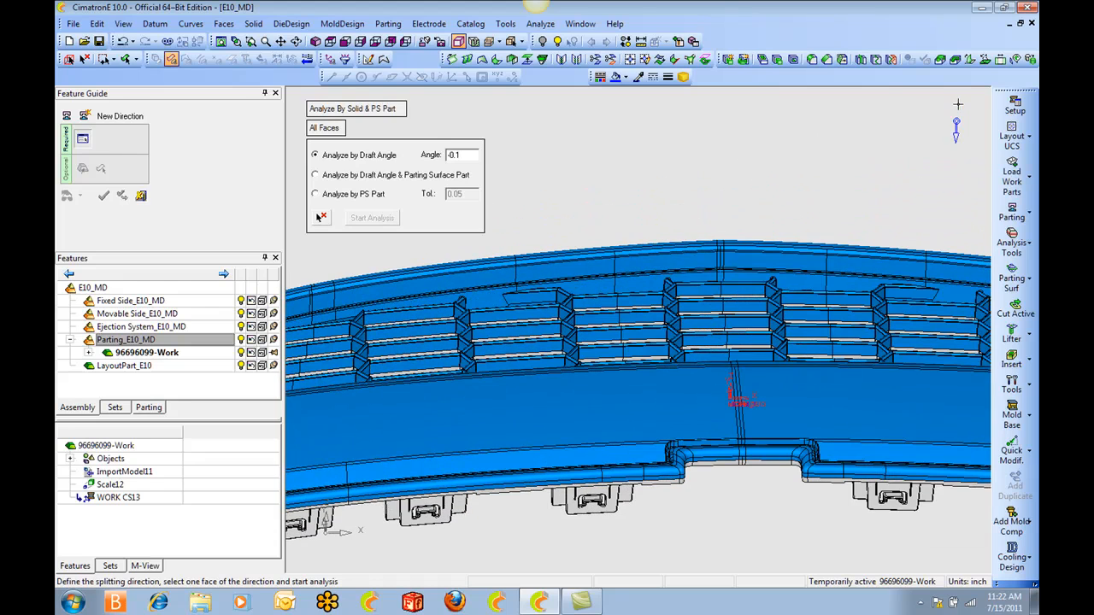
pyautogui.keyDown('ctrl'); pyautogui.moveTo(752, 273); pyautogui.dragTo(727, 376, button='right'); pyautogui.keyUp('ctrl')
pyautogui.keyDown('ctrl'); pyautogui.moveTo(726, 376); pyautogui.dragTo(699, 259); pyautogui.keyUp('ctrl')
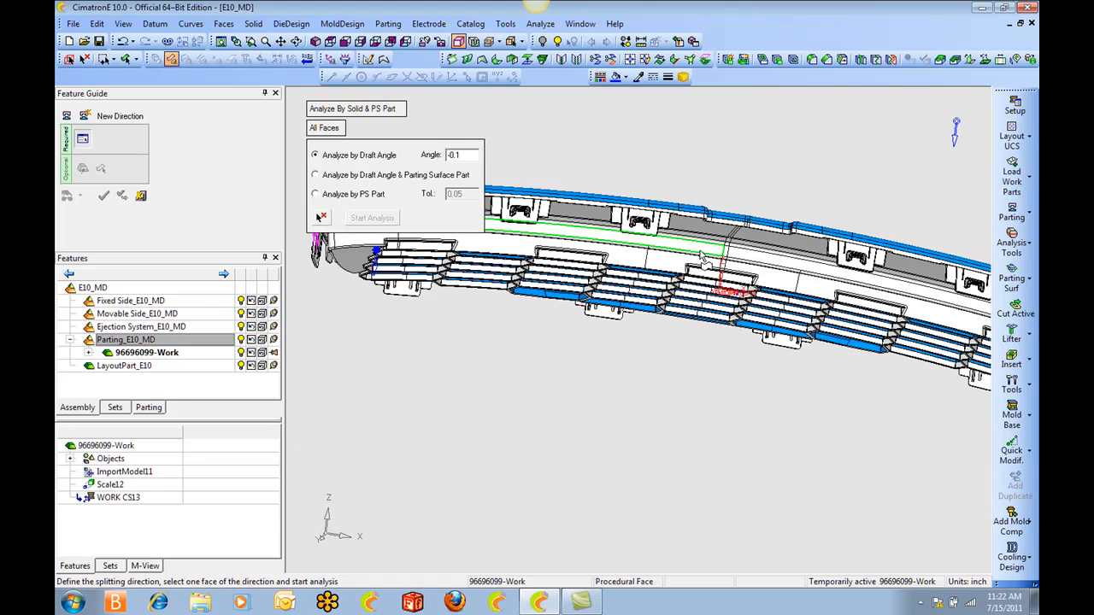
pyautogui.click(384, 218)
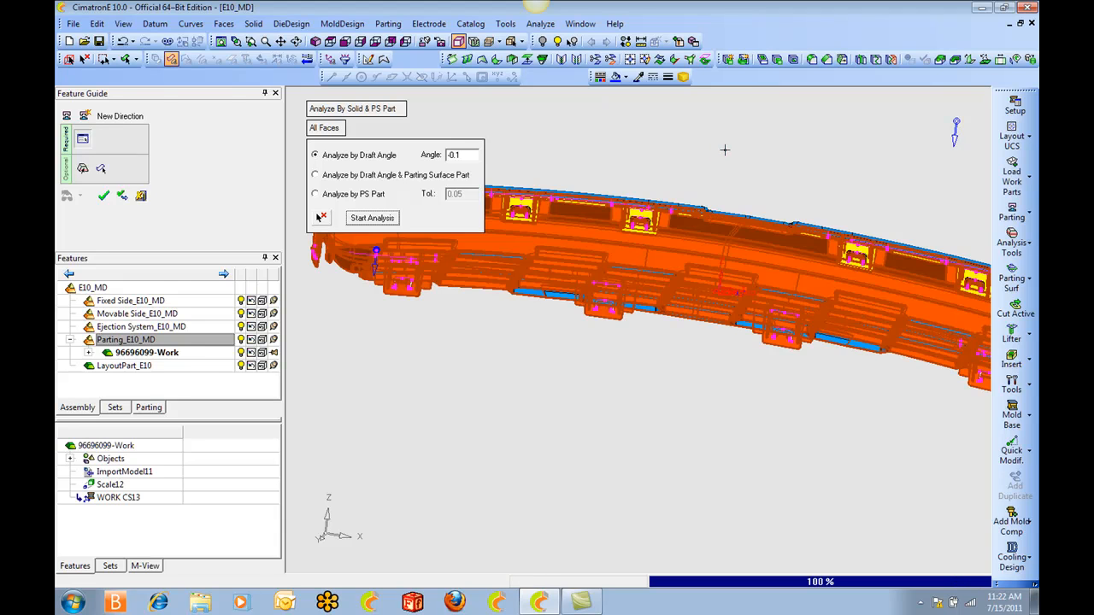
# Examine the analyzed clips and lower edge for yellow undercut faces in the downward direction.
pyautogui.keyDown('ctrl'); pyautogui.moveTo(712, 389); pyautogui.dragTo(675, 197, button='right'); pyautogui.keyUp('ctrl')
pyautogui.keyDown('ctrl'); pyautogui.moveTo(675, 197); pyautogui.dragTo(647, 171); pyautogui.keyUp('ctrl')
pyautogui.keyDown('ctrl'); pyautogui.moveTo(647, 171); pyautogui.dragTo(729, 312, button='middle'); pyautogui.keyUp('ctrl')
pyautogui.keyDown('ctrl'); pyautogui.moveTo(739, 305); pyautogui.dragTo(741, 477, button='right'); pyautogui.keyUp('ctrl')
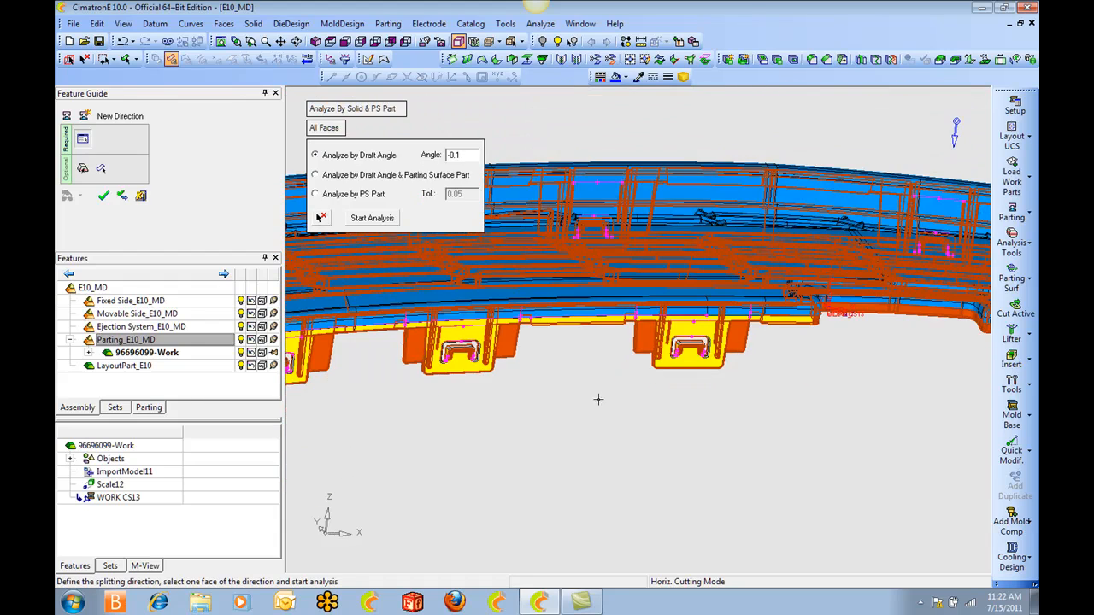
# Hide the Split-01 faces and examine the yellow undercut faces on the clip at the part's end.
pyautogui.click(153, 408)
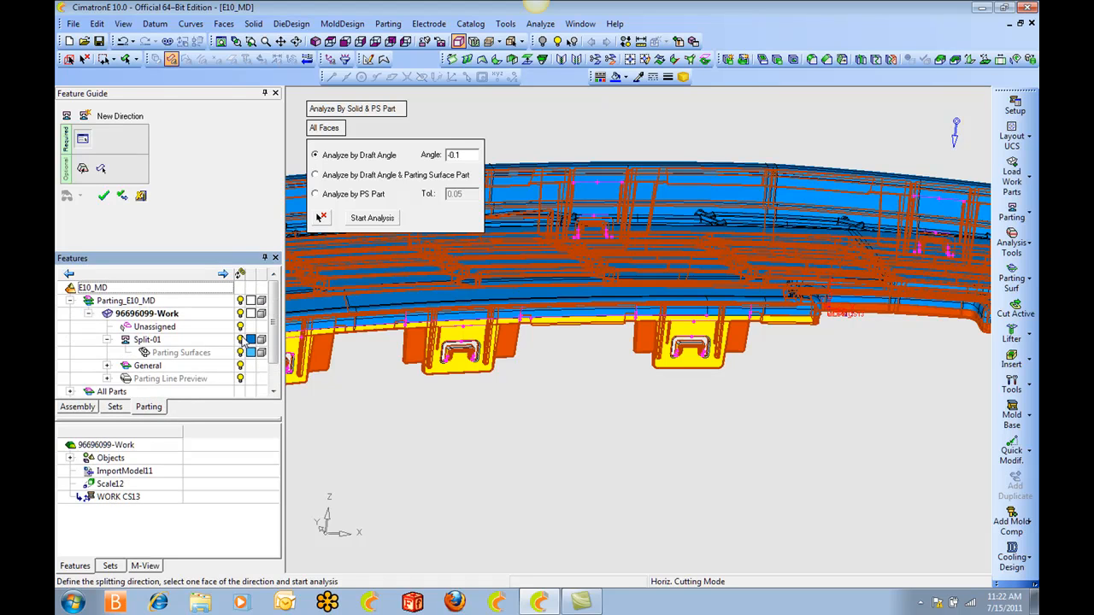
pyautogui.click(243, 340)
pyautogui.keyDown('ctrl'); pyautogui.moveTo(603, 397); pyautogui.dragTo(615, 463); pyautogui.keyUp('ctrl')
pyautogui.keyDown('ctrl'); pyautogui.moveTo(461, 483); pyautogui.dragTo(733, 413, button='middle'); pyautogui.keyUp('ctrl')
pyautogui.keyDown('ctrl'); pyautogui.moveTo(697, 424); pyautogui.dragTo(620, 310, button='right'); pyautogui.keyUp('ctrl')
pyautogui.keyDown('ctrl'); pyautogui.moveTo(433, 321); pyautogui.dragTo(777, 314, button='middle'); pyautogui.keyUp('ctrl')
pyautogui.keyDown('ctrl'); pyautogui.moveTo(696, 278); pyautogui.dragTo(750, 341); pyautogui.keyUp('ctrl')
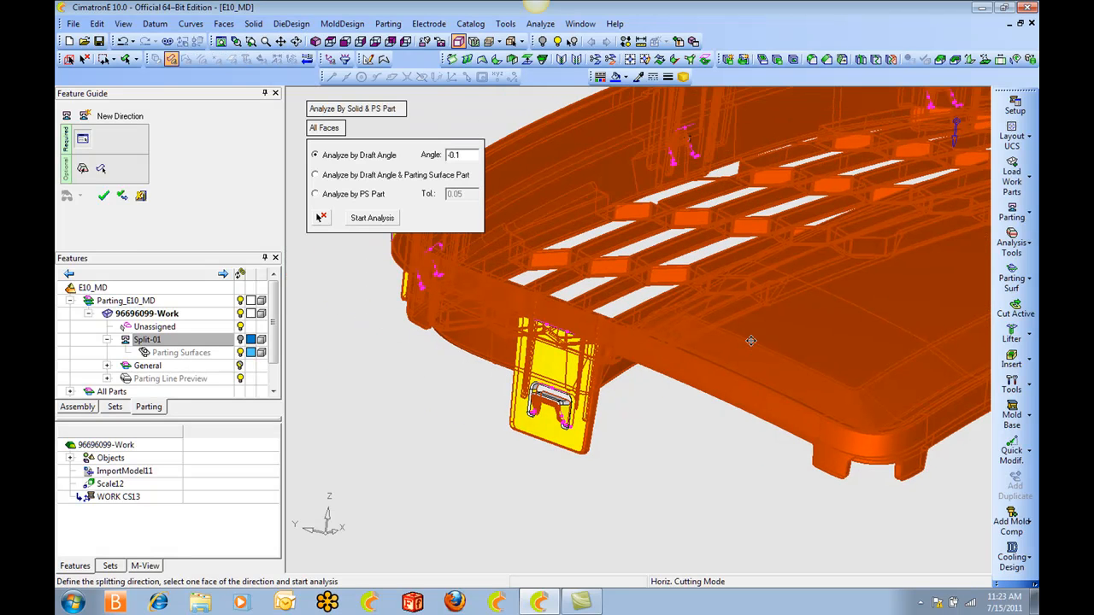
pyautogui.keyDown('ctrl'); pyautogui.moveTo(698, 315); pyautogui.dragTo(791, 332, button='middle'); pyautogui.keyUp('ctrl')
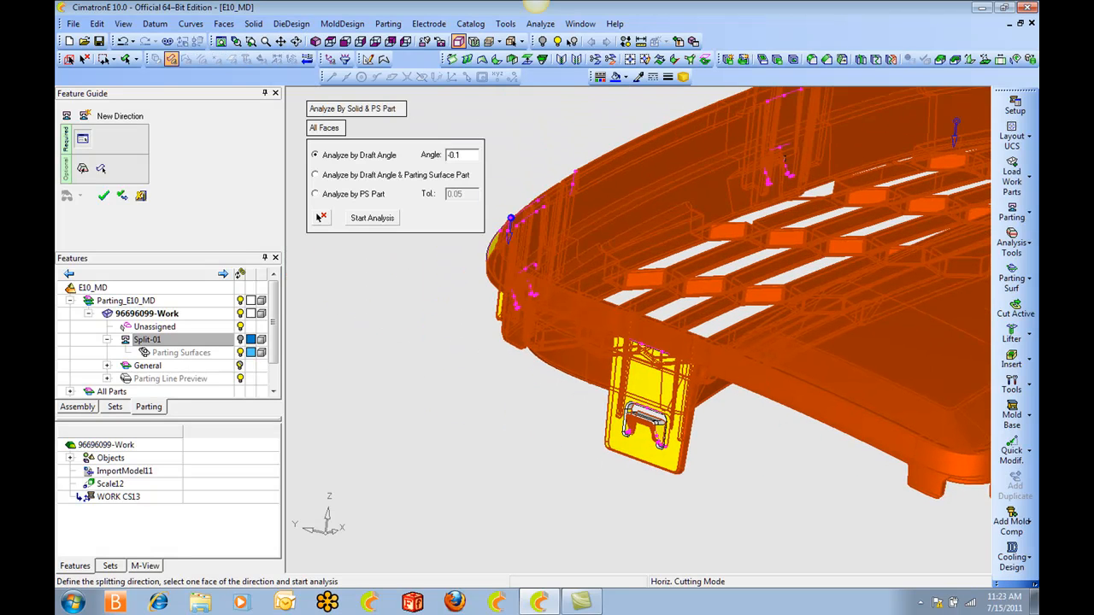
pyautogui.keyDown('ctrl'); pyautogui.moveTo(696, 363); pyautogui.dragTo(611, 235, button='right'); pyautogui.keyUp('ctrl')
pyautogui.keyDown('ctrl'); pyautogui.moveTo(632, 359); pyautogui.dragTo(658, 453); pyautogui.keyUp('ctrl')
pyautogui.keyDown('ctrl'); pyautogui.moveTo(658, 453); pyautogui.dragTo(591, 327, button='middle'); pyautogui.keyUp('ctrl')
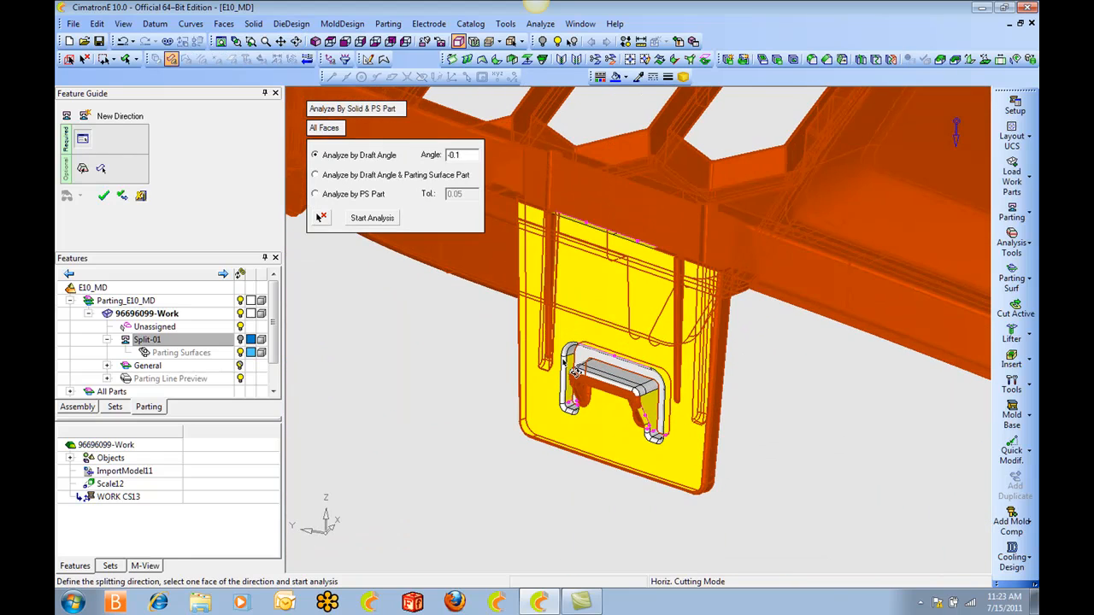
# Examine the yellow faces on the neighbouring clips and around their hook openings.
pyautogui.keyDown('ctrl'); pyautogui.moveTo(629, 312); pyautogui.dragTo(645, 488, button='right'); pyautogui.keyUp('ctrl')
pyautogui.keyDown('ctrl'); pyautogui.moveTo(638, 385); pyautogui.dragTo(786, 475, button='middle'); pyautogui.keyUp('ctrl')
pyautogui.keyDown('ctrl'); pyautogui.moveTo(650, 384); pyautogui.dragTo(641, 291); pyautogui.keyUp('ctrl')
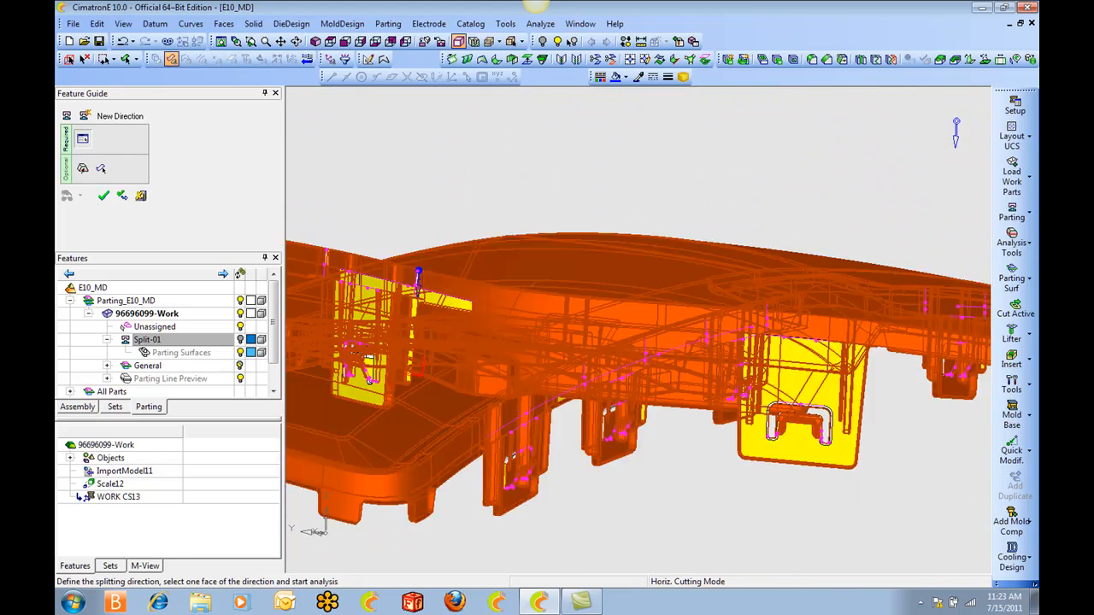
pyautogui.keyDown('ctrl'); pyautogui.moveTo(369, 381); pyautogui.dragTo(779, 340); pyautogui.keyUp('ctrl')
pyautogui.keyDown('ctrl'); pyautogui.moveTo(391, 281); pyautogui.dragTo(615, 203, button='middle'); pyautogui.keyUp('ctrl')
pyautogui.keyDown('ctrl'); pyautogui.moveTo(615, 203); pyautogui.dragTo(647, 269, button='right'); pyautogui.keyUp('ctrl')
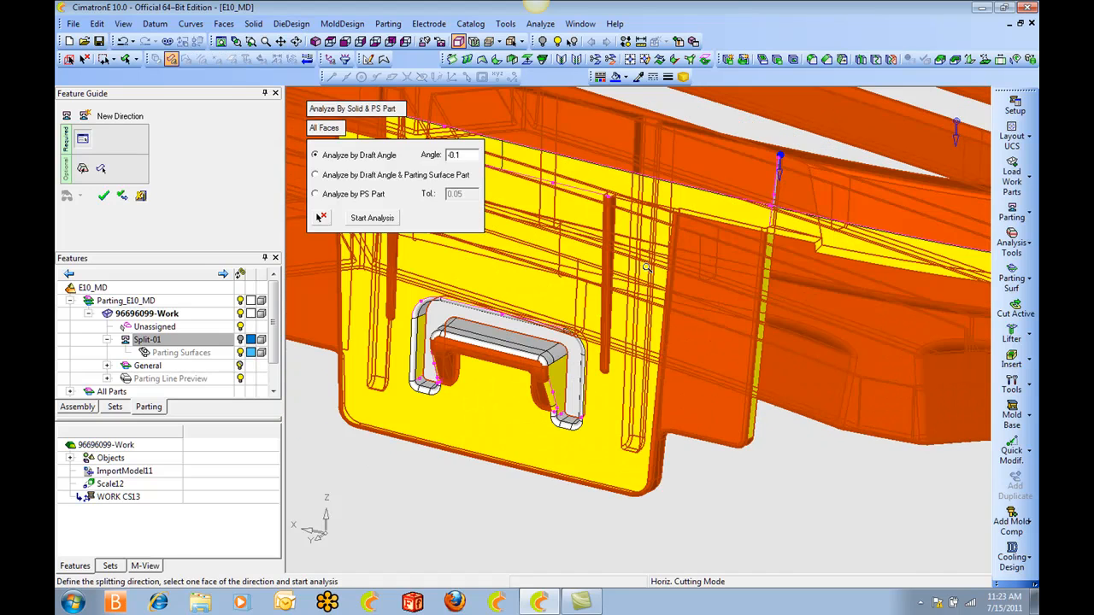
pyautogui.keyDown('ctrl'); pyautogui.moveTo(647, 268); pyautogui.dragTo(670, 306); pyautogui.keyUp('ctrl')
pyautogui.keyDown('ctrl'); pyautogui.moveTo(592, 280); pyautogui.dragTo(494, 360, button='middle'); pyautogui.keyUp('ctrl')
pyautogui.keyDown('ctrl'); pyautogui.moveTo(699, 285); pyautogui.dragTo(749, 344); pyautogui.keyUp('ctrl')
# Inspect the small unassigned grey faces at both ends of the raised wall behind the clip.
pyautogui.keyDown('ctrl'); pyautogui.moveTo(749, 344); pyautogui.dragTo(733, 301, button='right'); pyautogui.keyUp('ctrl')
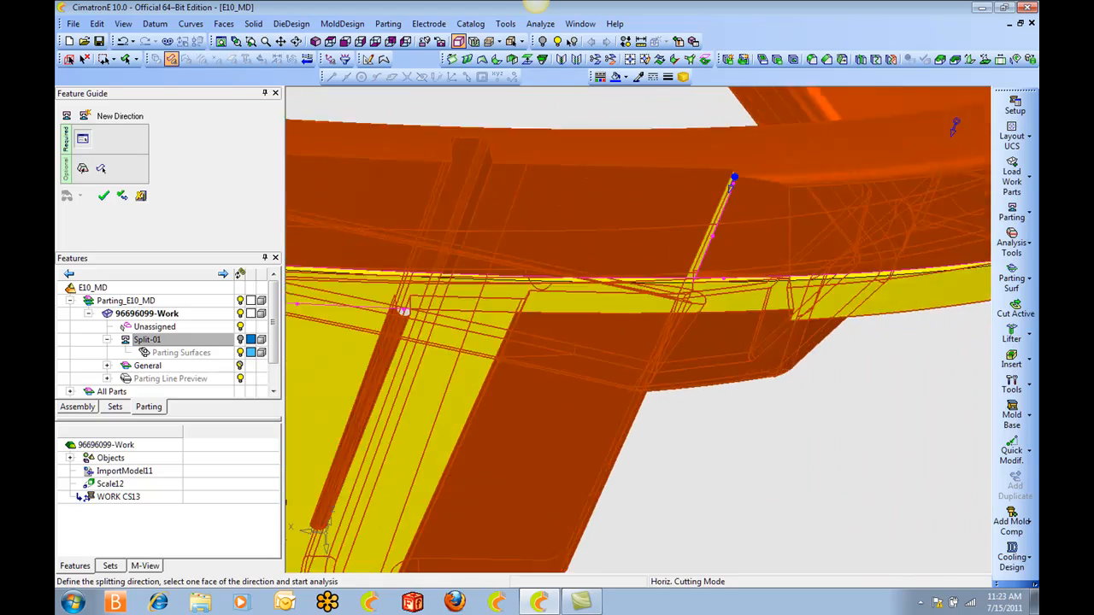
pyautogui.keyDown('ctrl'); pyautogui.moveTo(733, 300); pyautogui.dragTo(647, 399, button='middle'); pyautogui.keyUp('ctrl')
pyautogui.keyDown('ctrl'); pyautogui.moveTo(647, 399); pyautogui.dragTo(644, 262, button='right'); pyautogui.keyUp('ctrl')
pyautogui.keyDown('ctrl'); pyautogui.moveTo(672, 285); pyautogui.dragTo(701, 333); pyautogui.keyUp('ctrl')
pyautogui.keyDown('ctrl'); pyautogui.moveTo(656, 376); pyautogui.dragTo(720, 264, button='right'); pyautogui.keyUp('ctrl')
pyautogui.moveTo(720, 264)
pyautogui.keyDown('ctrl'); pyautogui.mouseDown()
pyautogui.moveTo(725, 278)
pyautogui.moveTo(752, 284)
pyautogui.moveTo(712, 270)
pyautogui.mouseUp(); pyautogui.keyUp('ctrl')
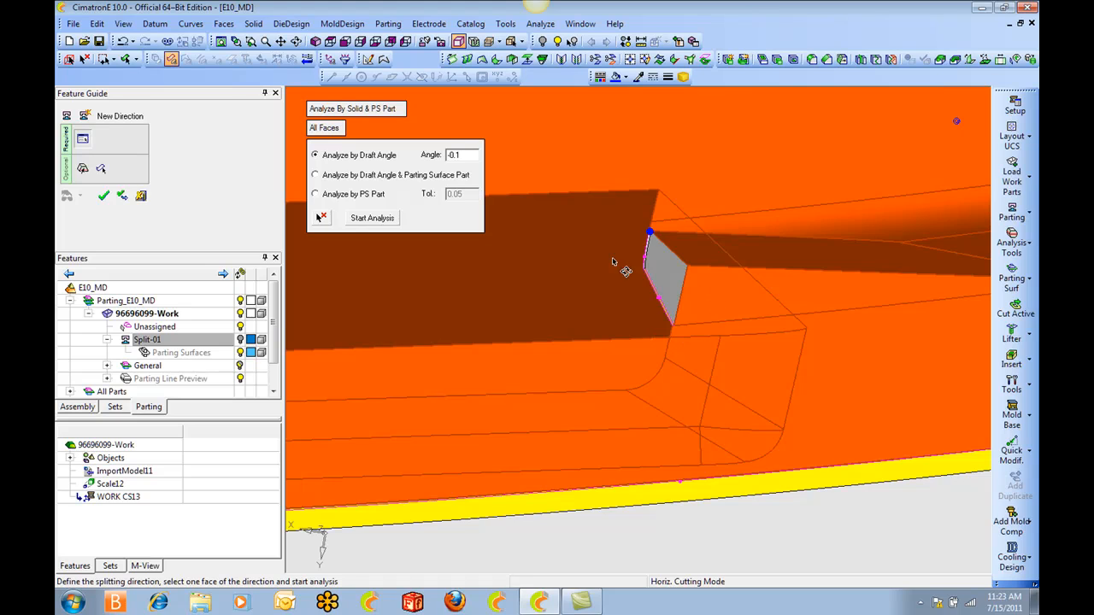
pyautogui.keyDown('ctrl'); pyautogui.moveTo(680, 279); pyautogui.dragTo(641, 286); pyautogui.keyUp('ctrl')
pyautogui.keyDown('ctrl'); pyautogui.moveTo(584, 254); pyautogui.dragTo(643, 274); pyautogui.keyUp('ctrl')
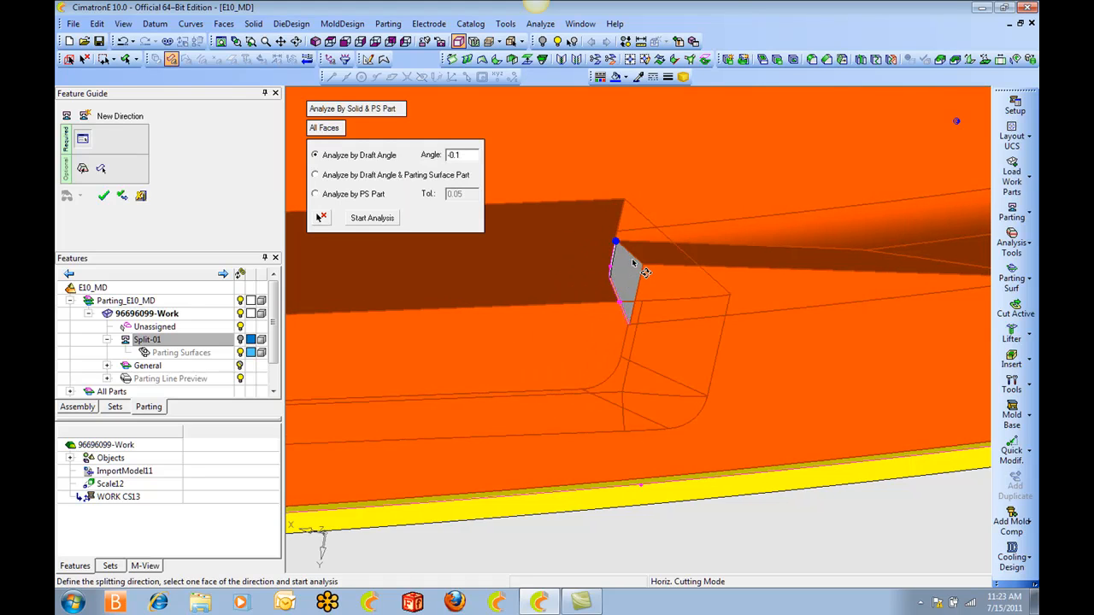
pyautogui.keyDown('ctrl'); pyautogui.moveTo(632, 263); pyautogui.dragTo(659, 342, button='right'); pyautogui.keyUp('ctrl')
pyautogui.keyDown('ctrl'); pyautogui.moveTo(659, 341); pyautogui.dragTo(676, 305); pyautogui.keyUp('ctrl')
pyautogui.moveTo(676, 305)
pyautogui.keyDown('ctrl'); pyautogui.mouseDown(button='right')
pyautogui.moveTo(681, 419)
pyautogui.moveTo(648, 463)
pyautogui.moveTo(647, 513)
pyautogui.mouseUp(button='right'); pyautogui.keyUp('ctrl')
pyautogui.keyDown('ctrl'); pyautogui.moveTo(529, 422); pyautogui.dragTo(760, 410, button='middle'); pyautogui.keyUp('ctrl')
pyautogui.keyDown('ctrl'); pyautogui.moveTo(513, 403); pyautogui.dragTo(715, 423, button='middle'); pyautogui.keyUp('ctrl')
pyautogui.keyDown('ctrl'); pyautogui.moveTo(715, 423); pyautogui.dragTo(548, 287, button='right'); pyautogui.keyUp('ctrl')
pyautogui.keyDown('ctrl'); pyautogui.moveTo(514, 301); pyautogui.dragTo(506, 312); pyautogui.keyUp('ctrl')
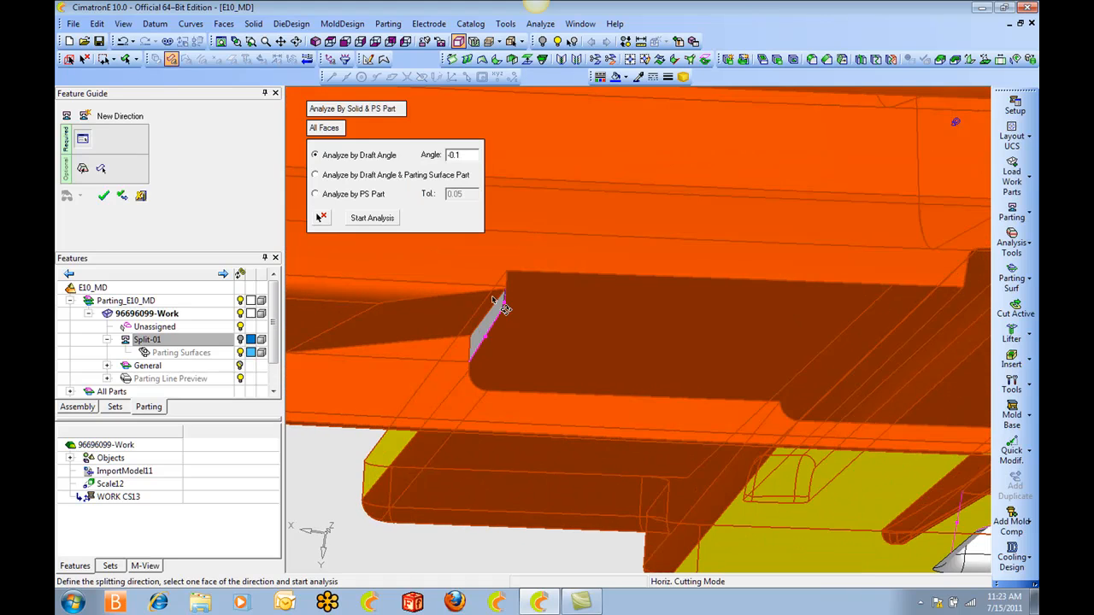
# Review the row of clips along the lower edge for remaining yellow faces, finishing with the whole part in view.
pyautogui.keyDown('ctrl'); pyautogui.moveTo(609, 323); pyautogui.dragTo(641, 402, button='right'); pyautogui.keyUp('ctrl')
pyautogui.keyDown('ctrl'); pyautogui.moveTo(641, 401); pyautogui.dragTo(892, 459, button='middle'); pyautogui.keyUp('ctrl')
pyautogui.keyDown('ctrl'); pyautogui.moveTo(892, 460); pyautogui.dragTo(882, 559, button='right'); pyautogui.keyUp('ctrl')
pyautogui.keyDown('ctrl'); pyautogui.moveTo(880, 406); pyautogui.dragTo(589, 386, button='middle'); pyautogui.keyUp('ctrl')
pyautogui.keyDown('ctrl'); pyautogui.moveTo(589, 386); pyautogui.dragTo(660, 367); pyautogui.keyUp('ctrl')
pyautogui.keyDown('ctrl'); pyautogui.moveTo(641, 363); pyautogui.dragTo(627, 435, button='right'); pyautogui.keyUp('ctrl')
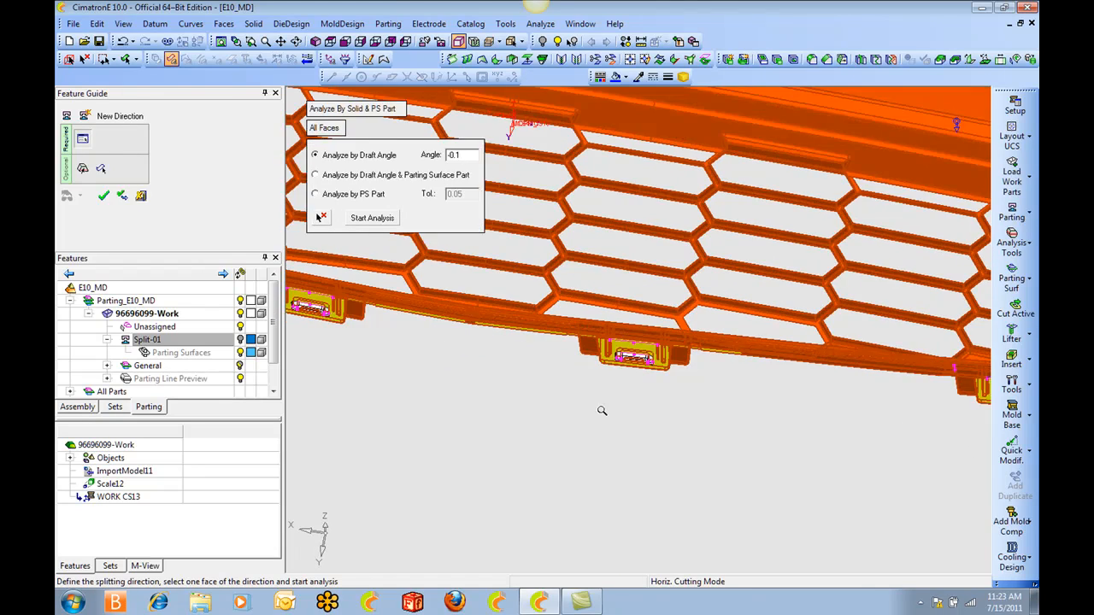
pyautogui.keyDown('ctrl'); pyautogui.moveTo(505, 383); pyautogui.dragTo(761, 414, button='middle'); pyautogui.keyUp('ctrl')
pyautogui.keyDown('ctrl'); pyautogui.moveTo(653, 427); pyautogui.dragTo(647, 399); pyautogui.keyUp('ctrl')
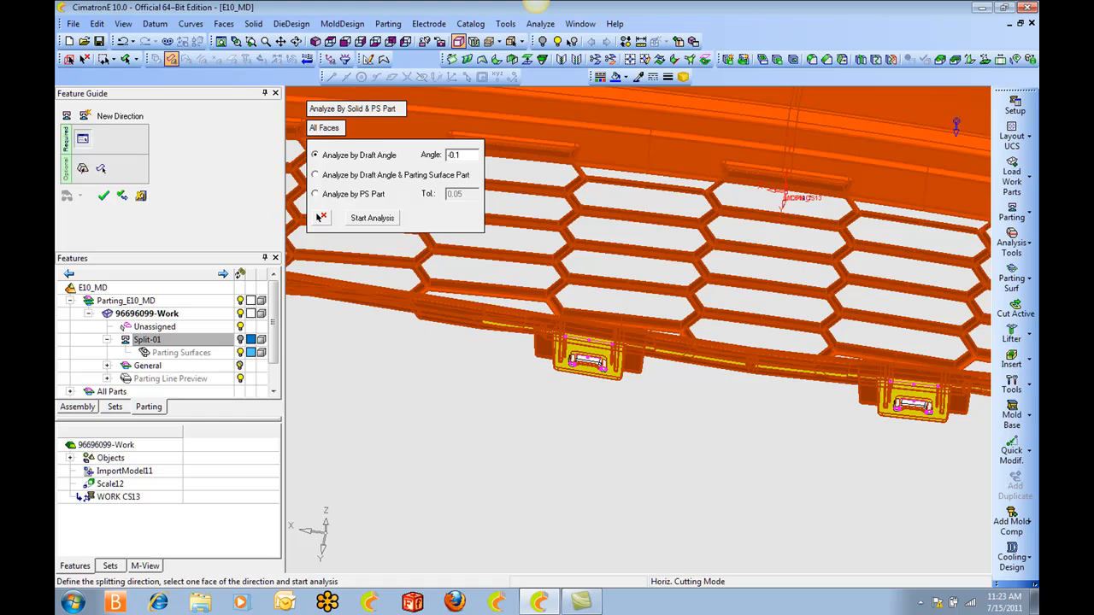
pyautogui.keyDown('ctrl'); pyautogui.moveTo(573, 359); pyautogui.dragTo(666, 312); pyautogui.keyUp('ctrl')
pyautogui.keyDown('ctrl'); pyautogui.moveTo(582, 352); pyautogui.dragTo(809, 410, button='middle'); pyautogui.keyUp('ctrl')
pyautogui.keyDown('ctrl'); pyautogui.moveTo(809, 411); pyautogui.dragTo(708, 203); pyautogui.keyUp('ctrl')
pyautogui.keyDown('ctrl'); pyautogui.moveTo(708, 203); pyautogui.dragTo(799, 357, button='right'); pyautogui.keyUp('ctrl')
pyautogui.keyDown('ctrl'); pyautogui.moveTo(837, 365); pyautogui.dragTo(642, 410, button='middle'); pyautogui.keyUp('ctrl')
pyautogui.keyDown('ctrl'); pyautogui.moveTo(642, 410); pyautogui.dragTo(688, 493, button='right'); pyautogui.keyUp('ctrl')
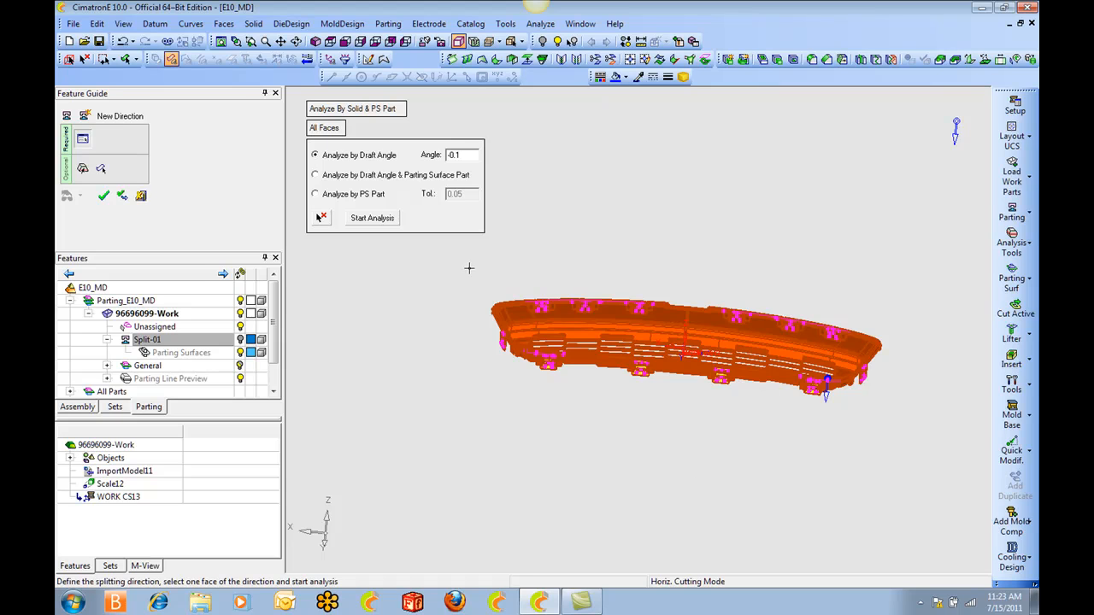
# Add all displayed part faces to the downward parting direction with Select All Faces and apply the direction.
pyautogui.click(100, 169)
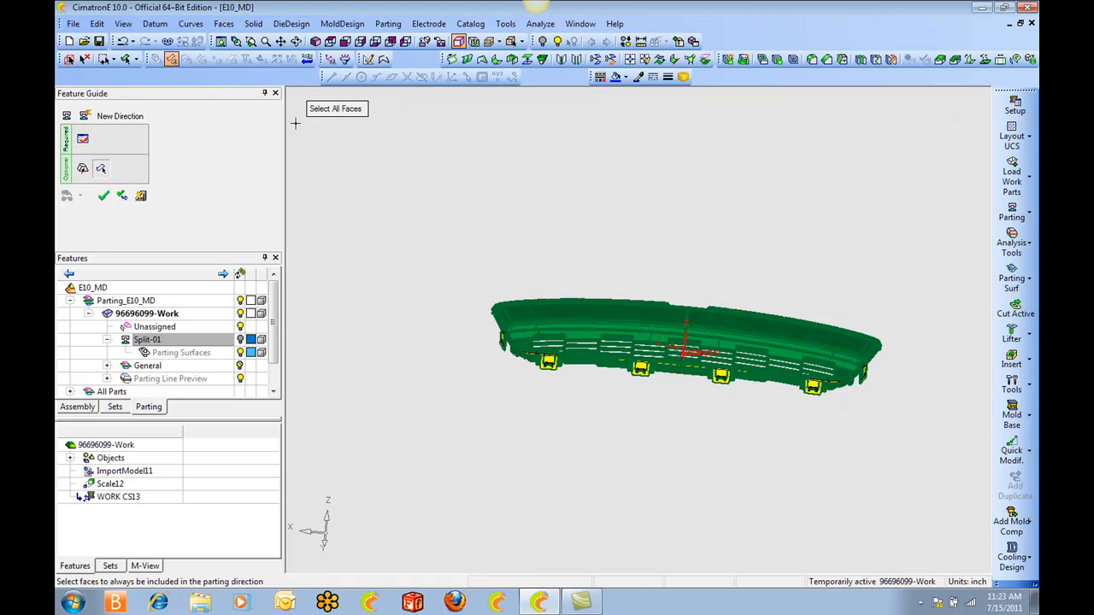
pyautogui.moveTo(420, 235); pyautogui.dragTo(935, 439)
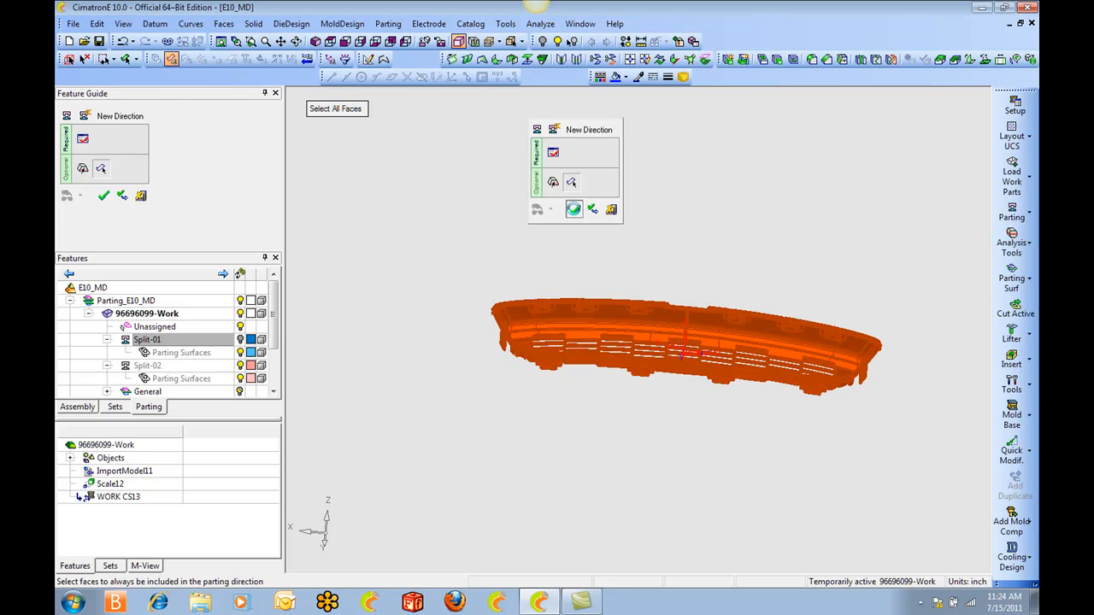
pyautogui.click(574, 209)
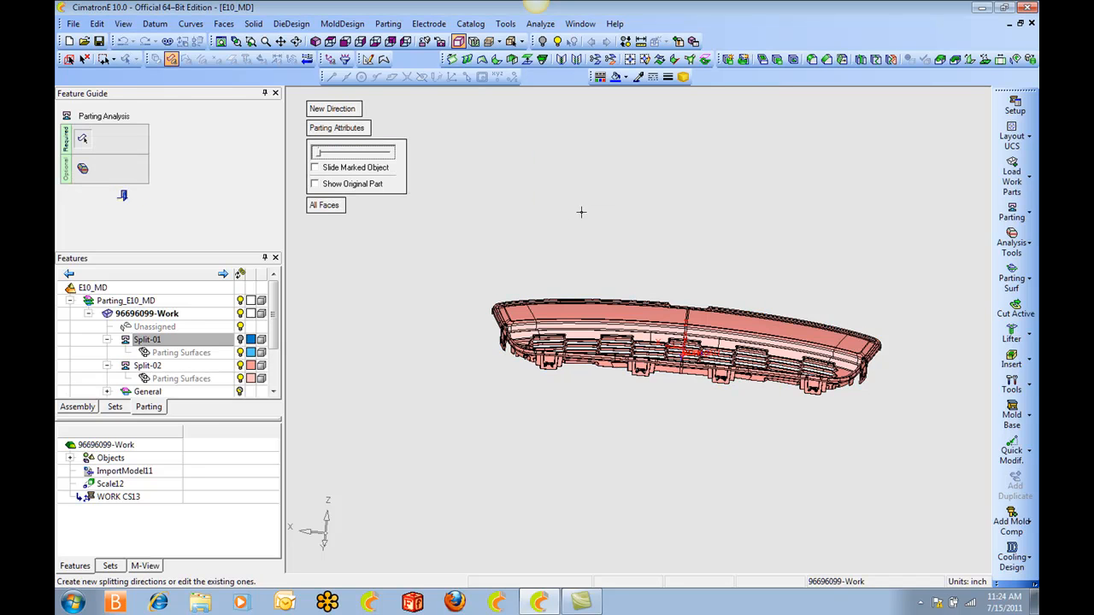
# Inspect the end clip and the sliver faces at the wall step beside it, and close the parting analysis.
pyautogui.scroll(8, 785, 427)
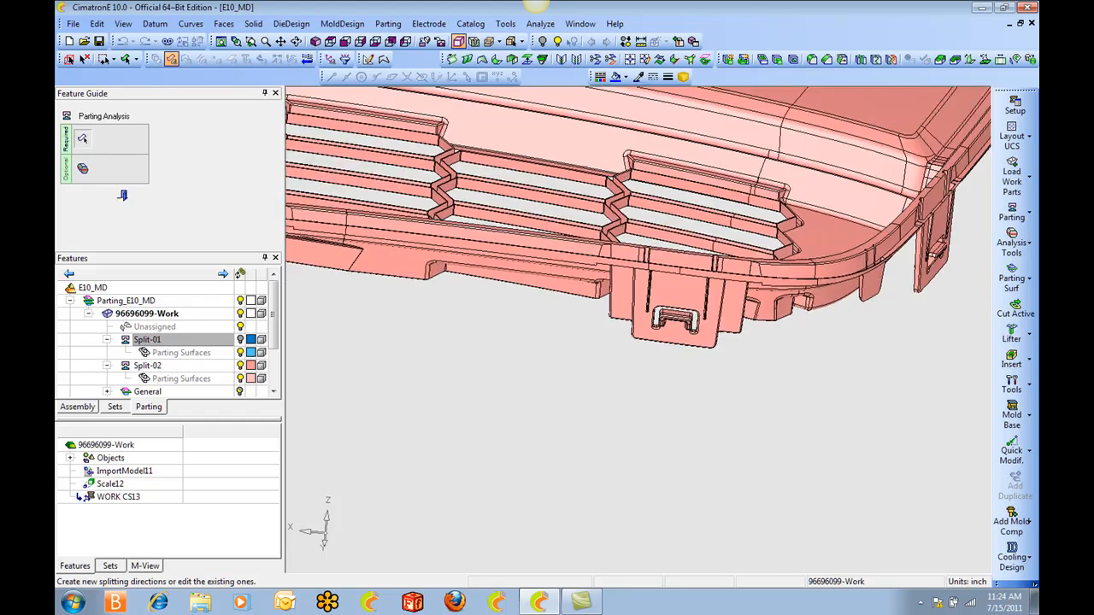
pyautogui.scroll(6, 718, 415)
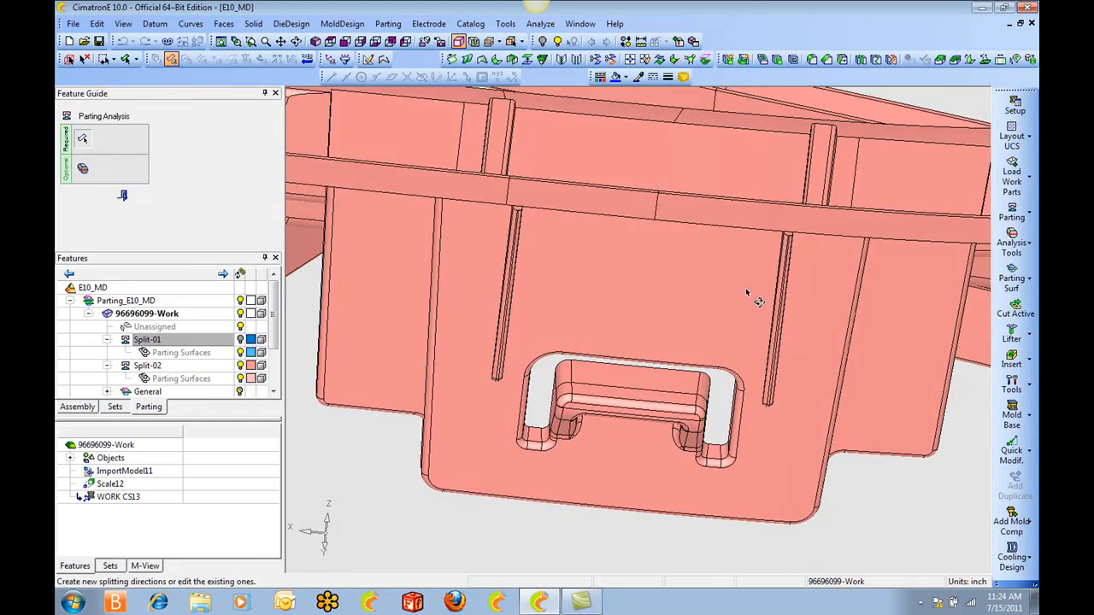
pyautogui.scroll(6, 638, 330)
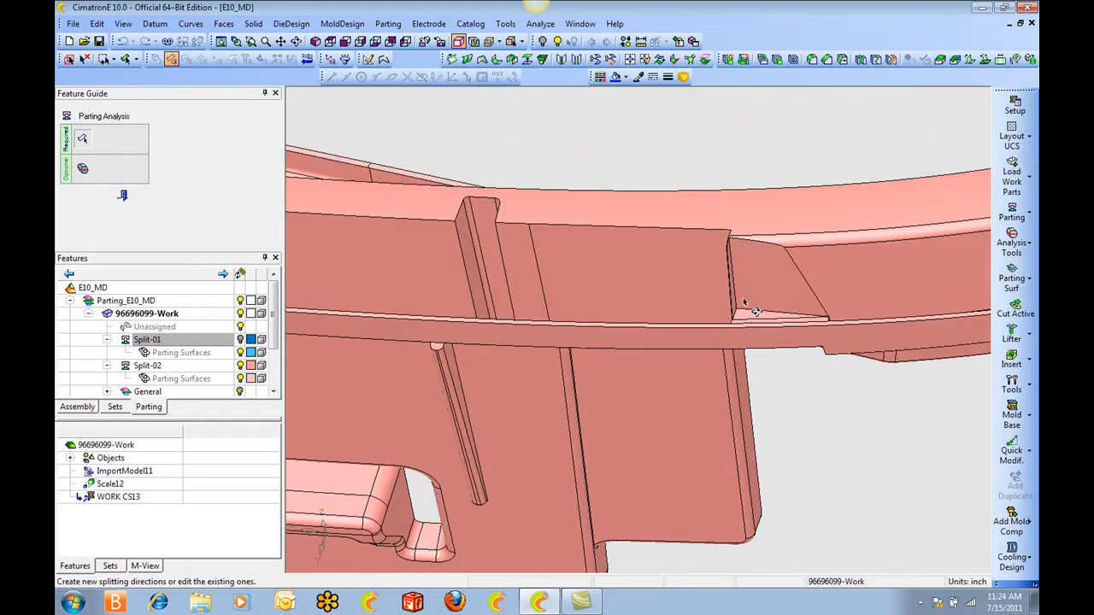
pyautogui.keyDown('ctrl'); pyautogui.moveTo(786, 207); pyautogui.dragTo(593, 278, button='middle'); pyautogui.keyUp('ctrl')
pyautogui.scroll(3, 593, 278)
pyautogui.moveTo(593, 279)
pyautogui.keyDown('ctrl'); pyautogui.mouseDown()
pyautogui.moveTo(594, 323)
pyautogui.moveTo(544, 303)
pyautogui.moveTo(555, 309)
pyautogui.moveTo(571, 255)
pyautogui.moveTo(556, 272)
pyautogui.moveTo(559, 258)
pyautogui.moveTo(547, 260)
pyautogui.moveTo(588, 274)
pyautogui.mouseUp(); pyautogui.keyUp('ctrl')
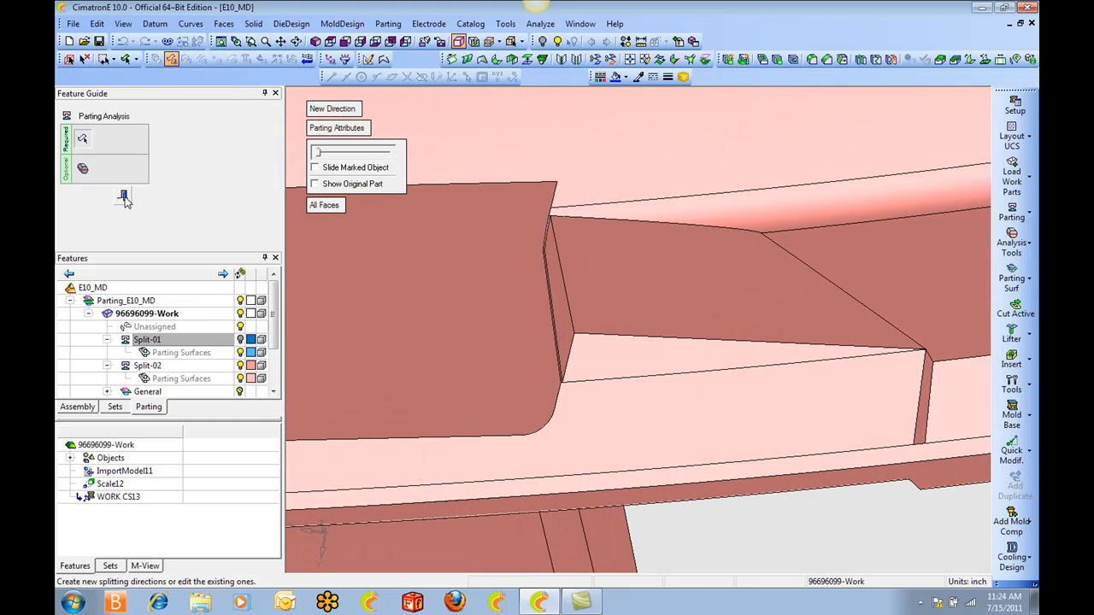
pyautogui.click(123, 199)
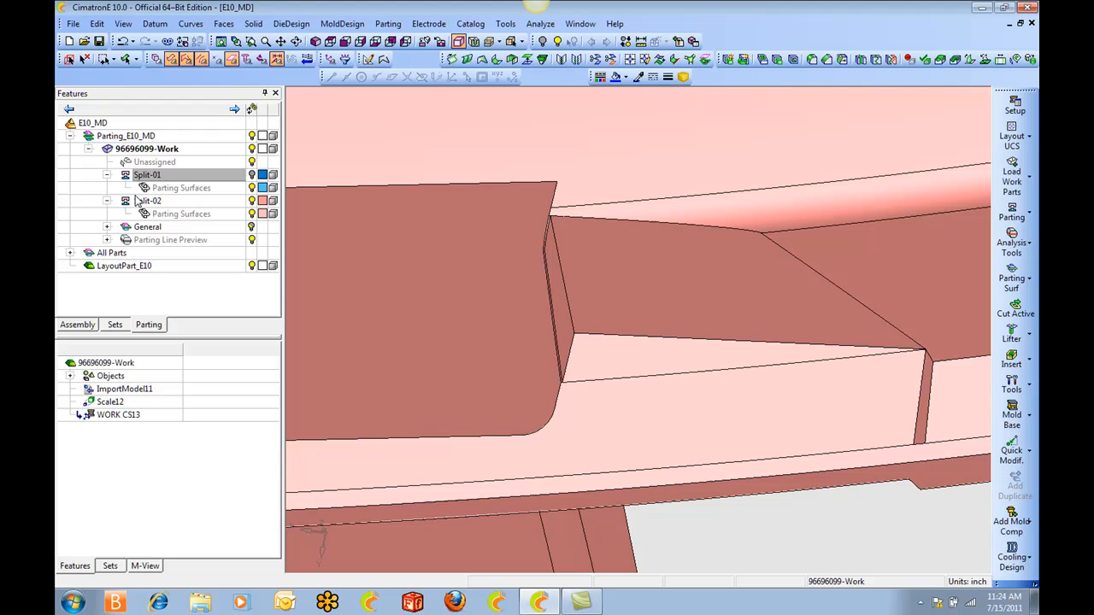
# Remove and extend the narrow triangular face and its slivers at the wall step by the end clip, keeping Merge Adjacent Faces on.
pyautogui.click(253, 24)
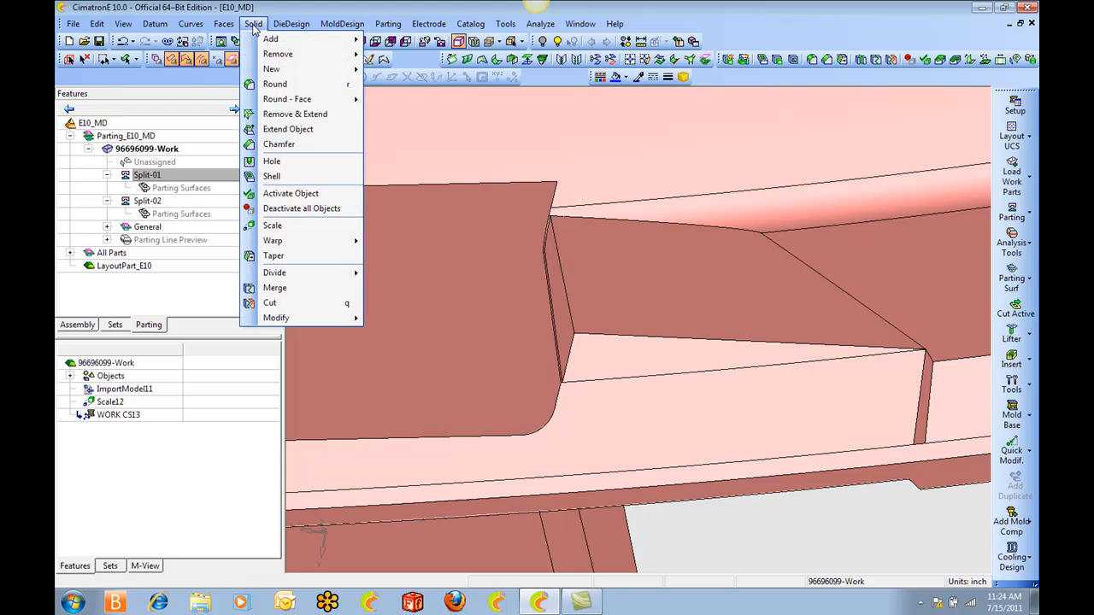
pyautogui.click(286, 118)
pyautogui.scroll(4, 610, 313)
pyautogui.scroll(-1, 594, 270)
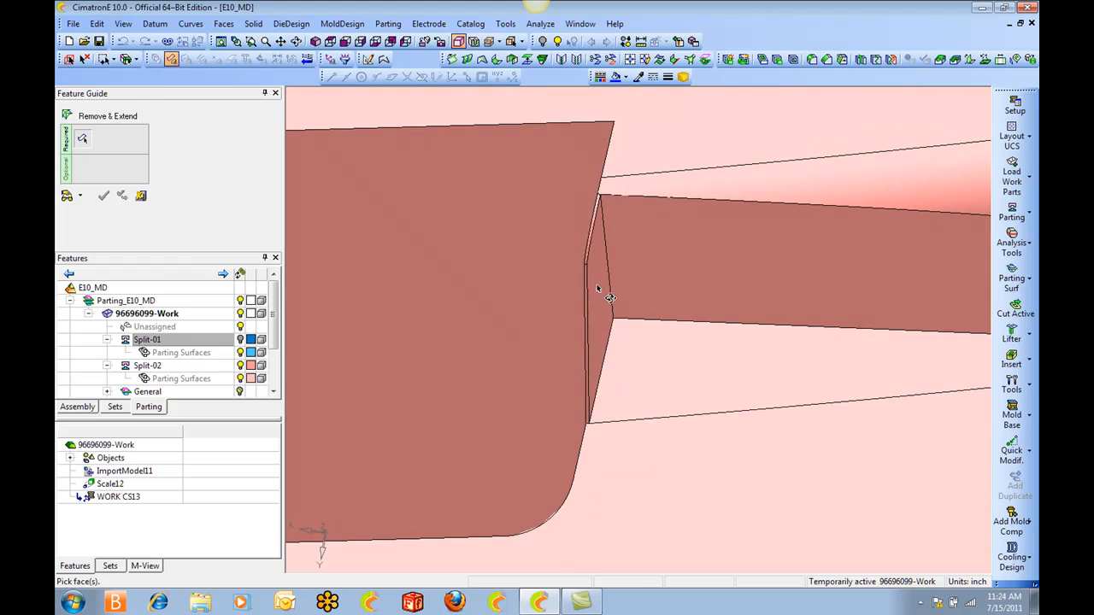
pyautogui.click(599, 290)
pyautogui.click(586, 255)
pyautogui.click(587, 293)
pyautogui.keyDown('ctrl'); pyautogui.moveTo(596, 294); pyautogui.dragTo(630, 252); pyautogui.keyUp('ctrl')
pyautogui.middleClick(637, 245)
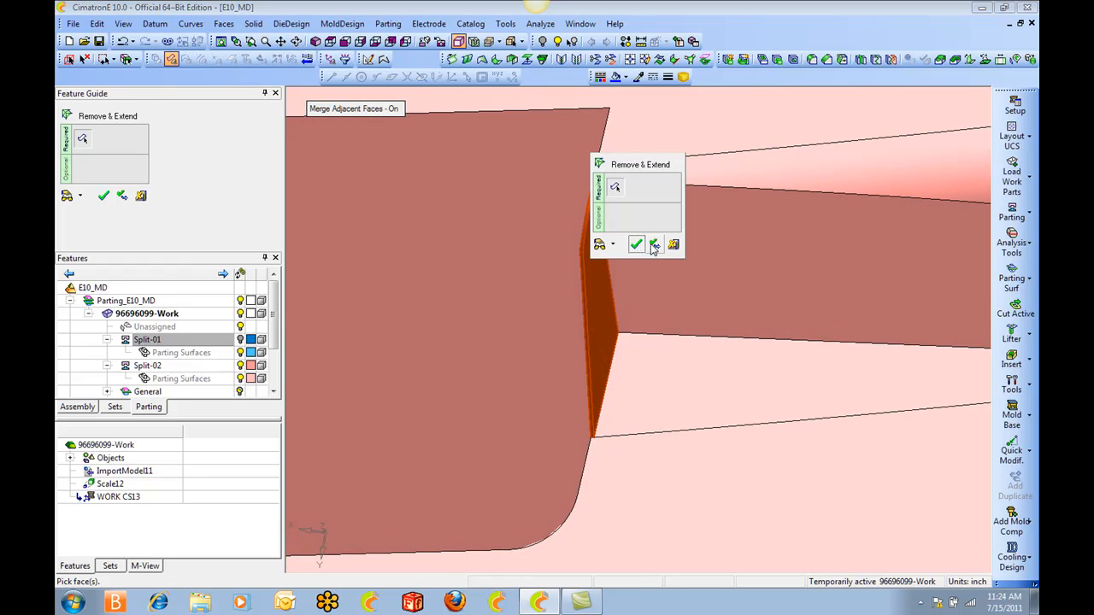
pyautogui.click(655, 245)
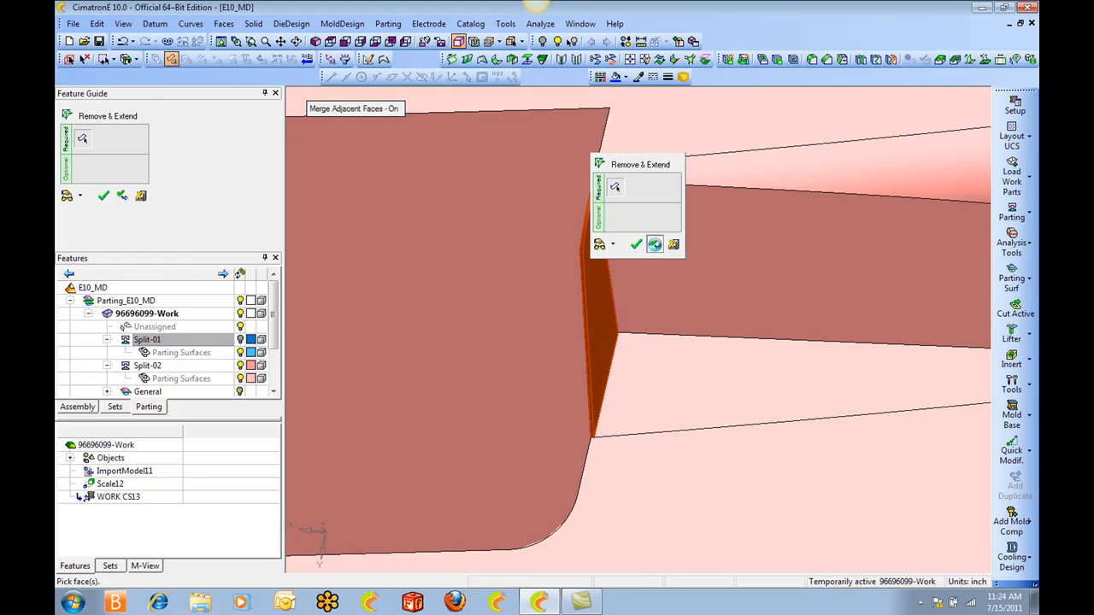
# Remove and extend the matching triangular face and slivers at the wall step on the other side of the clip.
pyautogui.keyDown('ctrl'); pyautogui.moveTo(635, 252); pyautogui.dragTo(654, 263); pyautogui.keyUp('ctrl')
pyautogui.moveTo(654, 314)
pyautogui.keyDown('ctrl'); pyautogui.mouseDown(button='right')
pyautogui.moveTo(587, 267)
pyautogui.moveTo(598, 395)
pyautogui.mouseUp(button='right'); pyautogui.keyUp('ctrl')
pyautogui.keyDown('ctrl'); pyautogui.moveTo(495, 355); pyautogui.dragTo(757, 373, button='middle'); pyautogui.keyUp('ctrl')
pyautogui.keyDown('ctrl'); pyautogui.moveTo(619, 365); pyautogui.dragTo(980, 344, button='middle'); pyautogui.keyUp('ctrl')
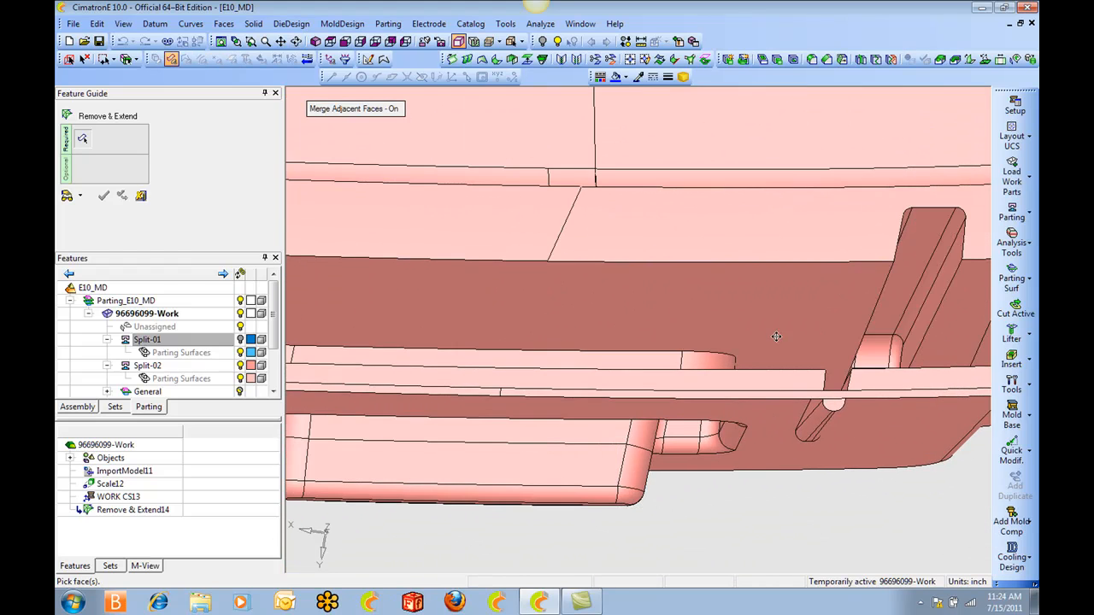
pyautogui.keyDown('ctrl'); pyautogui.moveTo(531, 330); pyautogui.dragTo(948, 342, button='middle'); pyautogui.keyUp('ctrl')
pyautogui.moveTo(524, 349)
pyautogui.keyDown('ctrl'); pyautogui.mouseDown(button='middle')
pyautogui.moveTo(638, 353)
pyautogui.moveTo(526, 346)
pyautogui.moveTo(628, 348)
pyautogui.mouseUp(button='middle'); pyautogui.keyUp('ctrl')
pyautogui.keyDown('ctrl'); pyautogui.moveTo(595, 297); pyautogui.dragTo(571, 315); pyautogui.keyUp('ctrl')
pyautogui.keyDown('ctrl'); pyautogui.moveTo(461, 376); pyautogui.dragTo(703, 359, button='middle'); pyautogui.keyUp('ctrl')
pyautogui.keyDown('ctrl'); pyautogui.moveTo(703, 359); pyautogui.dragTo(615, 210, button='right'); pyautogui.keyUp('ctrl')
pyautogui.keyDown('ctrl'); pyautogui.moveTo(592, 201); pyautogui.dragTo(584, 286, button='middle'); pyautogui.keyUp('ctrl')
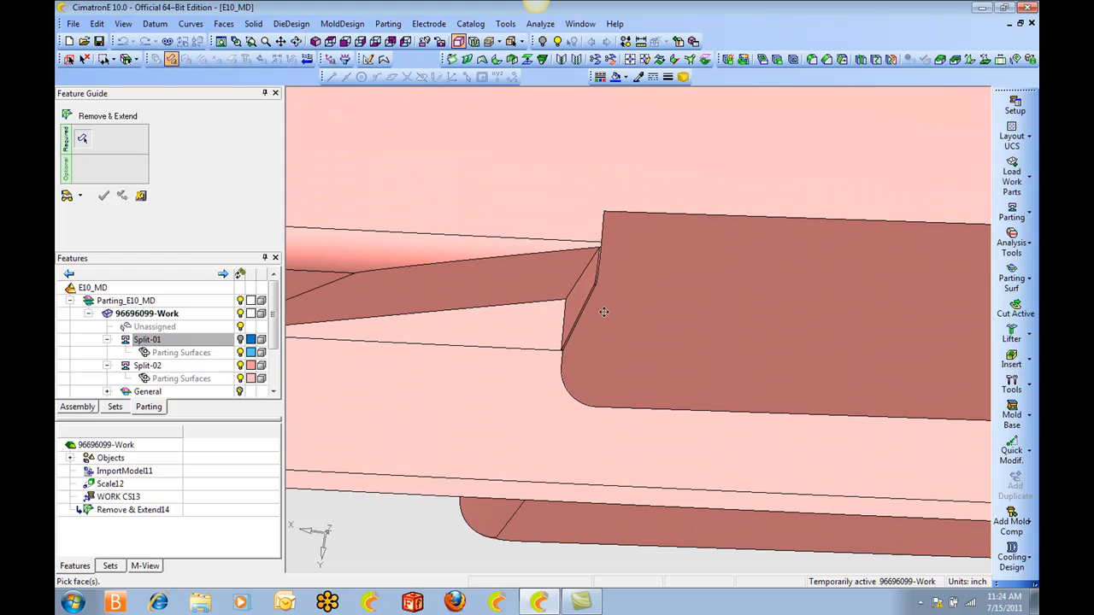
pyautogui.click(583, 289)
pyautogui.keyDown('ctrl'); pyautogui.moveTo(559, 300); pyautogui.dragTo(560, 320); pyautogui.keyUp('ctrl')
pyautogui.keyDown('ctrl'); pyautogui.moveTo(560, 321); pyautogui.dragTo(505, 190, button='right'); pyautogui.keyUp('ctrl')
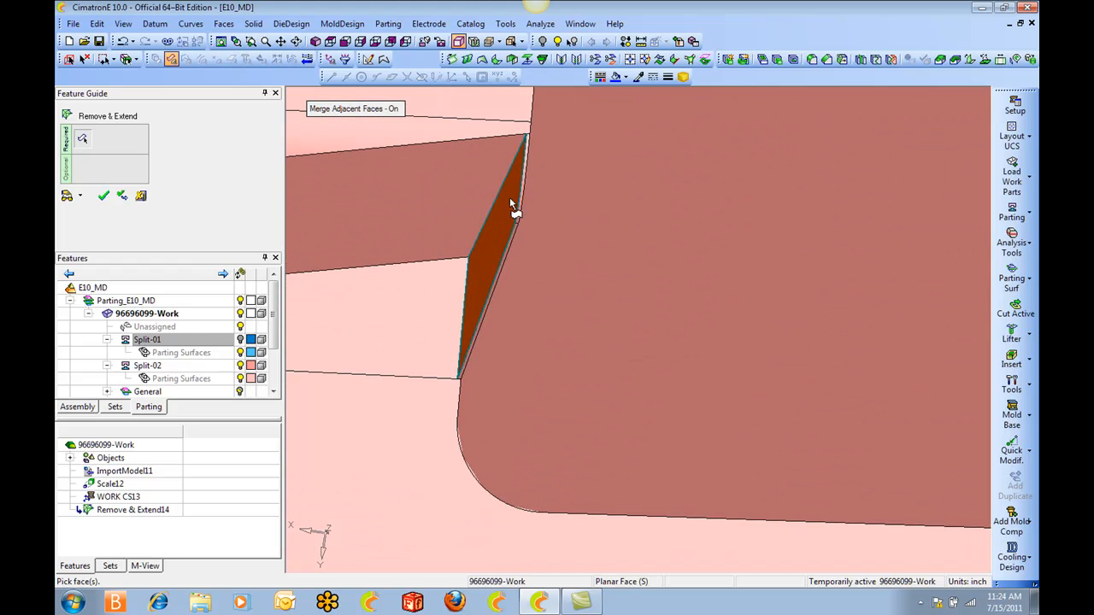
pyautogui.click(520, 212)
pyautogui.click(516, 224)
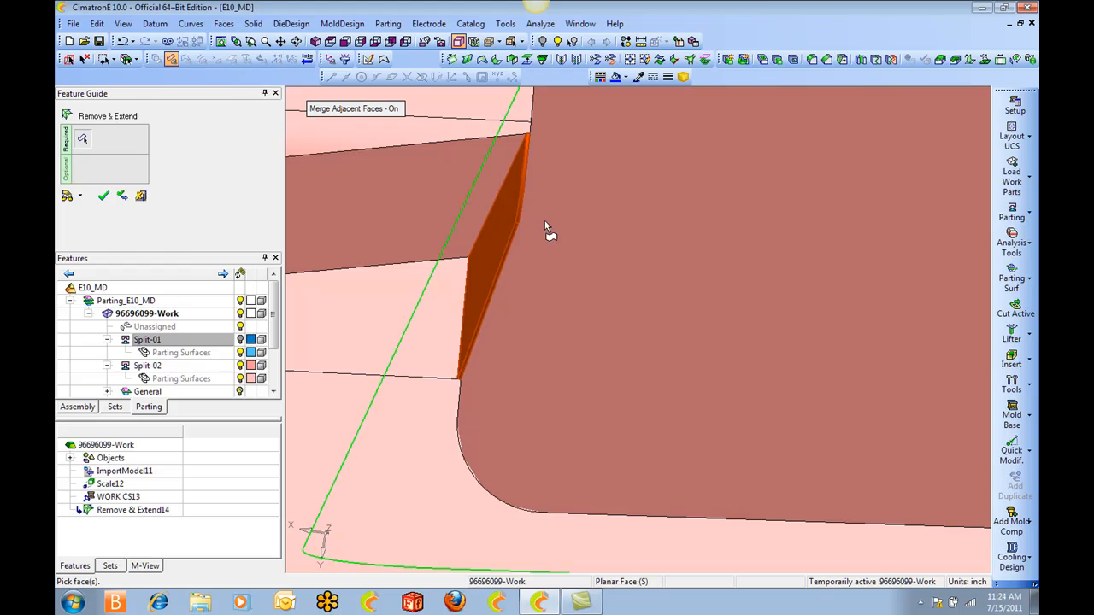
pyautogui.middleClick(544, 220)
pyautogui.click(563, 223)
# Remove and extend the triangular face and slivers at the wall step farther along the lower edge.
pyautogui.keyDown('ctrl'); pyautogui.moveTo(567, 212); pyautogui.dragTo(609, 419, button='right'); pyautogui.keyUp('ctrl')
pyautogui.keyDown('ctrl'); pyautogui.moveTo(617, 226); pyautogui.dragTo(670, 560, button='right'); pyautogui.keyUp('ctrl')
pyautogui.keyDown('ctrl'); pyautogui.moveTo(615, 352); pyautogui.dragTo(962, 346, button='middle'); pyautogui.keyUp('ctrl')
pyautogui.keyDown('ctrl'); pyautogui.moveTo(624, 349); pyautogui.dragTo(981, 359, button='middle'); pyautogui.keyUp('ctrl')
pyautogui.moveTo(596, 318)
pyautogui.keyDown('ctrl'); pyautogui.mouseDown(button='middle')
pyautogui.moveTo(914, 345)
pyautogui.moveTo(990, 416)
pyautogui.mouseUp(button='middle'); pyautogui.keyUp('ctrl')
pyautogui.keyDown('ctrl'); pyautogui.moveTo(498, 282); pyautogui.dragTo(854, 367, button='middle'); pyautogui.keyUp('ctrl')
pyautogui.moveTo(487, 299)
pyautogui.keyDown('ctrl'); pyautogui.mouseDown(button='middle')
pyautogui.moveTo(585, 332)
pyautogui.moveTo(647, 390)
pyautogui.mouseUp(button='middle'); pyautogui.keyUp('ctrl')
pyautogui.keyDown('ctrl'); pyautogui.moveTo(636, 375); pyautogui.dragTo(591, 234, button='right'); pyautogui.keyUp('ctrl')
pyautogui.keyDown('ctrl'); pyautogui.moveTo(513, 282); pyautogui.dragTo(903, 367, button='middle'); pyautogui.keyUp('ctrl')
pyautogui.keyDown('ctrl'); pyautogui.moveTo(628, 368); pyautogui.dragTo(599, 199, button='right'); pyautogui.keyUp('ctrl')
pyautogui.keyDown('ctrl'); pyautogui.moveTo(555, 141); pyautogui.dragTo(612, 336, button='middle'); pyautogui.keyUp('ctrl')
pyautogui.keyDown('ctrl'); pyautogui.moveTo(610, 339); pyautogui.dragTo(385, 107, button='right'); pyautogui.keyUp('ctrl')
pyautogui.keyDown('ctrl'); pyautogui.moveTo(375, 92); pyautogui.dragTo(578, 274, button='middle'); pyautogui.keyUp('ctrl')
pyautogui.click(597, 266)
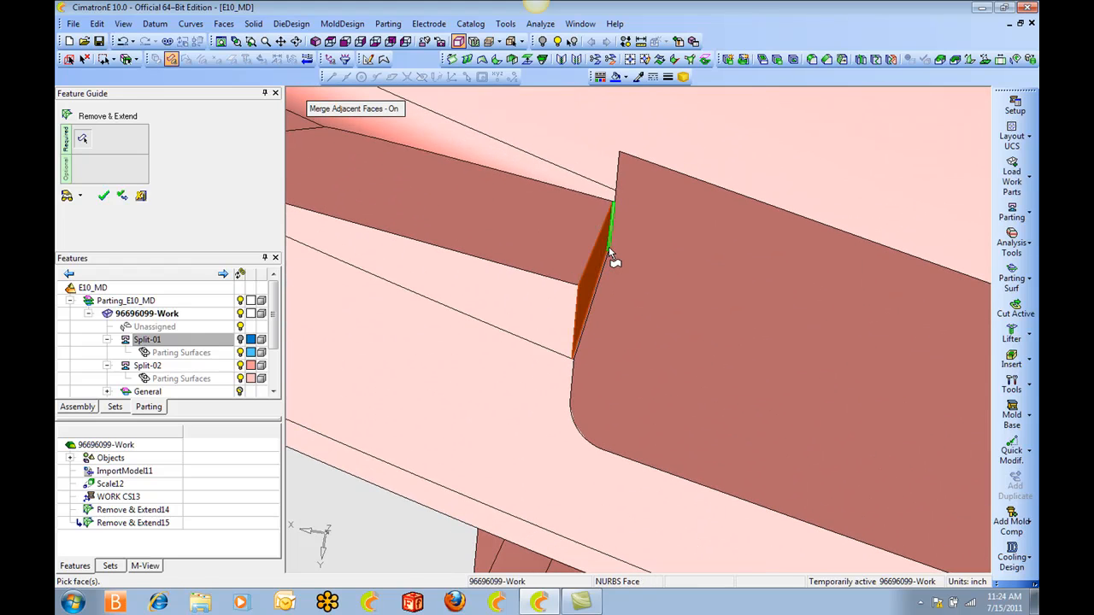
pyautogui.middleClick(635, 251)
pyautogui.click(655, 253)
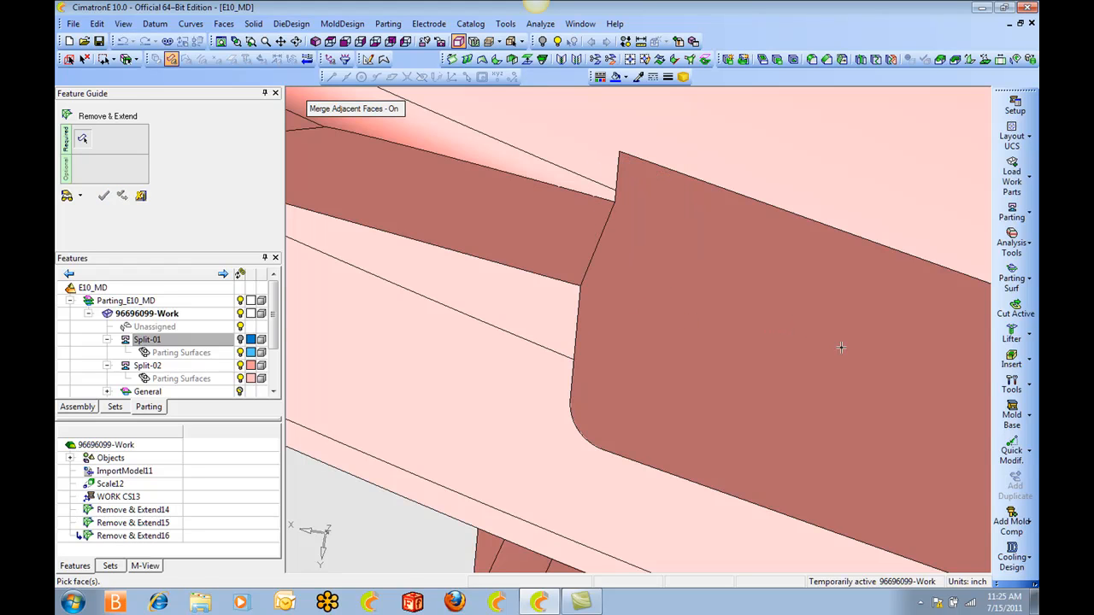
# Remove and extend the remaining sliver faces at the last wall step along the lower edge.
pyautogui.keyDown('ctrl'); pyautogui.moveTo(843, 342); pyautogui.dragTo(652, 210, button='middle'); pyautogui.keyUp('ctrl')
pyautogui.keyDown('ctrl'); pyautogui.moveTo(652, 210); pyautogui.dragTo(675, 342, button='right'); pyautogui.keyUp('ctrl')
pyautogui.keyDown('ctrl'); pyautogui.moveTo(735, 350); pyautogui.dragTo(411, 282, button='middle'); pyautogui.keyUp('ctrl')
pyautogui.keyDown('ctrl'); pyautogui.moveTo(899, 448); pyautogui.dragTo(547, 314, button='middle'); pyautogui.keyUp('ctrl')
pyautogui.keyDown('ctrl'); pyautogui.moveTo(863, 427); pyautogui.dragTo(555, 310, button='middle'); pyautogui.keyUp('ctrl')
pyautogui.keyDown('ctrl'); pyautogui.moveTo(869, 408); pyautogui.dragTo(534, 311, button='middle'); pyautogui.keyUp('ctrl')
pyautogui.keyDown('ctrl'); pyautogui.moveTo(923, 419); pyautogui.dragTo(483, 317, button='middle'); pyautogui.keyUp('ctrl')
pyautogui.keyDown('ctrl'); pyautogui.moveTo(871, 376); pyautogui.dragTo(576, 306, button='middle'); pyautogui.keyUp('ctrl')
pyautogui.keyDown('ctrl'); pyautogui.moveTo(547, 304); pyautogui.dragTo(405, 256, button='right'); pyautogui.keyUp('ctrl')
pyautogui.keyDown('ctrl'); pyautogui.moveTo(406, 256); pyautogui.dragTo(454, 267, button='middle'); pyautogui.keyUp('ctrl')
pyautogui.click(583, 247)
pyautogui.click(578, 259)
pyautogui.keyDown('ctrl'); pyautogui.moveTo(633, 265); pyautogui.dragTo(583, 251); pyautogui.keyUp('ctrl')
pyautogui.click(584, 251)
pyautogui.middleClick(584, 251)
pyautogui.click(585, 252)
pyautogui.keyDown('ctrl'); pyautogui.moveTo(780, 202); pyautogui.dragTo(779, 427, button='right'); pyautogui.keyUp('ctrl')
pyautogui.keyDown('ctrl'); pyautogui.moveTo(742, 348); pyautogui.dragTo(776, 534, button='right'); pyautogui.keyUp('ctrl')
pyautogui.keyDown('ctrl'); pyautogui.moveTo(745, 427); pyautogui.dragTo(635, 223); pyautogui.keyUp('ctrl')
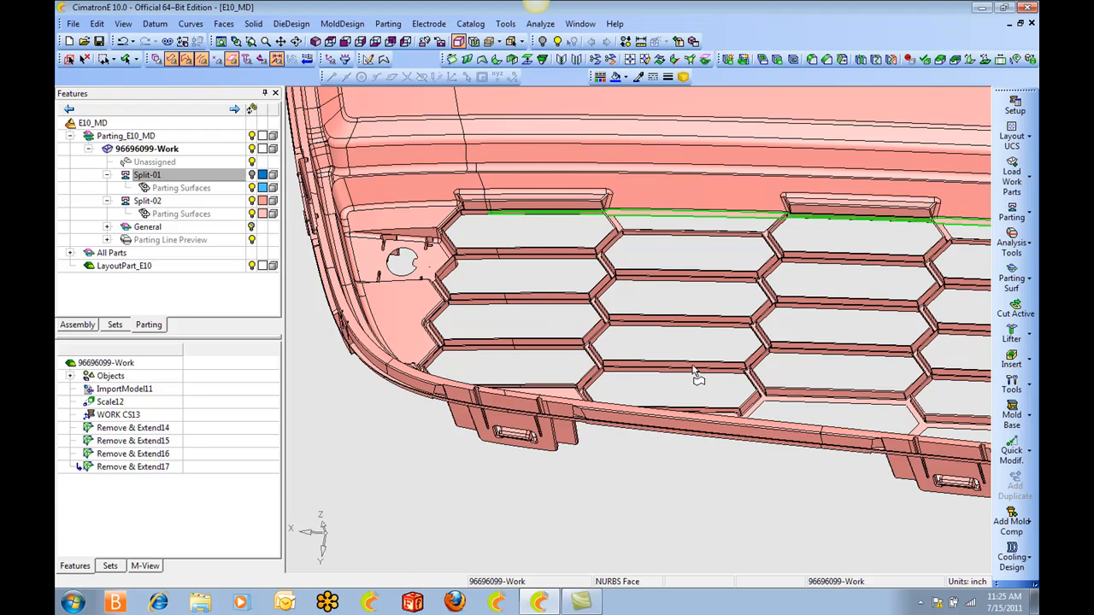
pyautogui.scroll(-5, 642, 256)
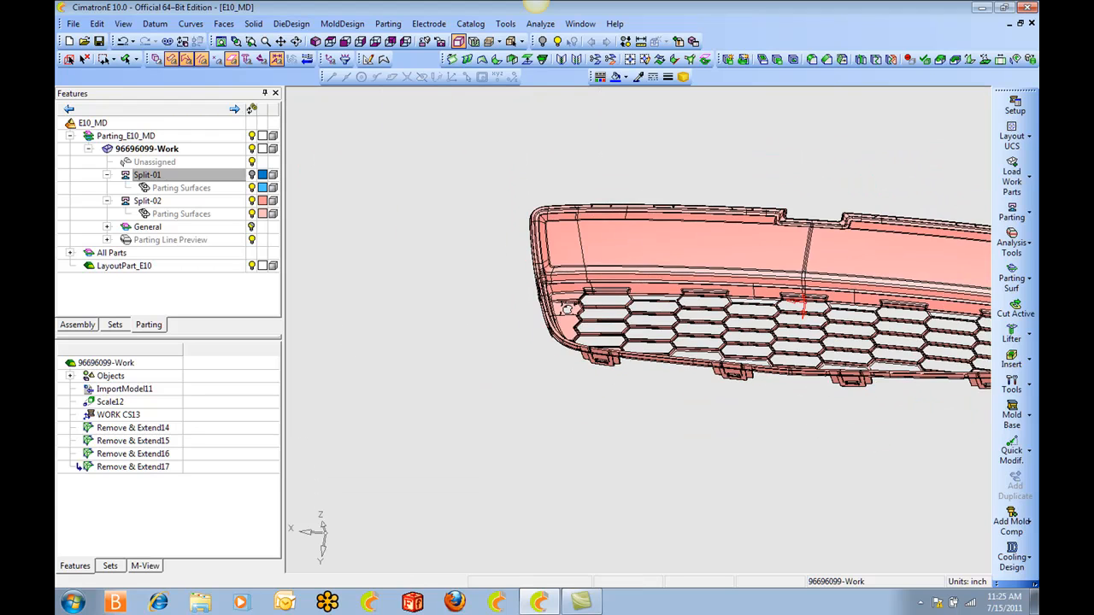
# Set up Close Open Gaps to create new faces with Merge Adjacent Faces on, and pick the grille openings in the first columns from the top view.
pyautogui.click(329, 41)
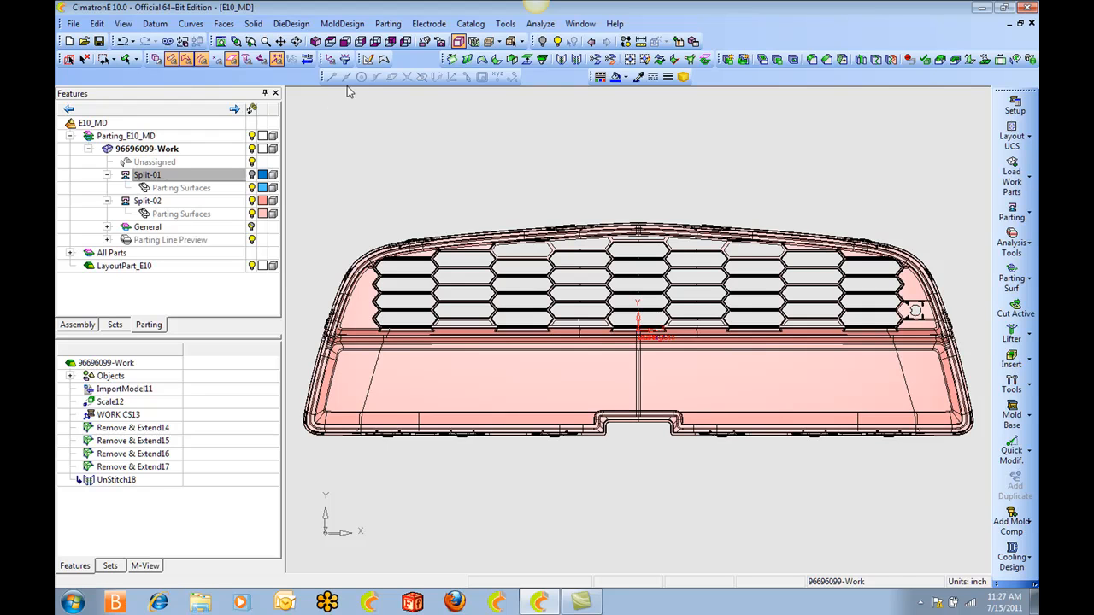
pyautogui.click(226, 24)
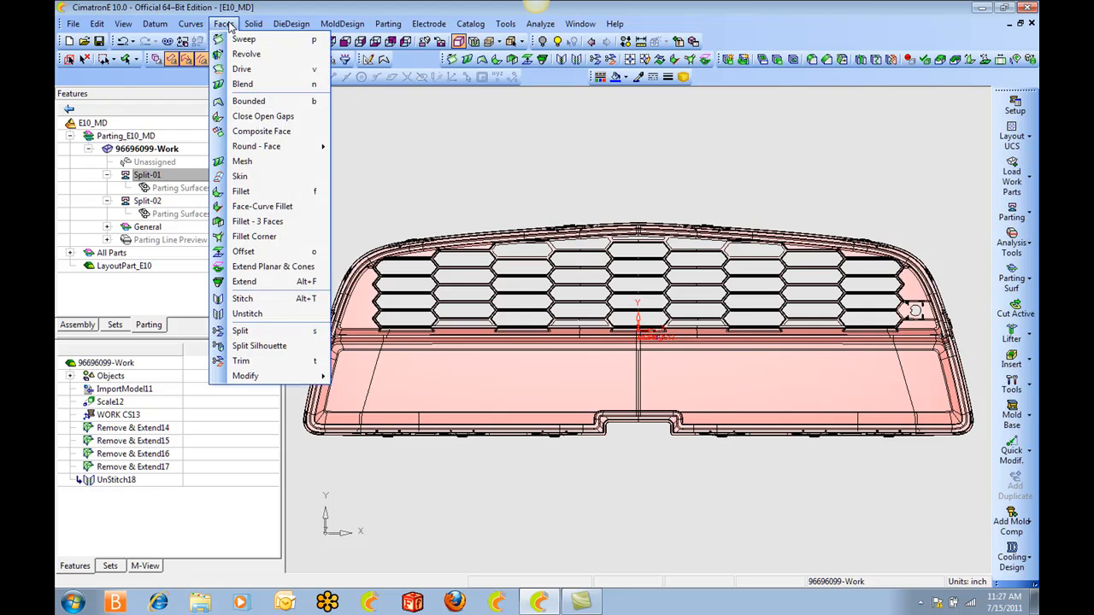
pyautogui.click(264, 117)
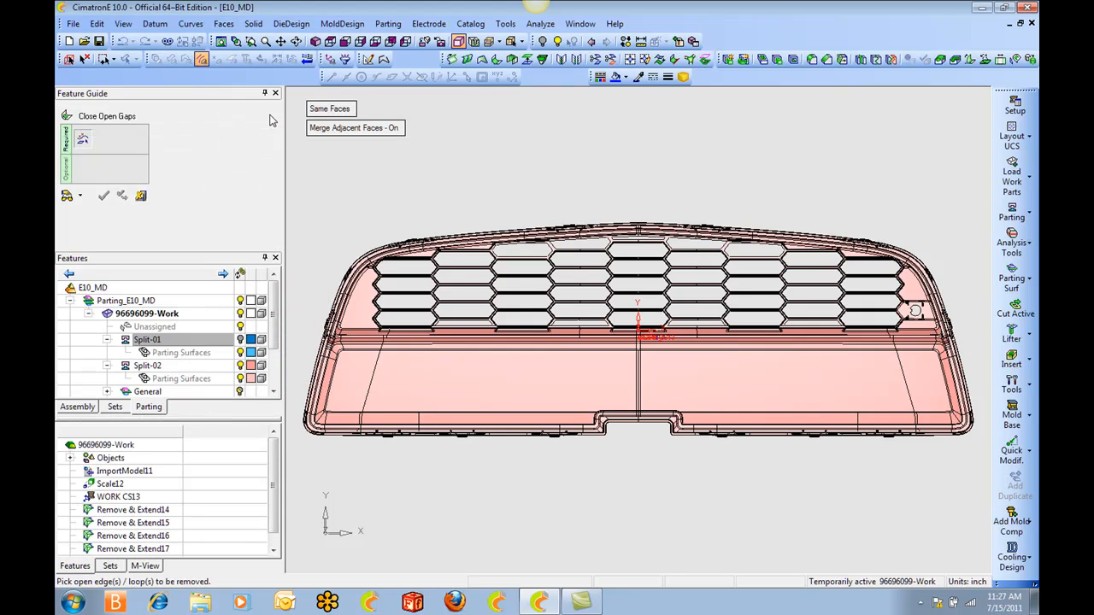
pyautogui.click(340, 109)
pyautogui.keyDown('ctrl'); pyautogui.moveTo(482, 295); pyautogui.dragTo(475, 248, button='right'); pyautogui.keyUp('ctrl')
pyautogui.keyDown('ctrl'); pyautogui.moveTo(393, 278); pyautogui.dragTo(622, 287, button='middle'); pyautogui.keyUp('ctrl')
pyautogui.keyDown('ctrl'); pyautogui.moveTo(547, 311); pyautogui.dragTo(548, 198, button='right'); pyautogui.keyUp('ctrl')
pyautogui.moveTo(527, 171)
pyautogui.mouseDown()
pyautogui.moveTo(612, 378)
pyautogui.moveTo(639, 406)
pyautogui.mouseUp()
pyautogui.keyDown('ctrl'); pyautogui.moveTo(689, 328); pyautogui.dragTo(447, 297, button='middle'); pyautogui.keyUp('ctrl')
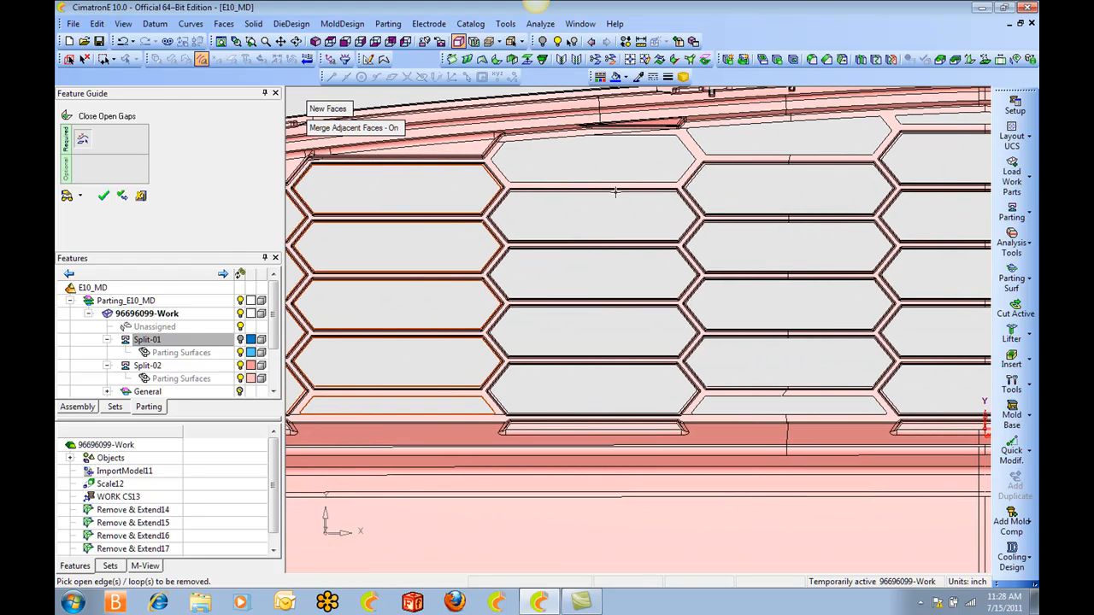
# Add the openings in the next grille columns, through the centre column, to the gaps to close.
pyautogui.moveTo(627, 149); pyautogui.dragTo(769, 363)
pyautogui.moveTo(774, 388); pyautogui.dragTo(774, 389)
pyautogui.keyDown('ctrl'); pyautogui.moveTo(826, 351); pyautogui.dragTo(562, 242, button='middle'); pyautogui.keyUp('ctrl')
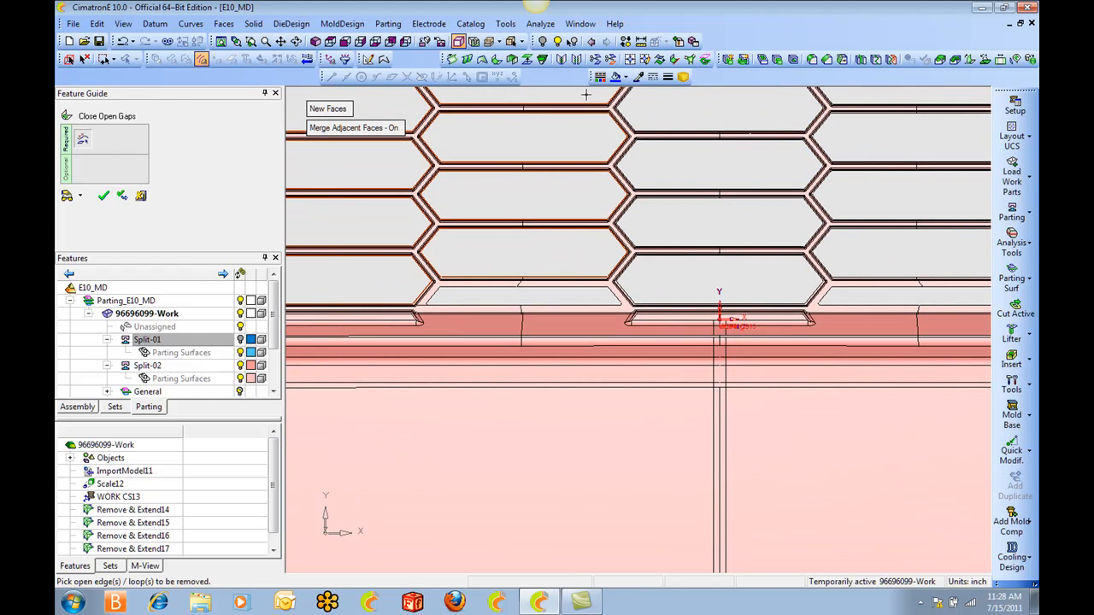
pyautogui.keyDown('ctrl'); pyautogui.moveTo(700, 296); pyautogui.dragTo(592, 223, button='middle'); pyautogui.keyUp('ctrl')
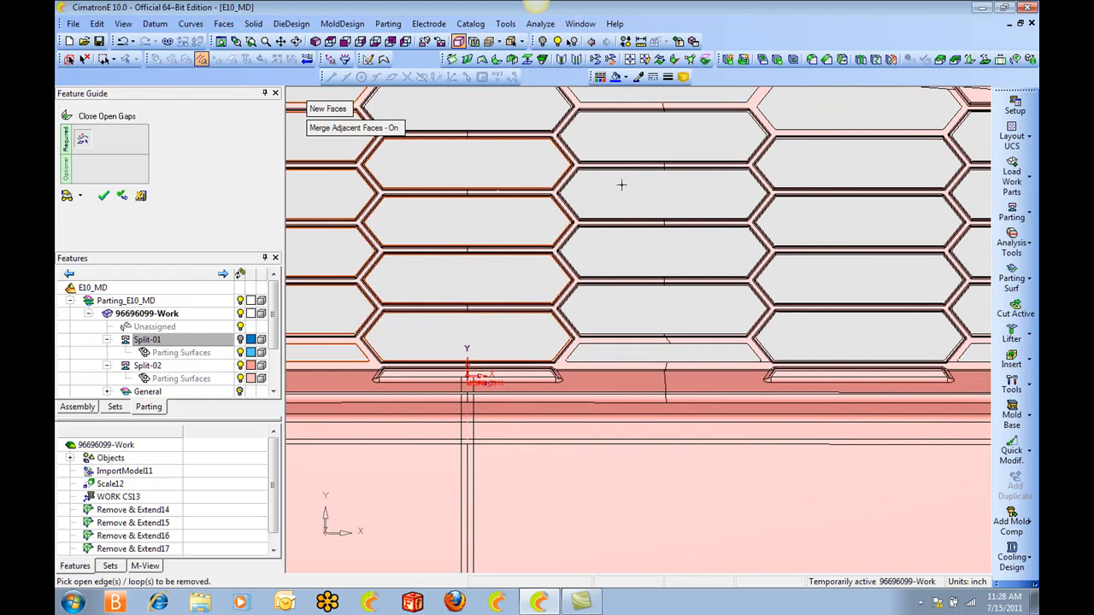
pyautogui.scroll(-1, 648, 159)
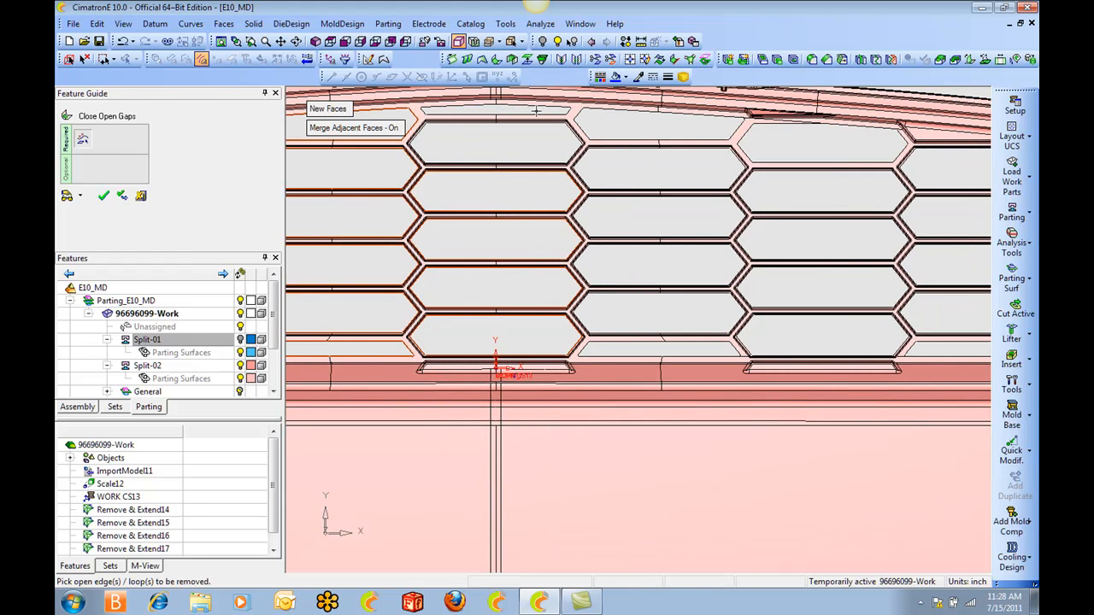
# Add the remaining grille openings and the small round hole to the selection, and create the closing faces.
pyautogui.keyDown('ctrl'); pyautogui.moveTo(787, 306); pyautogui.dragTo(564, 242, button='middle'); pyautogui.keyUp('ctrl')
pyautogui.moveTo(603, 179); pyautogui.dragTo(743, 369)
pyautogui.keyDown('ctrl'); pyautogui.moveTo(755, 322); pyautogui.dragTo(540, 305, button='middle'); pyautogui.keyUp('ctrl')
pyautogui.keyDown('ctrl'); pyautogui.moveTo(681, 331); pyautogui.dragTo(760, 286, button='middle'); pyautogui.keyUp('ctrl')
pyautogui.keyDown('ctrl'); pyautogui.moveTo(744, 245); pyautogui.dragTo(767, 293, button='right'); pyautogui.keyUp('ctrl')
pyautogui.click(330, 42)
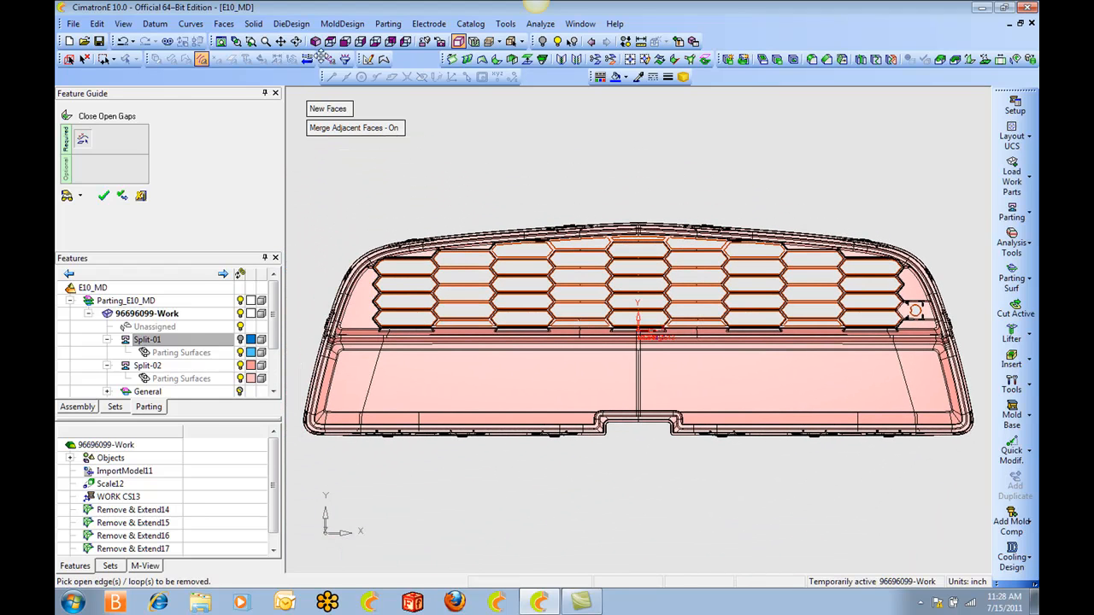
pyautogui.click(103, 196)
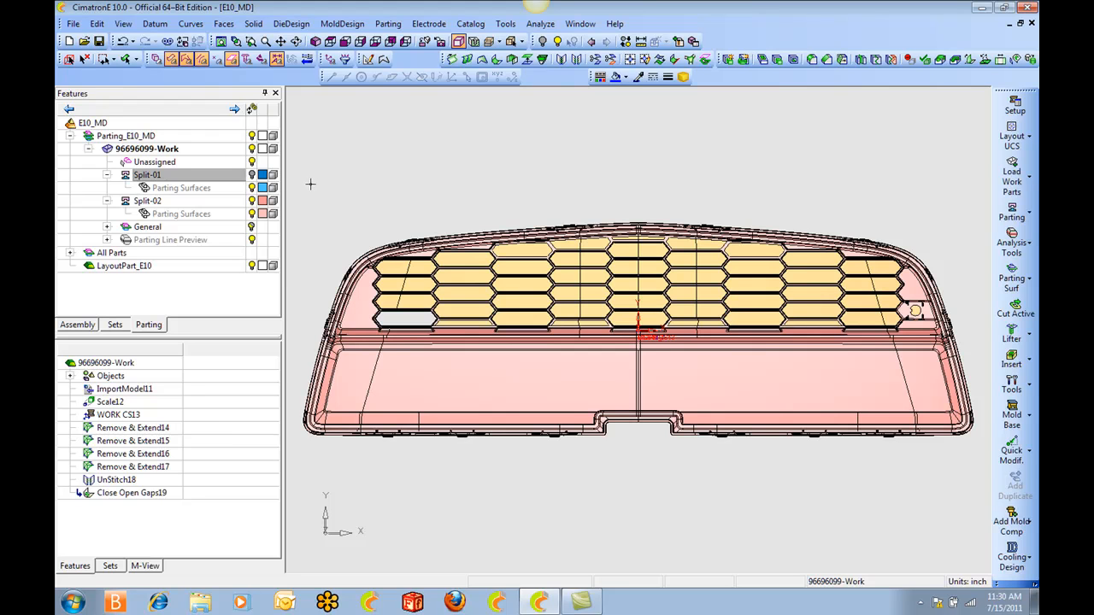
# Hide the Split-02 faces and examine the shape and position of the new closing faces from the front and at an angle.
pyautogui.scroll(5, 581, 358)
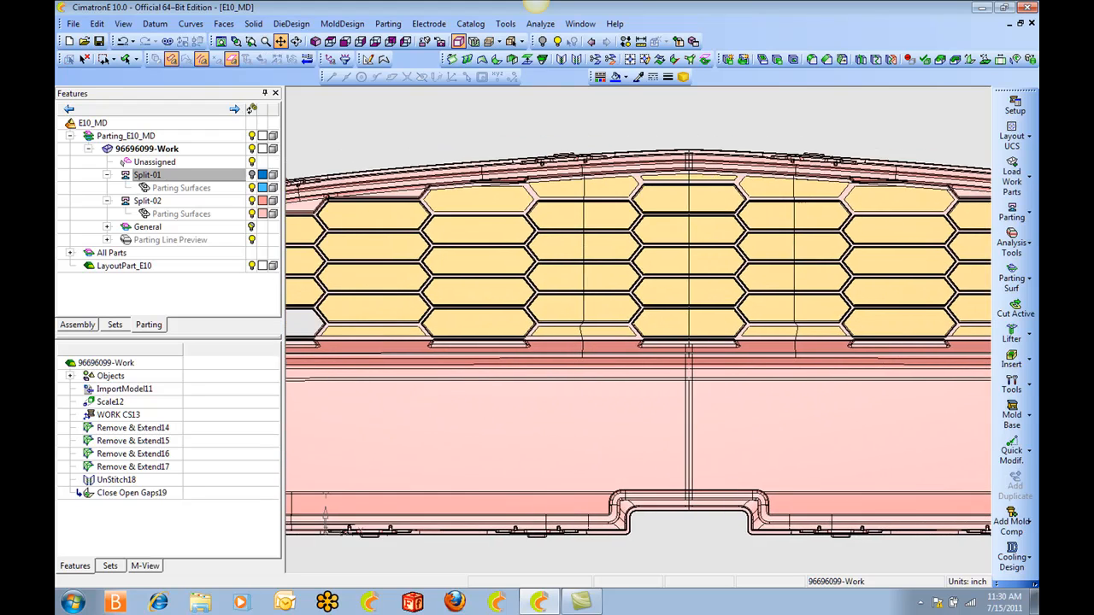
pyautogui.click(252, 209)
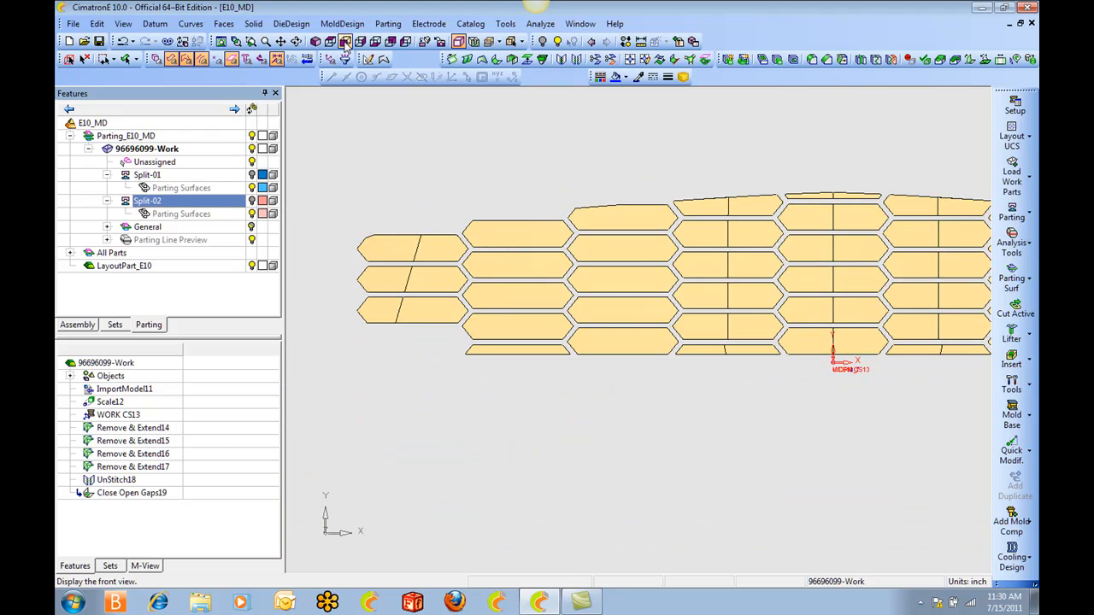
pyautogui.click(345, 42)
pyautogui.scroll(4, 658, 359)
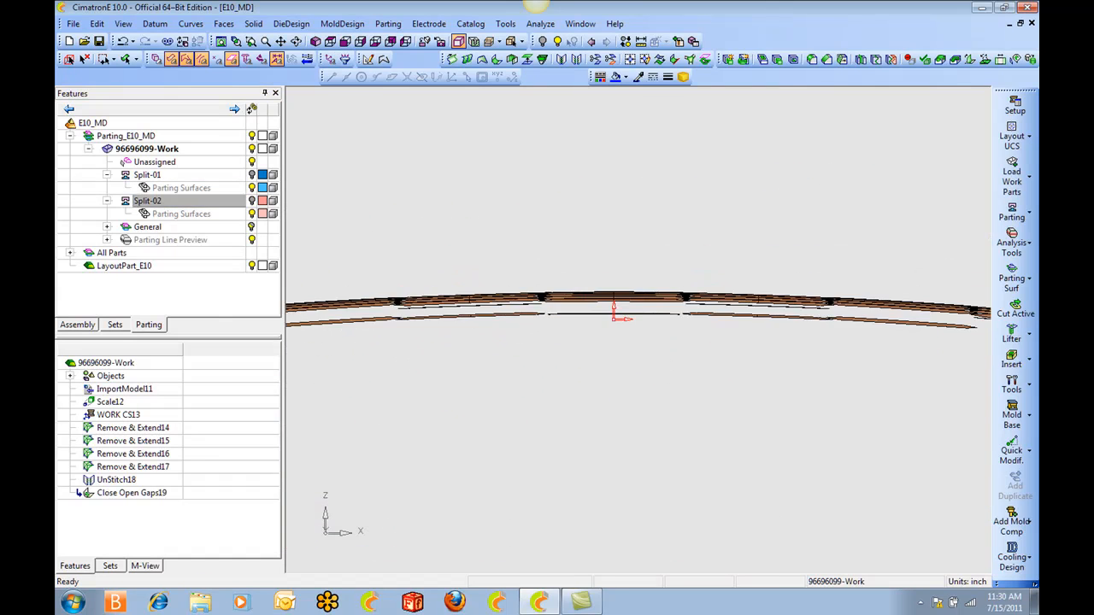
pyautogui.moveTo(428, 256); pyautogui.dragTo(891, 233, button='middle')
pyautogui.keyDown('ctrl'); pyautogui.moveTo(576, 240); pyautogui.dragTo(622, 370, button='right'); pyautogui.keyUp('ctrl')
pyautogui.keyDown('ctrl'); pyautogui.moveTo(561, 306); pyautogui.dragTo(835, 256, button='middle'); pyautogui.keyUp('ctrl')
pyautogui.keyDown('ctrl'); pyautogui.moveTo(560, 214); pyautogui.dragTo(561, 275); pyautogui.keyUp('ctrl')
pyautogui.keyDown('ctrl'); pyautogui.moveTo(580, 314); pyautogui.dragTo(616, 197, button='middle'); pyautogui.keyUp('ctrl')
pyautogui.keyDown('ctrl'); pyautogui.moveTo(626, 324); pyautogui.dragTo(598, 205, button='right'); pyautogui.keyUp('ctrl')
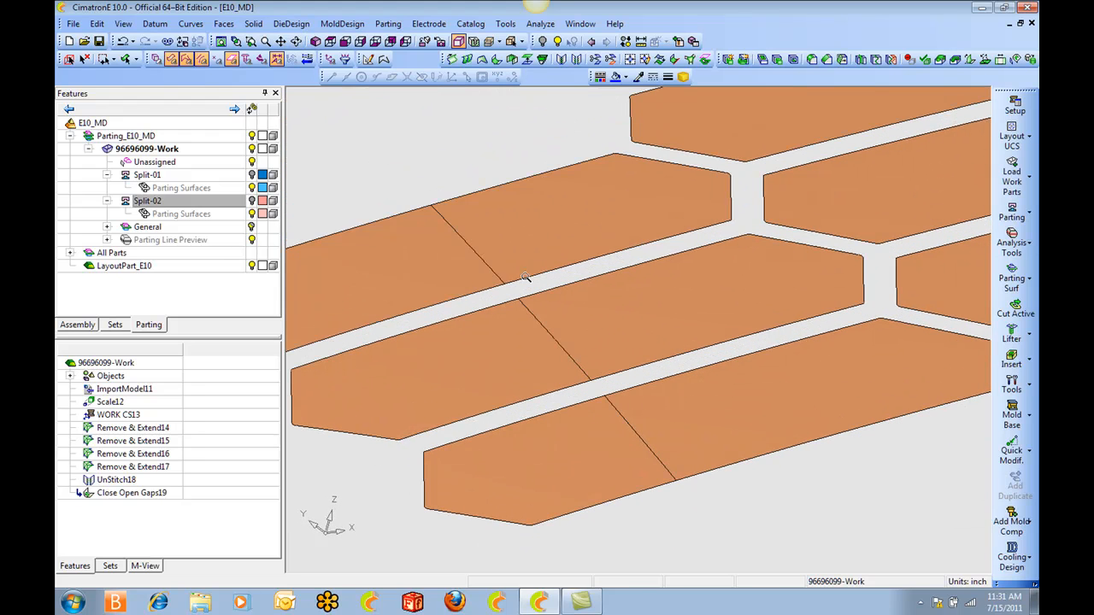
pyautogui.keyDown('ctrl'); pyautogui.moveTo(537, 254); pyautogui.dragTo(524, 221, button='middle'); pyautogui.keyUp('ctrl')
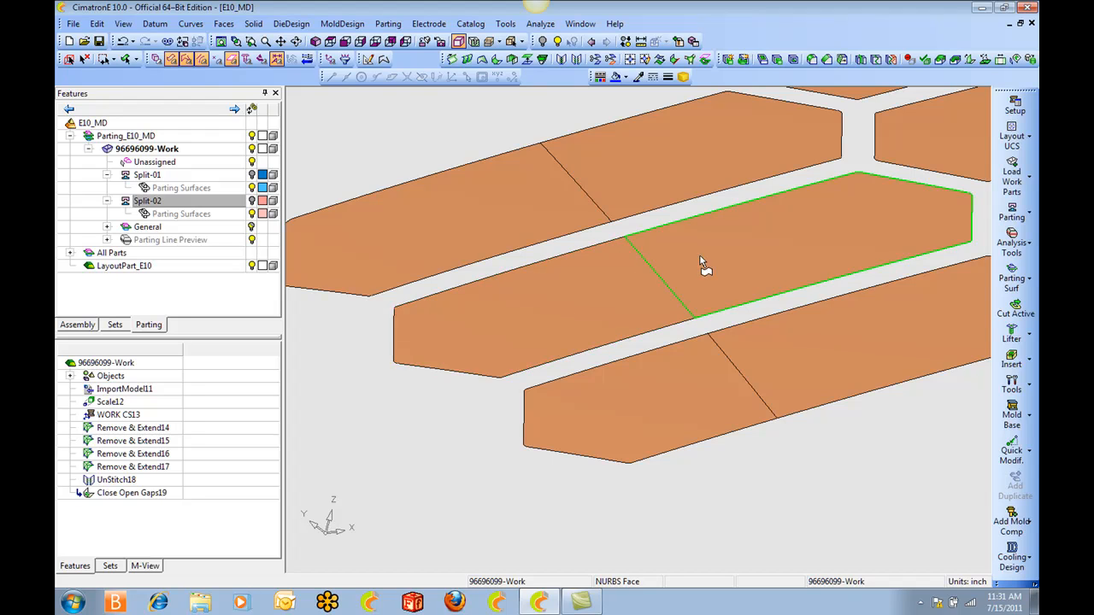
pyautogui.scroll(-5, 702, 255)
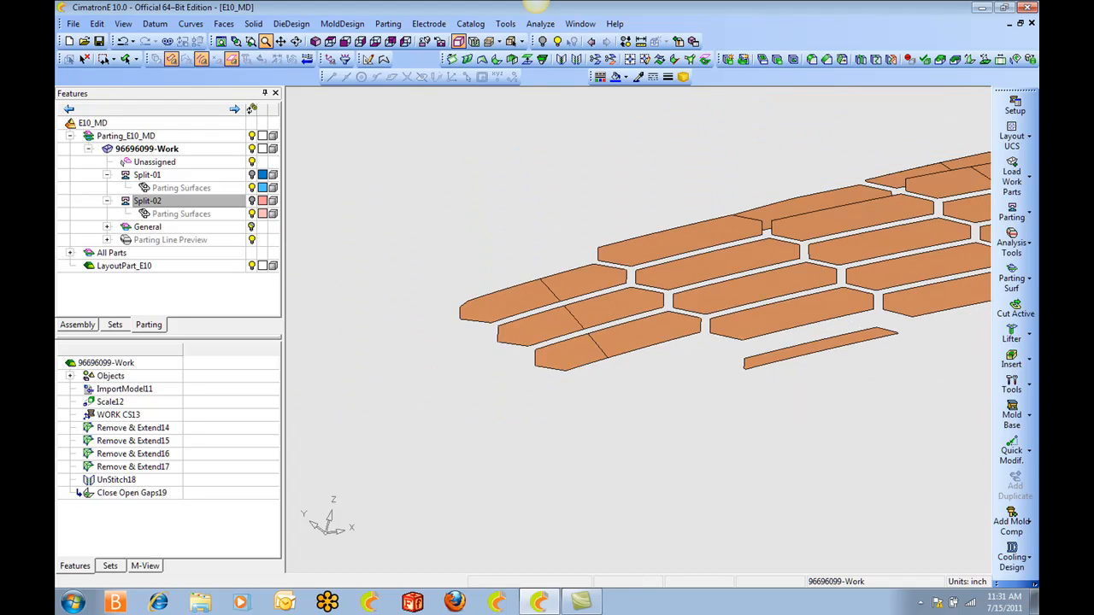
pyautogui.scroll(-5, 706, 318)
pyautogui.moveTo(780, 347); pyautogui.dragTo(732, 345, button='middle')
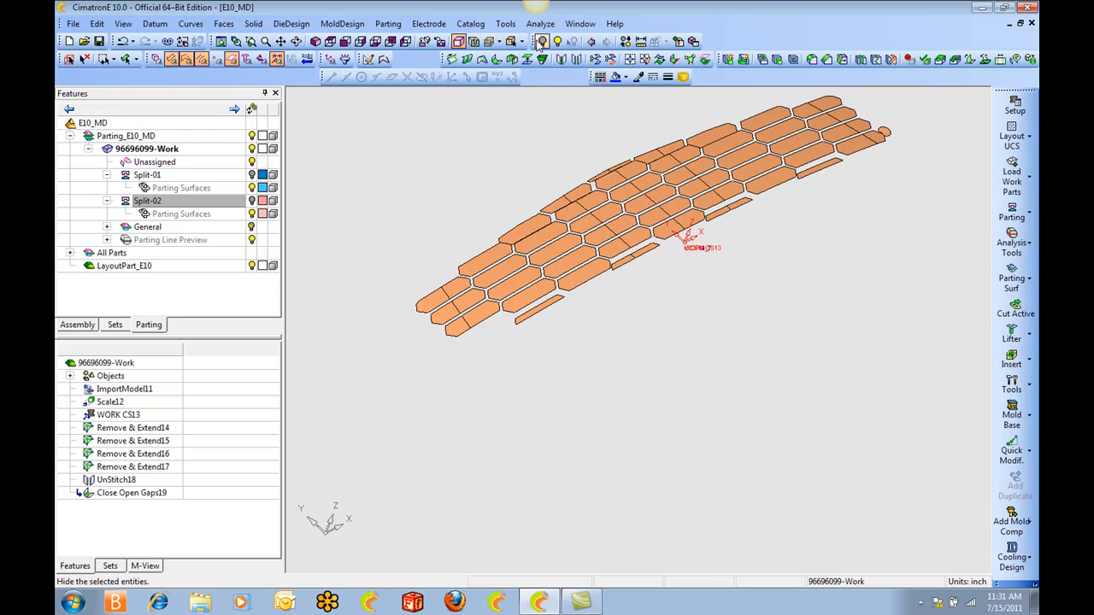
# Restore the display of the Split-02 faces and bring the unfilled hexagonal opening near the end of the grille into close view.
pyautogui.click(590, 41)
pyautogui.scroll(5, 626, 415)
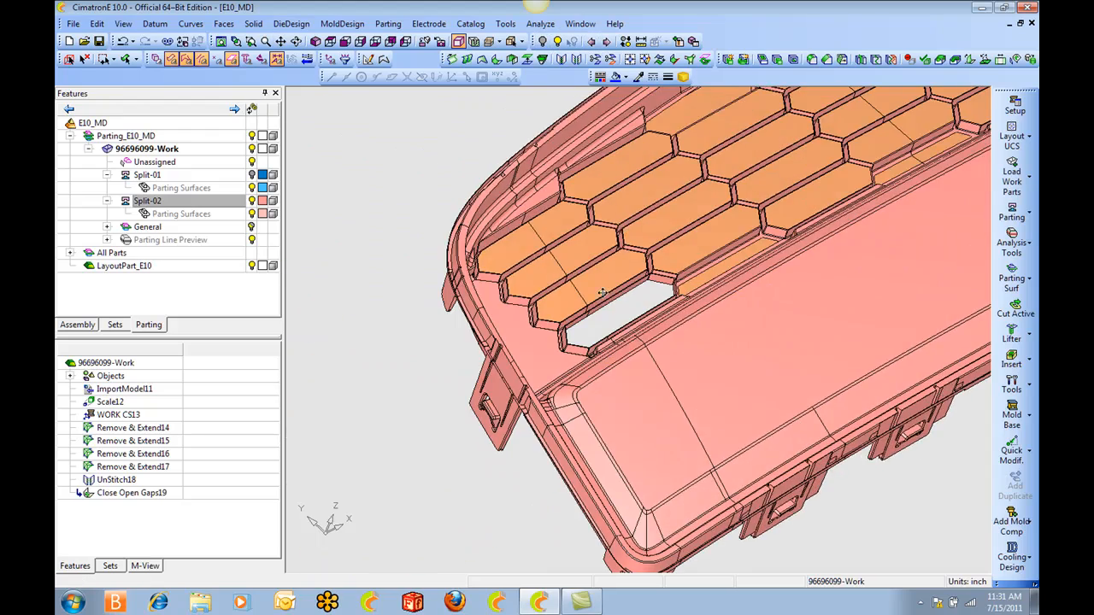
pyautogui.moveTo(564, 385); pyautogui.dragTo(658, 254, button='middle')
pyautogui.scroll(6, 740, 392)
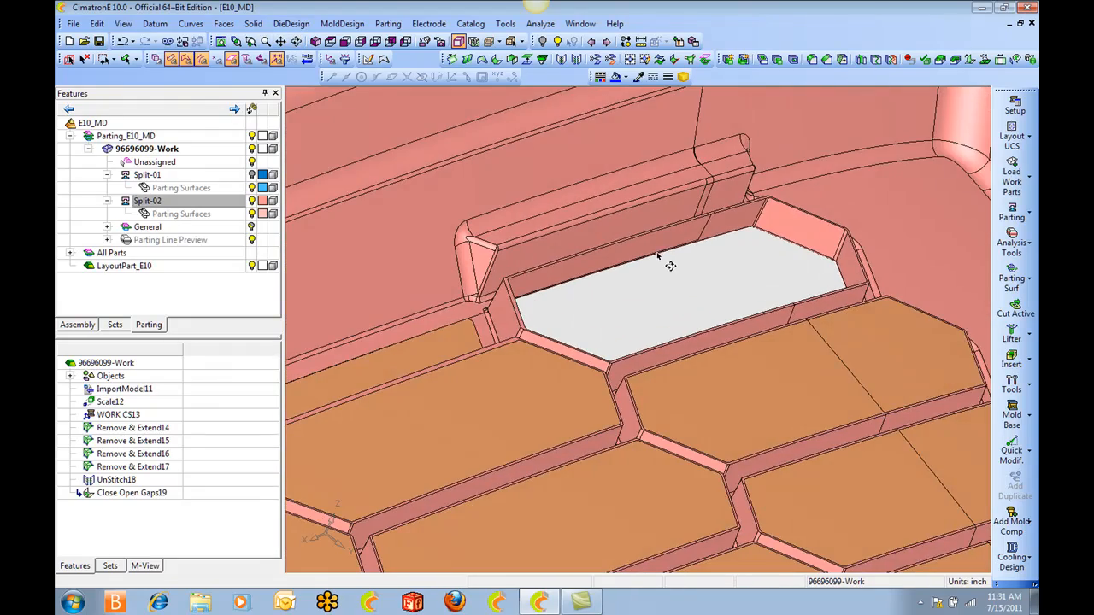
pyautogui.scroll(2, 669, 284)
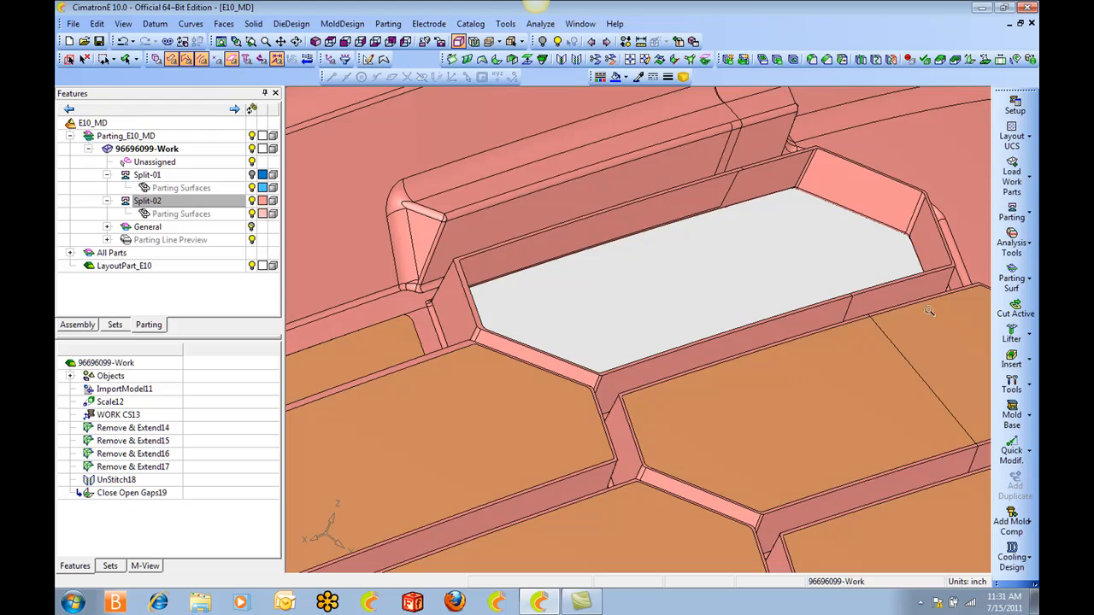
pyautogui.moveTo(538, 315); pyautogui.dragTo(533, 263, button='middle')
# Define a composite contour along the open edges of the unfilled hexagonal opening and fill it with a bounded face.
pyautogui.press('c')
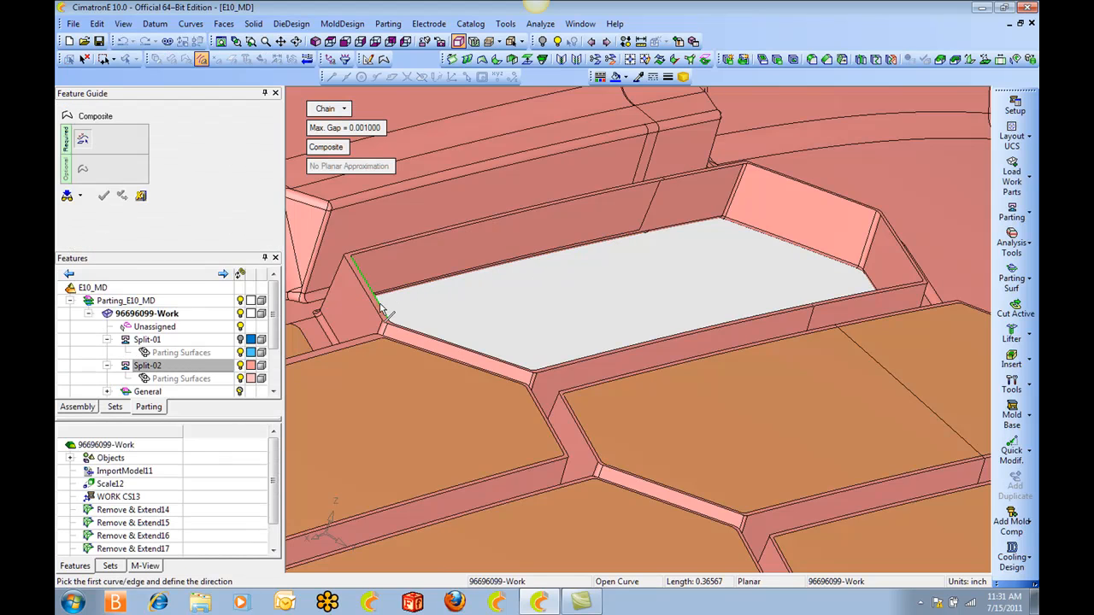
pyautogui.click(378, 302)
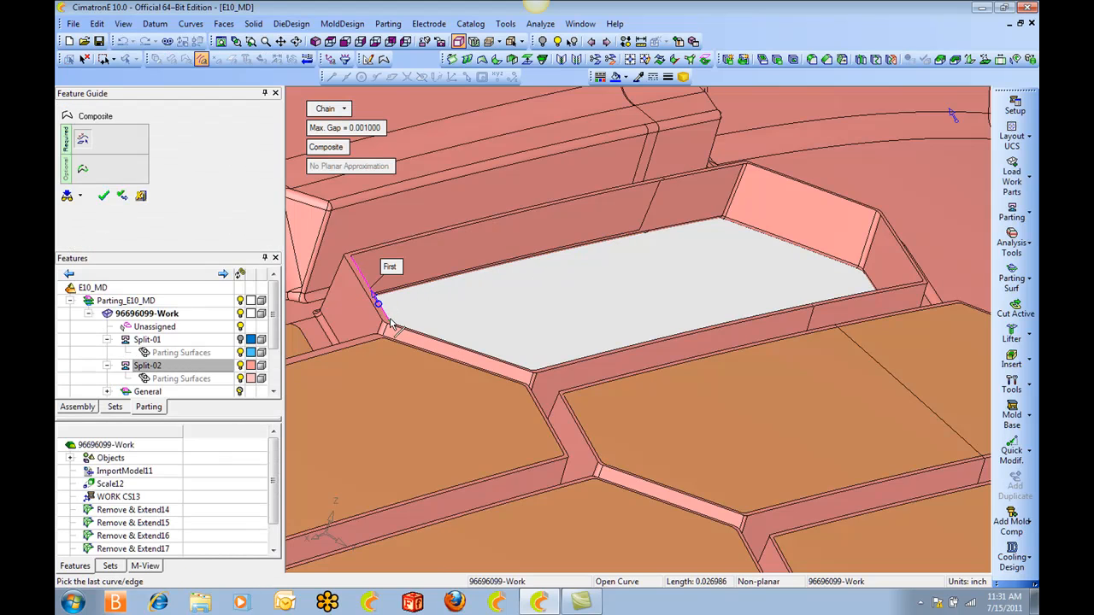
pyautogui.middleClick(465, 312)
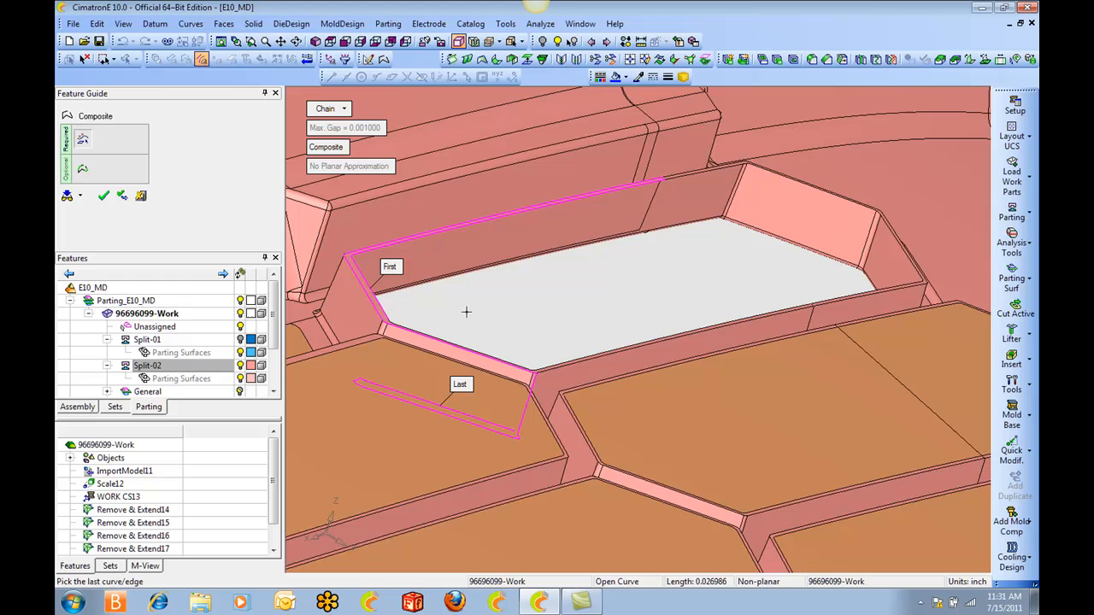
pyautogui.click(379, 301)
pyautogui.click(333, 111)
pyautogui.click(367, 155)
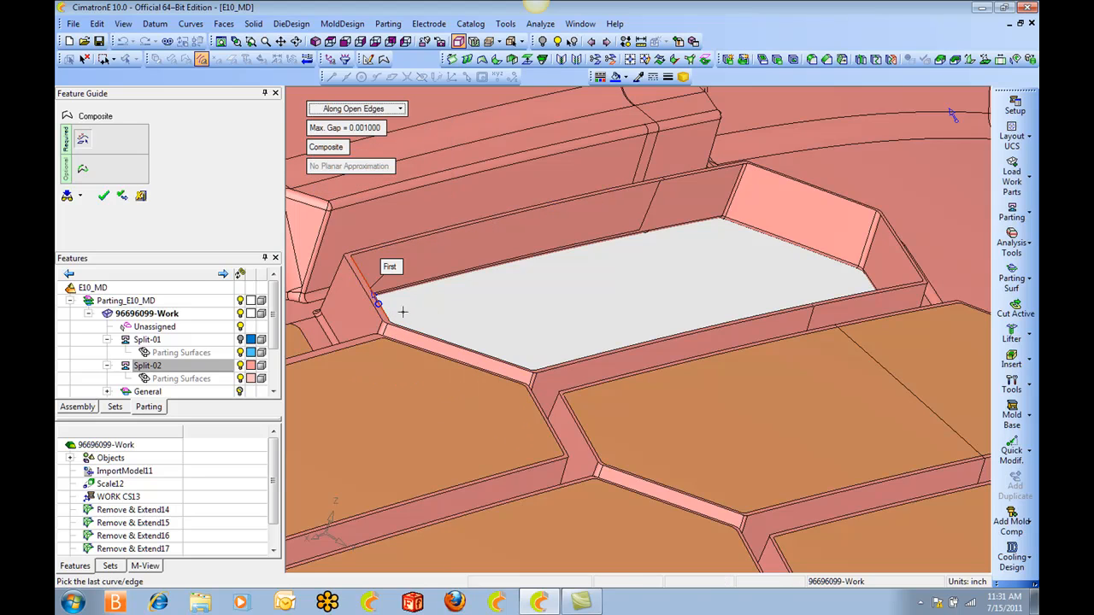
pyautogui.click(391, 320)
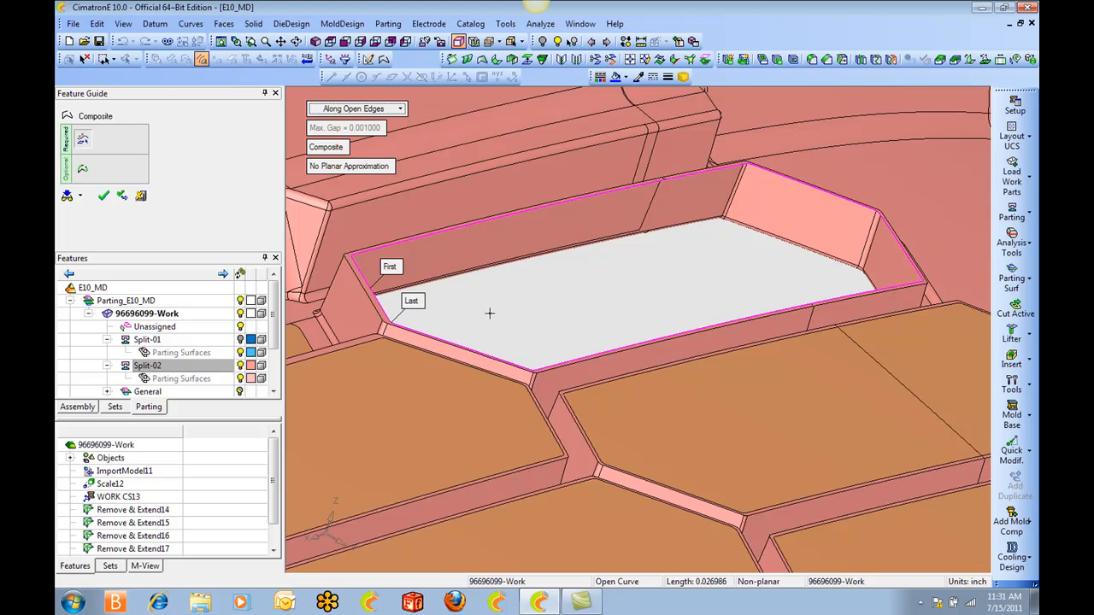
pyautogui.rightClick(520, 282)
pyautogui.click(519, 283)
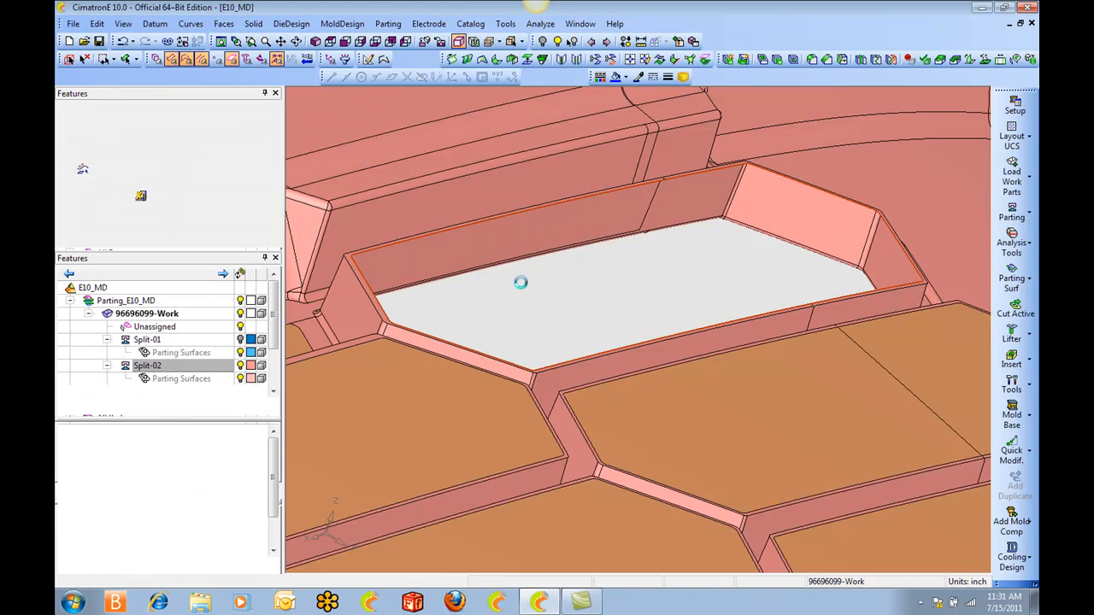
pyautogui.rightClick(521, 282)
pyautogui.click(523, 285)
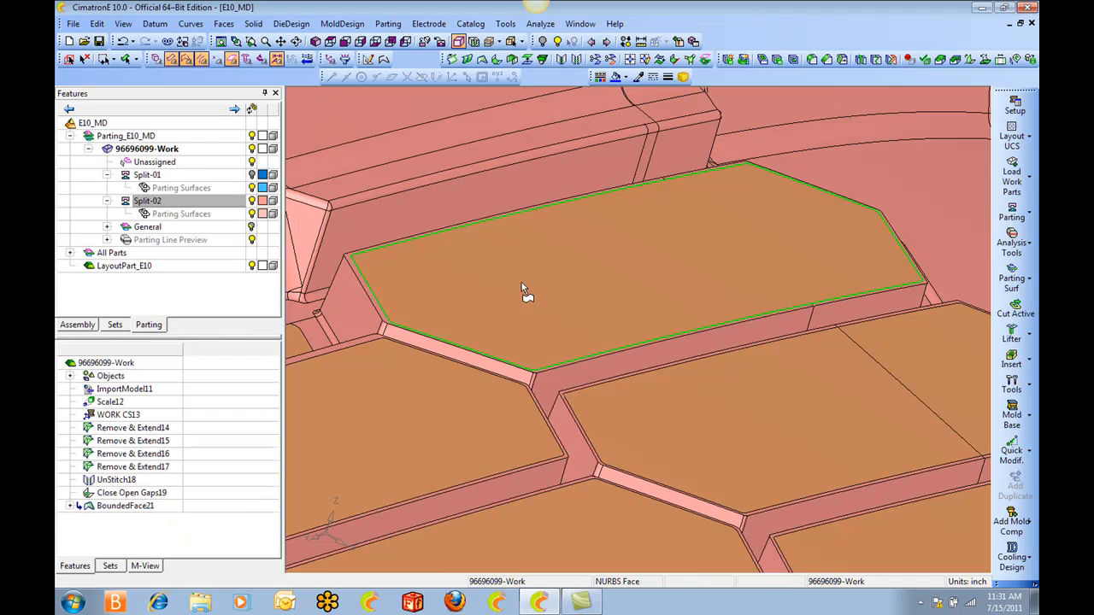
# Examine the new bounded face and the closing faces across the whole grille for any opening left unfilled.
pyautogui.keyDown('ctrl'); pyautogui.moveTo(703, 259); pyautogui.dragTo(696, 258); pyautogui.keyUp('ctrl')
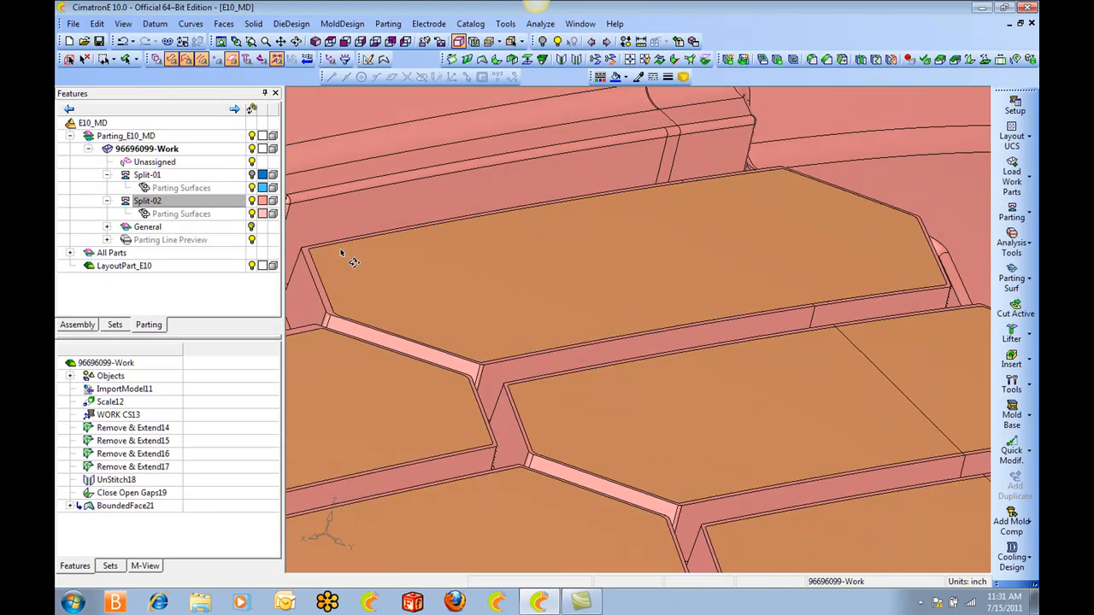
pyautogui.keyDown('ctrl'); pyautogui.moveTo(490, 310); pyautogui.dragTo(638, 229, button='middle'); pyautogui.keyUp('ctrl')
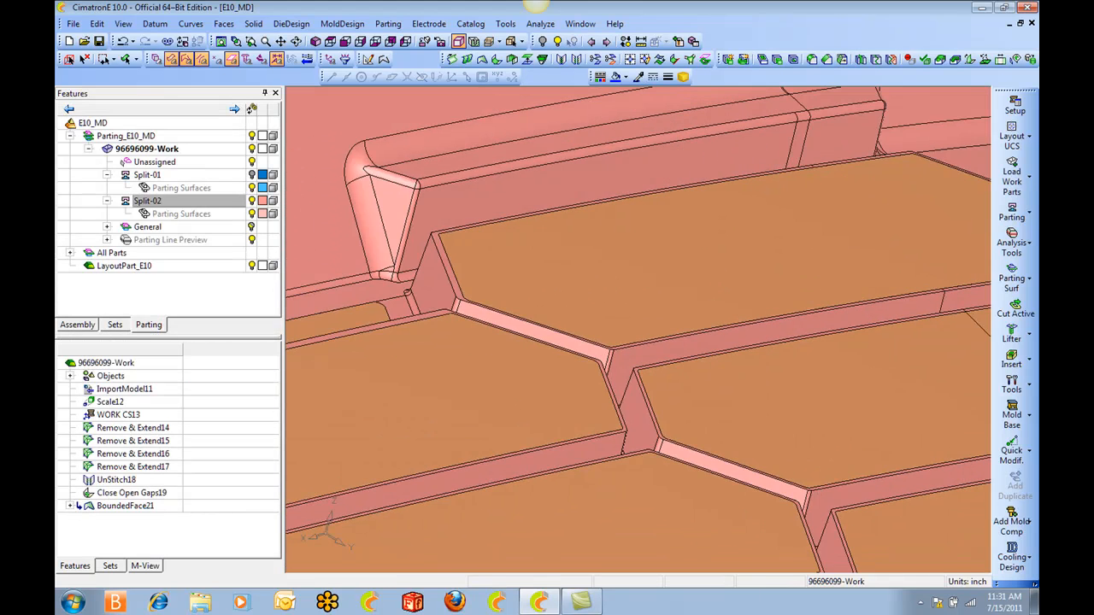
pyautogui.keyDown('ctrl'); pyautogui.moveTo(637, 229); pyautogui.dragTo(650, 368, button='right'); pyautogui.keyUp('ctrl')
pyautogui.keyDown('ctrl'); pyautogui.moveTo(649, 367); pyautogui.dragTo(713, 281); pyautogui.keyUp('ctrl')
pyautogui.keyDown('ctrl'); pyautogui.moveTo(713, 281); pyautogui.dragTo(751, 466, button='right'); pyautogui.keyUp('ctrl')
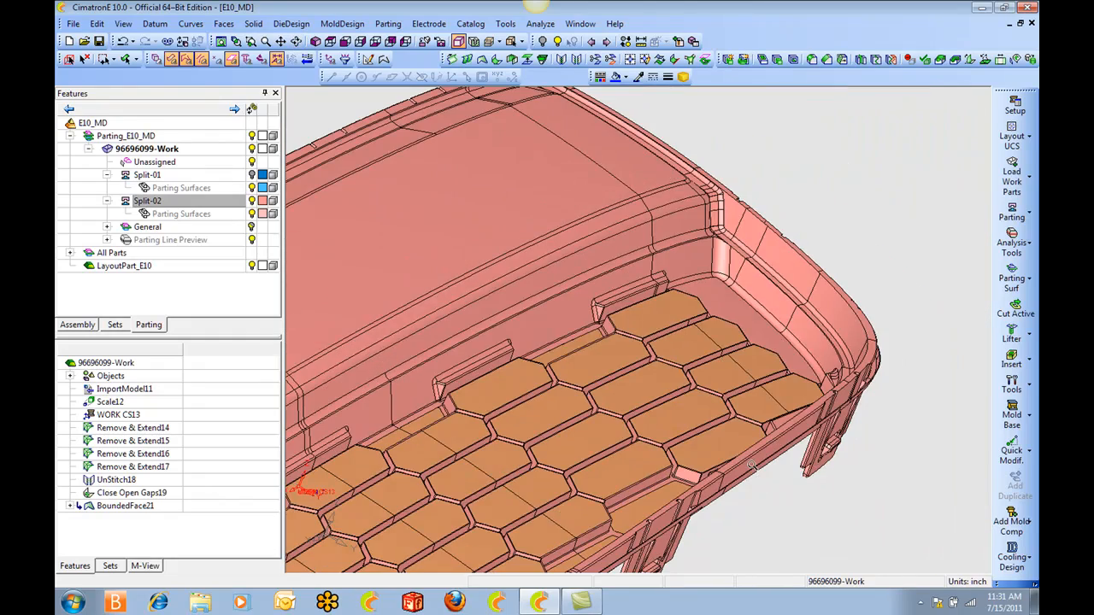
pyautogui.keyDown('ctrl'); pyautogui.moveTo(686, 366); pyautogui.dragTo(589, 389, button='right'); pyautogui.keyUp('ctrl')
pyautogui.keyDown('ctrl'); pyautogui.moveTo(590, 388); pyautogui.dragTo(710, 278, button='middle'); pyautogui.keyUp('ctrl')
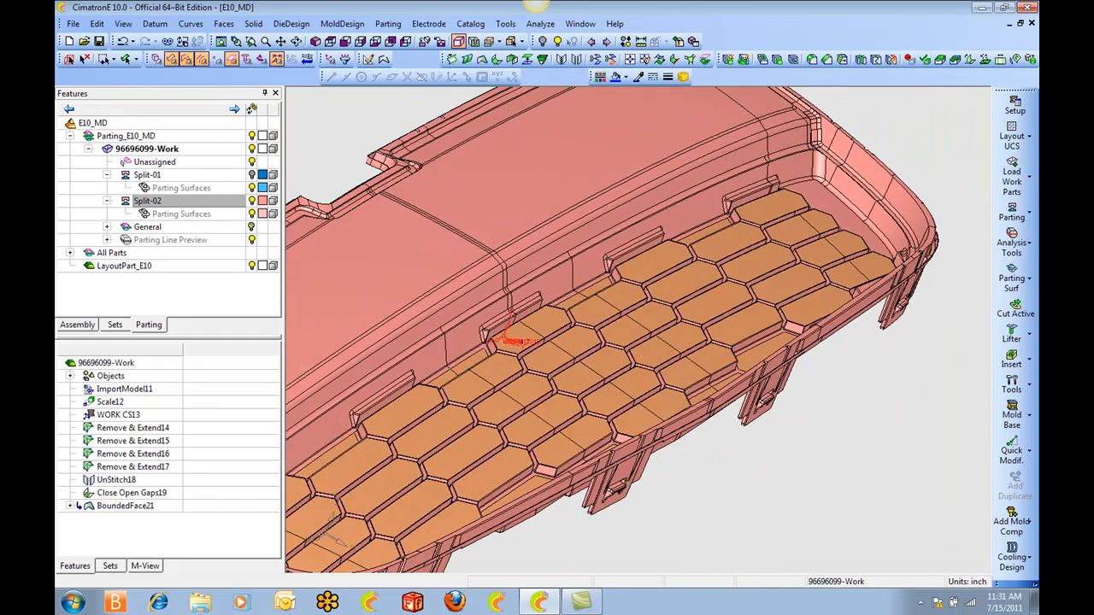
pyautogui.keyDown('ctrl'); pyautogui.moveTo(643, 351); pyautogui.dragTo(767, 249, button='middle'); pyautogui.keyUp('ctrl')
pyautogui.keyDown('ctrl'); pyautogui.moveTo(593, 333); pyautogui.dragTo(760, 262, button='middle'); pyautogui.keyUp('ctrl')
pyautogui.keyDown('ctrl'); pyautogui.moveTo(700, 293); pyautogui.dragTo(625, 337); pyautogui.keyUp('ctrl')
pyautogui.keyDown('ctrl'); pyautogui.moveTo(603, 344); pyautogui.dragTo(674, 323, button='middle'); pyautogui.keyUp('ctrl')
pyautogui.keyDown('ctrl'); pyautogui.moveTo(578, 288); pyautogui.dragTo(671, 261, button='middle'); pyautogui.keyUp('ctrl')
pyautogui.moveTo(553, 249)
pyautogui.keyDown('ctrl'); pyautogui.mouseDown()
pyautogui.moveTo(497, 256)
pyautogui.moveTo(483, 295)
pyautogui.moveTo(556, 248)
pyautogui.mouseUp(); pyautogui.keyUp('ctrl')
pyautogui.scroll(-1, 556, 249)
pyautogui.keyDown('ctrl'); pyautogui.moveTo(557, 249); pyautogui.dragTo(481, 264, button='middle'); pyautogui.keyUp('ctrl')
pyautogui.scroll(-2, 696, 284)
# Show the Split-01 faces and hide the Split-02 faces, keeping the closing faces displayed.
pyautogui.keyDown('ctrl'); pyautogui.moveTo(697, 284); pyautogui.dragTo(719, 272); pyautogui.keyUp('ctrl')
pyautogui.keyDown('ctrl'); pyautogui.moveTo(730, 279); pyautogui.dragTo(590, 251, button='middle'); pyautogui.keyUp('ctrl')
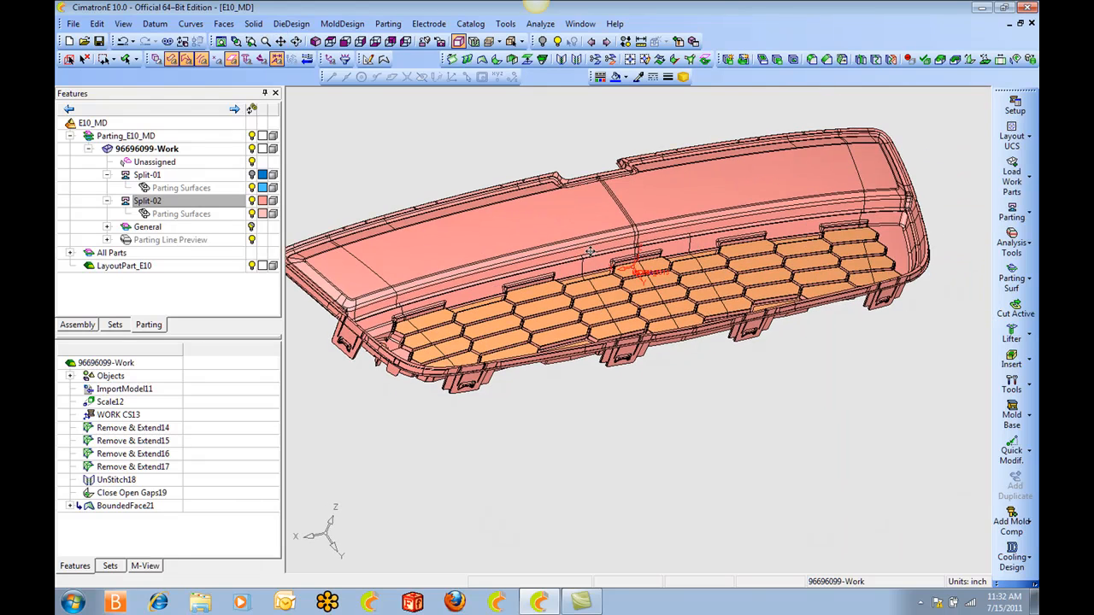
pyautogui.click(253, 176)
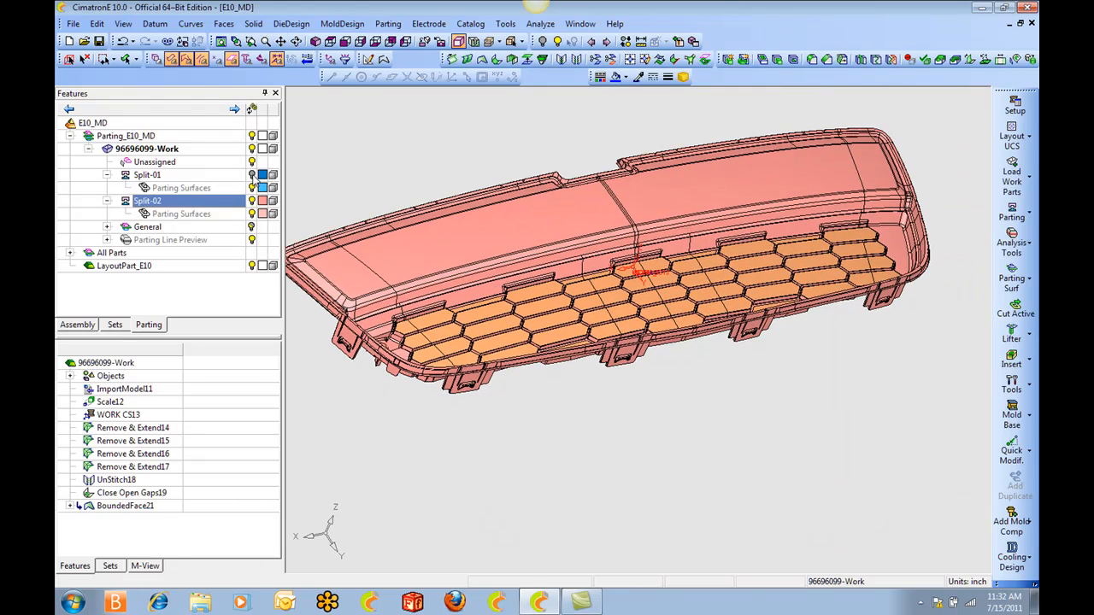
pyautogui.click(255, 205)
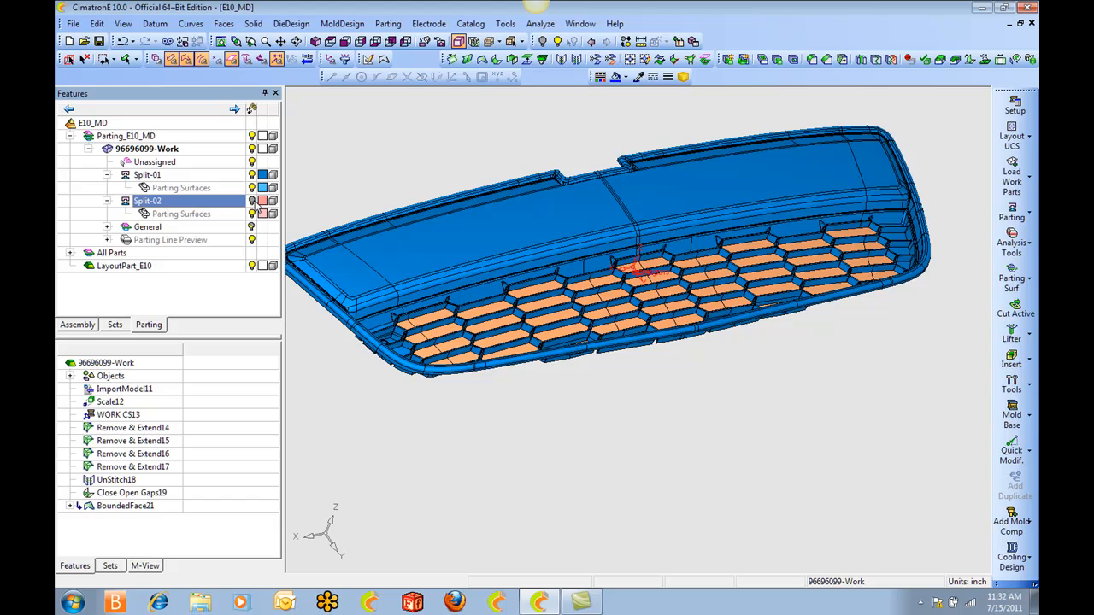
# Bring the notch in the grille's rim into close view and display the Split-02 faces instead of the Split-01 faces.
pyautogui.keyDown('ctrl'); pyautogui.moveTo(396, 253); pyautogui.dragTo(399, 252); pyautogui.keyUp('ctrl')
pyautogui.keyDown('ctrl'); pyautogui.moveTo(400, 253); pyautogui.dragTo(576, 269, button='middle'); pyautogui.keyUp('ctrl')
pyautogui.keyDown('ctrl'); pyautogui.moveTo(576, 269); pyautogui.dragTo(566, 184); pyautogui.keyUp('ctrl')
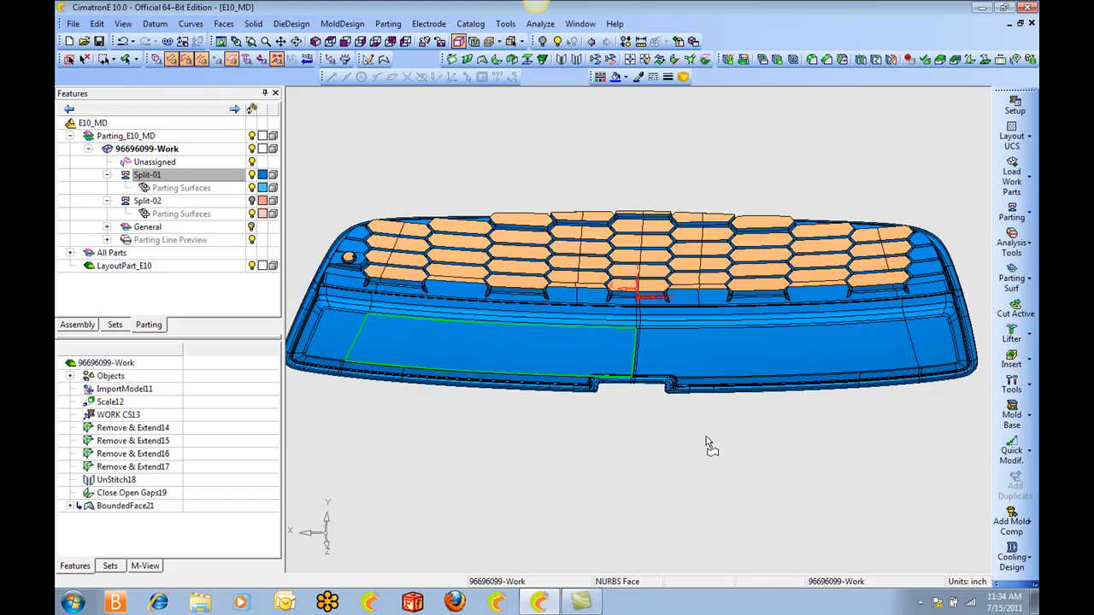
pyautogui.scroll(5, 731, 469)
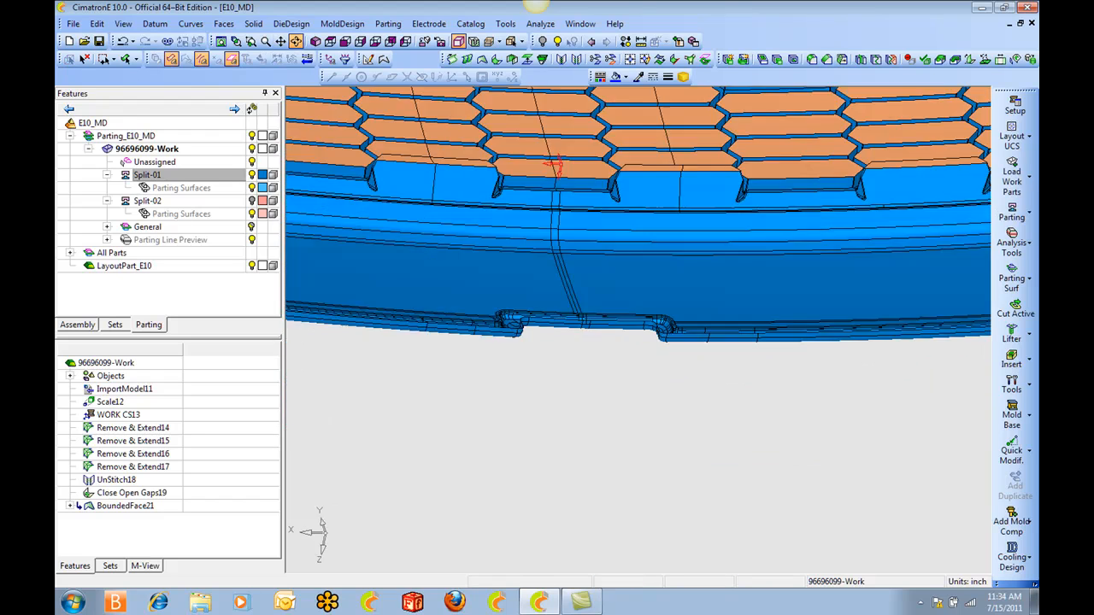
pyautogui.scroll(4, 658, 308)
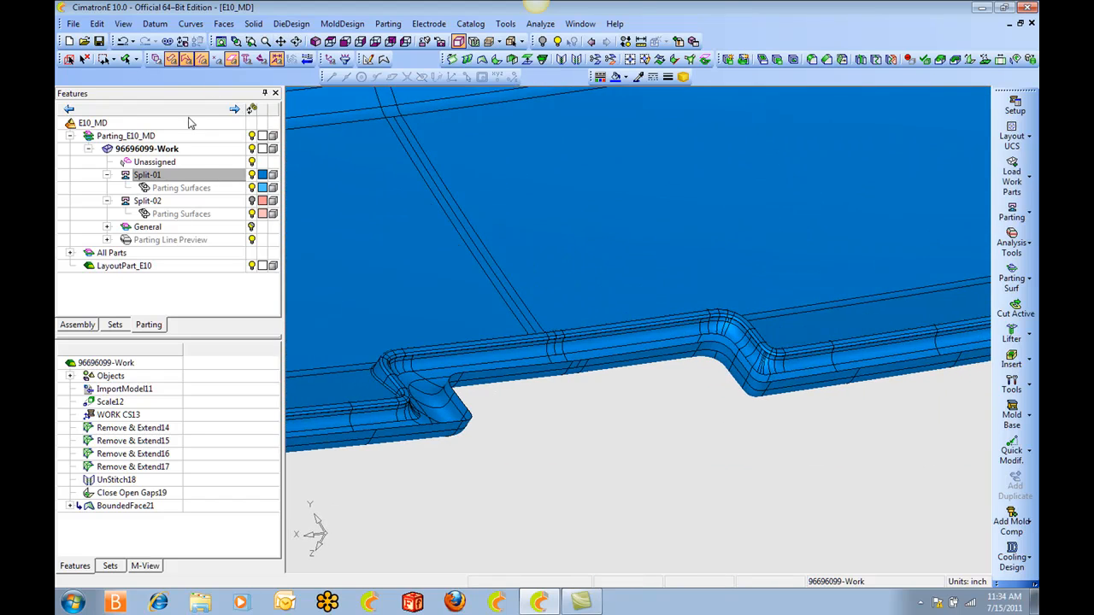
pyautogui.click(254, 204)
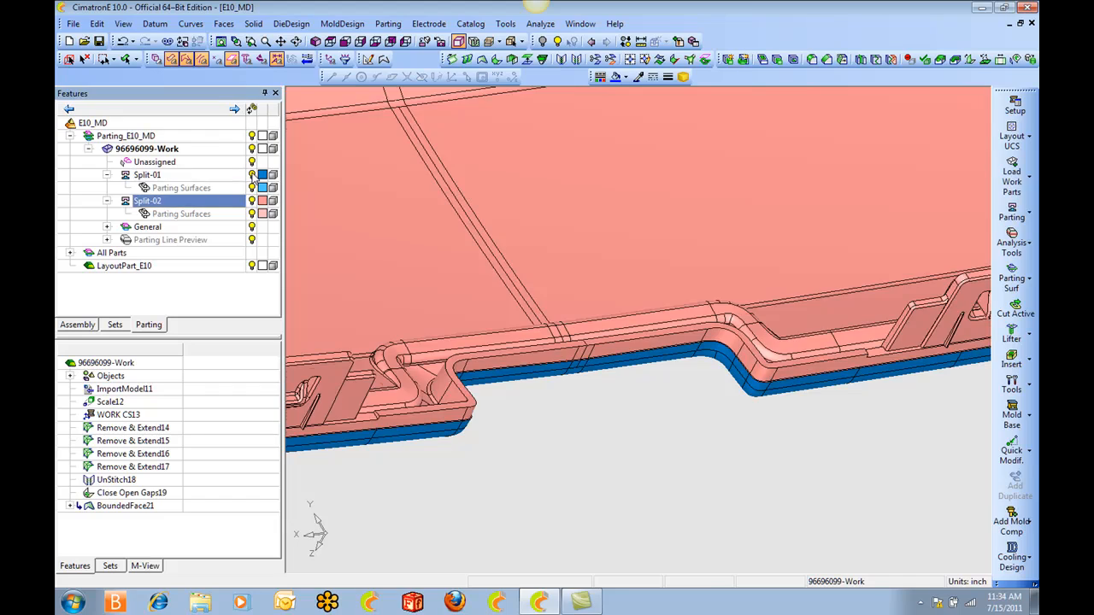
pyautogui.click(254, 176)
# Examine the parting edge around the rim notch on the Split-02 faces from several angles.
pyautogui.keyDown('ctrl'); pyautogui.moveTo(604, 352); pyautogui.dragTo(748, 387); pyautogui.keyUp('ctrl')
pyautogui.keyDown('ctrl'); pyautogui.moveTo(747, 387); pyautogui.dragTo(752, 265, button='right'); pyautogui.keyUp('ctrl')
pyautogui.keyDown('ctrl'); pyautogui.moveTo(752, 265); pyautogui.dragTo(611, 299, button='middle'); pyautogui.keyUp('ctrl')
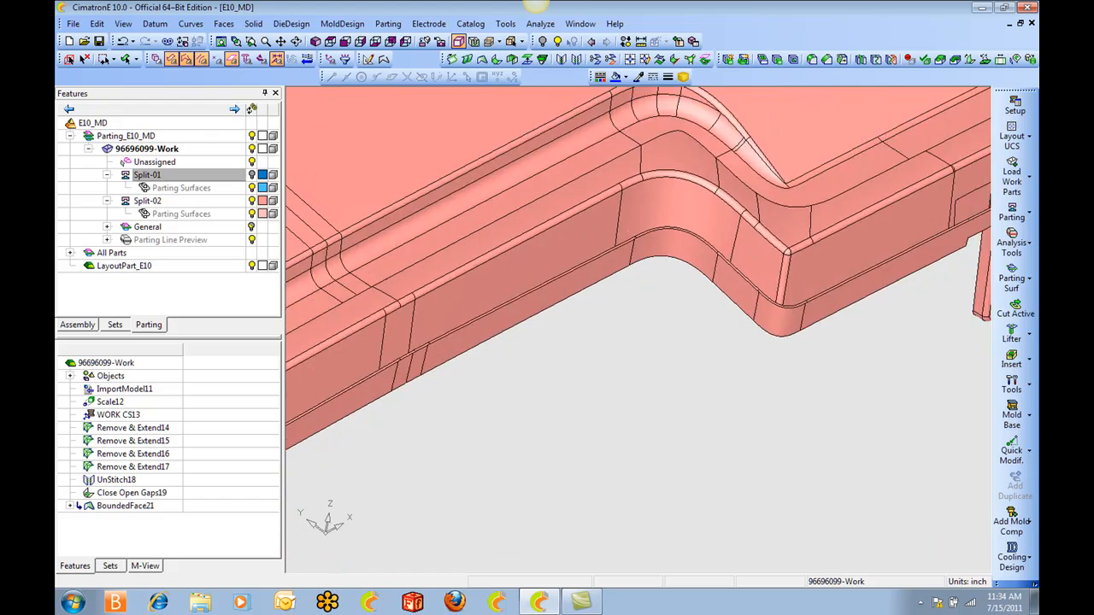
pyautogui.keyDown('ctrl'); pyautogui.moveTo(611, 299); pyautogui.dragTo(606, 265, button='right'); pyautogui.keyUp('ctrl')
pyautogui.keyDown('ctrl'); pyautogui.moveTo(606, 264); pyautogui.dragTo(676, 239, button='middle'); pyautogui.keyUp('ctrl')
pyautogui.keyDown('ctrl'); pyautogui.moveTo(676, 239); pyautogui.dragTo(579, 338); pyautogui.keyUp('ctrl')
pyautogui.keyDown('ctrl'); pyautogui.moveTo(579, 337); pyautogui.dragTo(627, 248, button='middle'); pyautogui.keyUp('ctrl')
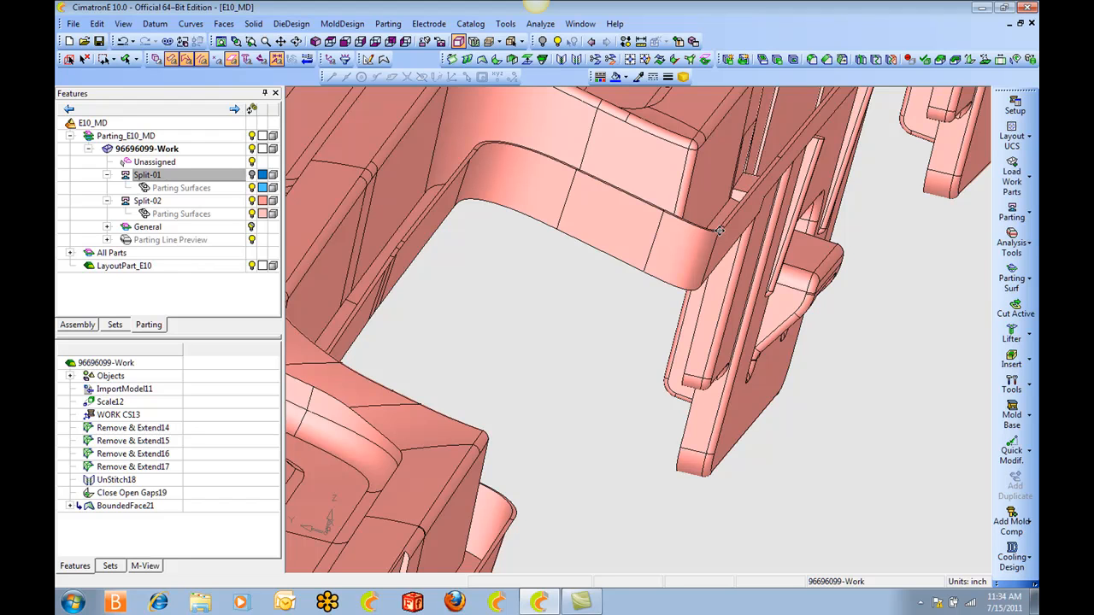
pyautogui.keyDown('ctrl'); pyautogui.moveTo(562, 226); pyautogui.dragTo(626, 248, button='middle'); pyautogui.keyUp('ctrl')
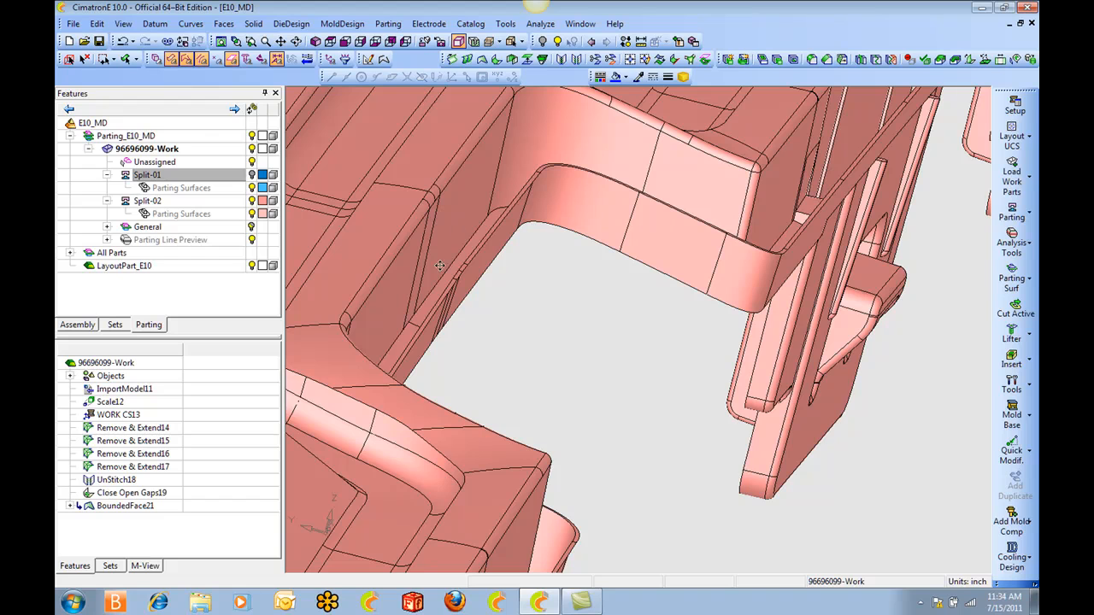
pyautogui.keyDown('ctrl'); pyautogui.moveTo(700, 213); pyautogui.dragTo(732, 247, button='middle'); pyautogui.keyUp('ctrl')
pyautogui.keyDown('ctrl'); pyautogui.moveTo(689, 245); pyautogui.dragTo(689, 367, button='right'); pyautogui.keyUp('ctrl')
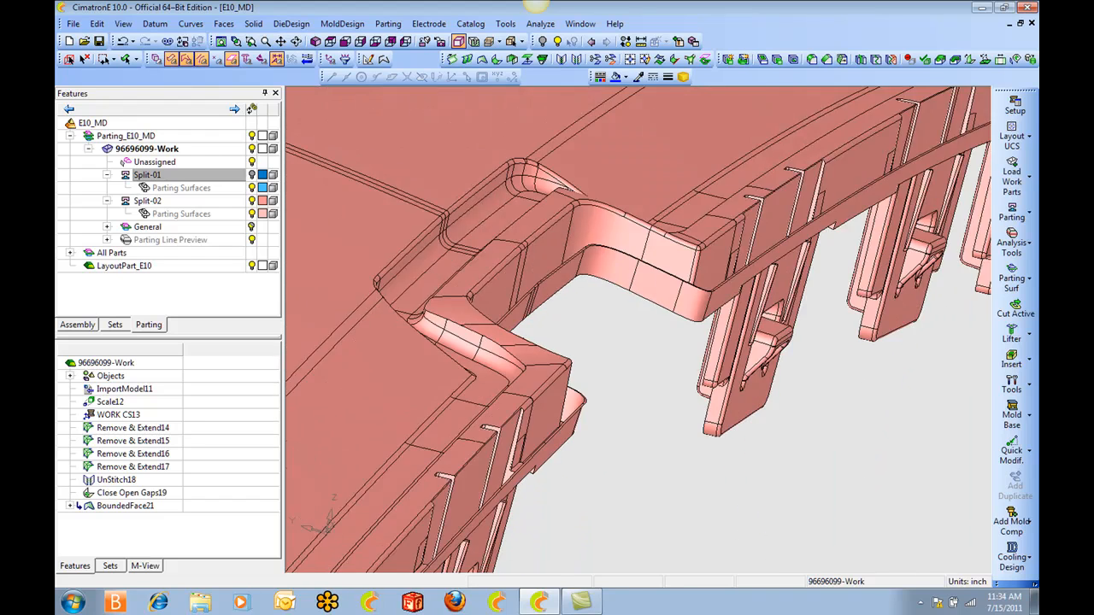
# Create the main datum planes on the work UCS beside the grille openings.
pyautogui.keyDown('ctrl'); pyautogui.moveTo(461, 224); pyautogui.dragTo(664, 400, button='middle'); pyautogui.keyUp('ctrl')
pyautogui.keyDown('ctrl'); pyautogui.moveTo(480, 218); pyautogui.dragTo(530, 341, button='right'); pyautogui.keyUp('ctrl')
pyautogui.keyDown('ctrl'); pyautogui.moveTo(397, 279); pyautogui.dragTo(625, 272, button='middle'); pyautogui.keyUp('ctrl')
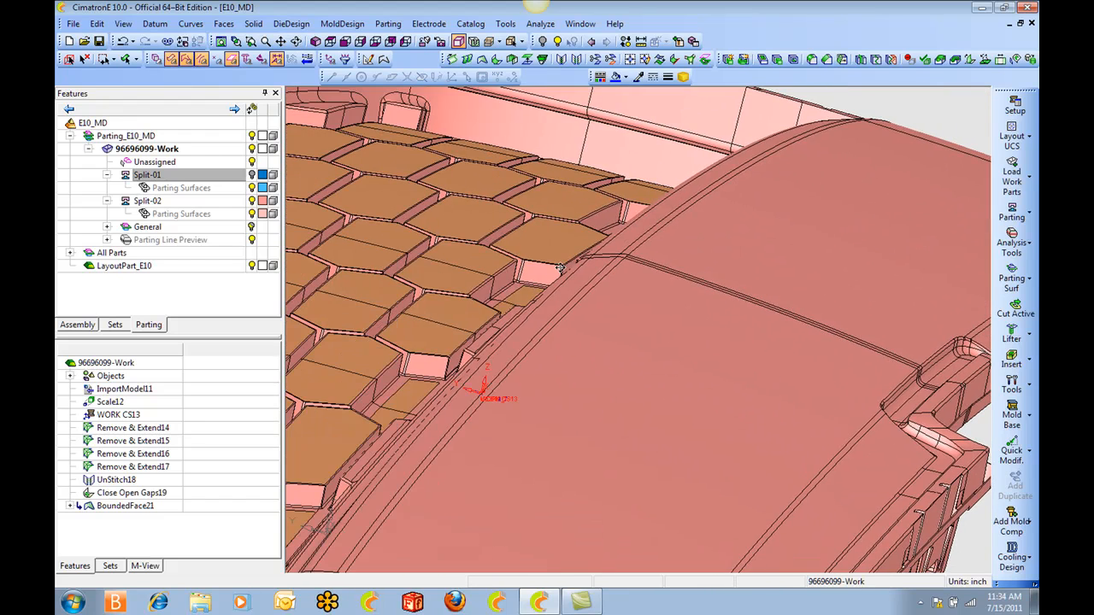
pyautogui.click(155, 23)
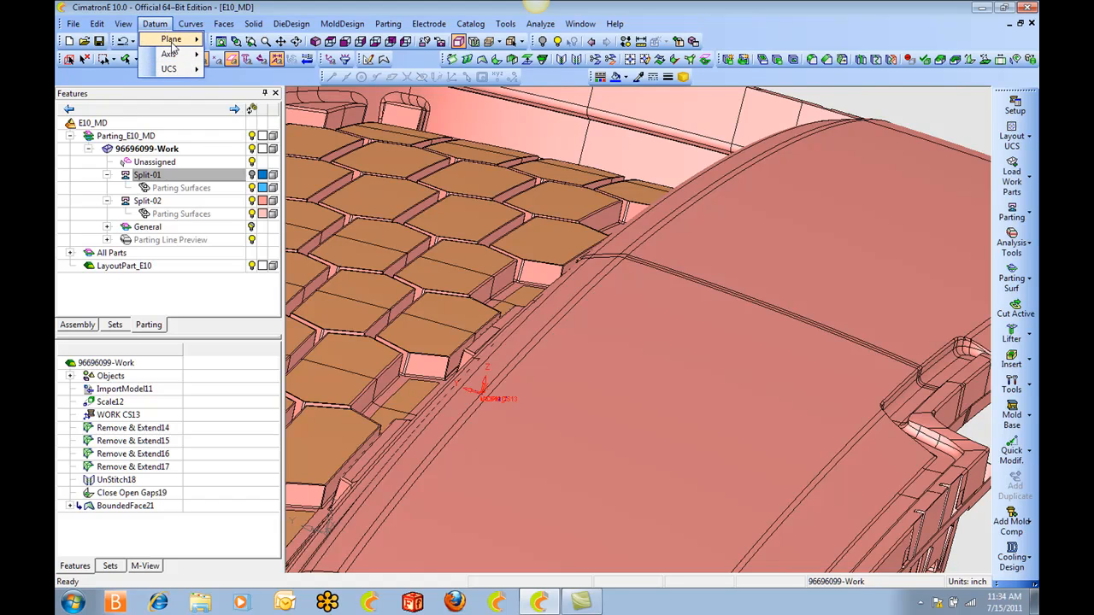
pyautogui.moveTo(172, 39)
pyautogui.click(245, 70)
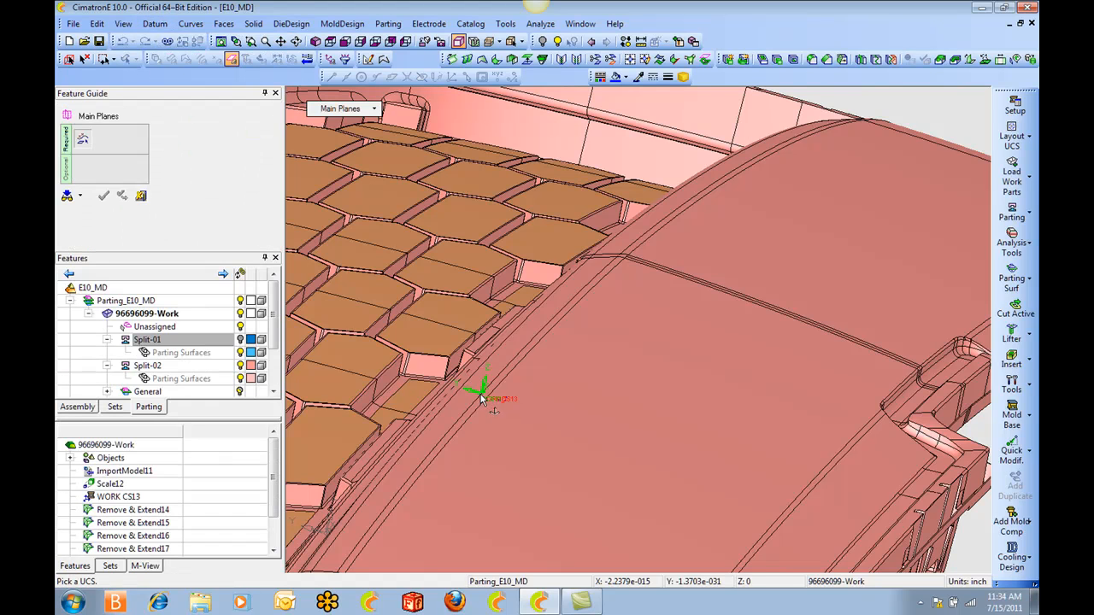
pyautogui.click(493, 391)
pyautogui.click(547, 380)
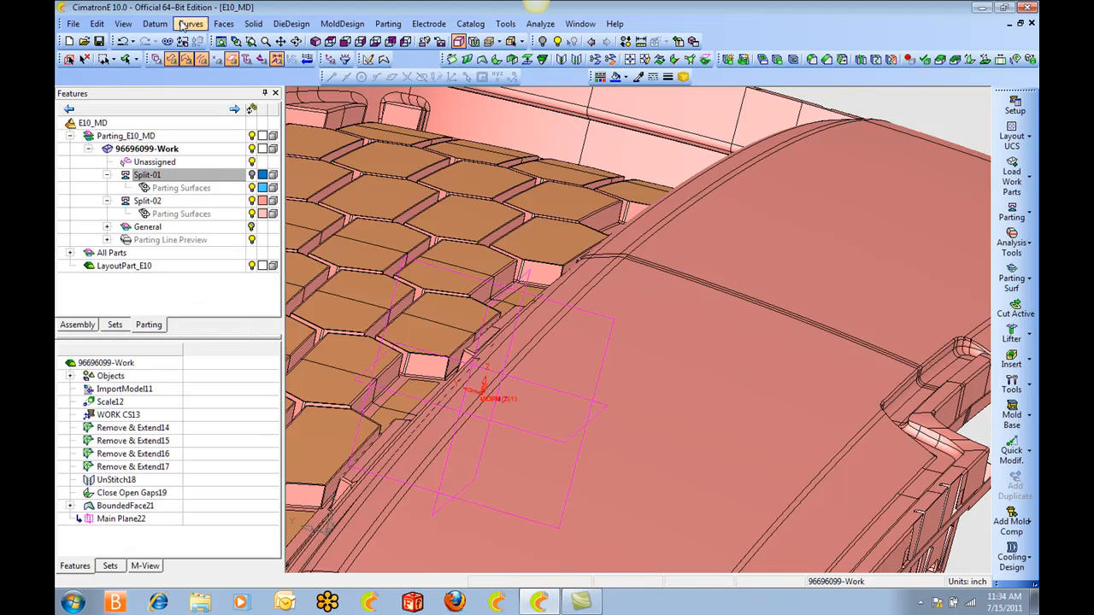
# Create a plane parallel to the upright main plane, passing through the outer corner point of the rim notch.
pyautogui.press('p')
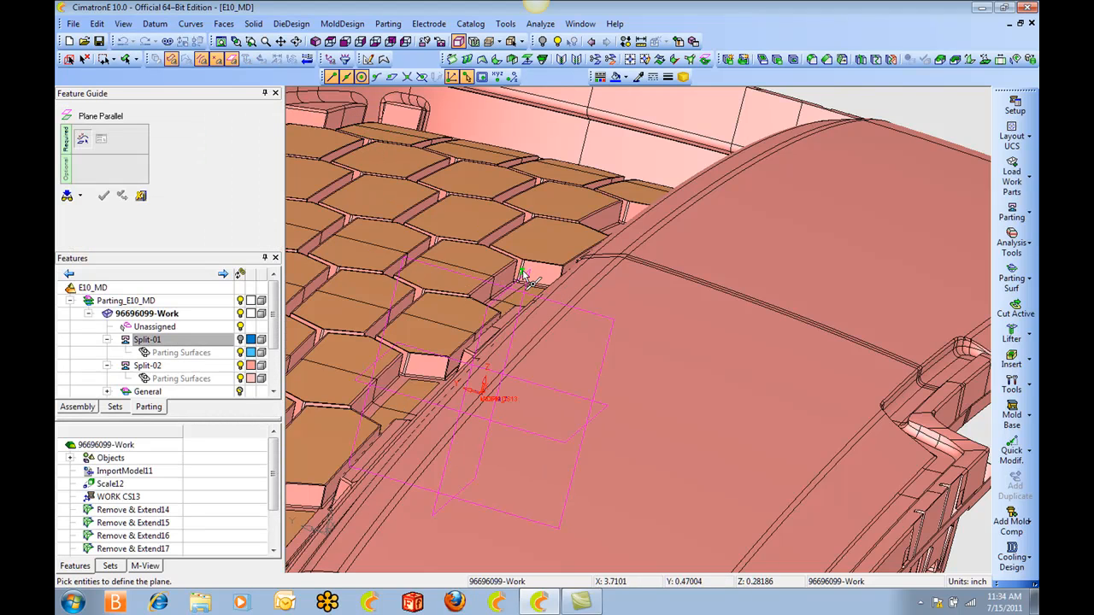
pyautogui.click(527, 280)
pyautogui.keyDown('ctrl'); pyautogui.moveTo(951, 435); pyautogui.dragTo(670, 272, button='middle'); pyautogui.keyUp('ctrl')
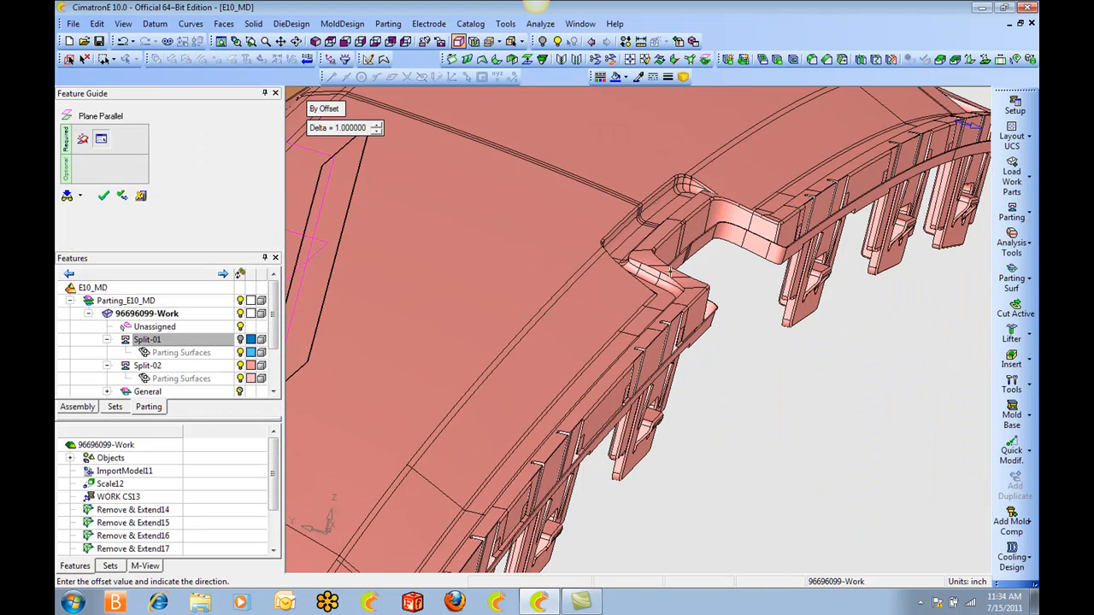
pyautogui.click(324, 110)
pyautogui.scroll(5, 659, 214)
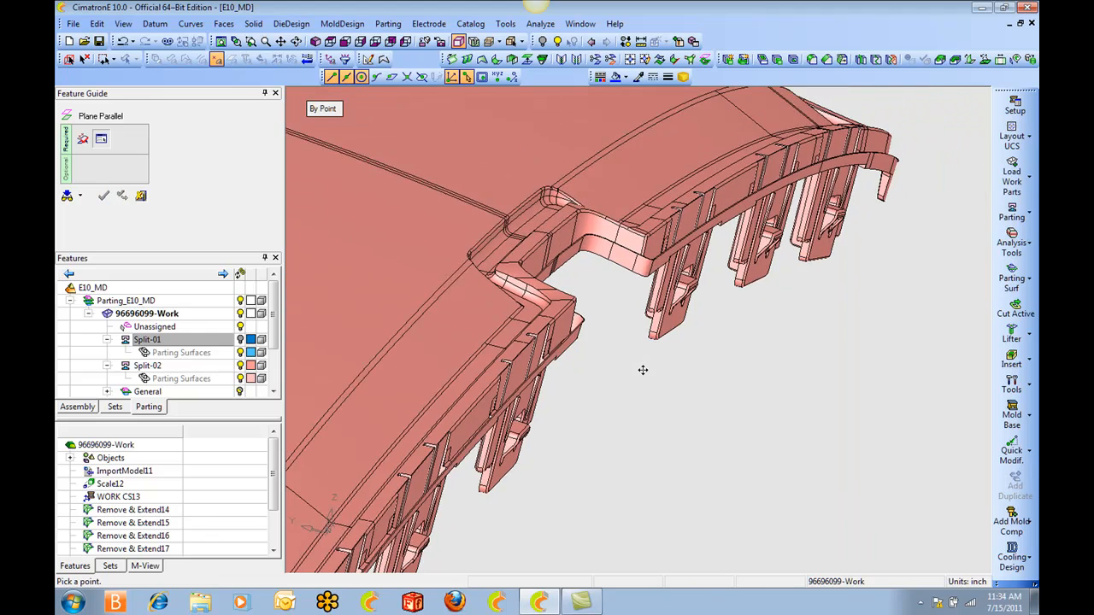
pyautogui.scroll(6, 659, 213)
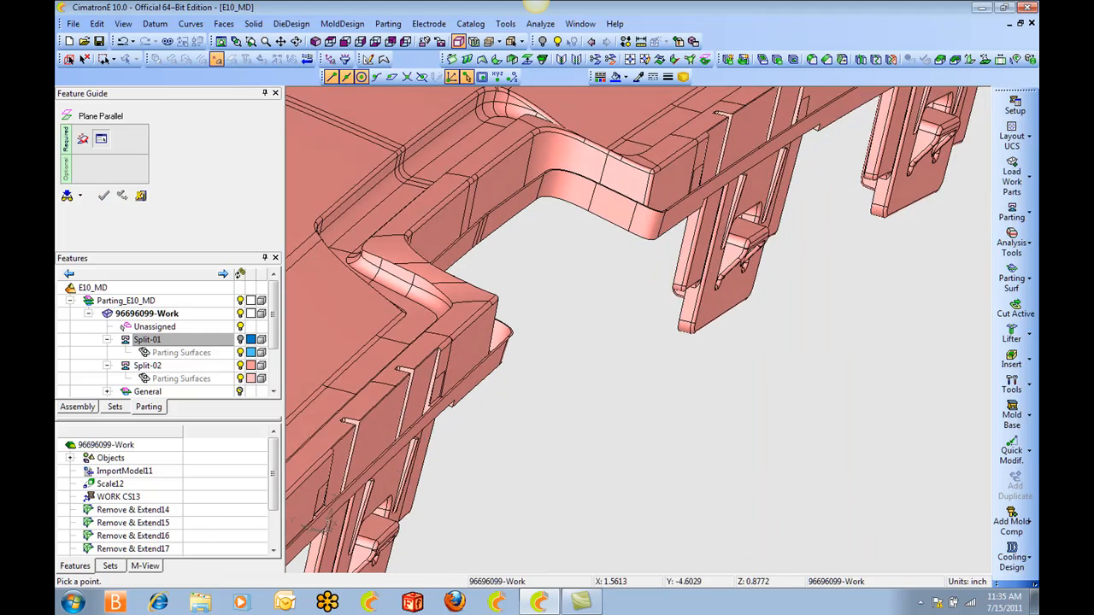
pyautogui.scroll(5, 640, 381)
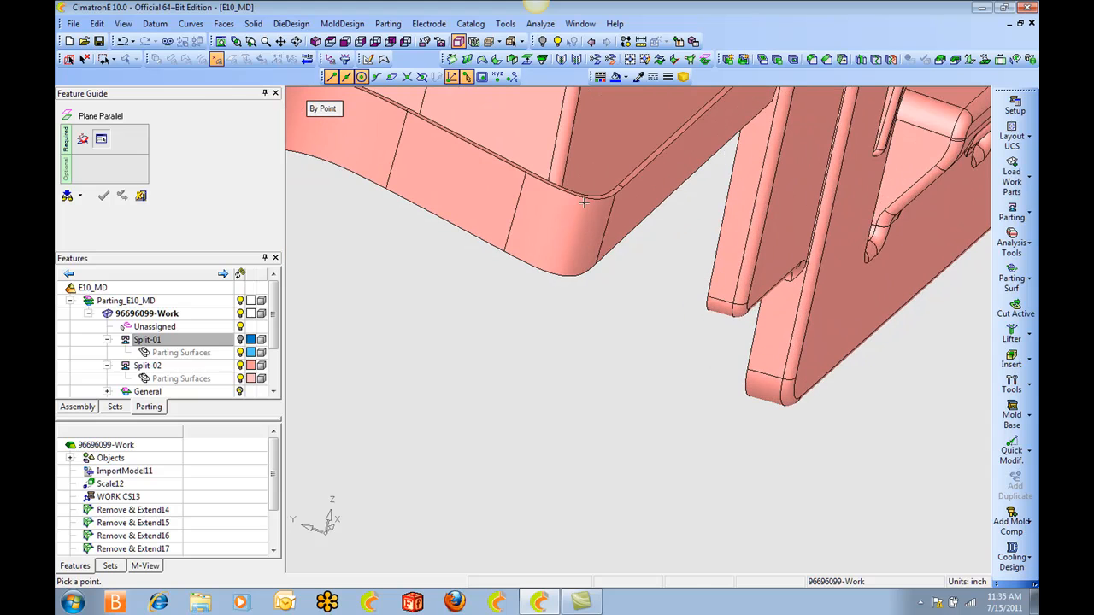
pyautogui.click(610, 257)
pyautogui.middleClick(545, 257)
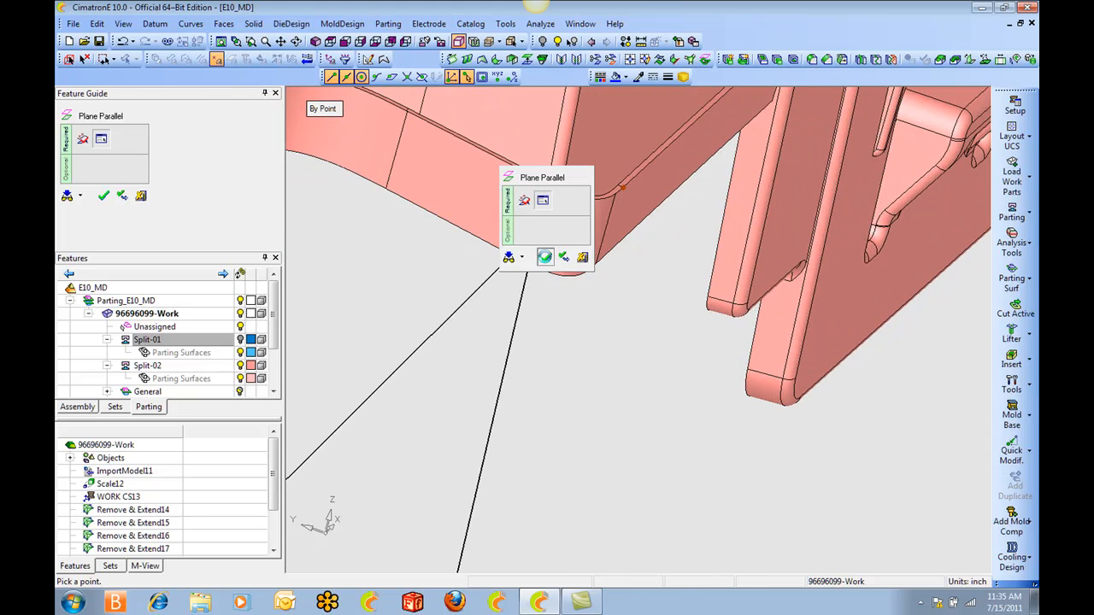
pyautogui.click(544, 257)
# Draw a line by direction from the parting edge on the notch's inner wall, following two points on its side edge and ending on the parallel plane.
pyautogui.scroll(-5, 540, 224)
pyautogui.scroll(-3, 932, 197)
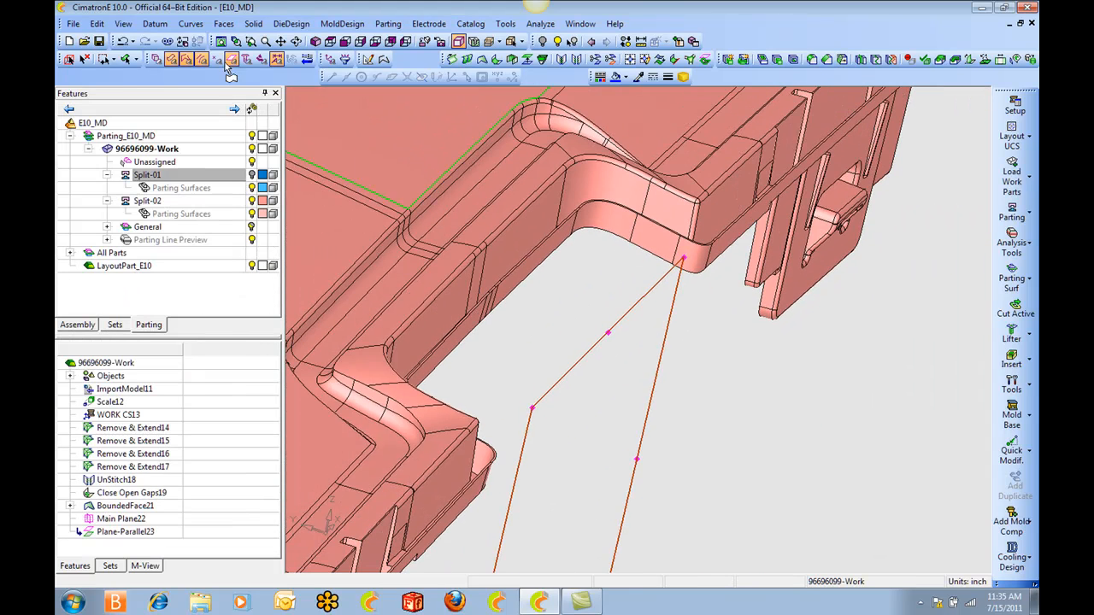
pyautogui.click(191, 23)
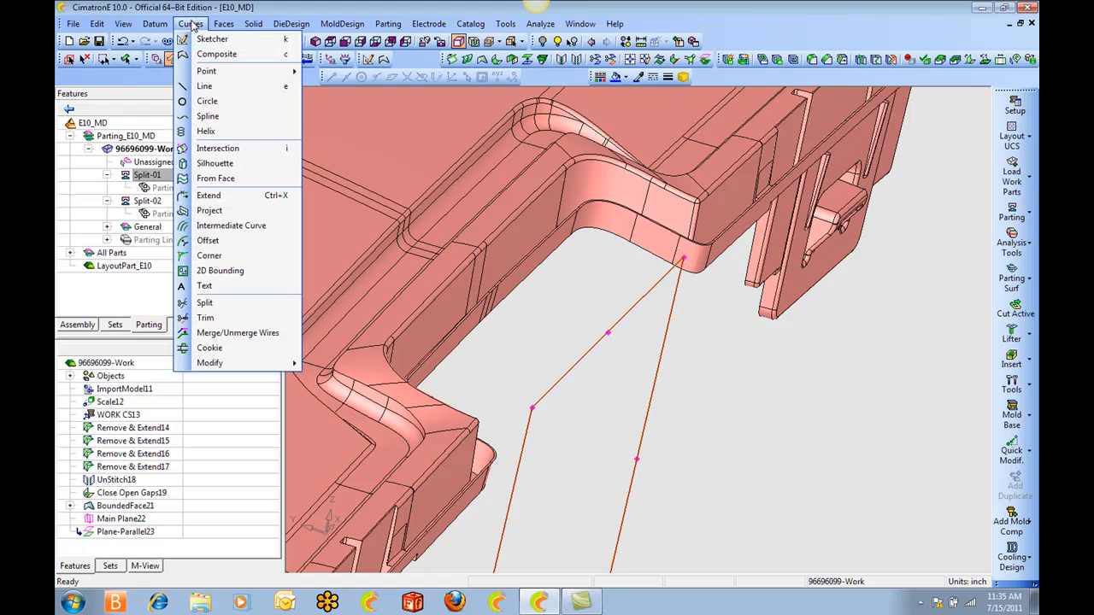
pyautogui.click(209, 86)
pyautogui.click(364, 109)
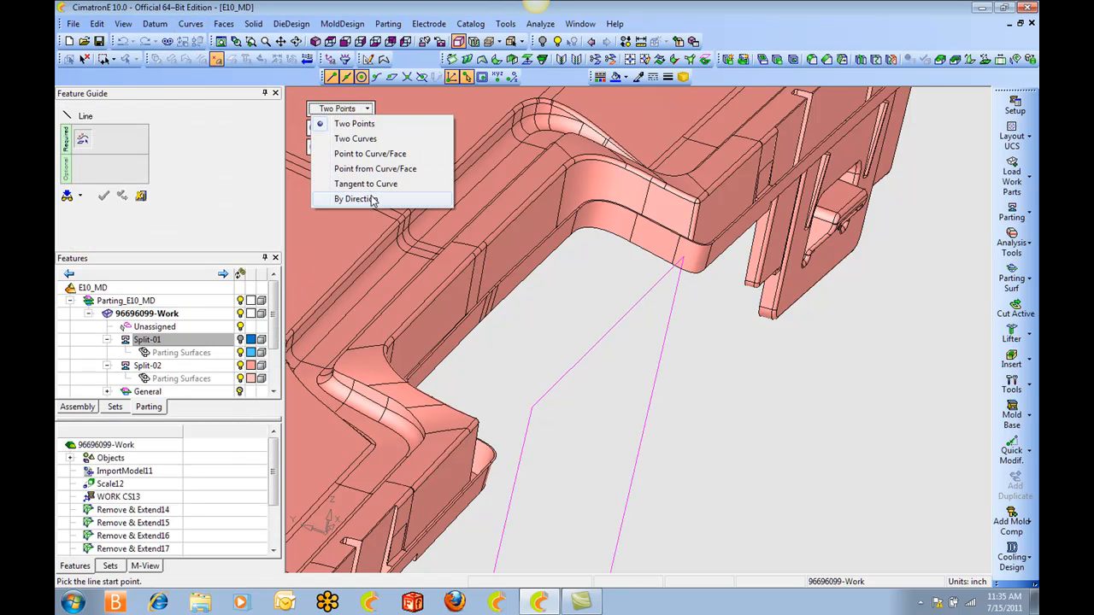
pyautogui.click(372, 199)
pyautogui.scroll(4, 529, 354)
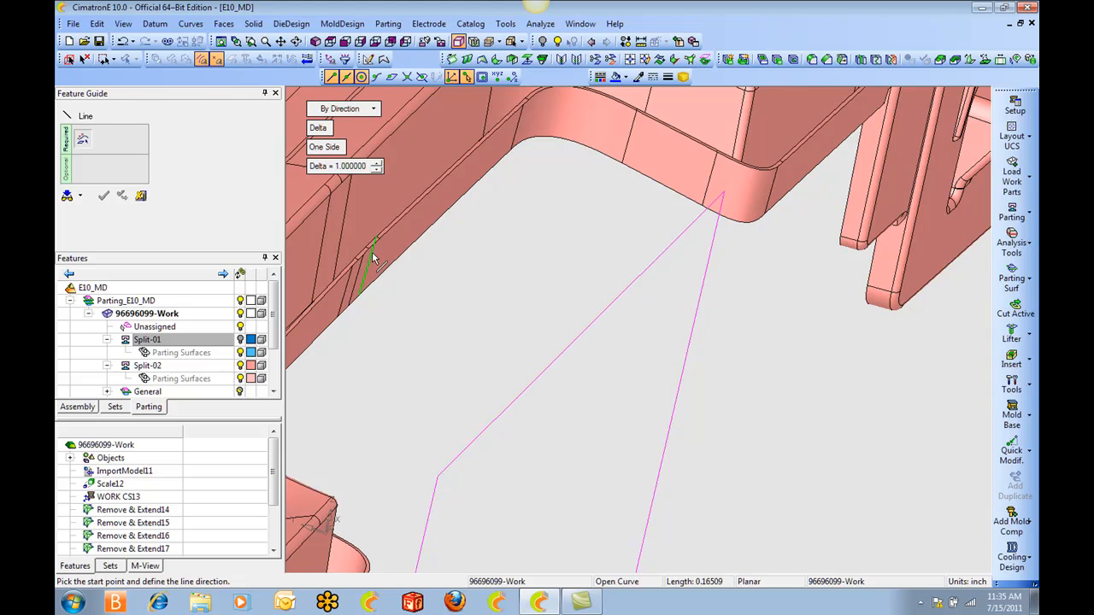
pyautogui.click(369, 248)
pyautogui.rightClick(381, 267)
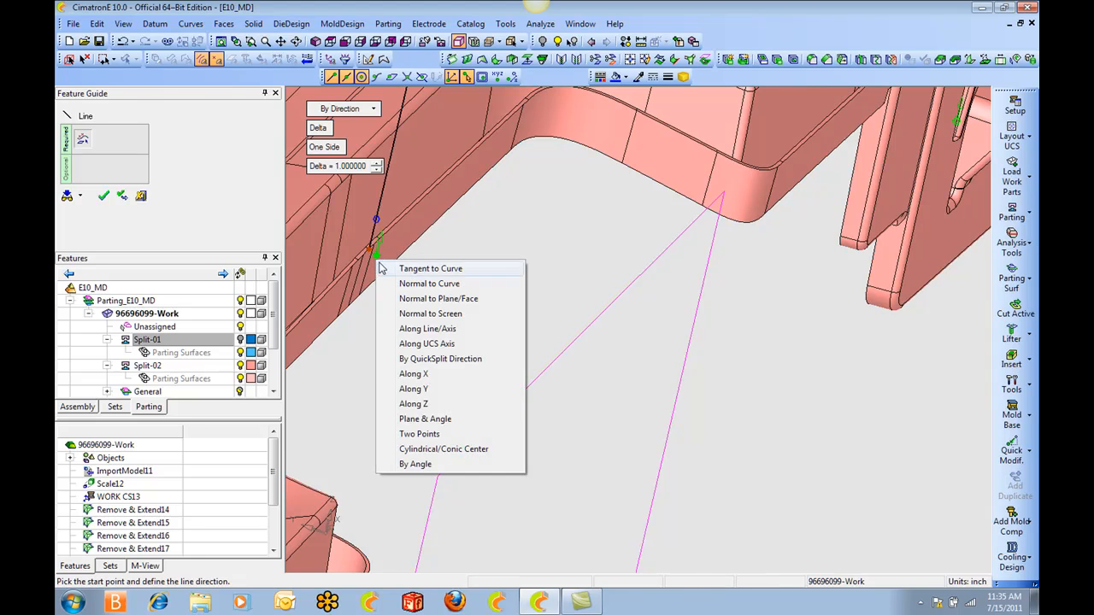
pyautogui.click(420, 434)
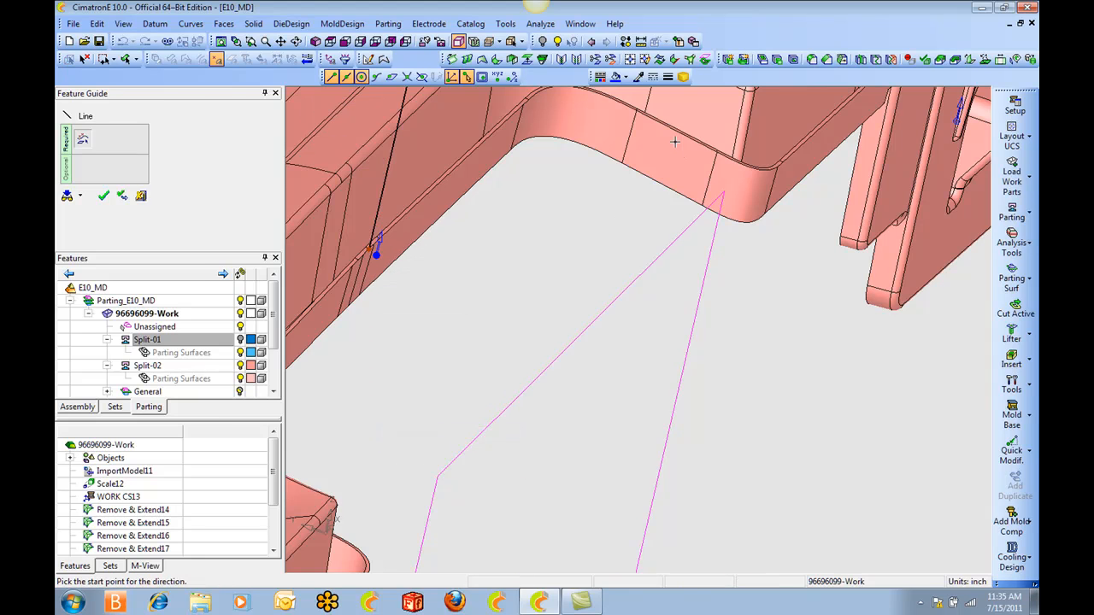
pyautogui.click(647, 116)
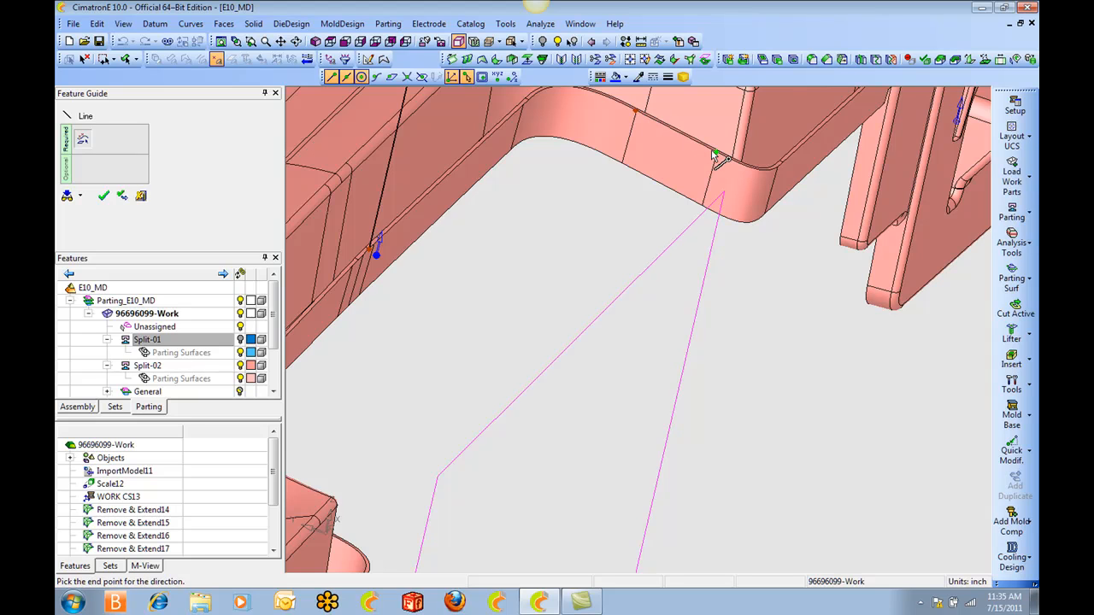
pyautogui.click(712, 151)
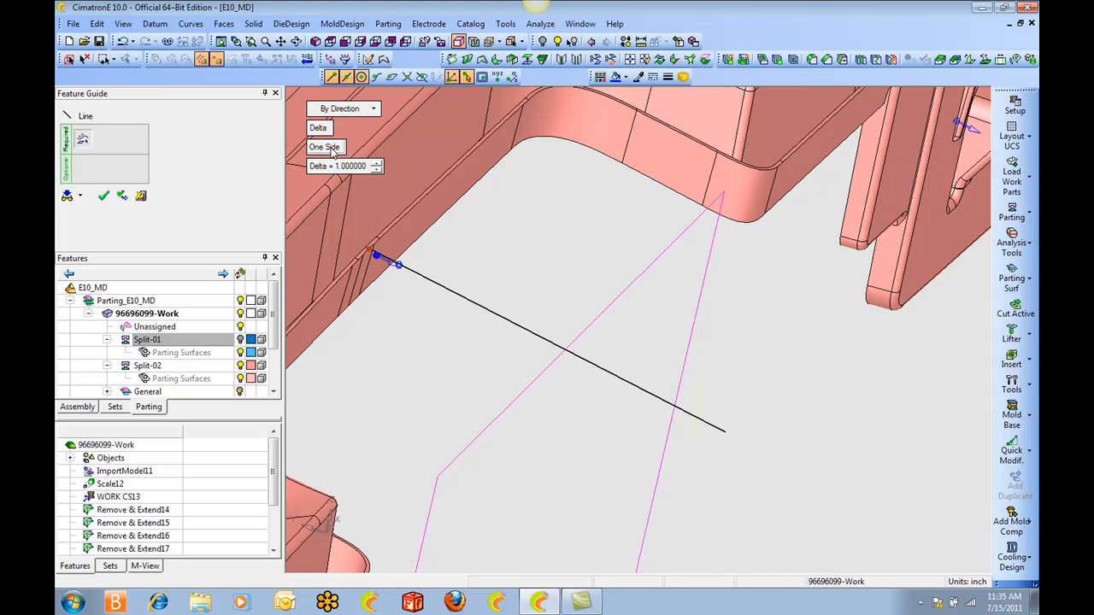
pyautogui.click(320, 129)
pyautogui.click(643, 284)
pyautogui.click(619, 229)
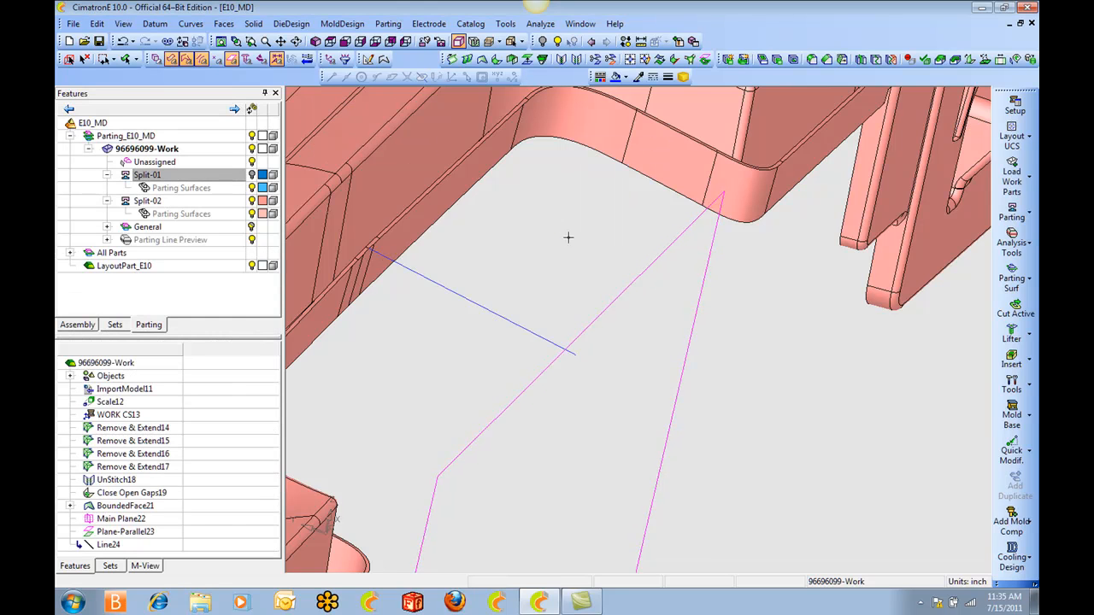
# Fill one half of the notch with a bounded face, using a composite contour from the line along the open edges to the notch's outer corner.
pyautogui.click(524, 329)
pyautogui.click(460, 165)
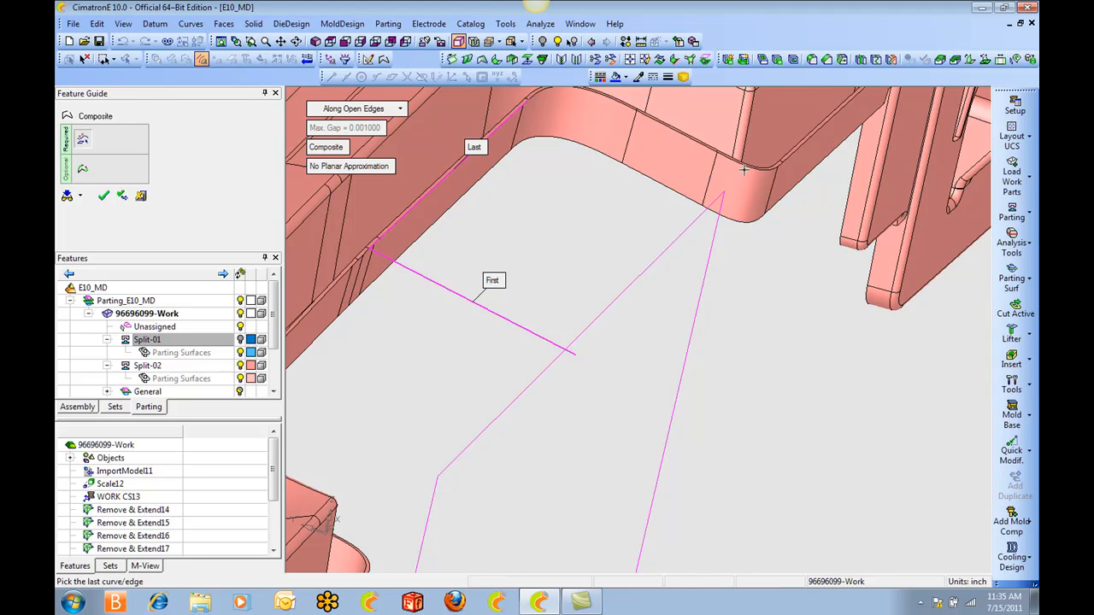
pyautogui.click(747, 167)
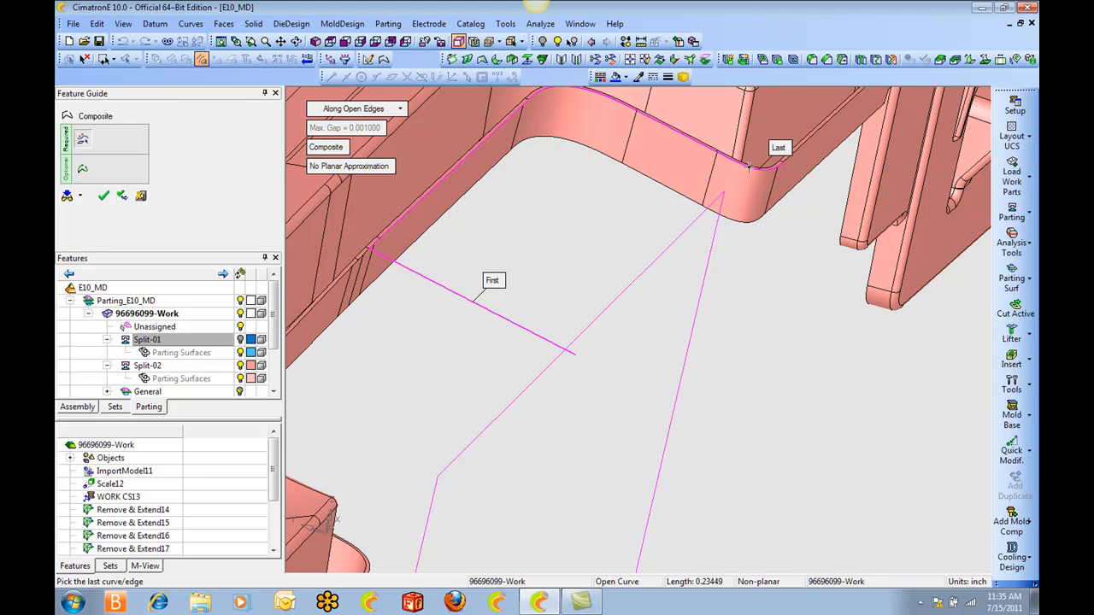
pyautogui.click(641, 171)
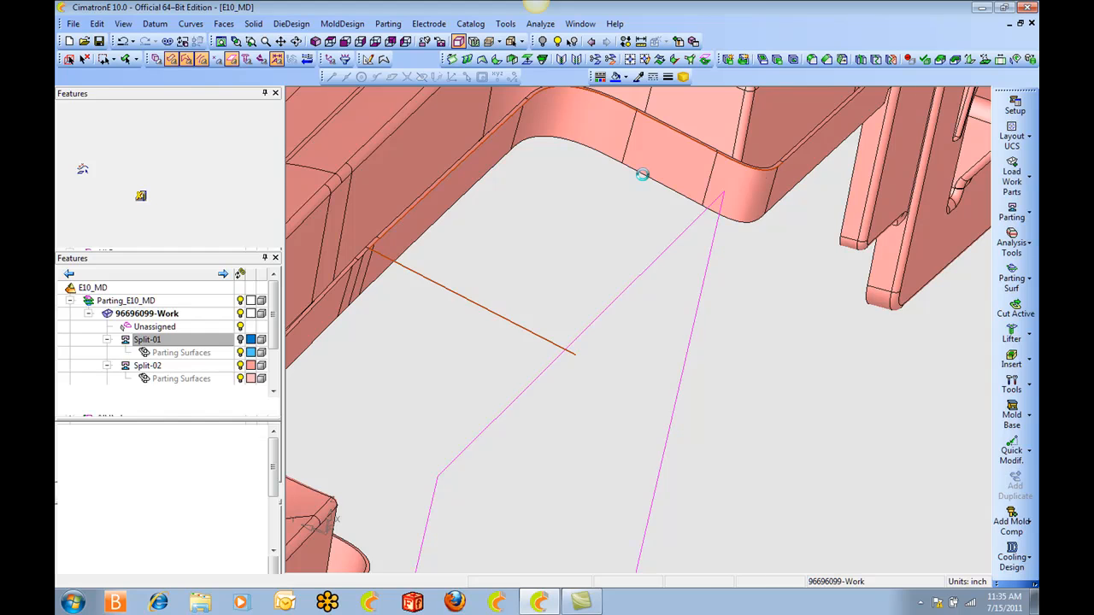
pyautogui.click(644, 176)
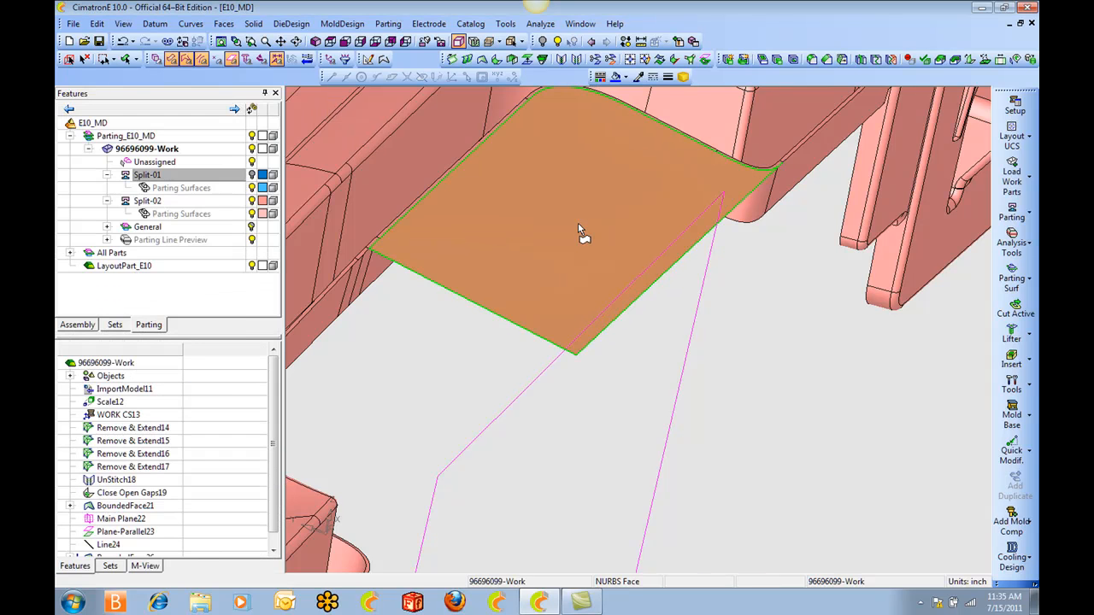
# Fill the other half of the notch with a second bounded face between the line and the open edges up to the opposite corner.
pyautogui.click(533, 334)
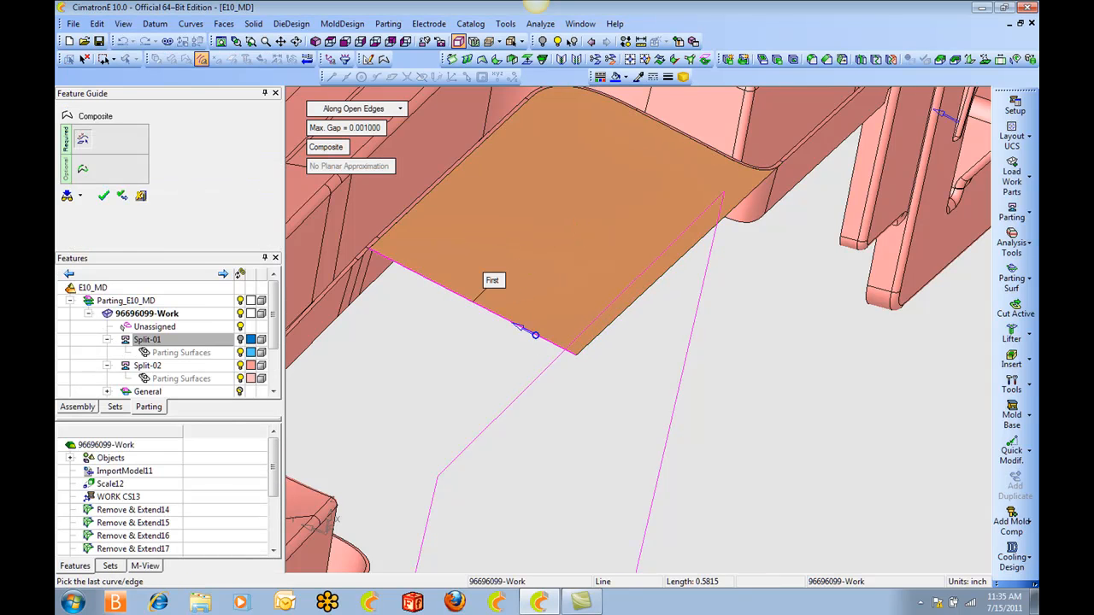
pyautogui.keyDown('ctrl'); pyautogui.moveTo(356, 500); pyautogui.dragTo(541, 416, button='middle'); pyautogui.keyUp('ctrl')
pyautogui.click(554, 469)
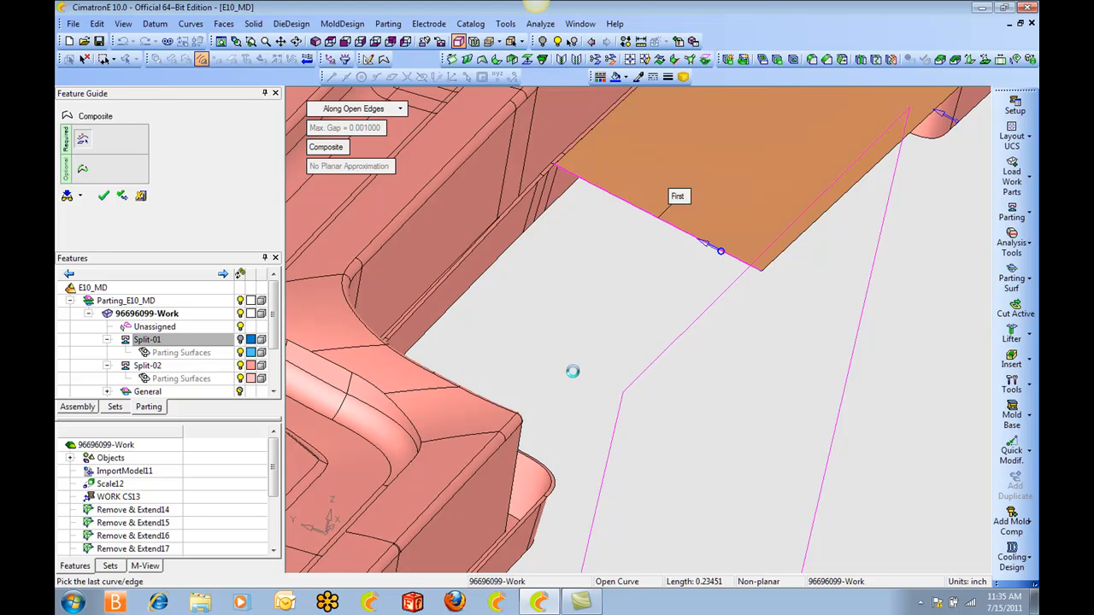
pyautogui.click(588, 285)
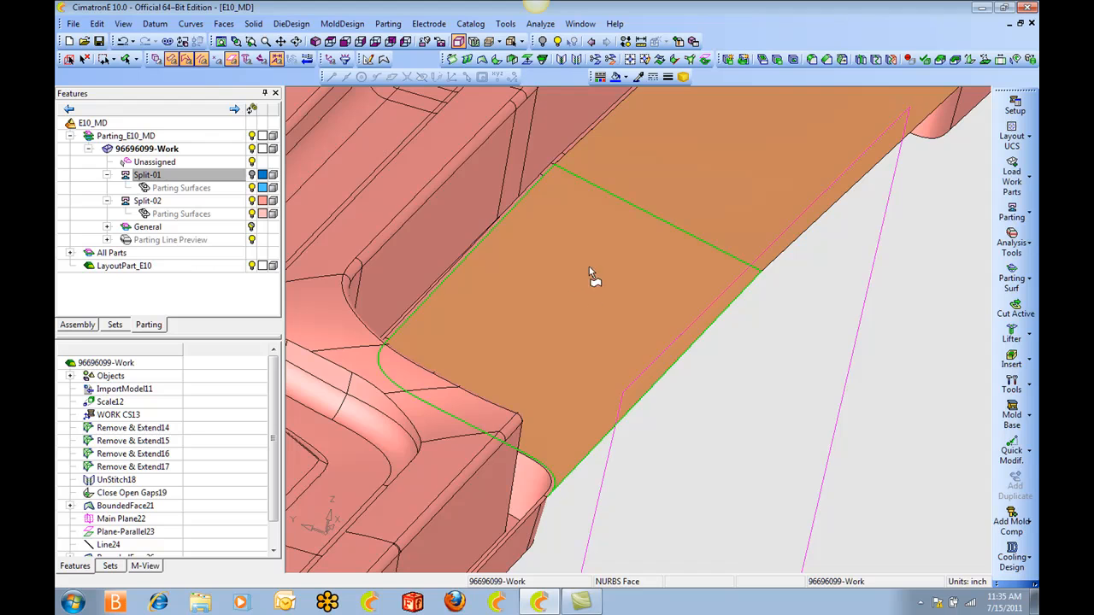
pyautogui.scroll(-2, 589, 278)
pyautogui.moveTo(581, 304)
pyautogui.mouseDown(button='middle')
pyautogui.moveTo(588, 244)
pyautogui.moveTo(579, 299)
pyautogui.mouseUp(button='middle')
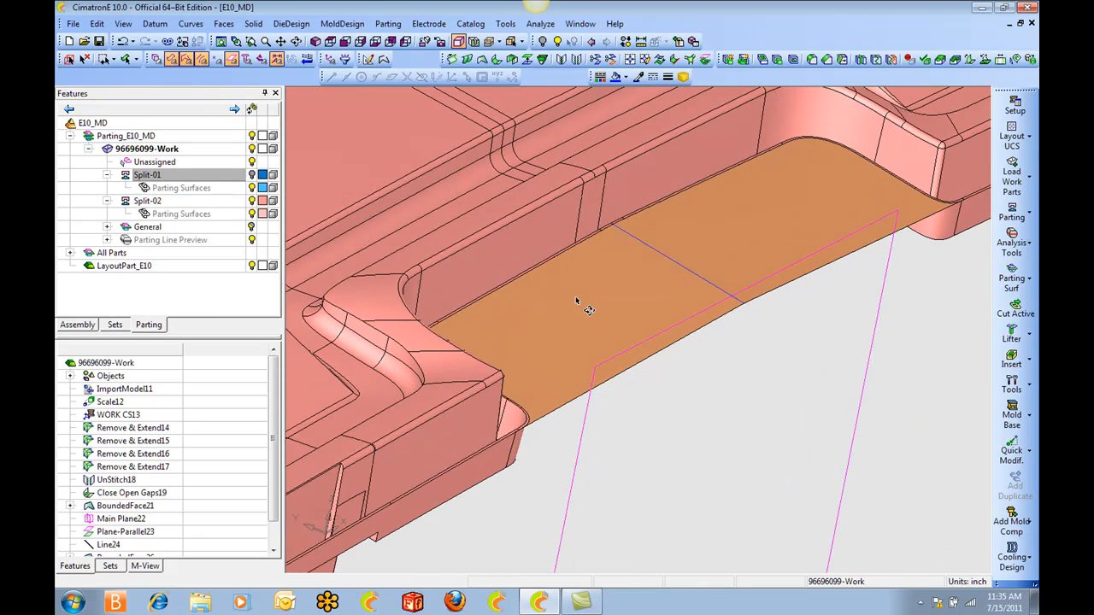
# Show the Split-01 faces and hide the Split-02 faces.
pyautogui.click(251, 175)
pyautogui.click(252, 201)
pyautogui.moveTo(644, 269); pyautogui.dragTo(606, 269, button='middle')
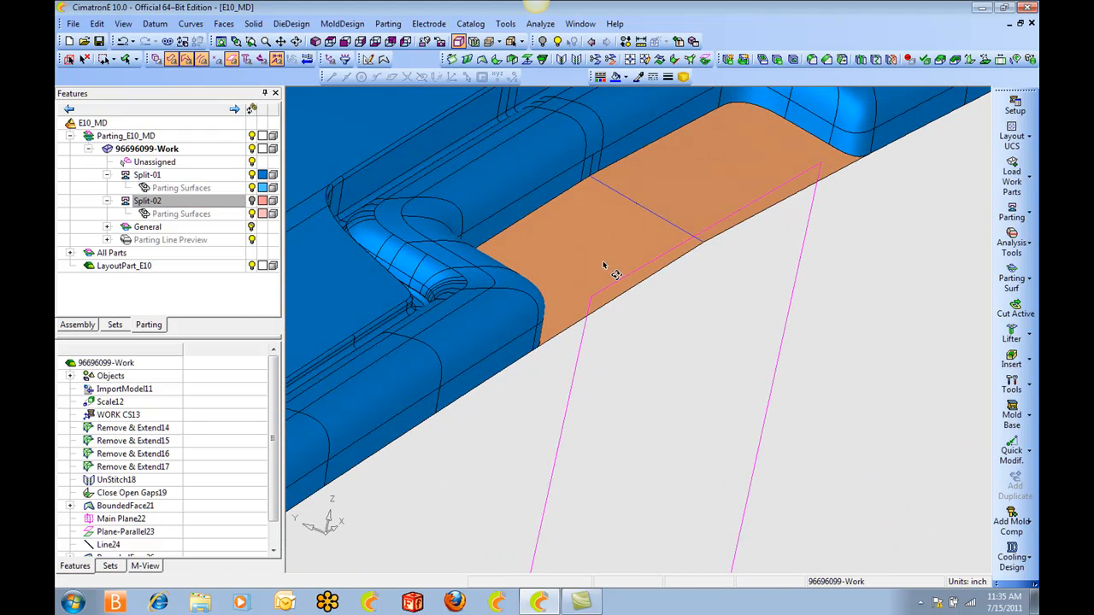
# Create a closed composite curve along the open edges around the part's outer rim, starting and ending at the filled notch.
pyautogui.press('c')
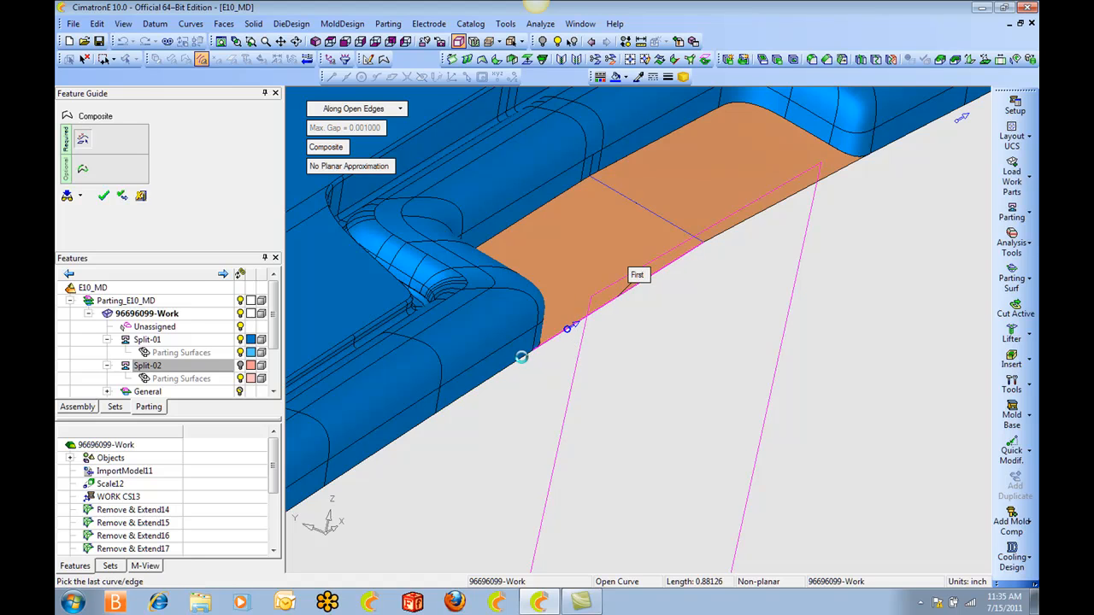
pyautogui.click(522, 358)
pyautogui.scroll(-5, 571, 221)
pyautogui.moveTo(788, 330); pyautogui.dragTo(1025, 218, button='middle')
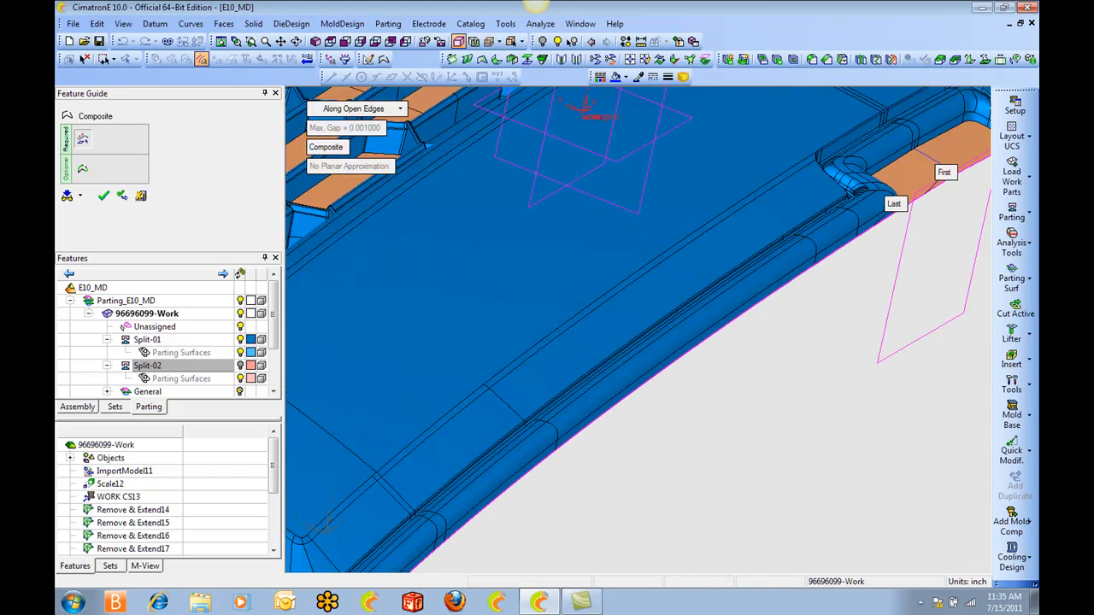
pyautogui.moveTo(479, 461); pyautogui.dragTo(709, 248, button='middle')
pyautogui.moveTo(573, 361); pyautogui.dragTo(797, 472, button='middle')
pyautogui.moveTo(582, 327); pyautogui.dragTo(566, 450, button='middle')
pyautogui.scroll(10, 416, 232)
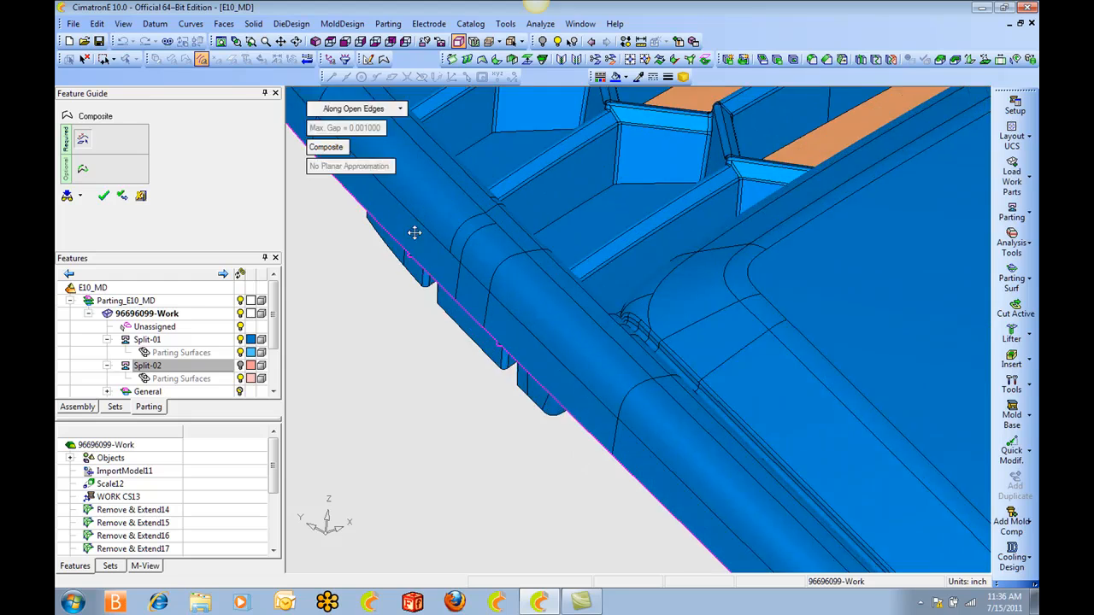
pyautogui.moveTo(415, 232)
pyautogui.mouseDown(button='middle')
pyautogui.moveTo(441, 227)
pyautogui.moveTo(432, 235)
pyautogui.mouseUp(button='middle')
pyautogui.scroll(-5, 432, 235)
pyautogui.scroll(-5, 432, 235)
pyautogui.moveTo(889, 257); pyautogui.dragTo(726, 308, button='middle')
pyautogui.scroll(-4, 903, 392)
pyautogui.keyDown('ctrl'); pyautogui.moveTo(903, 392); pyautogui.dragTo(811, 381, button='middle'); pyautogui.keyUp('ctrl')
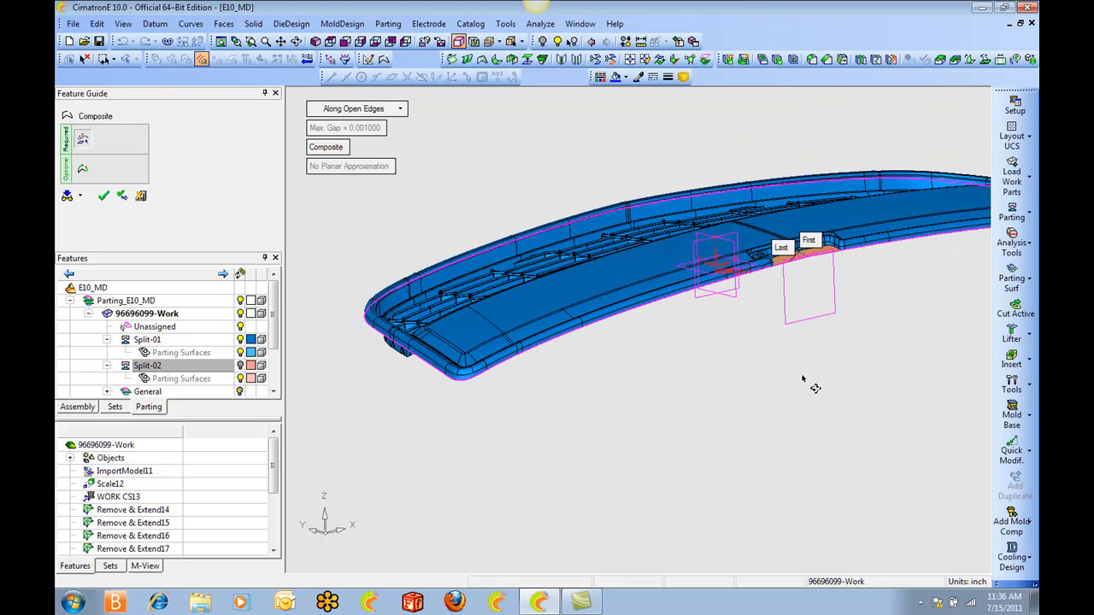
pyautogui.keyDown('ctrl'); pyautogui.moveTo(811, 382); pyautogui.dragTo(841, 415); pyautogui.keyUp('ctrl')
pyautogui.keyDown('ctrl'); pyautogui.moveTo(841, 414); pyautogui.dragTo(845, 436, button='right'); pyautogui.keyUp('ctrl')
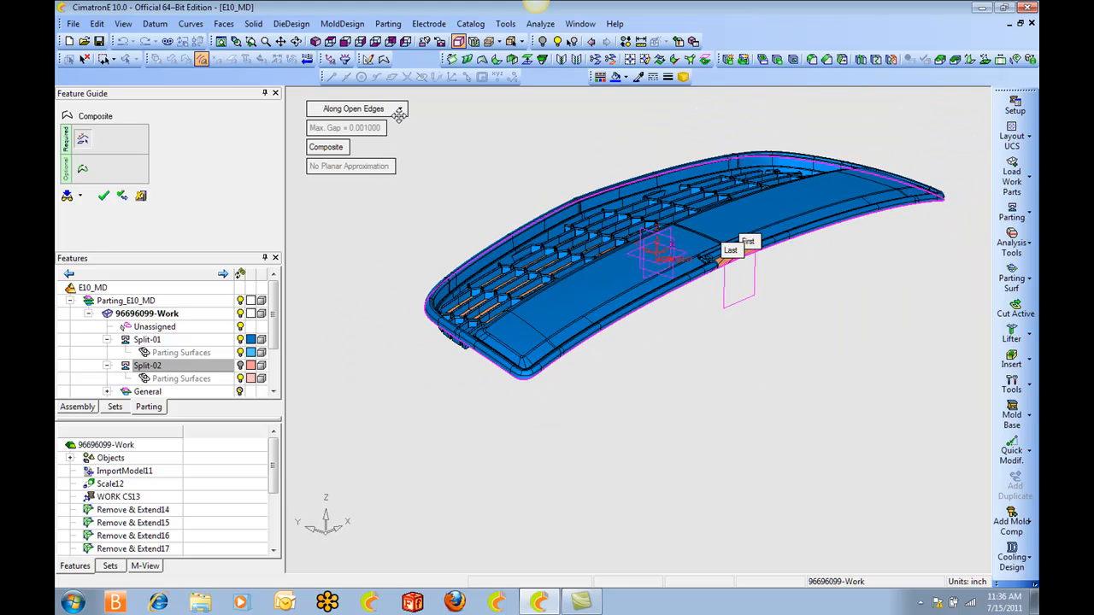
pyautogui.rightClick(453, 134)
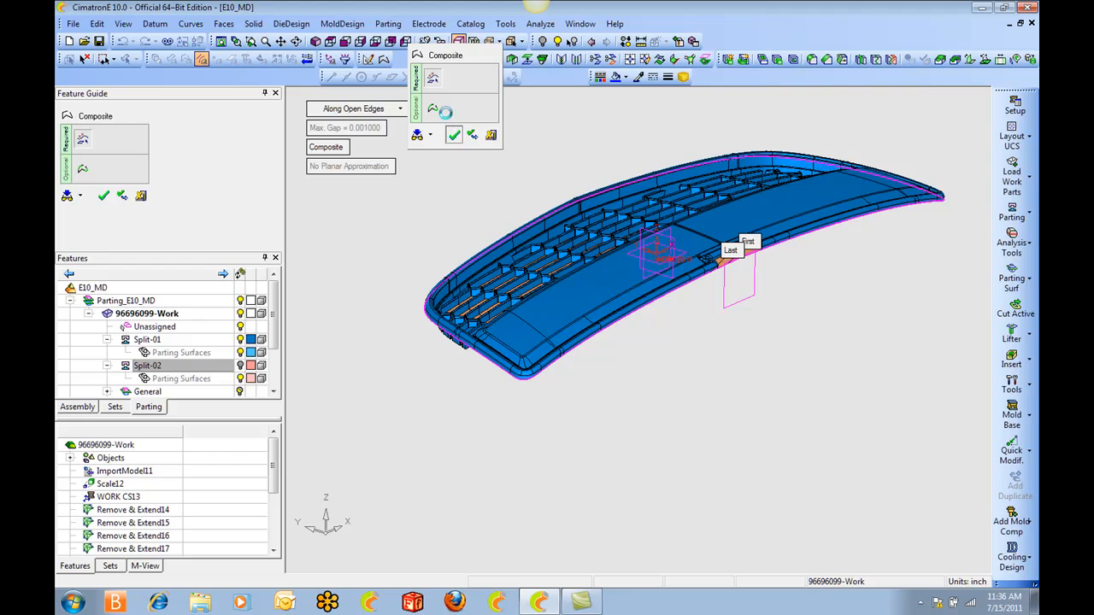
# Preview an outer parting face from the rim's composite curve, with Along Z as the splitting direction and a width of 1.
pyautogui.click(387, 23)
pyautogui.moveTo(436, 141)
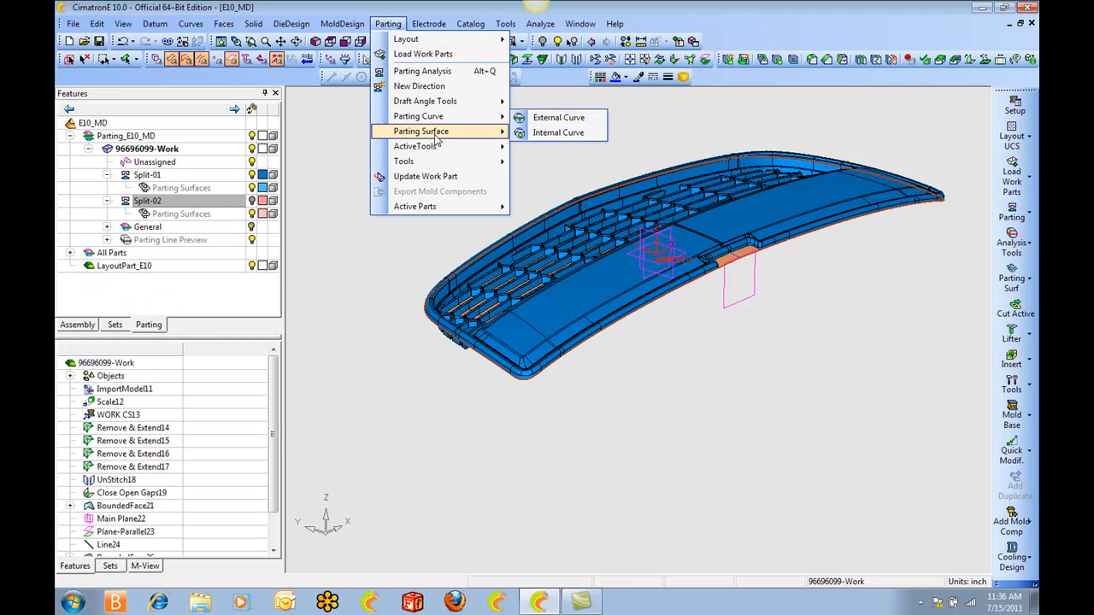
pyautogui.moveTo(493, 136)
pyautogui.click(548, 133)
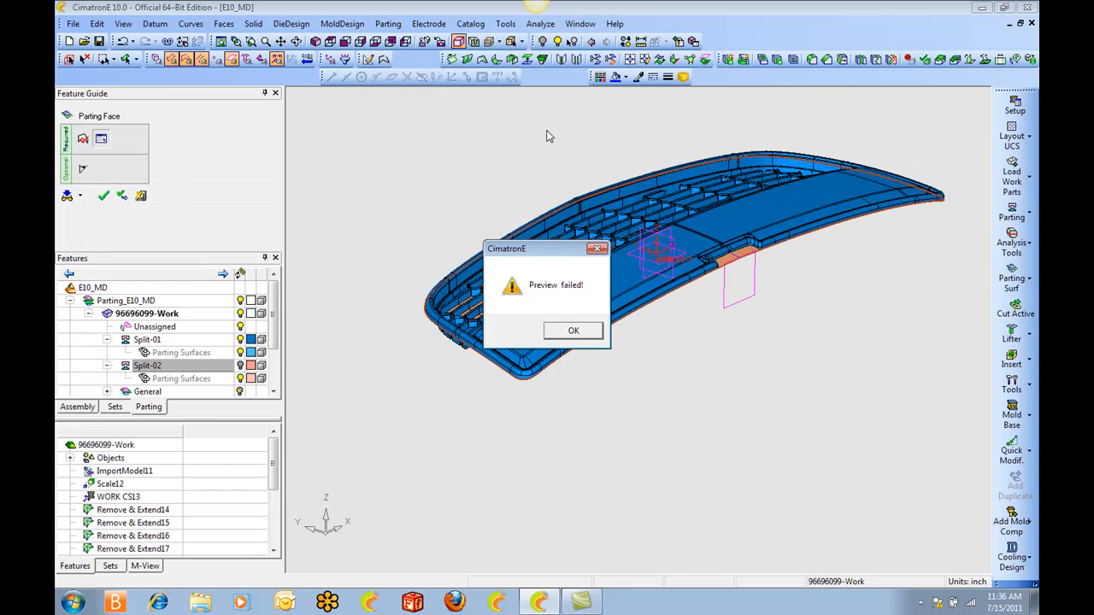
pyautogui.click(572, 332)
pyautogui.rightClick(738, 256)
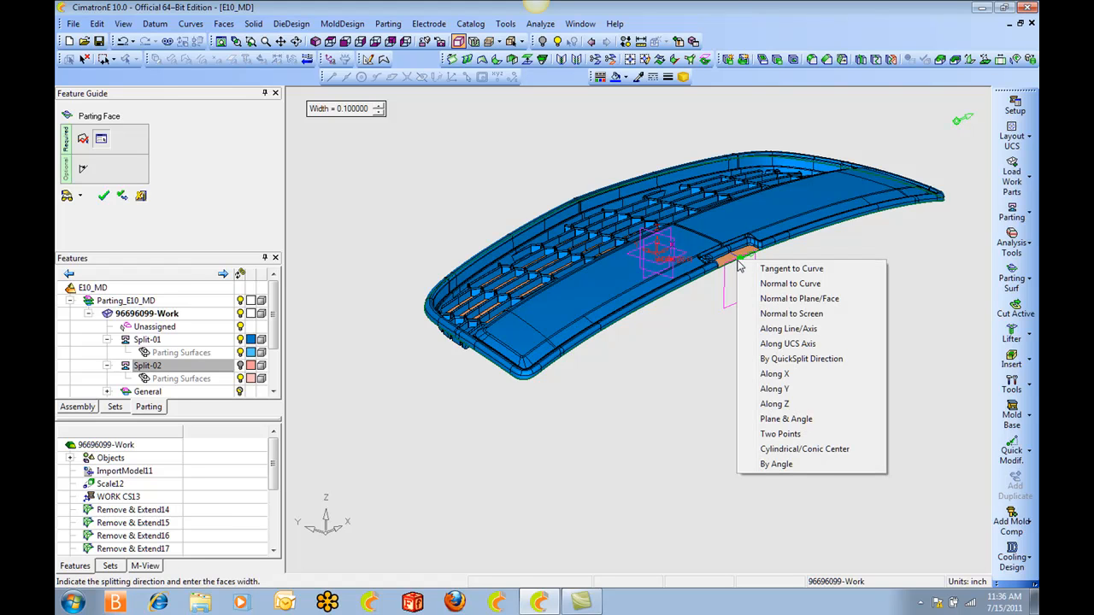
pyautogui.click(777, 405)
pyautogui.keyDown('ctrl'); pyautogui.moveTo(596, 266); pyautogui.dragTo(565, 278); pyautogui.keyUp('ctrl')
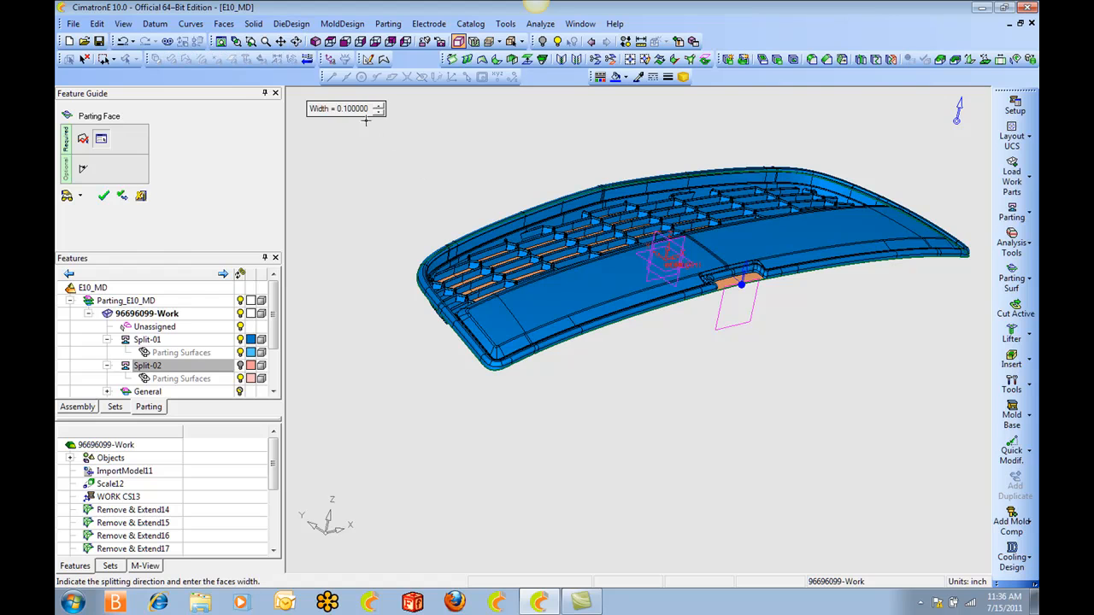
pyautogui.middleClick(382, 169)
pyautogui.click(346, 171)
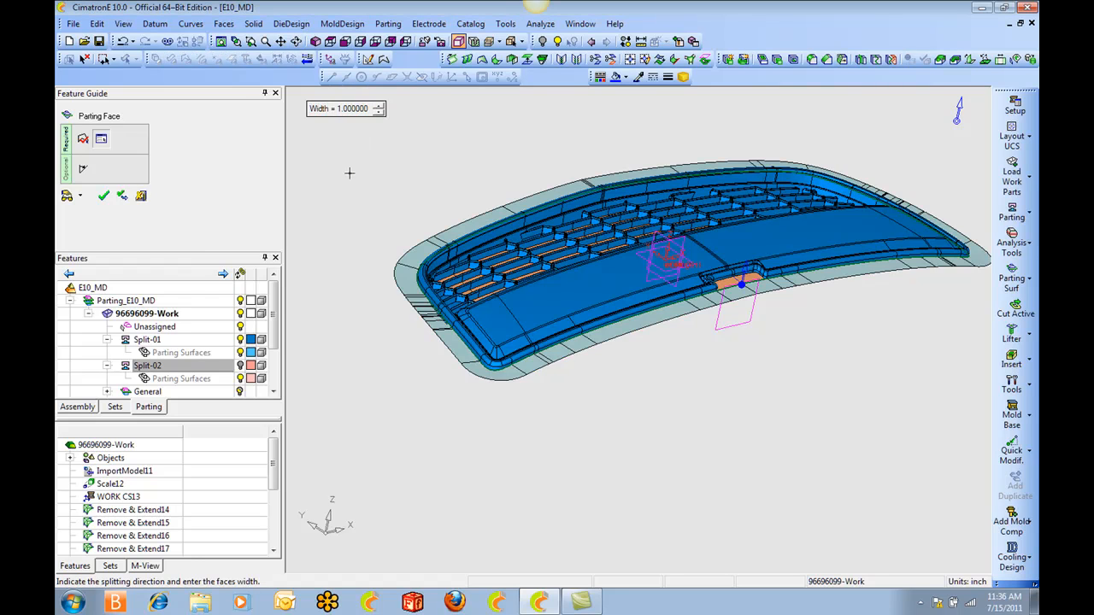
# Inspect the previewed parting faces along the short end and lower rim, and create the parting face.
pyautogui.keyDown('ctrl'); pyautogui.moveTo(455, 275); pyautogui.dragTo(447, 331); pyautogui.keyUp('ctrl')
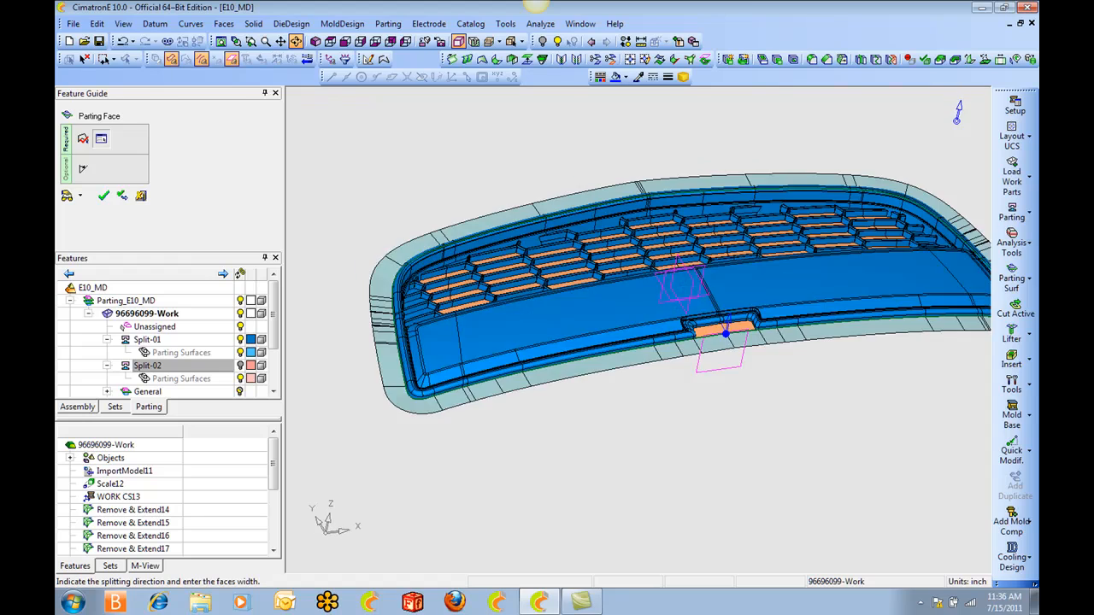
pyautogui.keyDown('ctrl'); pyautogui.moveTo(447, 332); pyautogui.dragTo(689, 296, button='middle'); pyautogui.keyUp('ctrl')
pyautogui.keyDown('ctrl'); pyautogui.moveTo(688, 296); pyautogui.dragTo(690, 224, button='right'); pyautogui.keyUp('ctrl')
pyautogui.keyDown('ctrl'); pyautogui.moveTo(691, 223); pyautogui.dragTo(732, 428, button='middle'); pyautogui.keyUp('ctrl')
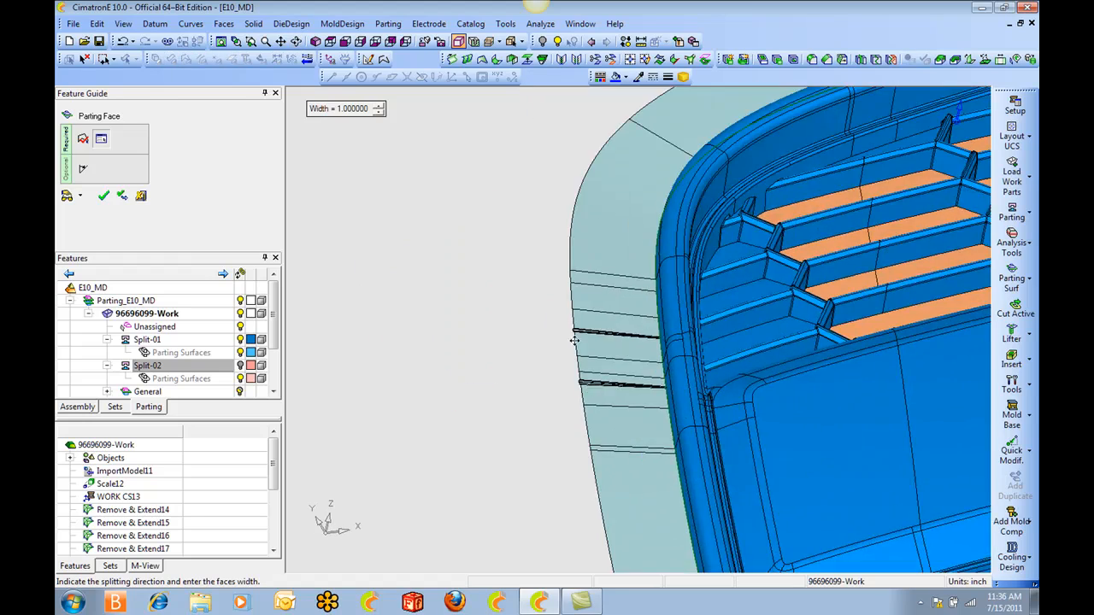
pyautogui.keyDown('ctrl'); pyautogui.moveTo(732, 428); pyautogui.dragTo(732, 346, button='right'); pyautogui.keyUp('ctrl')
pyautogui.keyDown('ctrl'); pyautogui.moveTo(732, 346); pyautogui.dragTo(574, 420); pyautogui.keyUp('ctrl')
pyautogui.keyDown('ctrl'); pyautogui.moveTo(571, 410); pyautogui.dragTo(588, 292, button='middle'); pyautogui.keyUp('ctrl')
pyautogui.keyDown('ctrl'); pyautogui.moveTo(589, 292); pyautogui.dragTo(617, 248); pyautogui.keyUp('ctrl')
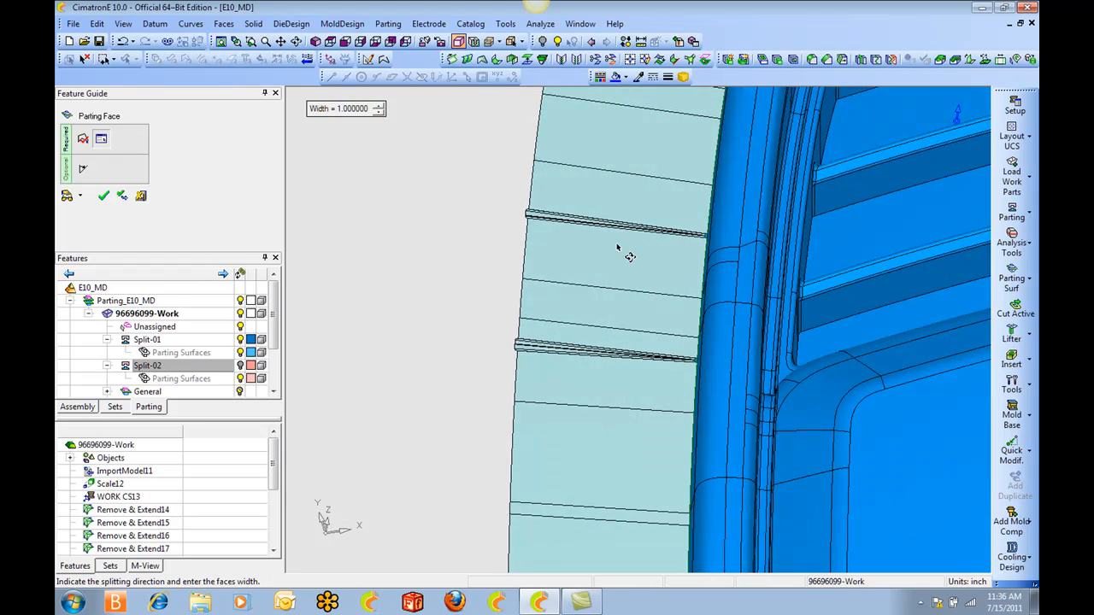
pyautogui.keyDown('ctrl'); pyautogui.moveTo(614, 310); pyautogui.dragTo(619, 384, button='right'); pyautogui.keyUp('ctrl')
pyautogui.keyDown('ctrl'); pyautogui.moveTo(739, 349); pyautogui.dragTo(516, 320, button='middle'); pyautogui.keyUp('ctrl')
pyautogui.keyDown('ctrl'); pyautogui.moveTo(601, 331); pyautogui.dragTo(632, 376, button='right'); pyautogui.keyUp('ctrl')
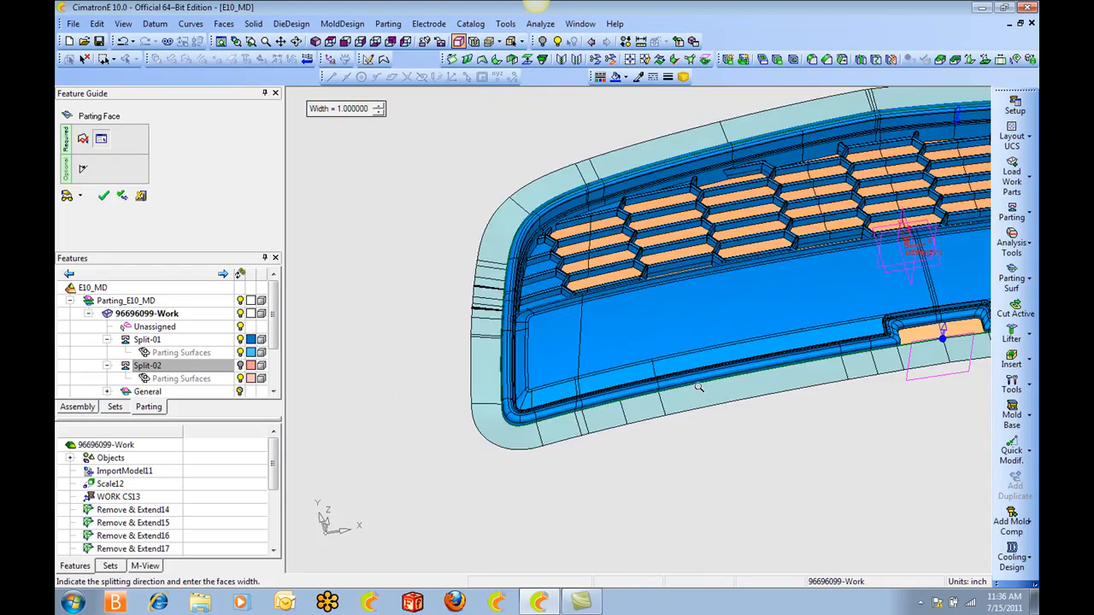
pyautogui.keyDown('ctrl'); pyautogui.moveTo(698, 385); pyautogui.dragTo(777, 331); pyautogui.keyUp('ctrl')
pyautogui.keyDown('ctrl'); pyautogui.moveTo(777, 331); pyautogui.dragTo(680, 441, button='right'); pyautogui.keyUp('ctrl')
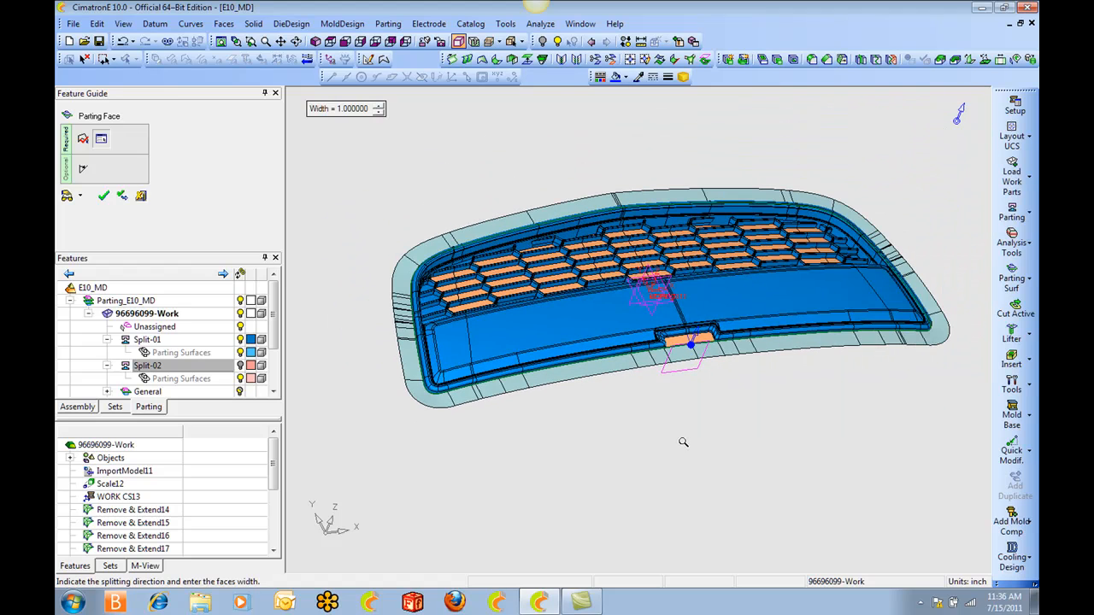
pyautogui.middleClick(434, 168)
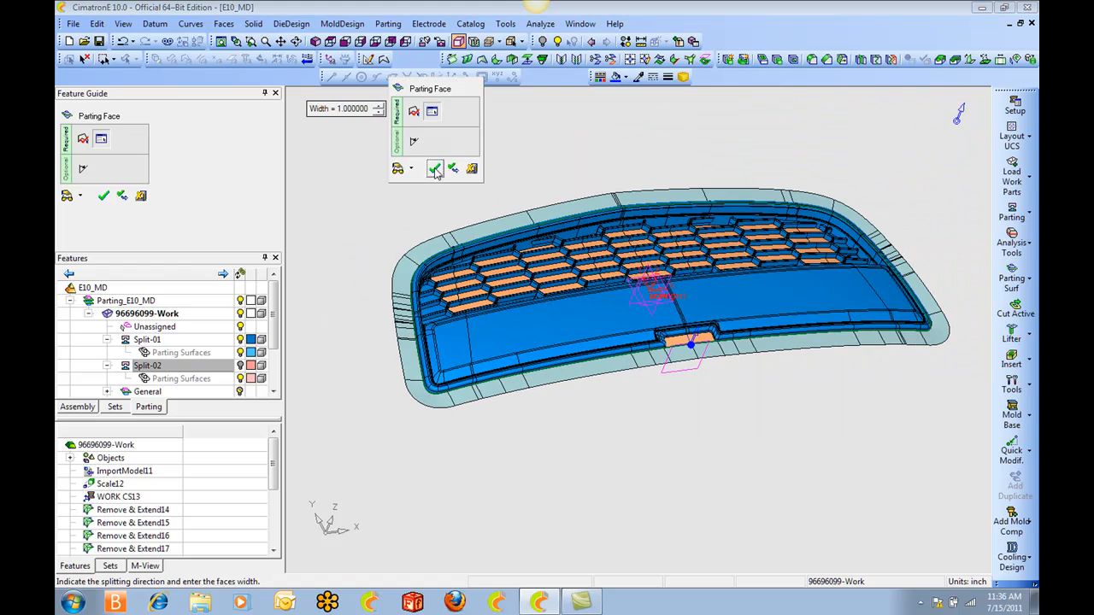
pyautogui.click(434, 169)
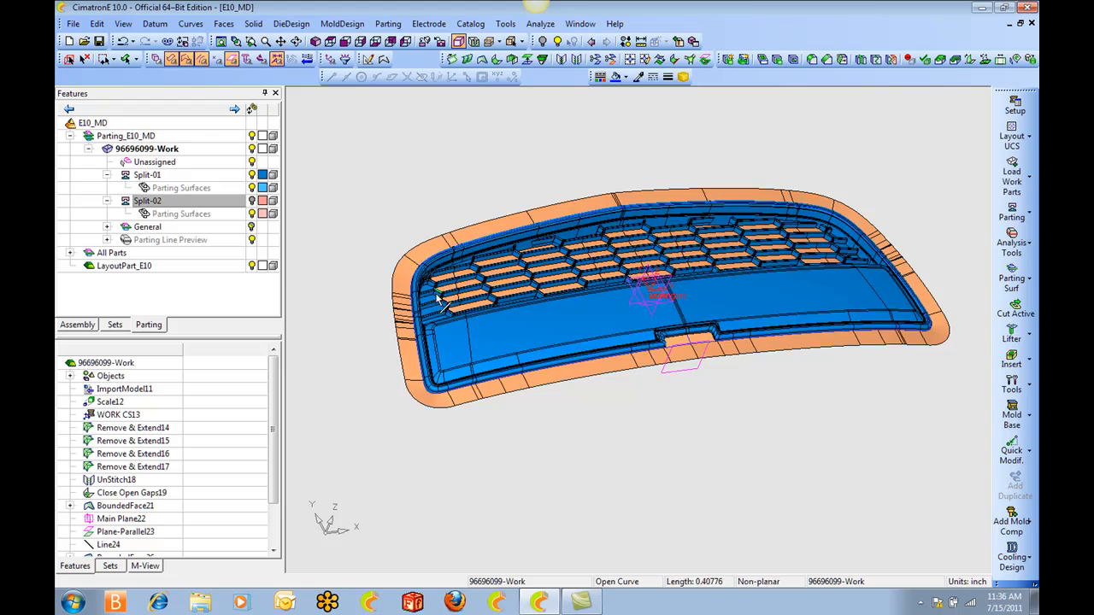
# Examine the two groups of narrow stepped strips in the parting faces at the part's short end.
pyautogui.scroll(6, 438, 299)
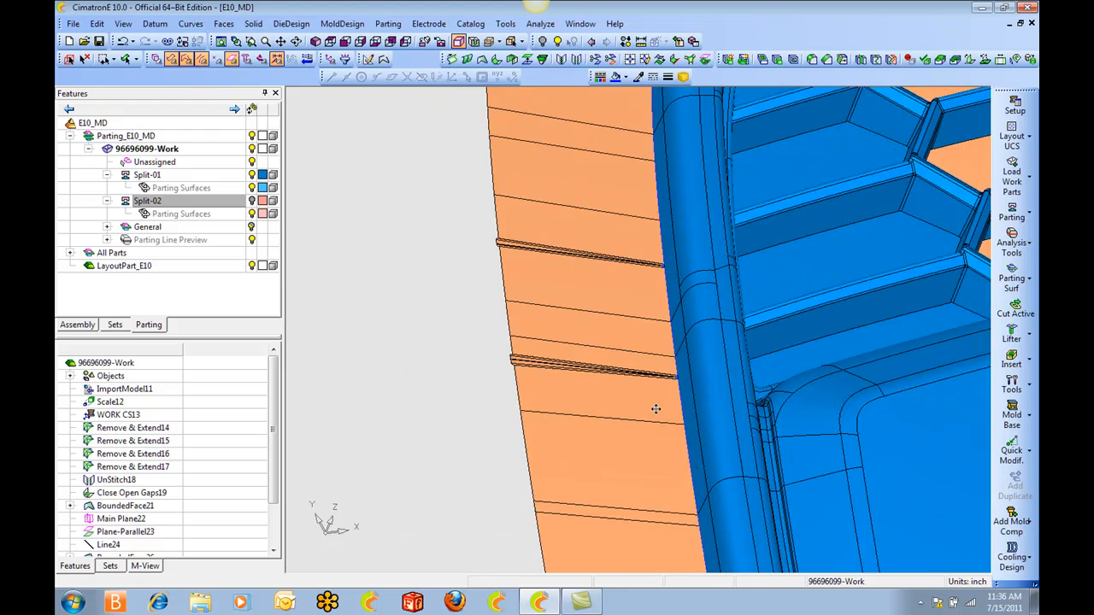
pyautogui.scroll(4, 655, 408)
pyautogui.keyDown('ctrl'); pyautogui.moveTo(320, 141); pyautogui.dragTo(569, 301, button='middle'); pyautogui.keyUp('ctrl')
pyautogui.scroll(4, 504, 252)
pyautogui.keyDown('ctrl'); pyautogui.moveTo(649, 278); pyautogui.dragTo(758, 333); pyautogui.keyUp('ctrl')
pyautogui.scroll(2, 758, 333)
pyautogui.keyDown('ctrl'); pyautogui.moveTo(648, 327); pyautogui.dragTo(706, 304, button='middle'); pyautogui.keyUp('ctrl')
pyautogui.scroll(2, 604, 277)
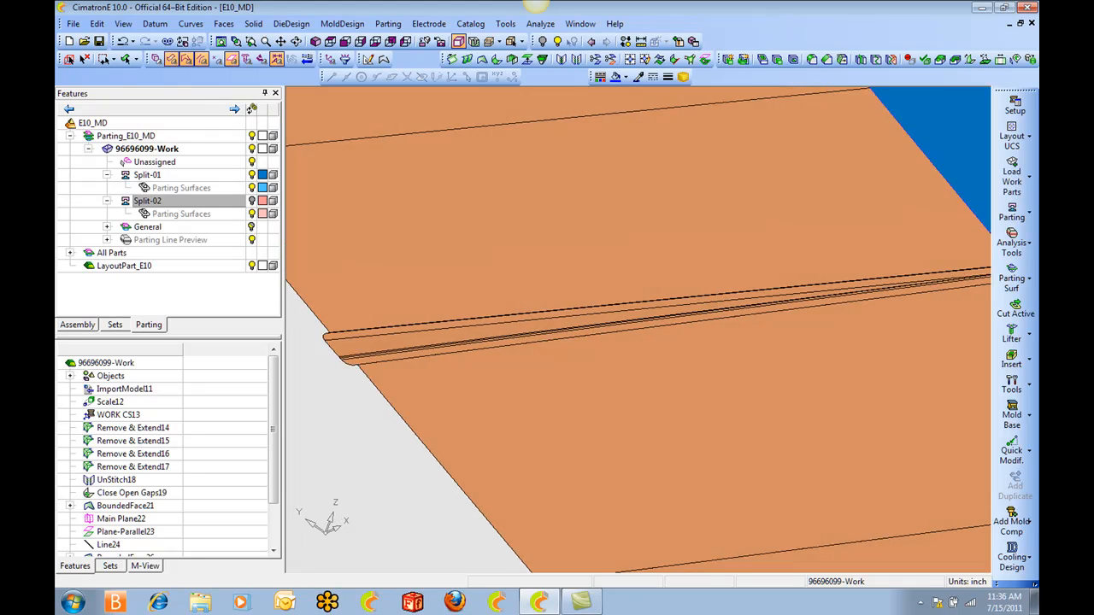
pyautogui.keyDown('ctrl'); pyautogui.moveTo(505, 296); pyautogui.dragTo(686, 245, button='middle'); pyautogui.keyUp('ctrl')
pyautogui.keyDown('ctrl'); pyautogui.moveTo(626, 285); pyautogui.dragTo(627, 332); pyautogui.keyUp('ctrl')
pyautogui.keyDown('ctrl'); pyautogui.moveTo(602, 335); pyautogui.dragTo(646, 280, button='middle'); pyautogui.keyUp('ctrl')
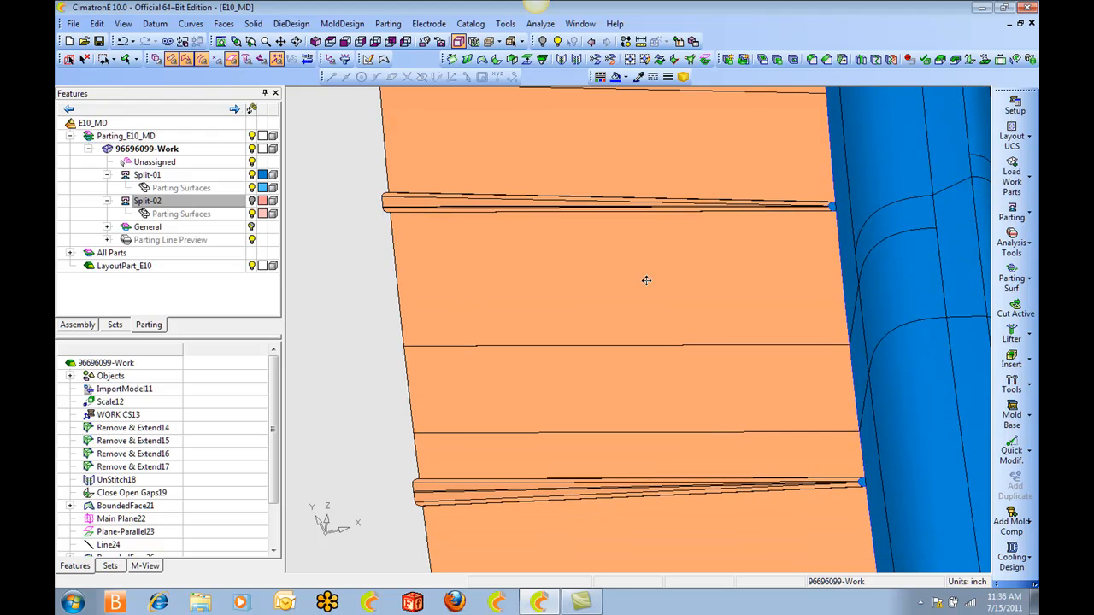
# Remove the two groups of narrow strip faces from the parting surface at the short end, keeping the wide faces around them.
pyautogui.rightClick(583, 305)
pyautogui.click(647, 381)
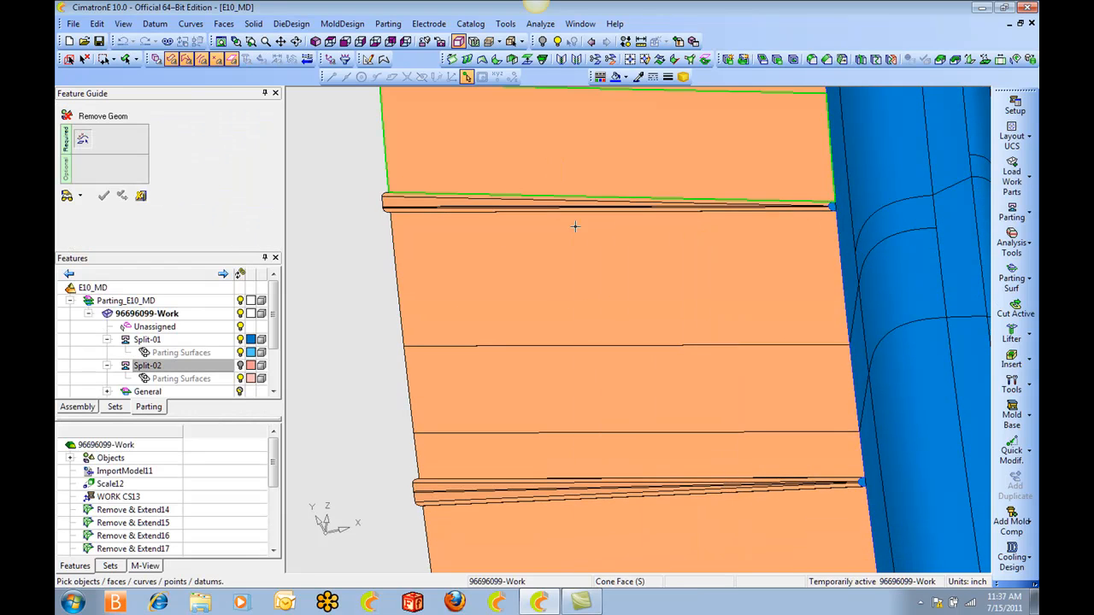
pyautogui.click(574, 229)
pyautogui.click(551, 474)
pyautogui.click(577, 512)
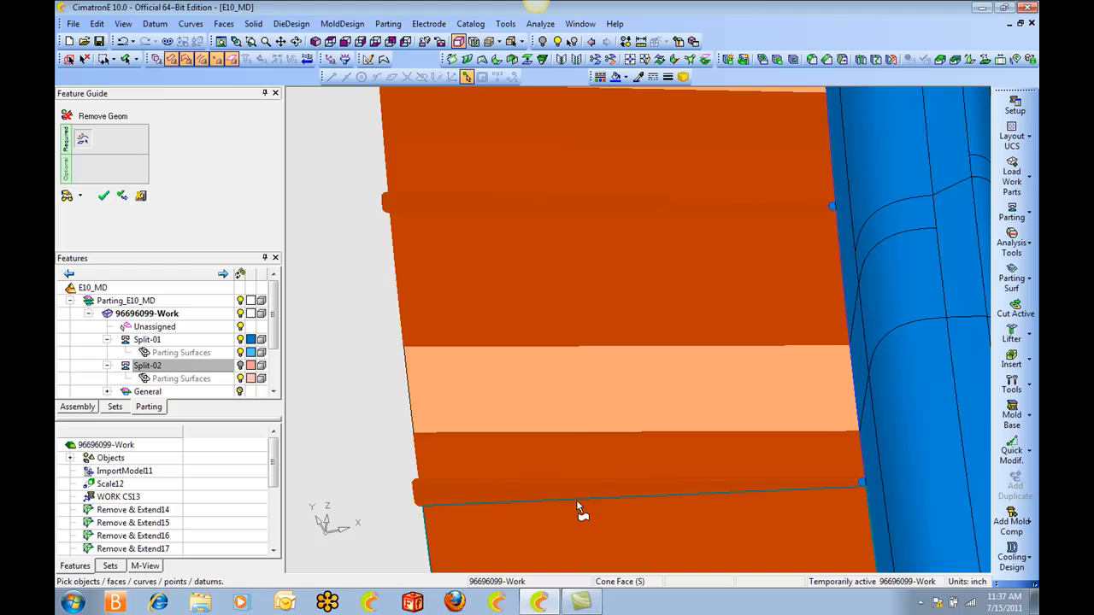
pyautogui.click(566, 293)
pyautogui.click(548, 164)
pyautogui.click(611, 448)
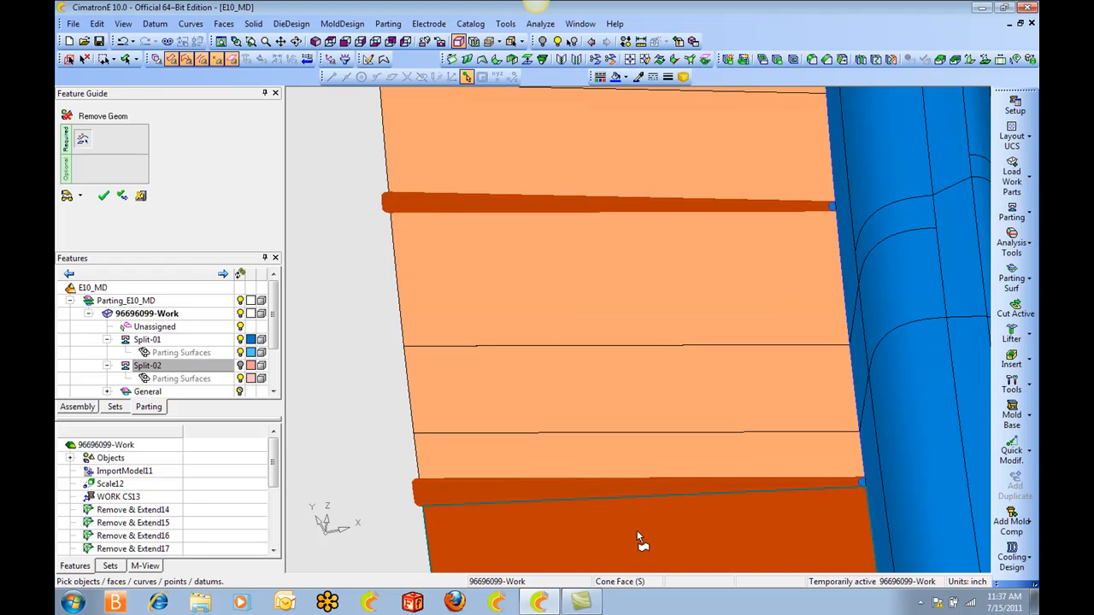
pyautogui.click(635, 528)
pyautogui.middleClick(607, 291)
pyautogui.click(606, 290)
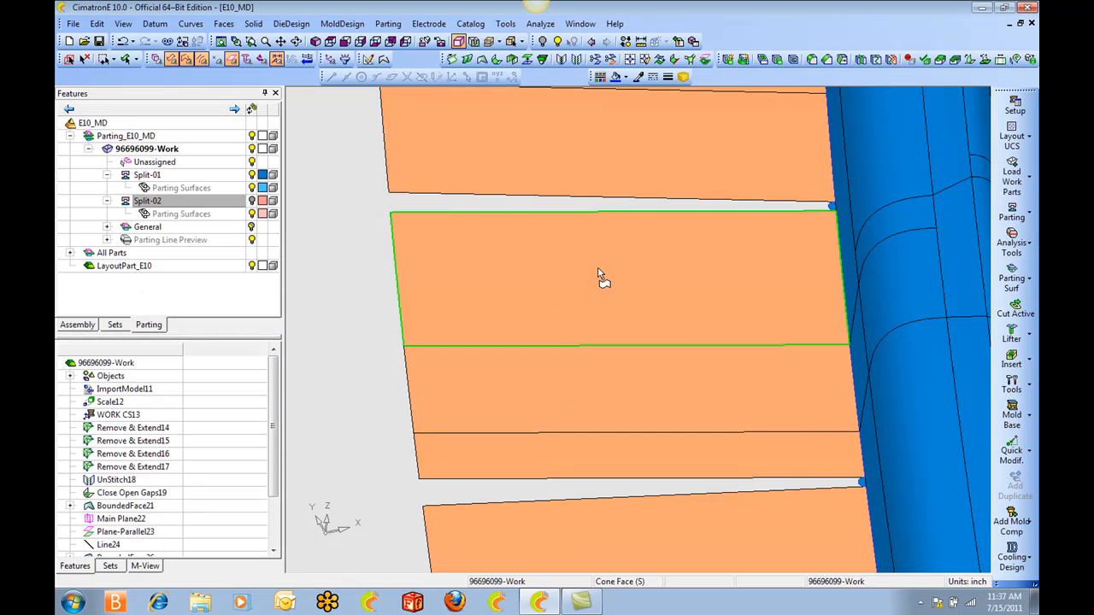
# Create a composite curve in Chain mode around the upper gap, following its two long edges and the rim between them.
pyautogui.press('c')
pyautogui.click(459, 195)
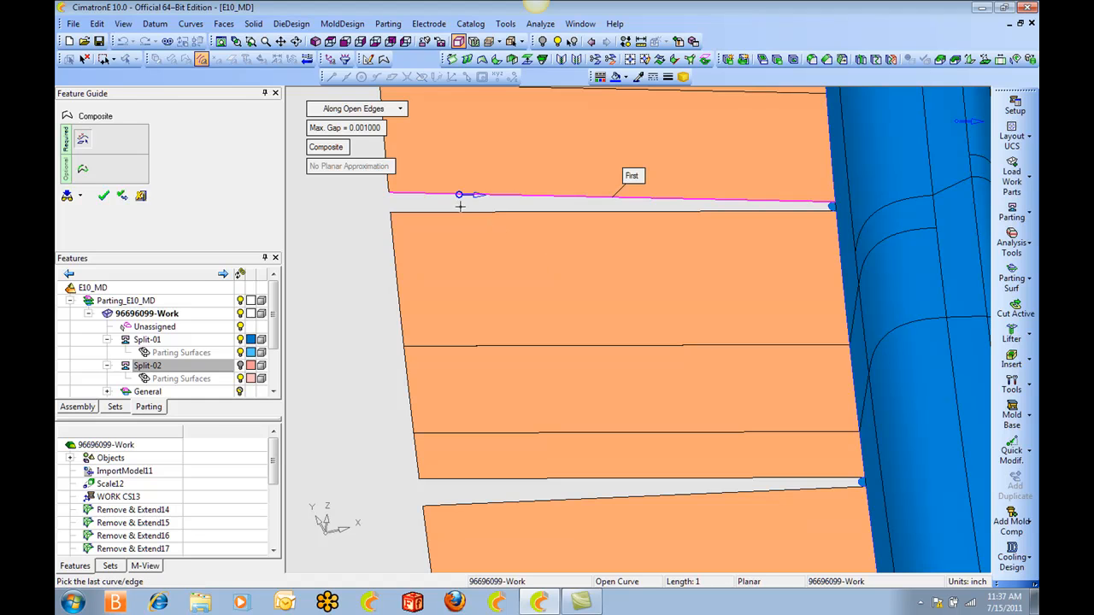
pyautogui.scroll(2, 899, 253)
pyautogui.click(340, 109)
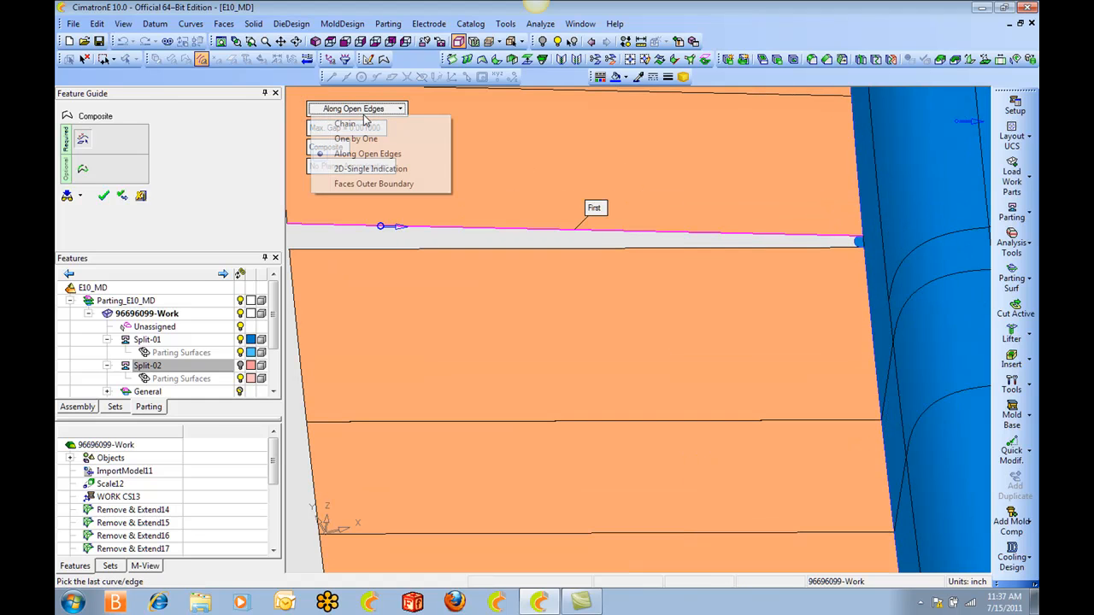
pyautogui.click(338, 125)
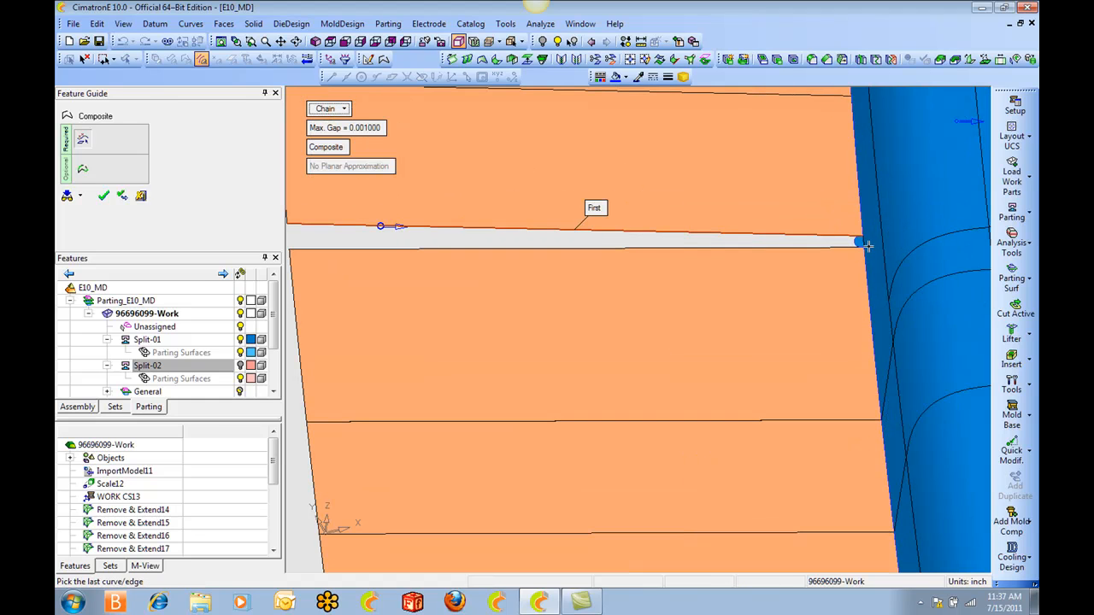
pyautogui.click(817, 261)
pyautogui.click(793, 319)
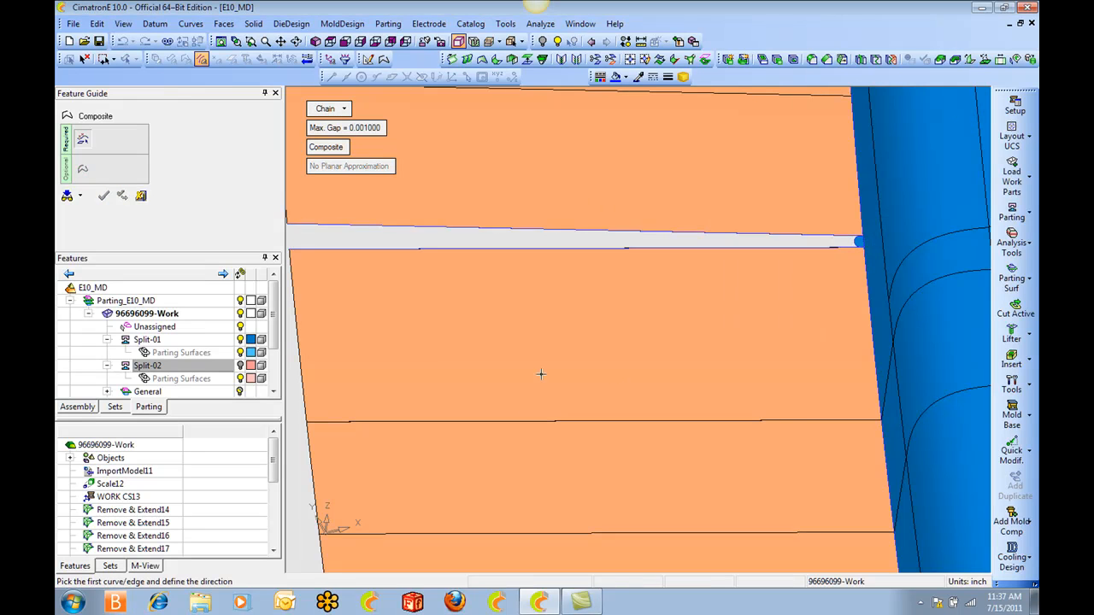
# Create a second chained composite curve around the lower gap, from one long edge to the other.
pyautogui.scroll(-2, 537, 371)
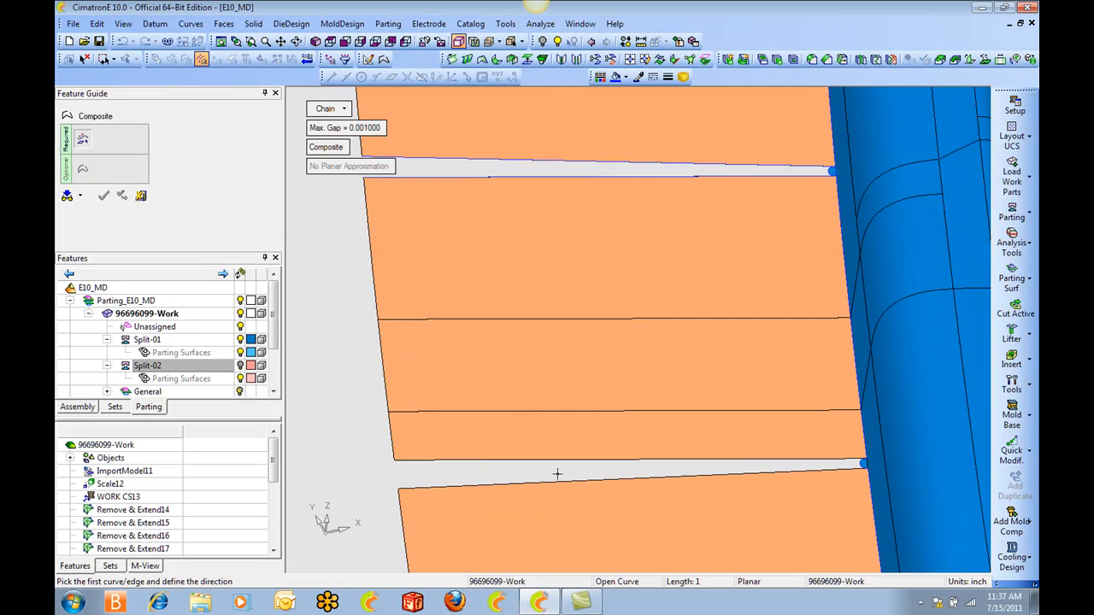
pyautogui.click(633, 461)
pyautogui.click(634, 479)
pyautogui.click(779, 331)
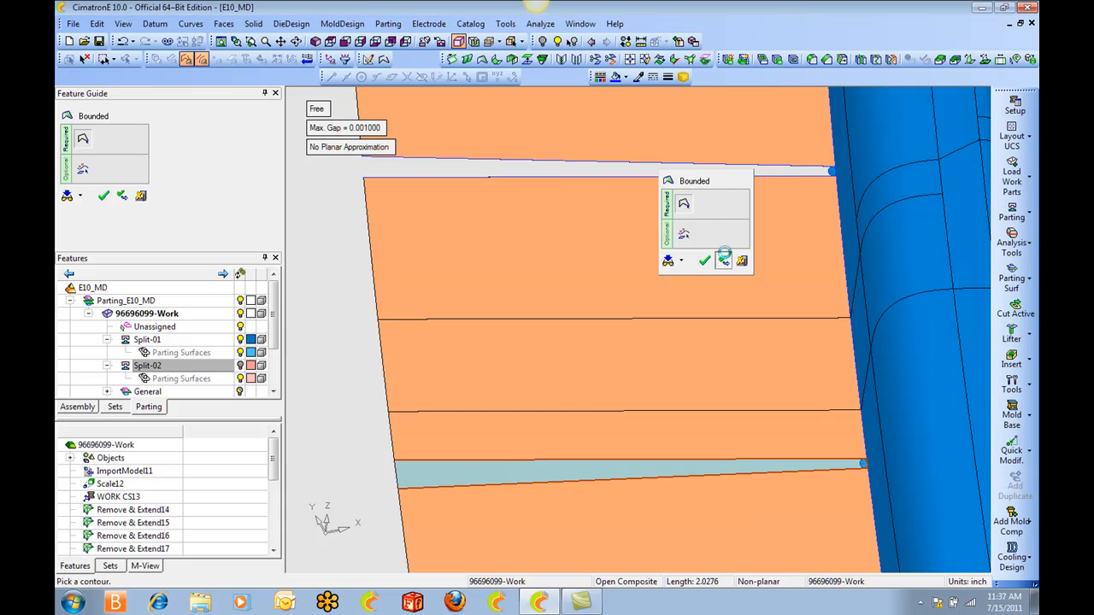
# Fill the lower and upper gaps in the parting surface with bounded faces from their composite contours.
pyautogui.click(721, 260)
pyautogui.click(708, 180)
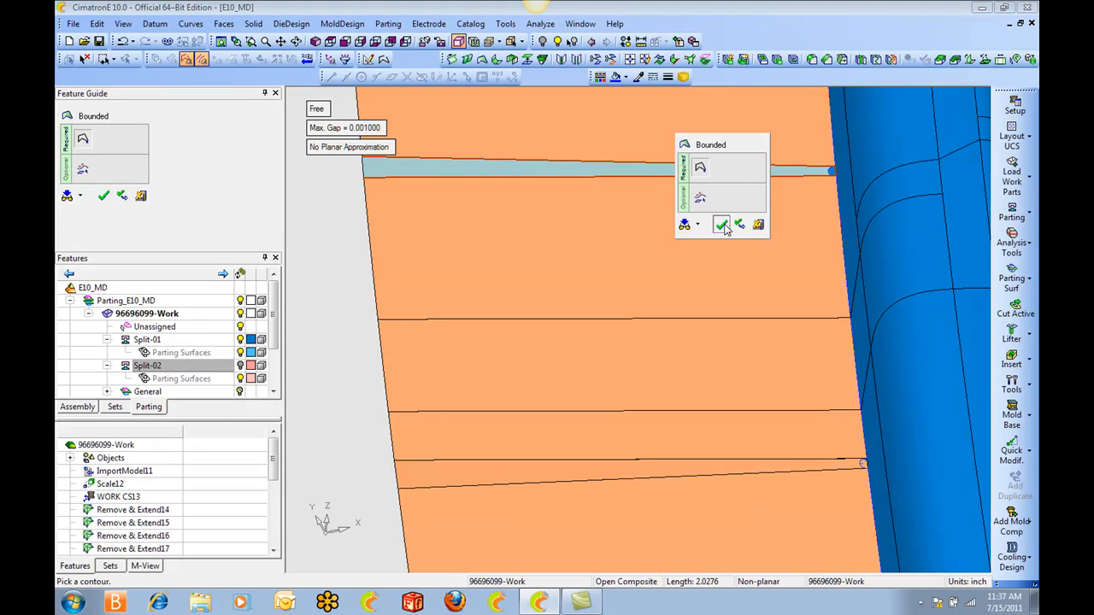
pyautogui.click(724, 228)
# Trim the upper bounded face against the closed composite curve along the grille rim, using Normal Projection.
pyautogui.scroll(5, 791, 293)
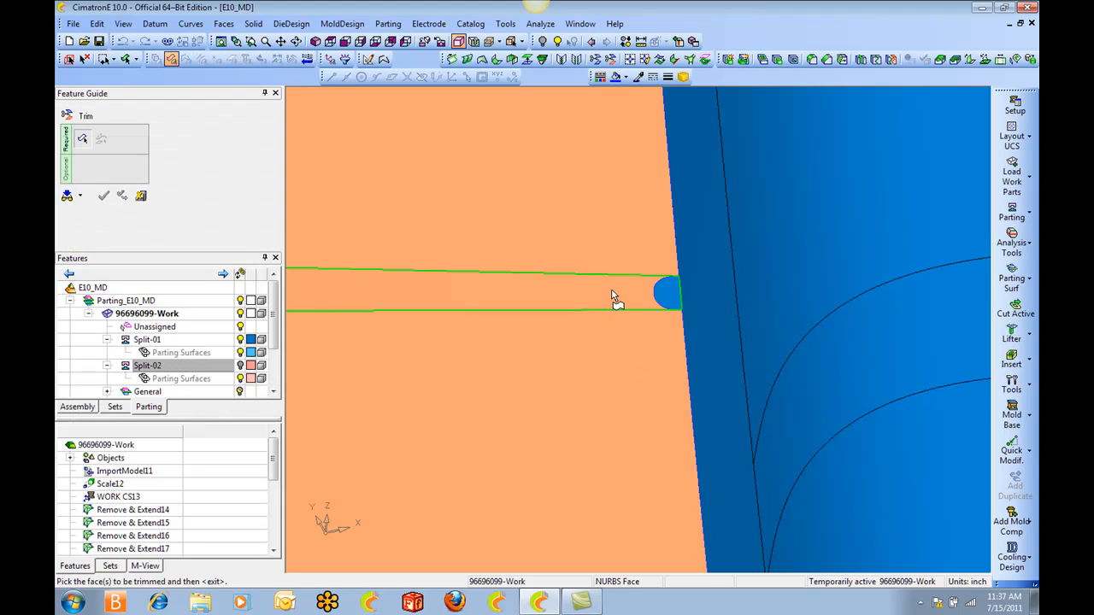
pyautogui.click(613, 291)
pyautogui.middleClick(641, 287)
pyautogui.click(653, 279)
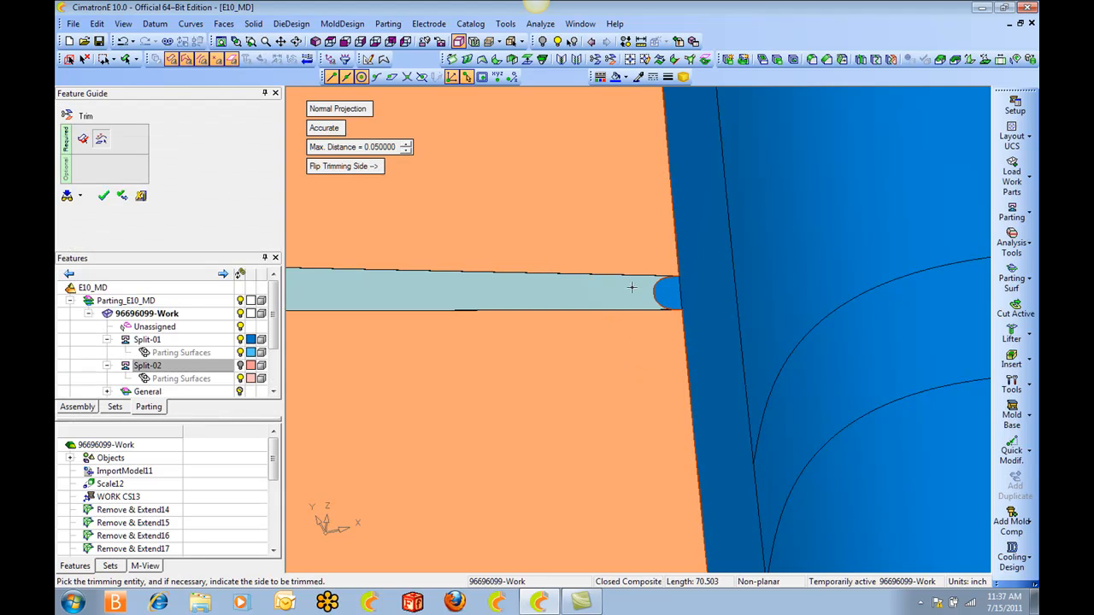
pyautogui.middleClick(631, 287)
pyautogui.click(650, 288)
# Trim the lower bounded face against the same rim composite curve, using Normal Projection.
pyautogui.scroll(-3, 626, 231)
pyautogui.moveTo(645, 508)
pyautogui.keyDown('ctrl'); pyautogui.mouseDown(button='middle')
pyautogui.moveTo(627, 274)
pyautogui.moveTo(617, 309)
pyautogui.mouseUp(button='middle'); pyautogui.keyUp('ctrl')
pyautogui.keyDown('ctrl'); pyautogui.moveTo(652, 461); pyautogui.dragTo(631, 363, button='middle'); pyautogui.keyUp('ctrl')
pyautogui.click(633, 331)
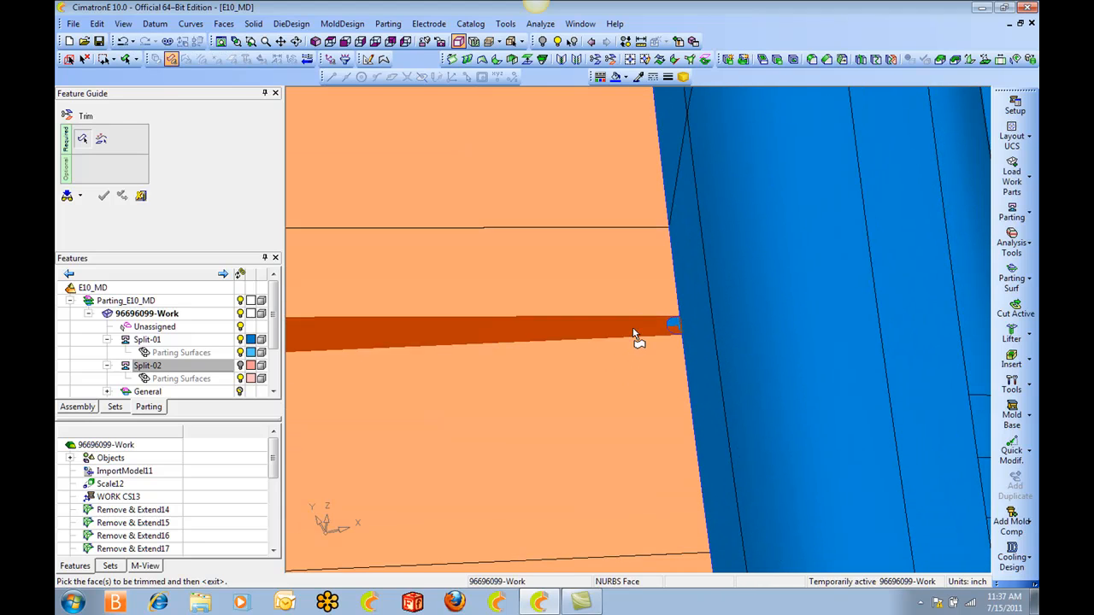
pyautogui.middleClick(658, 325)
pyautogui.click(668, 325)
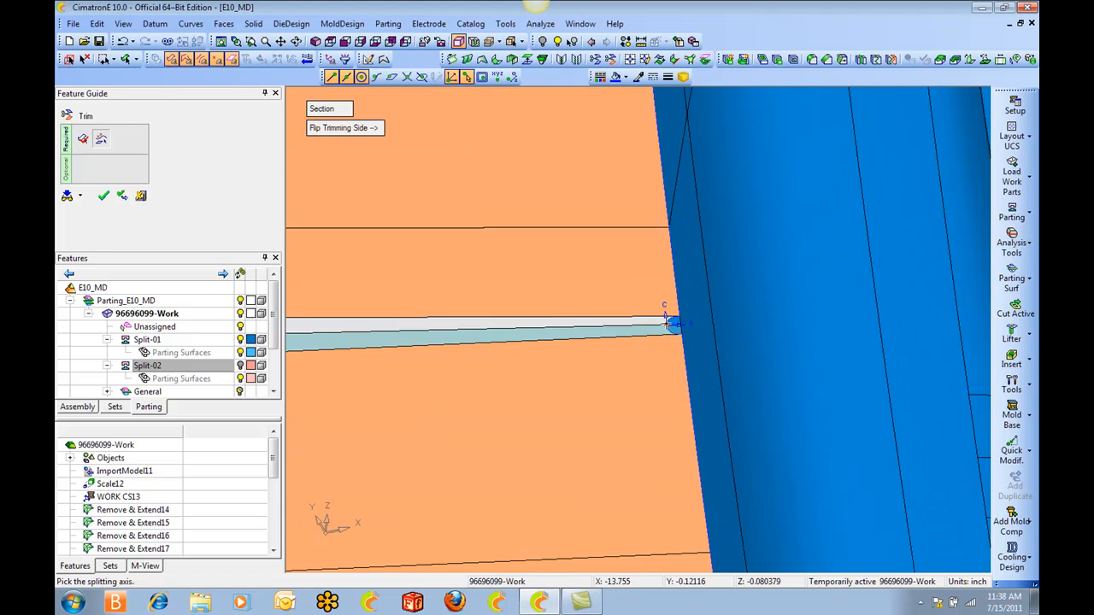
pyautogui.click(668, 326)
pyautogui.click(665, 321)
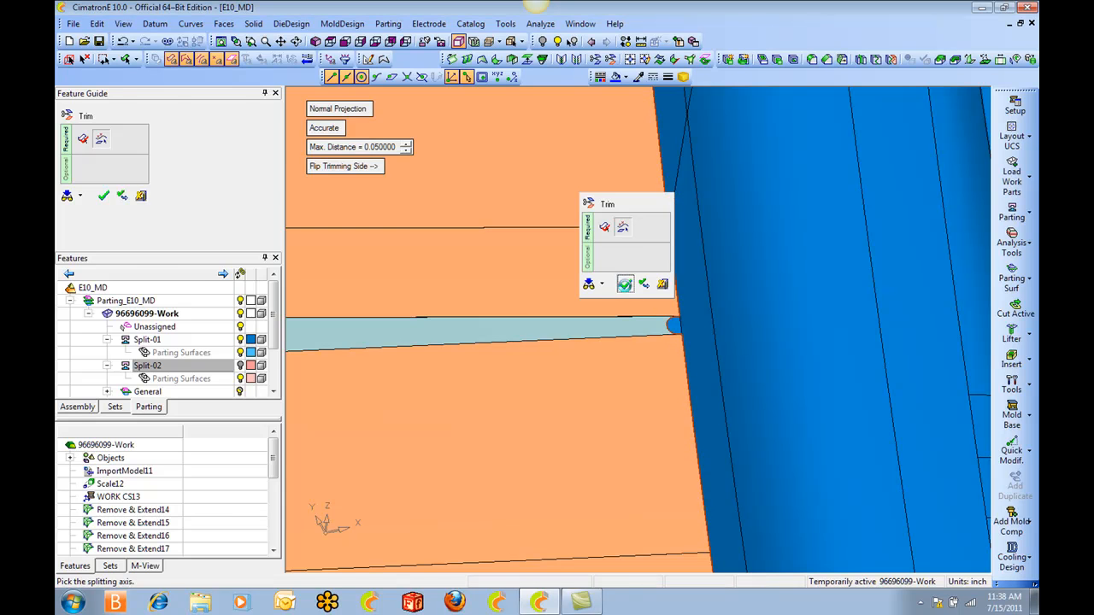
pyautogui.click(624, 285)
# Remove the two groups of narrow strip faces from the parting surface at the grille's opposite short end, keeping the wide faces around them.
pyautogui.keyDown('ctrl'); pyautogui.moveTo(573, 283); pyautogui.dragTo(609, 254, button='right'); pyautogui.keyUp('ctrl')
pyautogui.keyDown('ctrl'); pyautogui.moveTo(701, 233); pyautogui.dragTo(589, 236, button='middle'); pyautogui.keyUp('ctrl')
pyautogui.keyDown('ctrl'); pyautogui.moveTo(590, 236); pyautogui.dragTo(590, 99, button='right'); pyautogui.keyUp('ctrl')
pyautogui.keyDown('ctrl'); pyautogui.moveTo(726, 312); pyautogui.dragTo(325, 301, button='middle'); pyautogui.keyUp('ctrl')
pyautogui.keyDown('ctrl'); pyautogui.moveTo(666, 342); pyautogui.dragTo(667, 171, button='right'); pyautogui.keyUp('ctrl')
pyautogui.keyDown('ctrl'); pyautogui.moveTo(876, 257); pyautogui.dragTo(496, 354, button='middle'); pyautogui.keyUp('ctrl')
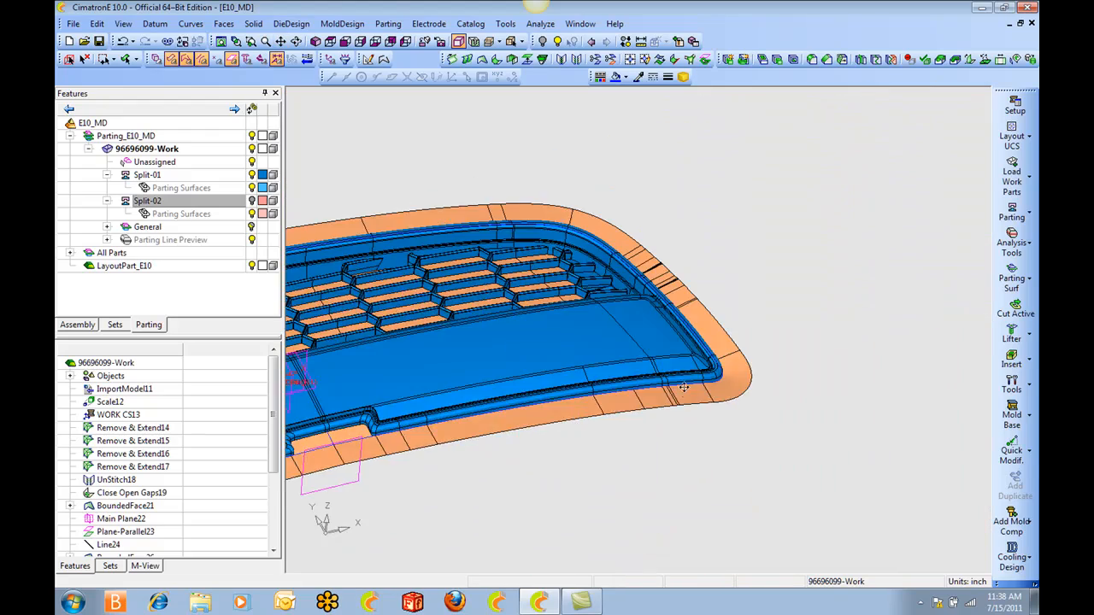
pyautogui.keyDown('ctrl'); pyautogui.moveTo(592, 106); pyautogui.dragTo(594, 194, button='right'); pyautogui.keyUp('ctrl')
pyautogui.keyDown('ctrl'); pyautogui.moveTo(704, 246); pyautogui.dragTo(695, 464); pyautogui.keyUp('ctrl')
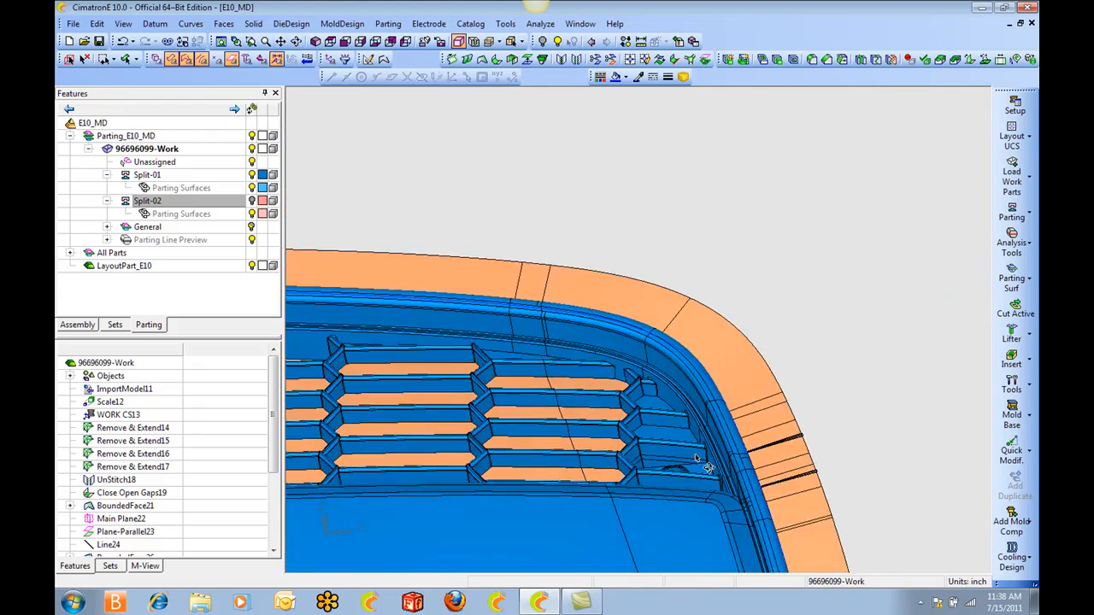
pyautogui.keyDown('ctrl'); pyautogui.moveTo(747, 475); pyautogui.dragTo(569, 314, button='middle'); pyautogui.keyUp('ctrl')
pyautogui.keyDown('ctrl'); pyautogui.moveTo(569, 313); pyautogui.dragTo(598, 342); pyautogui.keyUp('ctrl')
pyautogui.keyDown('ctrl'); pyautogui.moveTo(589, 281); pyautogui.dragTo(573, 340, button='right'); pyautogui.keyUp('ctrl')
pyautogui.keyDown('ctrl'); pyautogui.moveTo(573, 340); pyautogui.dragTo(621, 353, button='middle'); pyautogui.keyUp('ctrl')
pyautogui.keyDown('ctrl'); pyautogui.moveTo(621, 353); pyautogui.dragTo(625, 399, button='right'); pyautogui.keyUp('ctrl')
pyautogui.keyDown('ctrl'); pyautogui.moveTo(625, 399); pyautogui.dragTo(653, 350, button='middle'); pyautogui.keyUp('ctrl')
pyautogui.rightClick(817, 276)
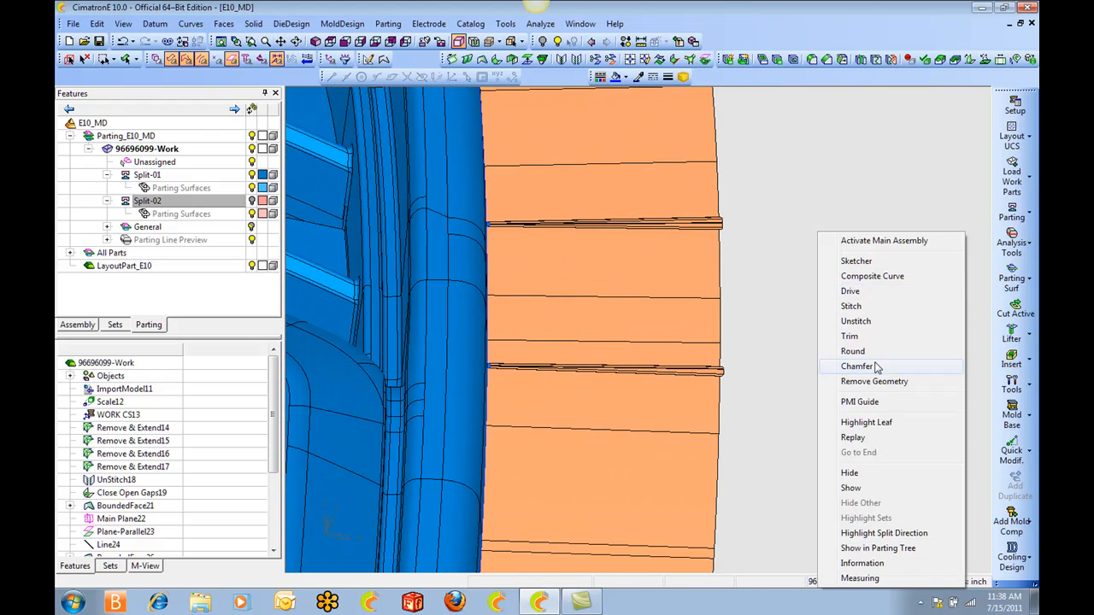
pyautogui.click(884, 382)
pyautogui.moveTo(580, 186); pyautogui.dragTo(621, 309)
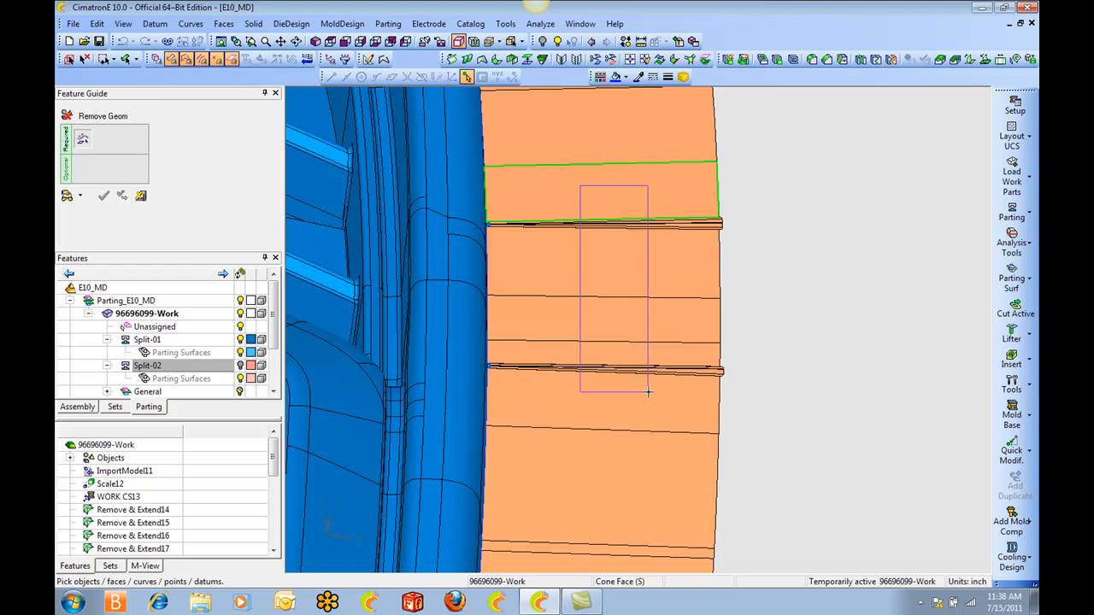
pyautogui.moveTo(648, 391); pyautogui.dragTo(648, 393)
pyautogui.click(642, 257)
pyautogui.click(647, 313)
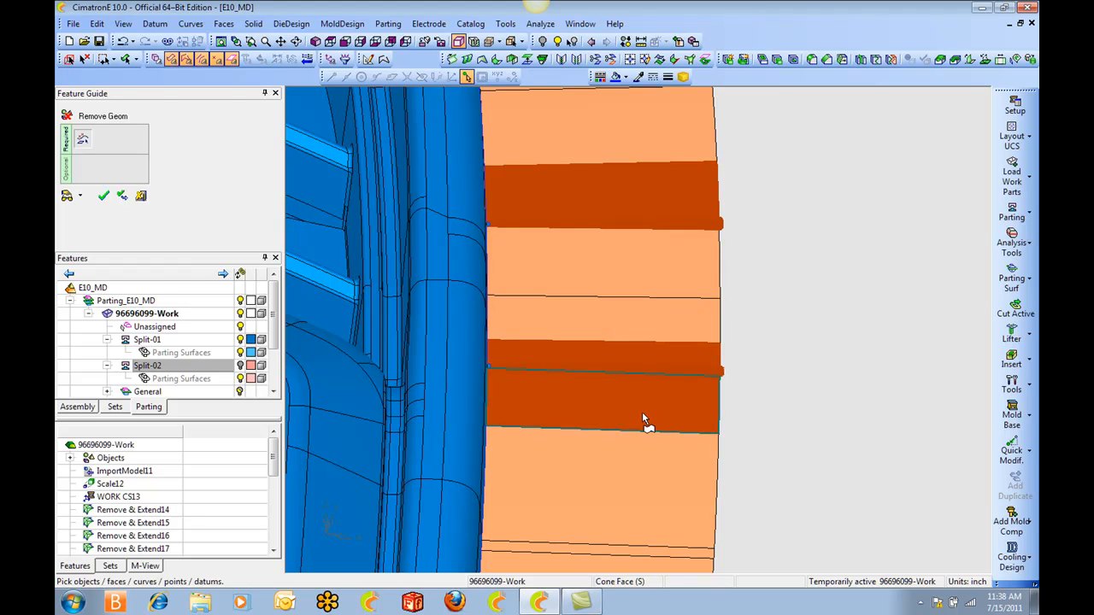
pyautogui.click(642, 412)
pyautogui.click(654, 354)
pyautogui.click(642, 176)
pyautogui.keyDown('ctrl'); pyautogui.moveTo(841, 282); pyautogui.dragTo(826, 218, button='middle'); pyautogui.keyUp('ctrl')
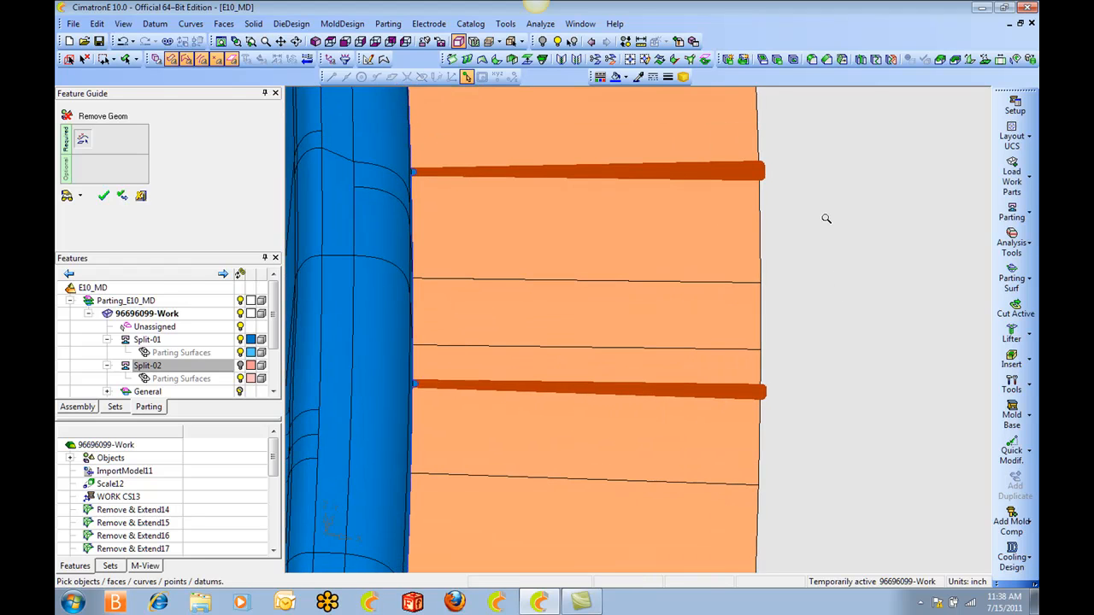
pyautogui.middleClick(816, 209)
pyautogui.click(819, 208)
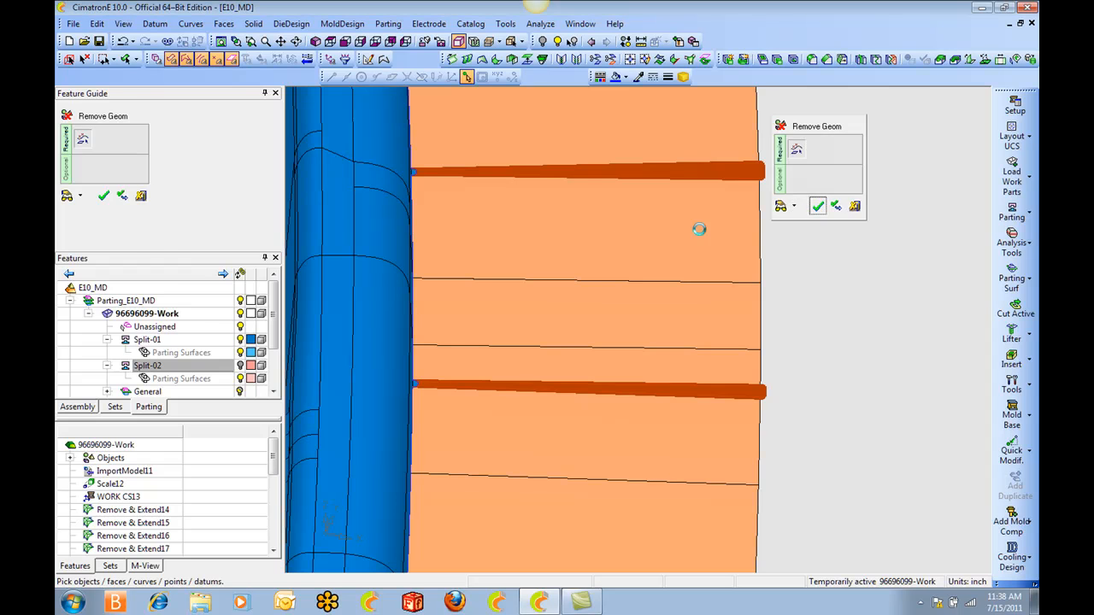
# Create a Chain composite curve around the upper gap at this end, following both long edges and the rim between them, with a 0.0001 maximum gap.
pyautogui.keyDown('ctrl'); pyautogui.moveTo(585, 234); pyautogui.dragTo(623, 239, button='middle'); pyautogui.keyUp('ctrl')
pyautogui.press('c')
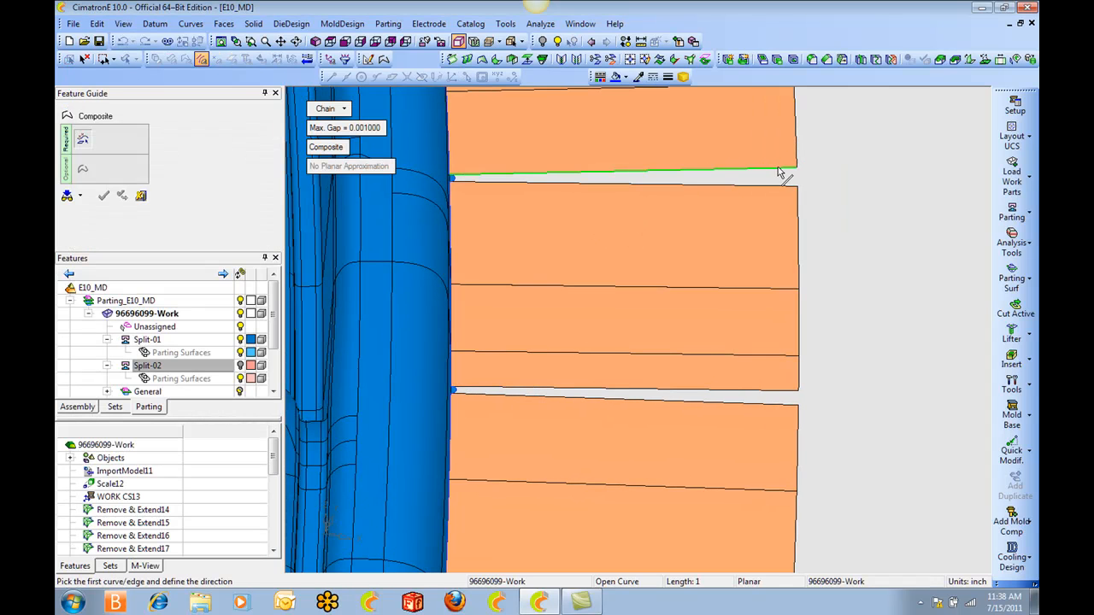
pyautogui.click(780, 169)
pyautogui.keyDown('ctrl'); pyautogui.moveTo(498, 256); pyautogui.dragTo(476, 205, button='right'); pyautogui.keyUp('ctrl')
pyautogui.keyDown('ctrl'); pyautogui.moveTo(476, 205); pyautogui.dragTo(599, 312, button='middle'); pyautogui.keyUp('ctrl')
pyautogui.keyDown('ctrl'); pyautogui.moveTo(621, 370); pyautogui.dragTo(545, 237, button='right'); pyautogui.keyUp('ctrl')
pyautogui.keyDown('ctrl'); pyautogui.moveTo(544, 237); pyautogui.dragTo(670, 363, button='middle'); pyautogui.keyUp('ctrl')
pyautogui.keyDown('ctrl'); pyautogui.moveTo(670, 364); pyautogui.dragTo(581, 205, button='right'); pyautogui.keyUp('ctrl')
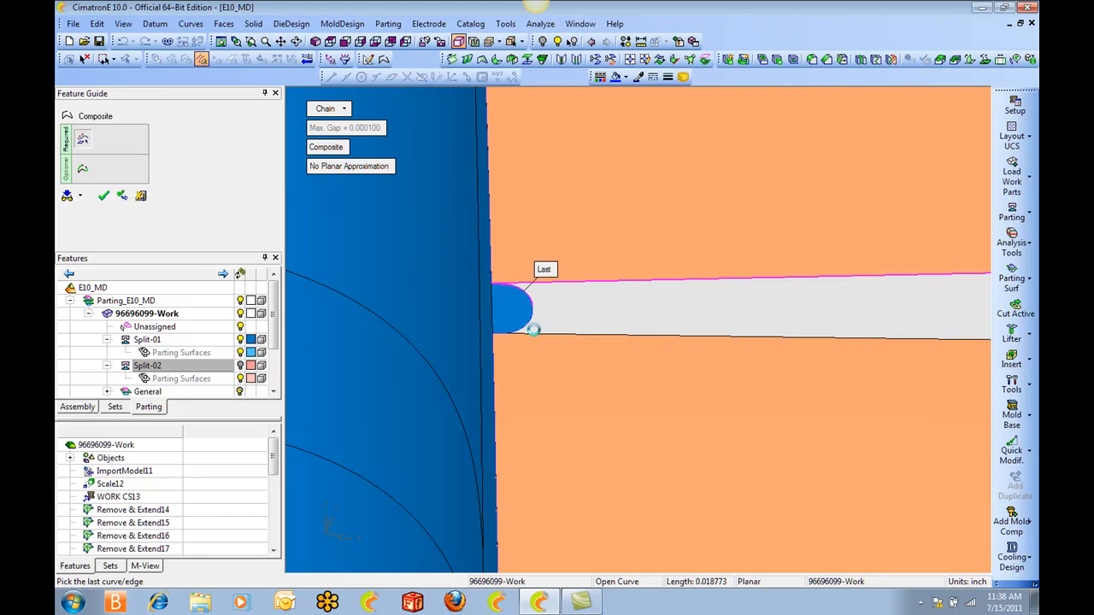
pyautogui.click(540, 333)
pyautogui.keyDown('ctrl'); pyautogui.moveTo(613, 200); pyautogui.dragTo(778, 513, button='right'); pyautogui.keyUp('ctrl')
pyautogui.keyDown('ctrl'); pyautogui.moveTo(957, 423); pyautogui.dragTo(569, 329, button='middle'); pyautogui.keyUp('ctrl')
pyautogui.middleClick(570, 329)
pyautogui.click(588, 334)
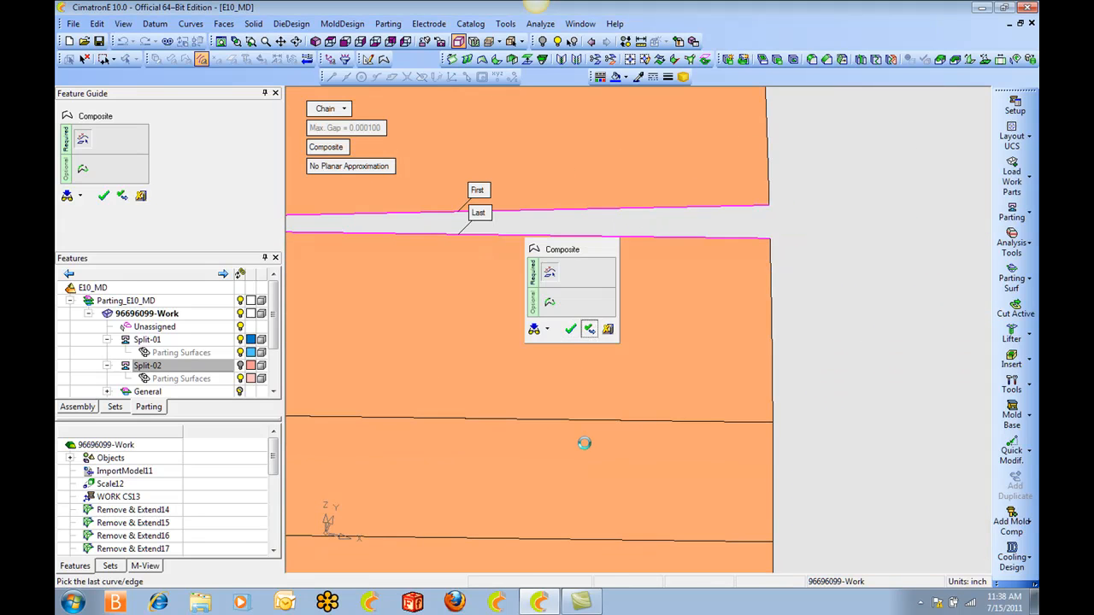
# Create another chained composite curve around the lower gap at this end, from one long edge around the rim to the other.
pyautogui.click(707, 388)
pyautogui.keyDown('ctrl'); pyautogui.moveTo(434, 342); pyautogui.dragTo(820, 295, button='middle'); pyautogui.keyUp('ctrl')
pyautogui.keyDown('ctrl'); pyautogui.moveTo(478, 342); pyautogui.dragTo(441, 199, button='right'); pyautogui.keyUp('ctrl')
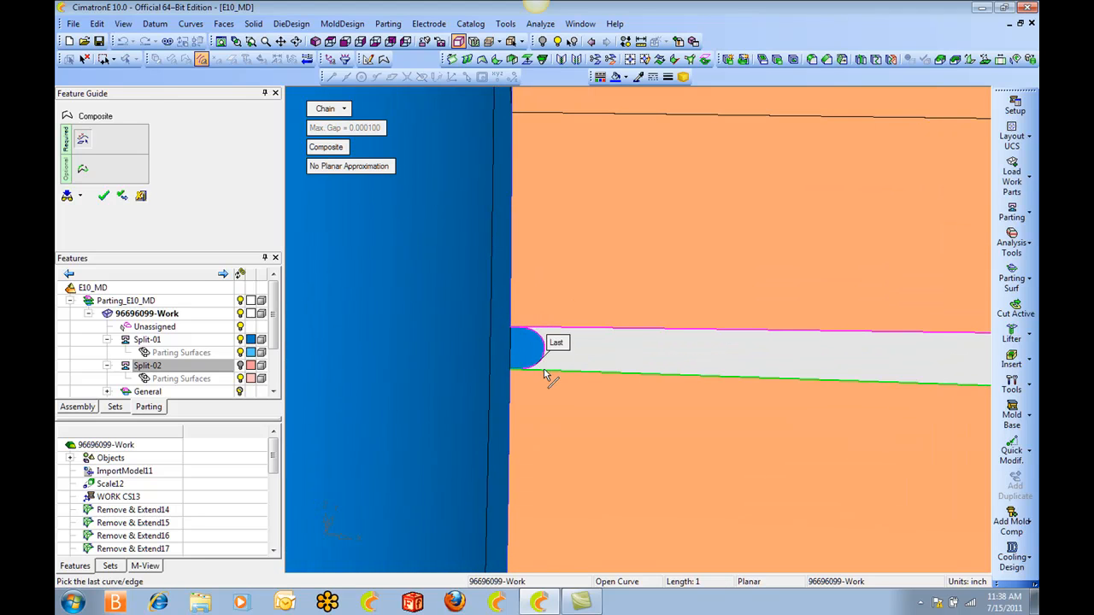
pyautogui.middleClick(570, 241)
pyautogui.click(569, 241)
# Fill both gaps at this end with bounded faces built from their composite contours.
pyautogui.keyDown('ctrl'); pyautogui.moveTo(743, 206); pyautogui.dragTo(779, 367, button='right'); pyautogui.keyUp('ctrl')
pyautogui.keyDown('ctrl'); pyautogui.moveTo(780, 367); pyautogui.dragTo(561, 317, button='middle'); pyautogui.keyUp('ctrl')
pyautogui.press('b')
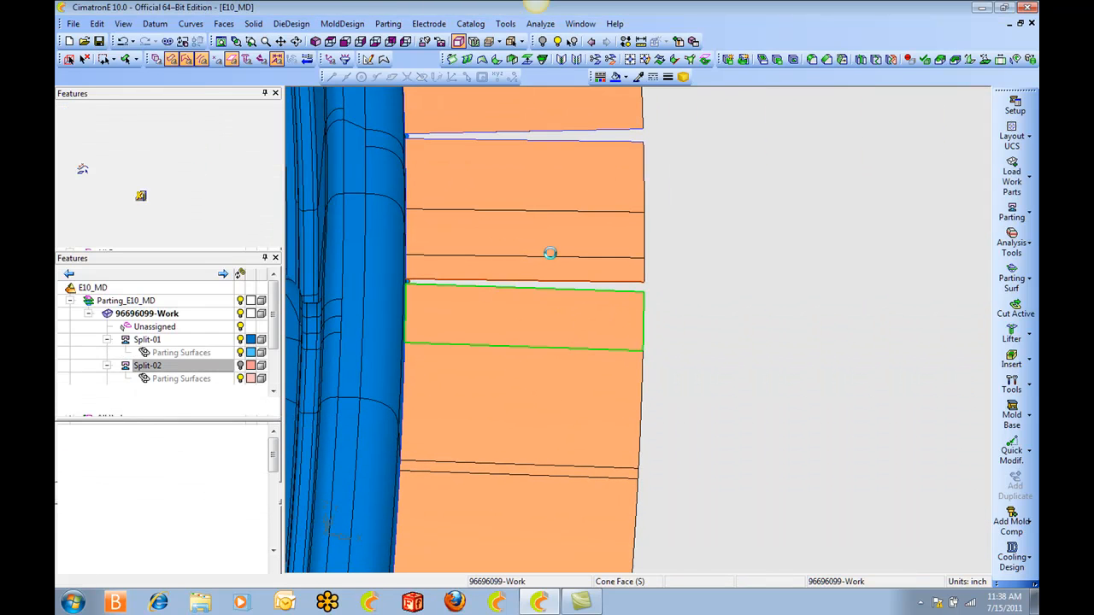
pyautogui.middleClick(564, 215)
pyautogui.click(581, 215)
pyautogui.click(609, 142)
pyautogui.middleClick(601, 189)
pyautogui.click(602, 189)
# Create a composite curve in Along Open Edges mode around the entire outer boundary of the parting surface.
pyautogui.keyDown('ctrl'); pyautogui.moveTo(584, 216); pyautogui.dragTo(589, 341, button='right'); pyautogui.keyUp('ctrl')
pyautogui.keyDown('ctrl'); pyautogui.moveTo(590, 342); pyautogui.dragTo(636, 320); pyautogui.keyUp('ctrl')
pyautogui.keyDown('ctrl'); pyautogui.moveTo(636, 321); pyautogui.dragTo(769, 316, button='middle'); pyautogui.keyUp('ctrl')
pyautogui.keyDown('ctrl'); pyautogui.moveTo(645, 401); pyautogui.dragTo(647, 459, button='right'); pyautogui.keyUp('ctrl')
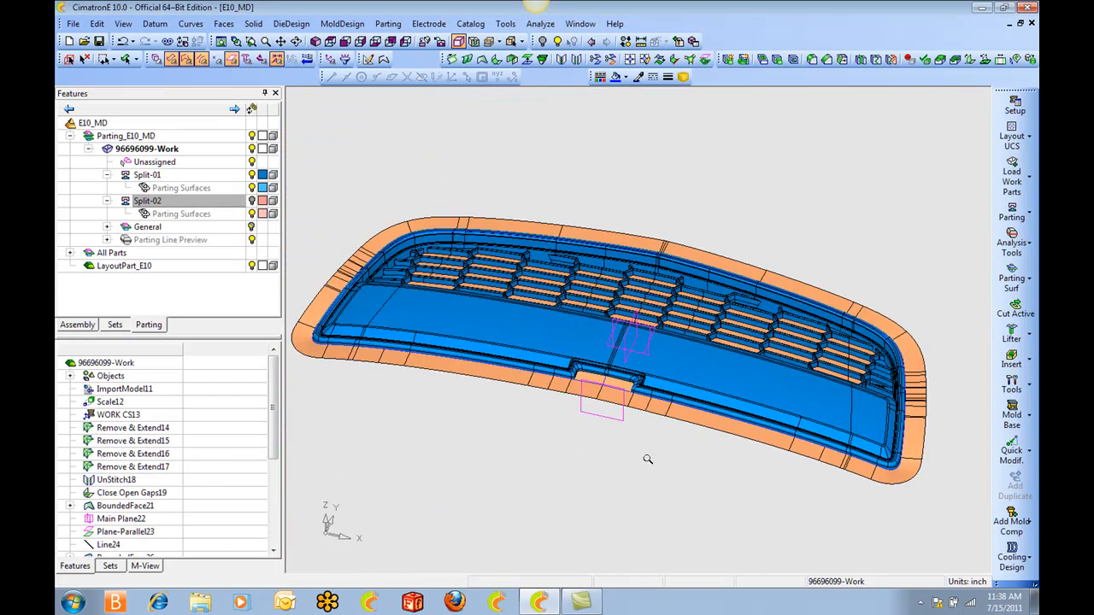
pyautogui.keyDown('ctrl'); pyautogui.moveTo(646, 459); pyautogui.dragTo(669, 419, button='middle'); pyautogui.keyUp('ctrl')
pyautogui.press('c')
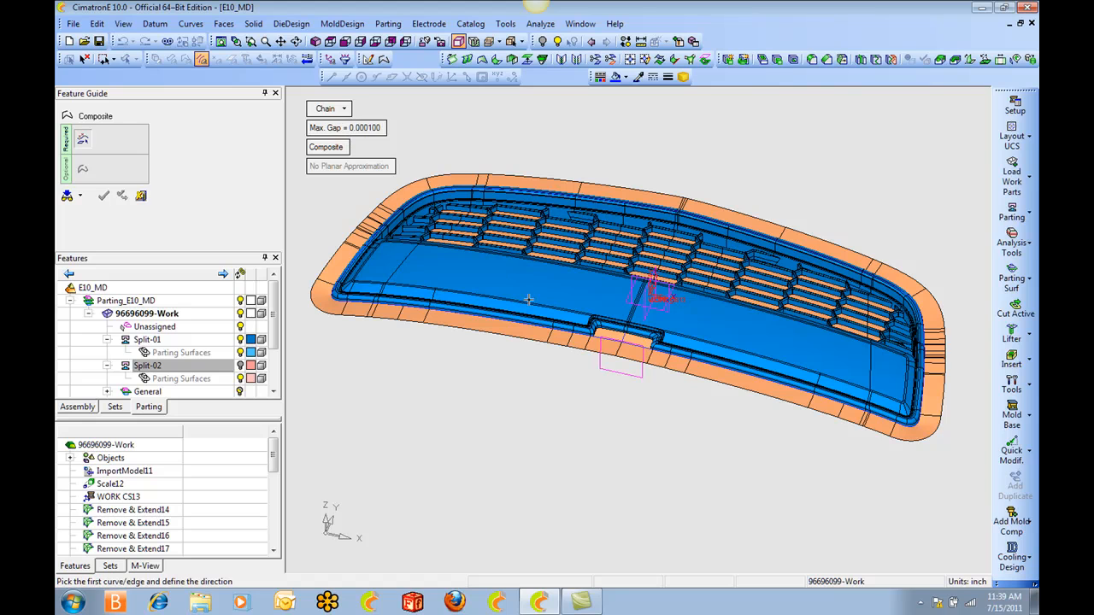
pyautogui.click(339, 113)
pyautogui.click(376, 155)
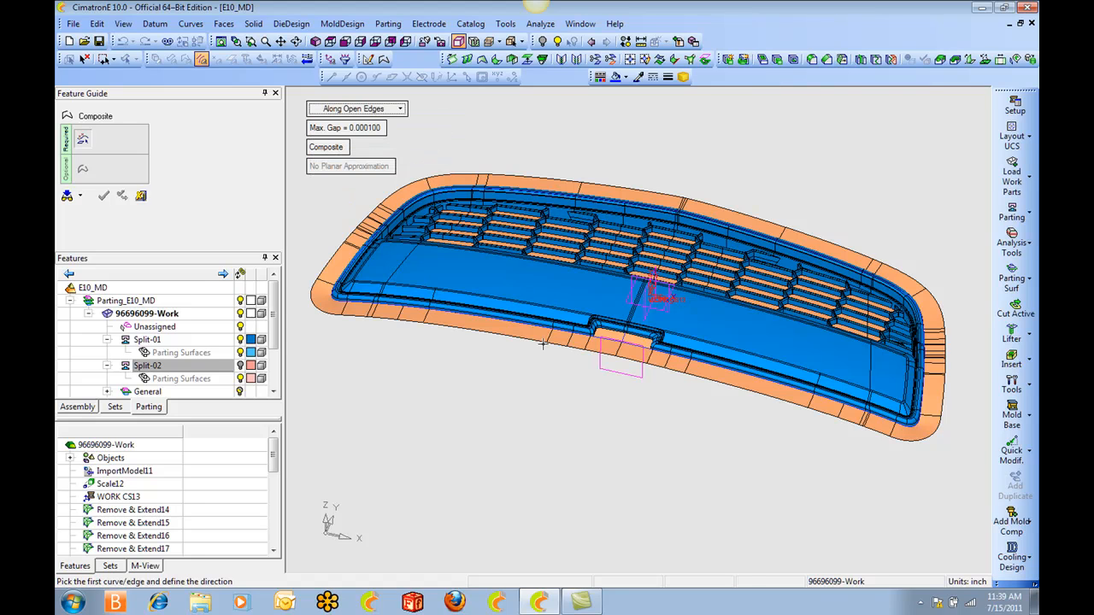
pyautogui.click(533, 342)
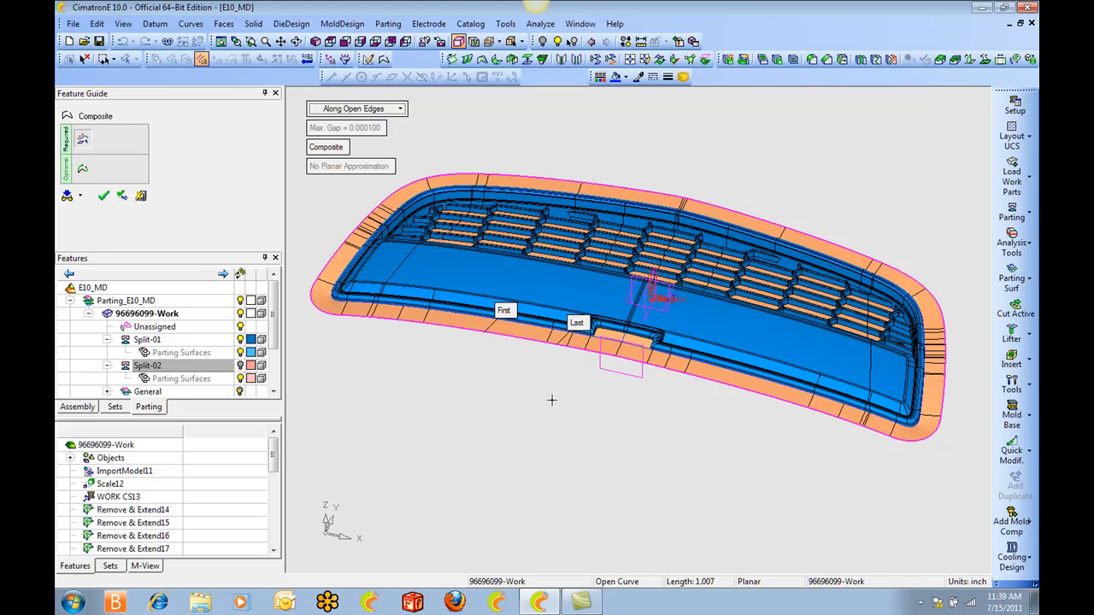
pyautogui.rightClick(551, 399)
pyautogui.click(552, 401)
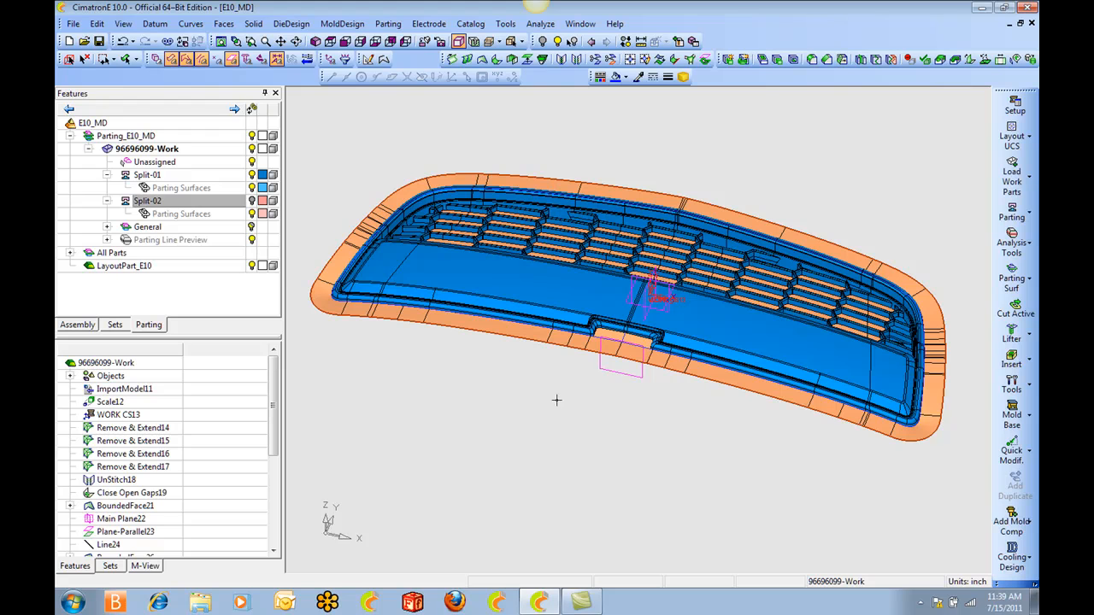
# Create an external parting surface outward from the outer boundary composite, with its splitting direction along Z and a width of 10.
pyautogui.click(330, 42)
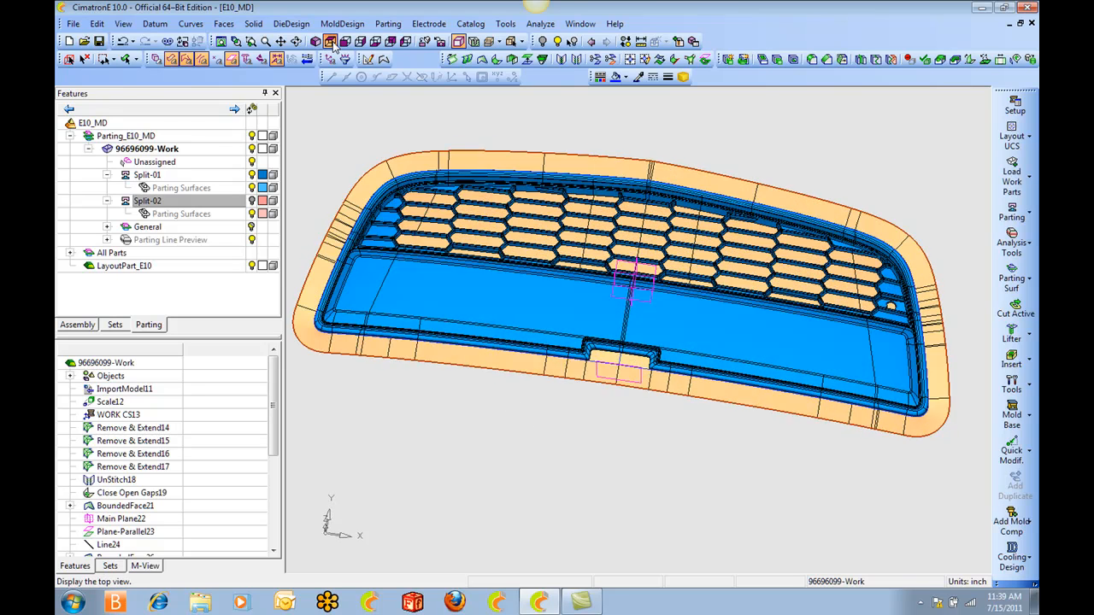
pyautogui.click(387, 23)
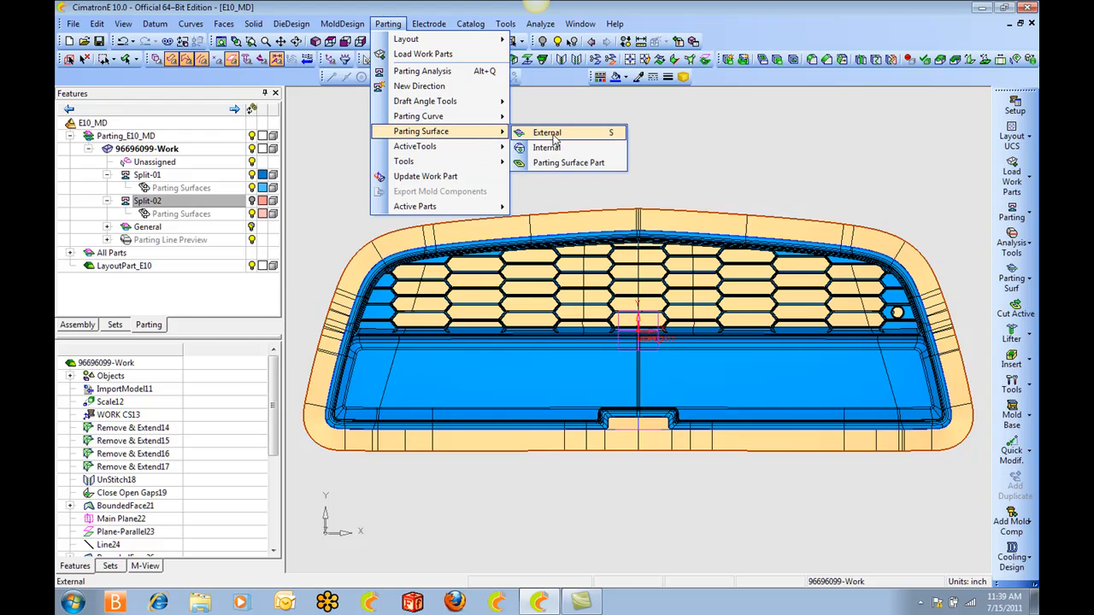
pyautogui.click(552, 135)
pyautogui.click(573, 331)
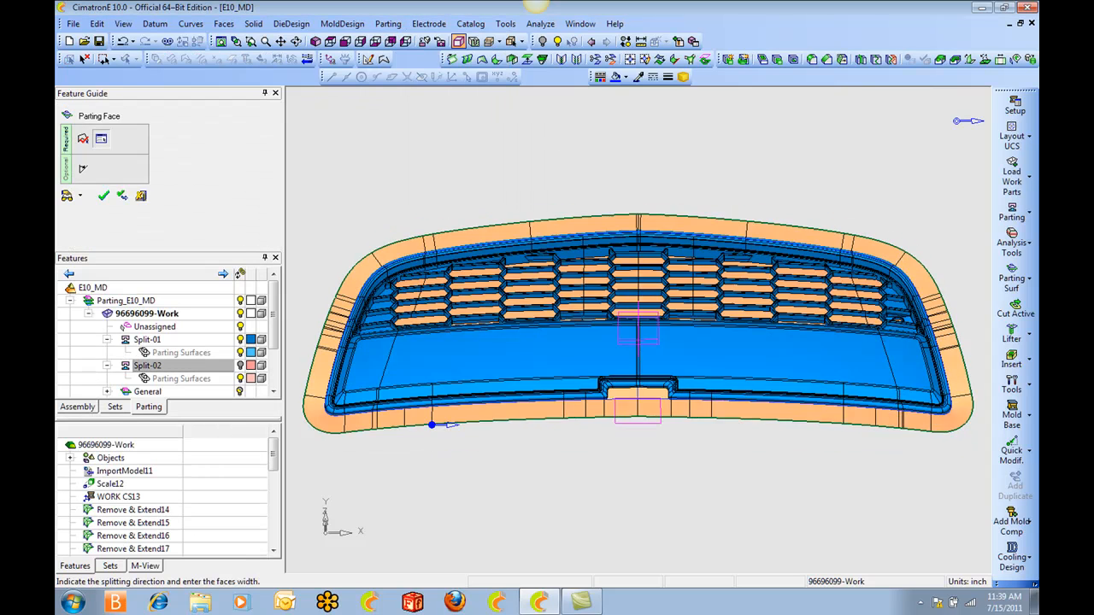
pyautogui.rightClick(959, 122)
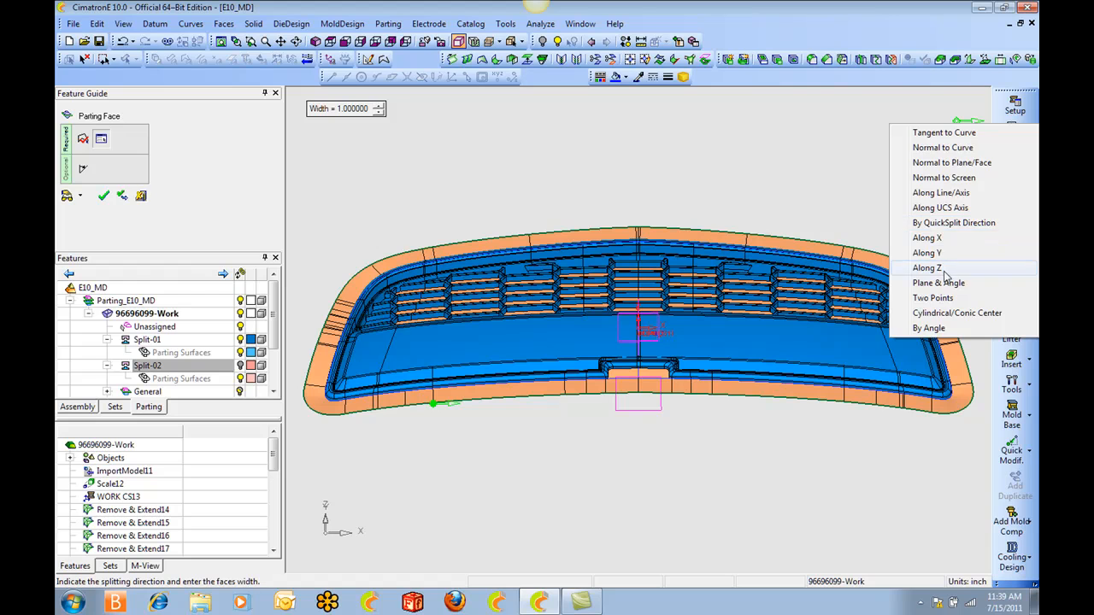
pyautogui.click(927, 268)
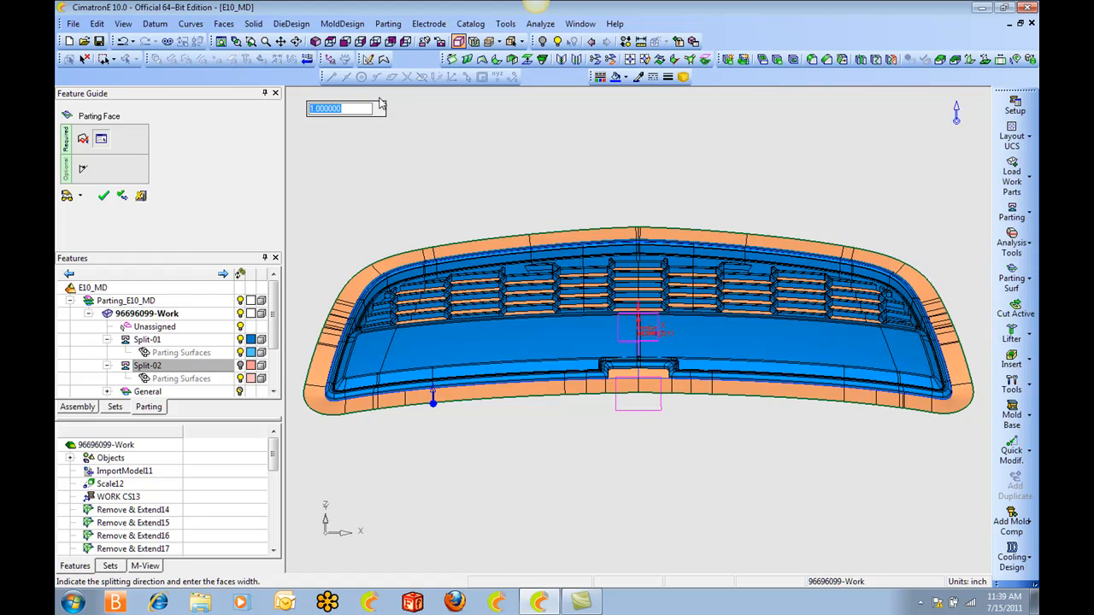
pyautogui.middleClick(534, 185)
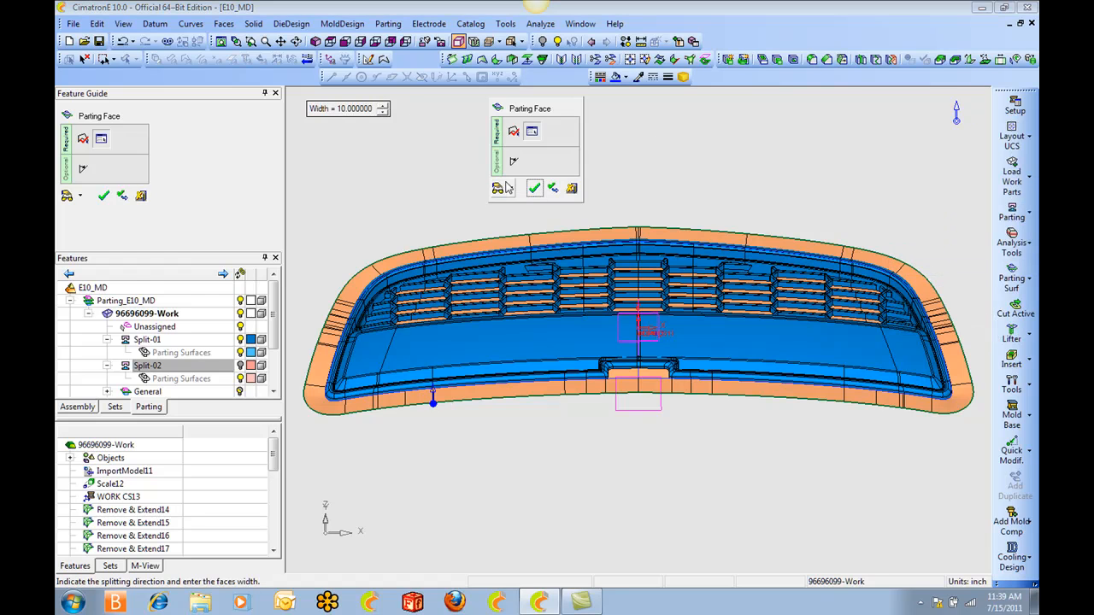
pyautogui.click(498, 181)
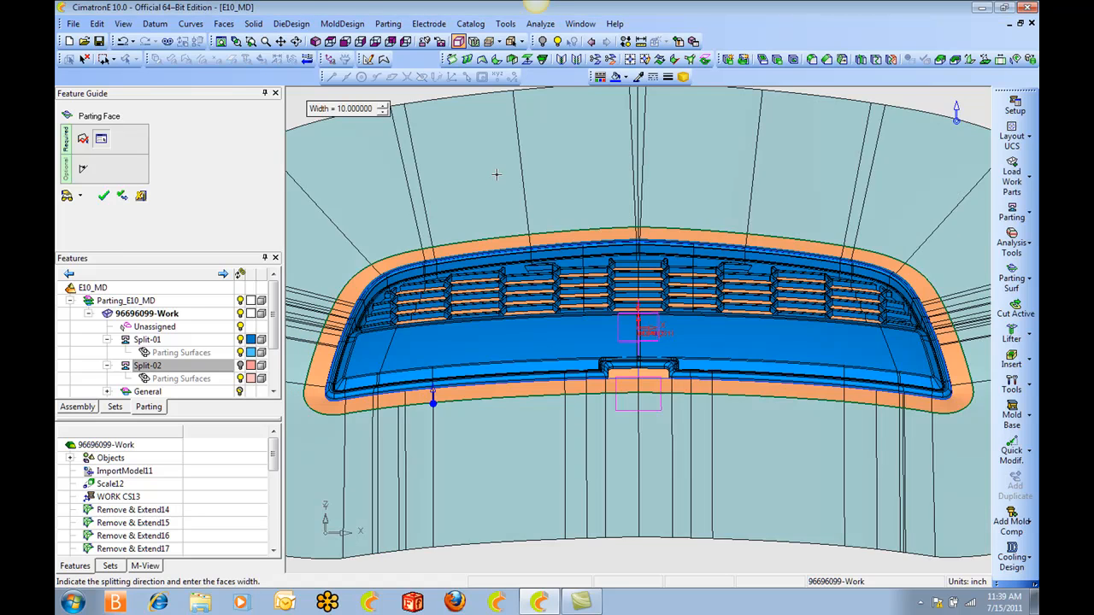
pyautogui.scroll(-5, 496, 174)
pyautogui.keyDown('ctrl'); pyautogui.moveTo(498, 176); pyautogui.dragTo(535, 206); pyautogui.keyUp('ctrl')
pyautogui.keyDown('ctrl'); pyautogui.moveTo(535, 205); pyautogui.dragTo(513, 188, button='middle'); pyautogui.keyUp('ctrl')
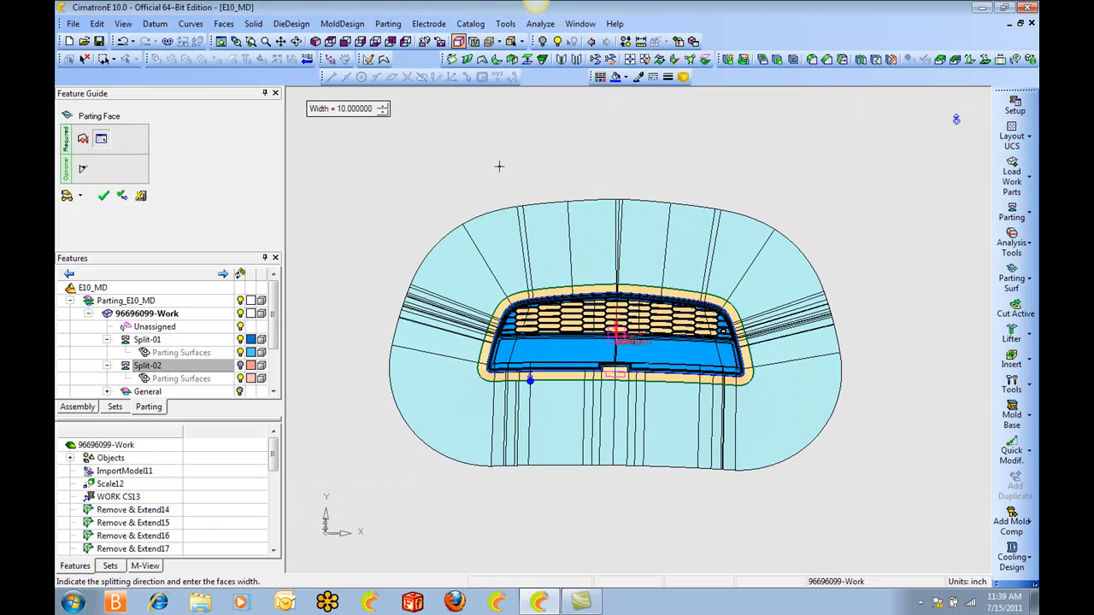
pyautogui.middleClick(489, 158)
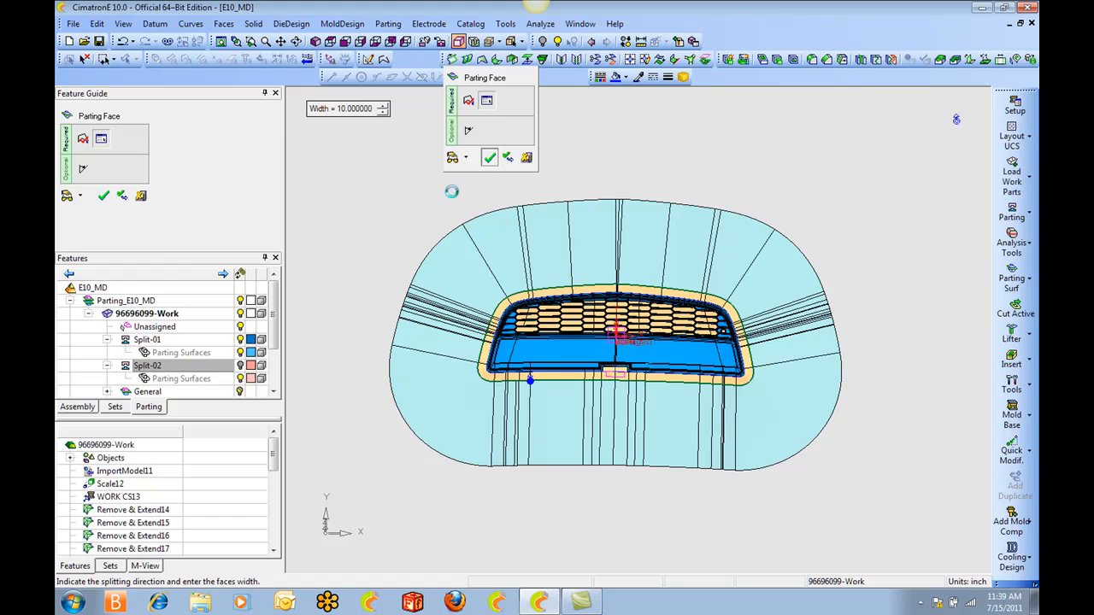
# Start a Parting Analysis and slide the split directions apart to check which faces are assigned.
pyautogui.moveTo(450, 188); pyautogui.dragTo(454, 154, button='middle')
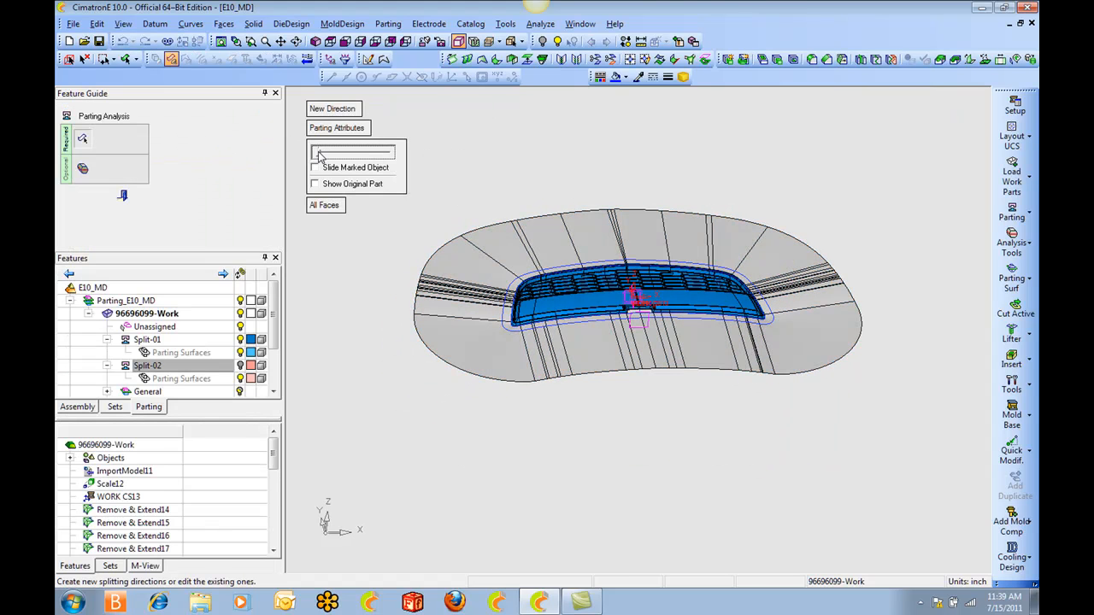
pyautogui.moveTo(319, 154); pyautogui.dragTo(367, 157)
pyautogui.moveTo(522, 244); pyautogui.dragTo(548, 223, button='middle')
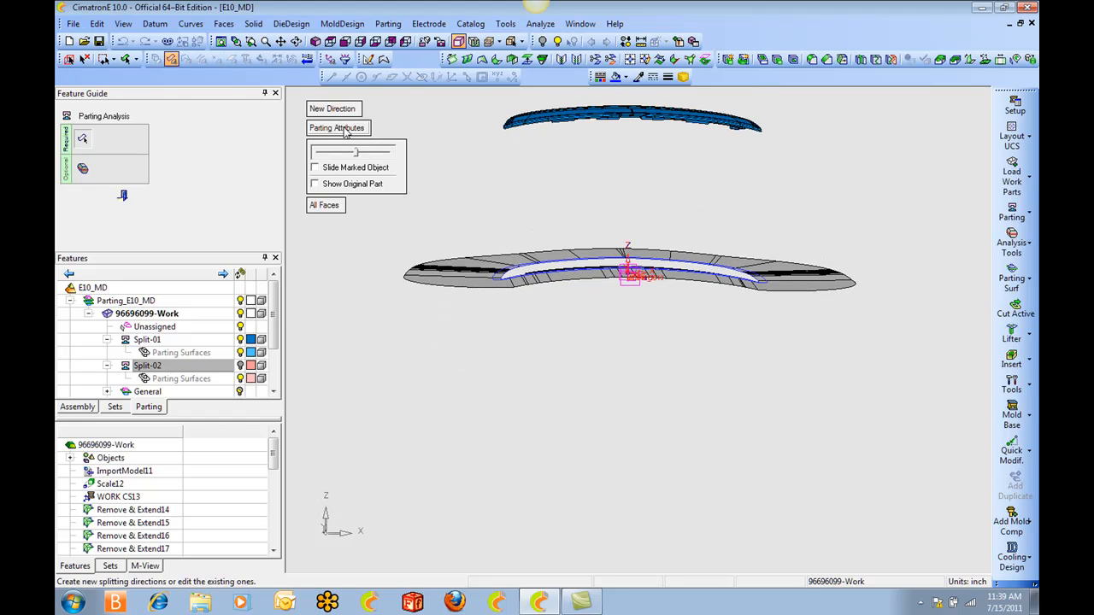
# Assign the outer parting surface faces as parting surfaces to both the Split-01 and Split-02 directions, and close the Parting Analysis.
pyautogui.click(346, 129)
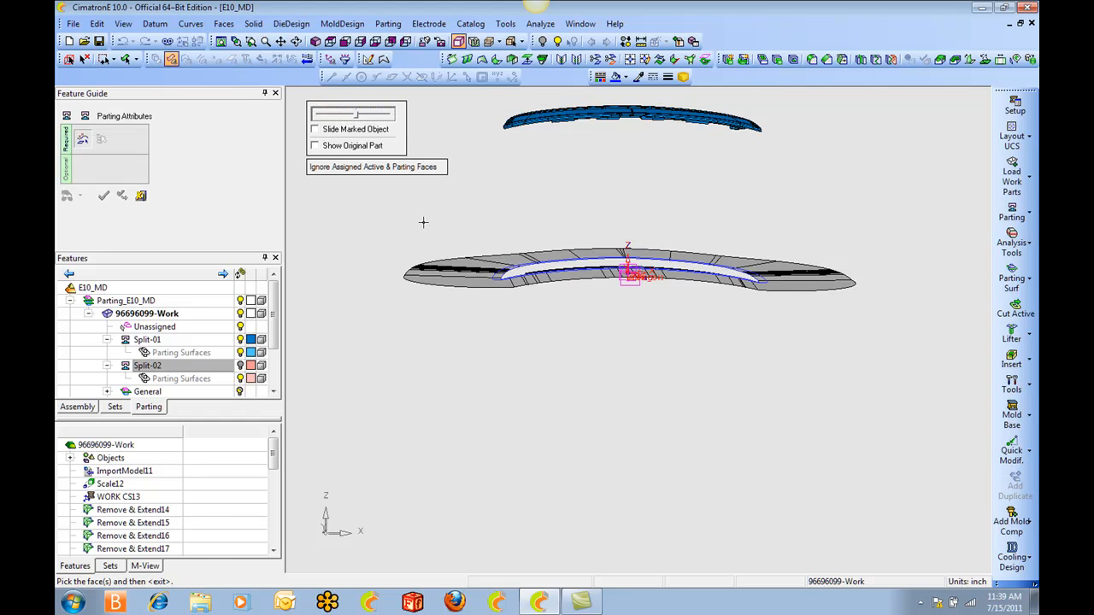
pyautogui.moveTo(370, 224); pyautogui.dragTo(883, 343)
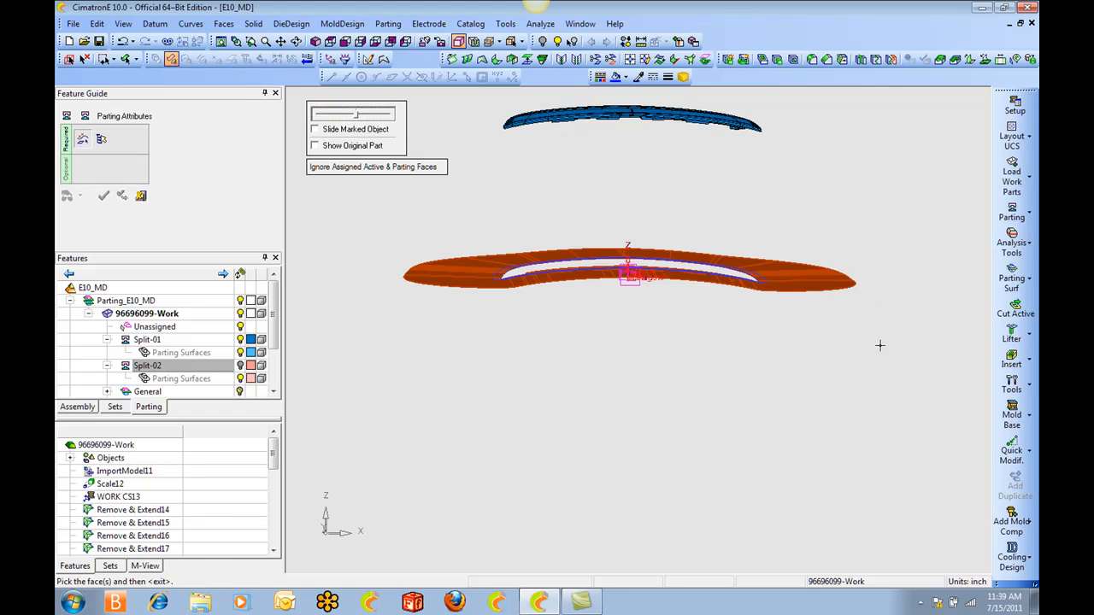
pyautogui.middleClick(880, 345)
pyautogui.click(552, 142)
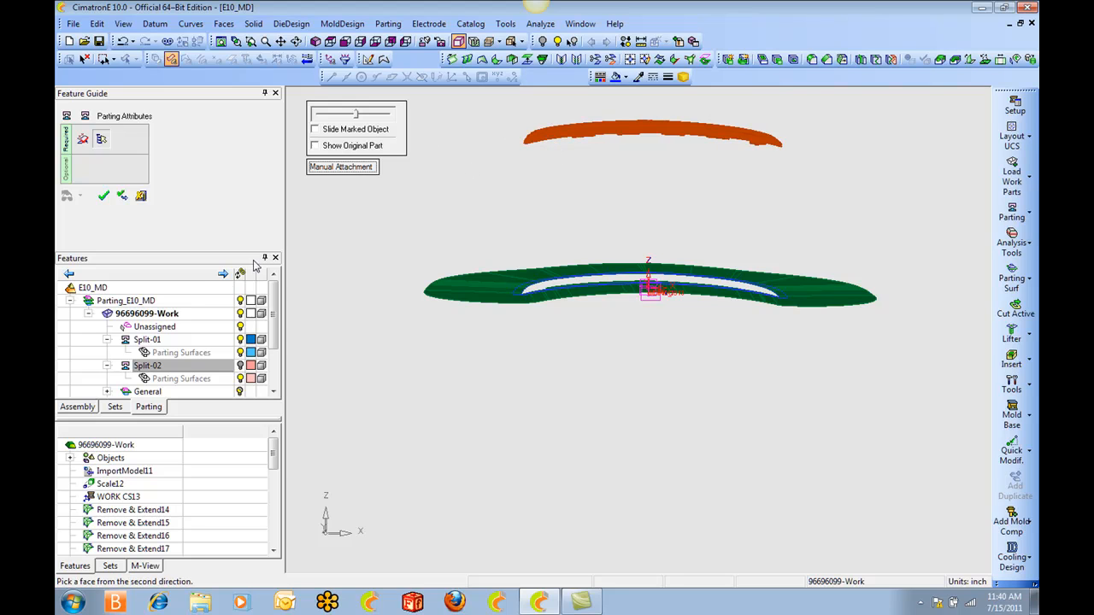
pyautogui.click(243, 369)
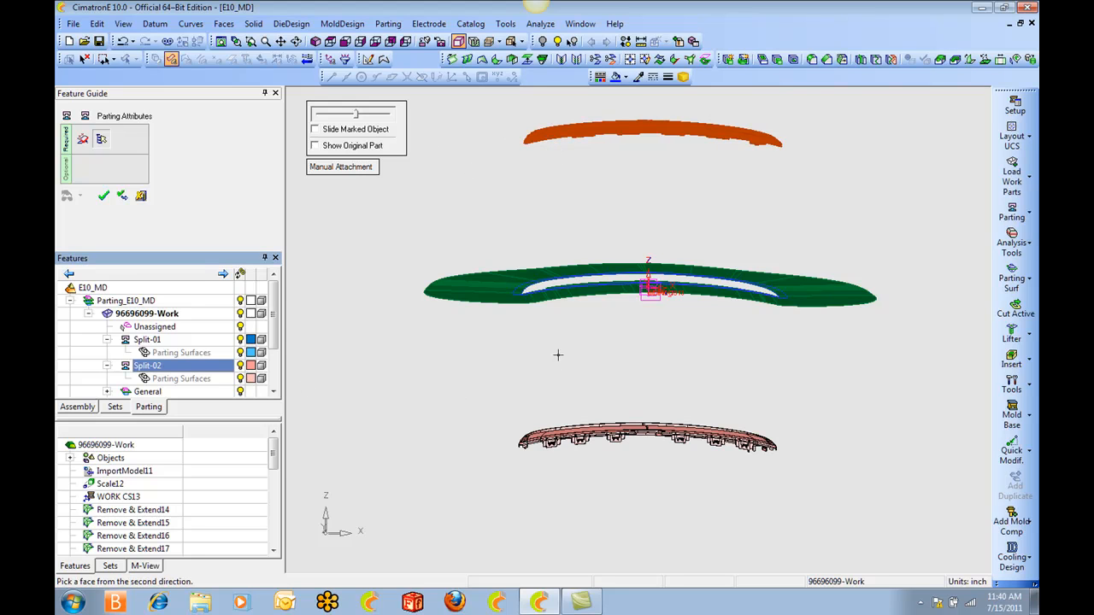
pyautogui.click(608, 437)
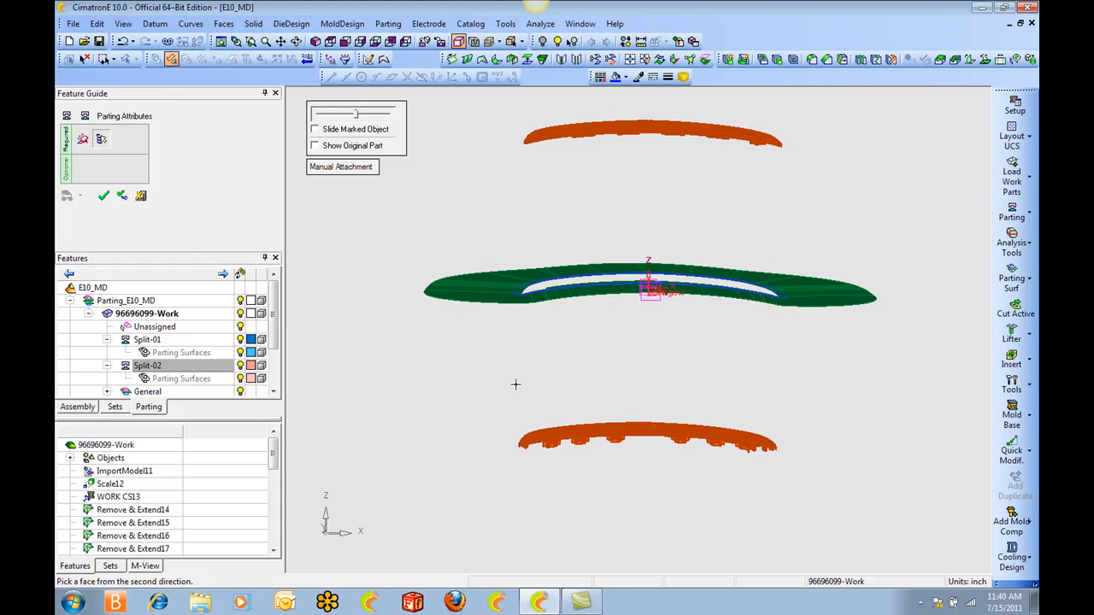
pyautogui.rightClick(516, 385)
pyautogui.click(512, 383)
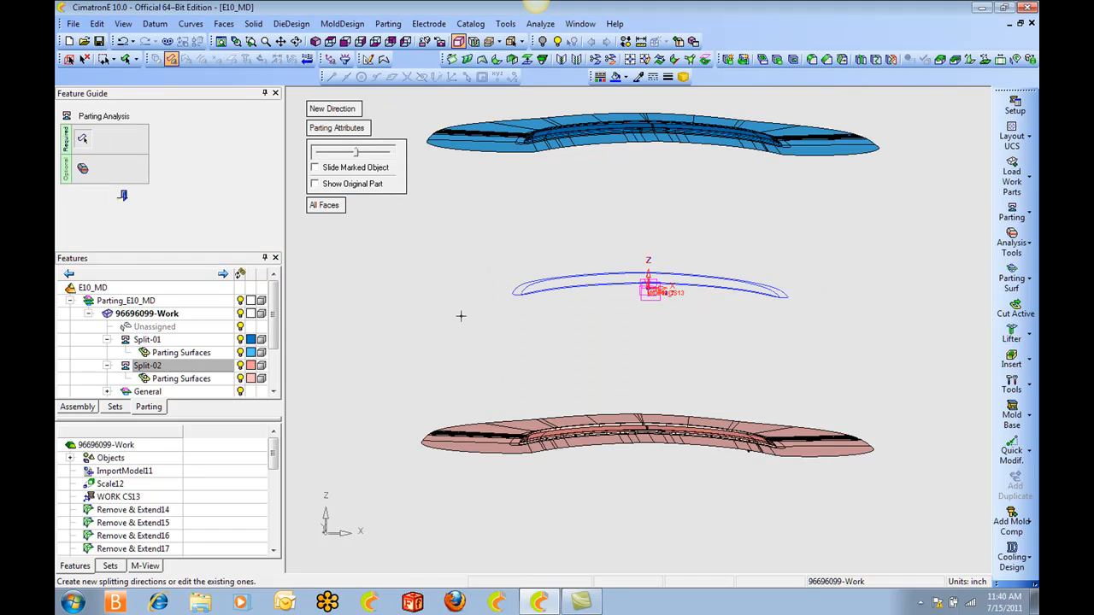
pyautogui.moveTo(355, 152)
pyautogui.mouseDown()
pyautogui.moveTo(316, 154)
pyautogui.moveTo(355, 154)
pyautogui.mouseUp()
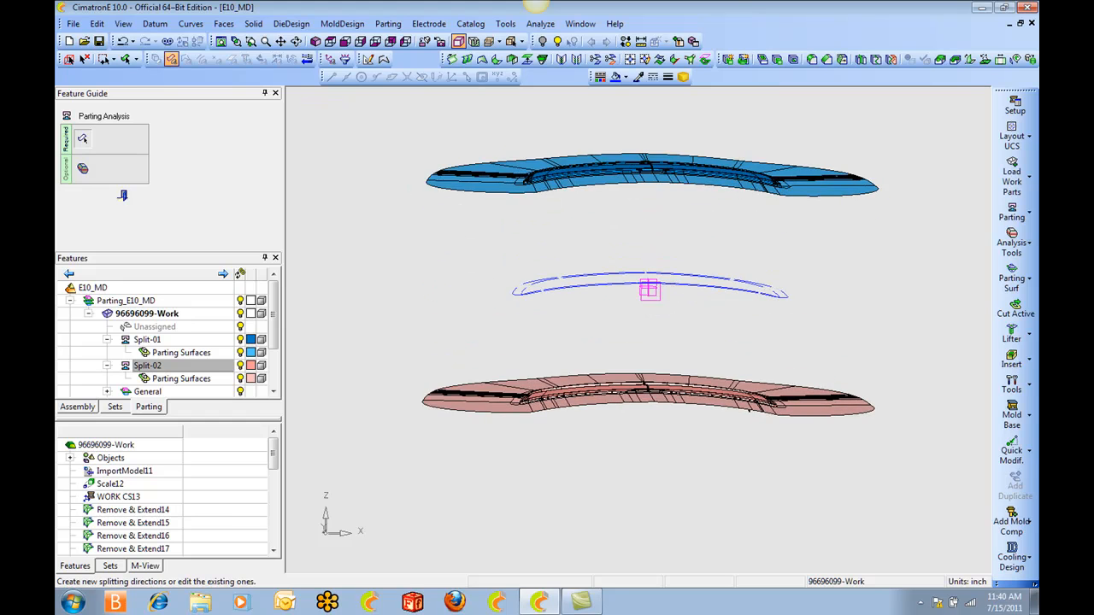
pyautogui.click(123, 196)
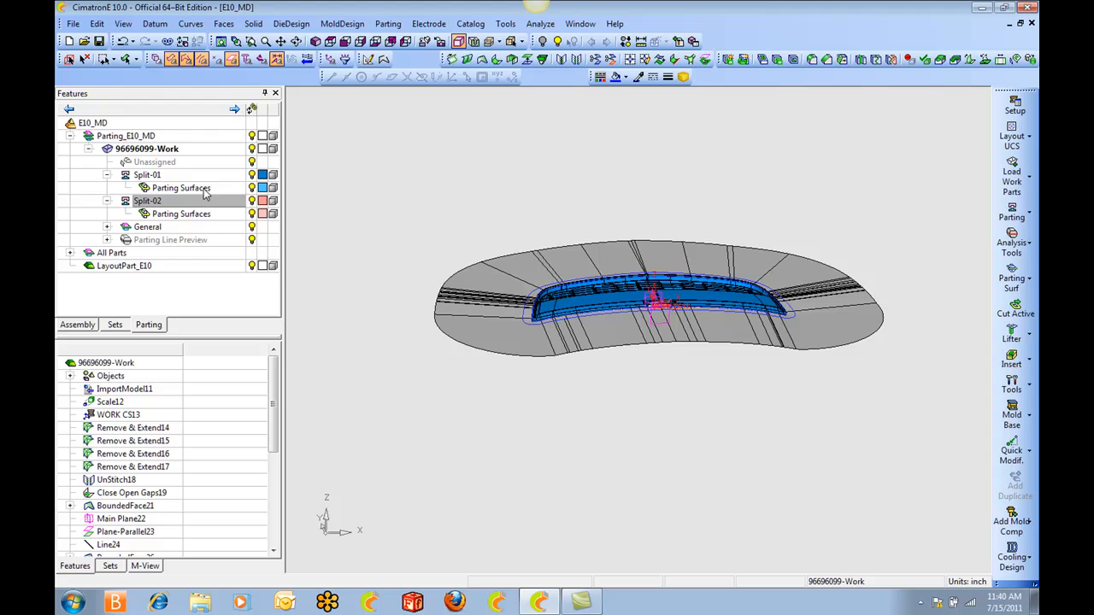
# Start a new mold base in the top-level assembly using the 8 Plates type from PME Inch Configurations.
pyautogui.click(80, 326)
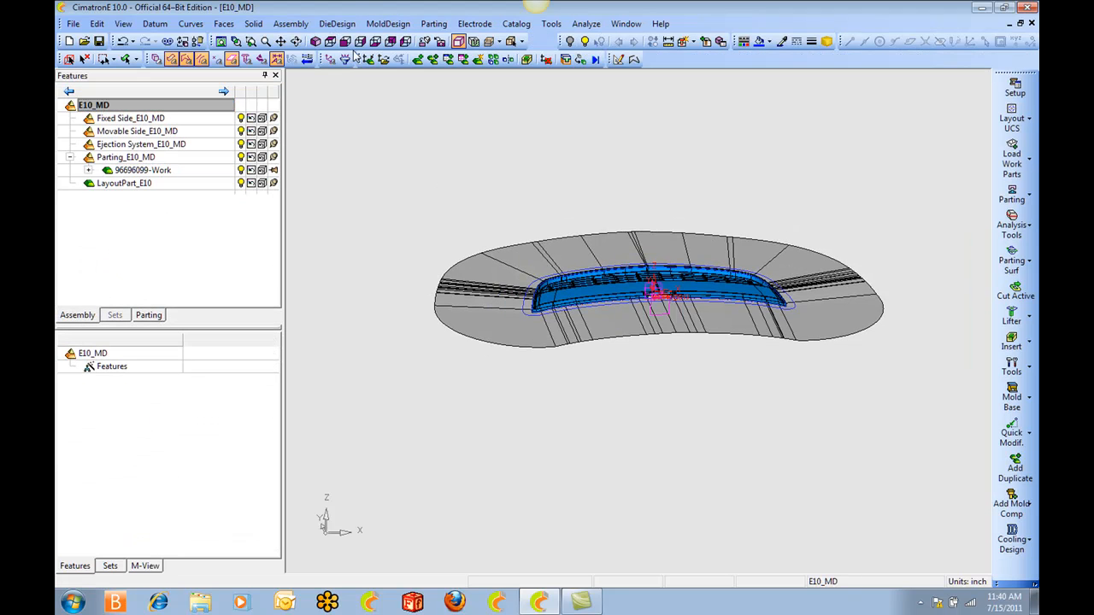
pyautogui.click(388, 24)
pyautogui.moveTo(436, 69)
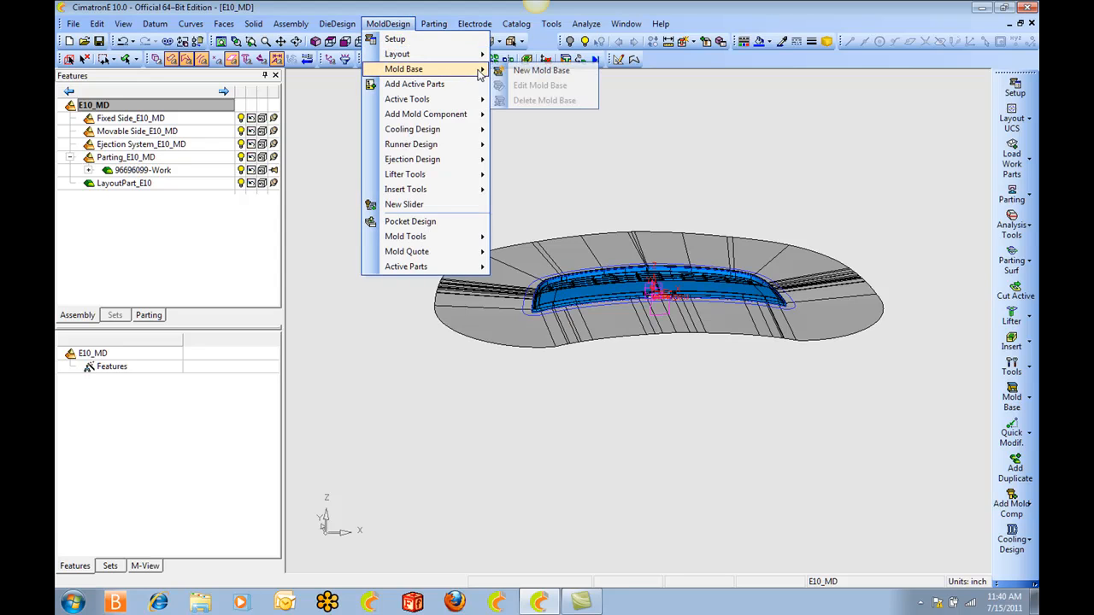
pyautogui.click(516, 71)
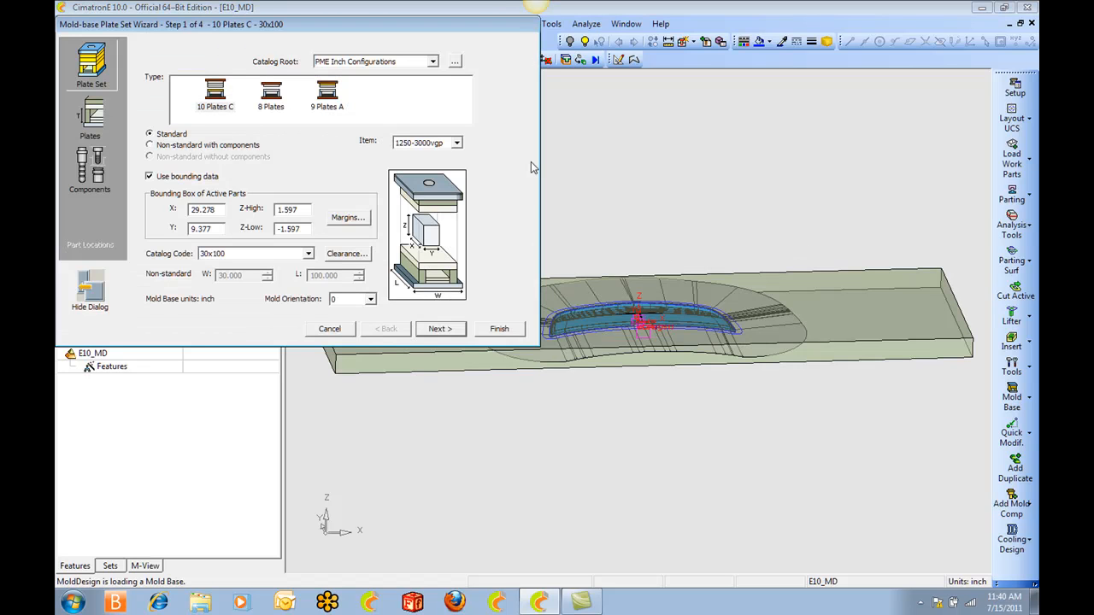
pyautogui.click(273, 99)
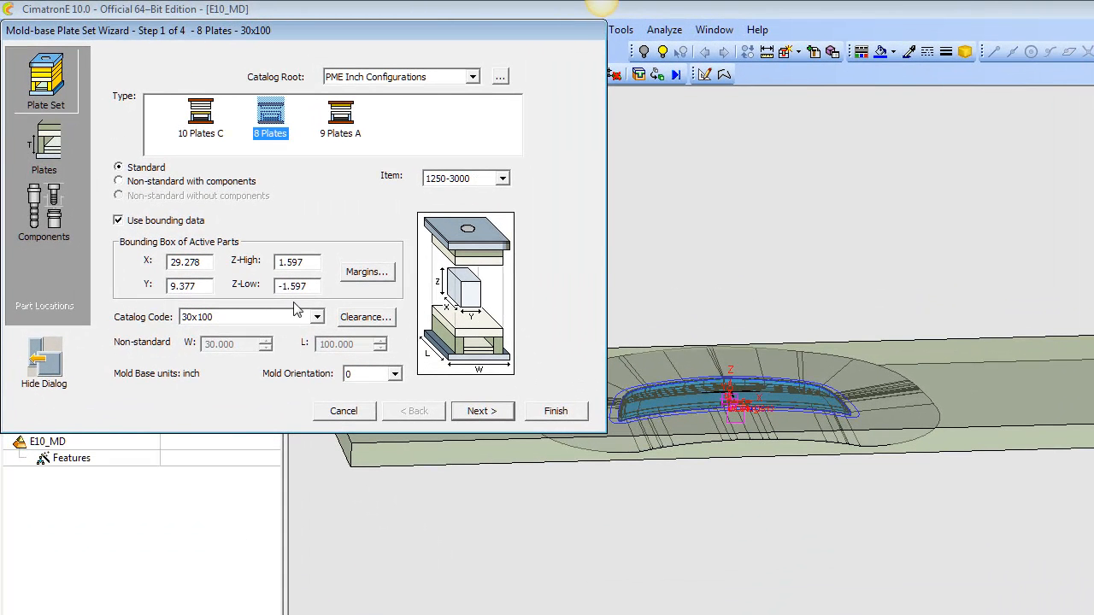
# Choose item 250-500 with catalog code 20x42 for the mold base, check its fit around the part, and continue to the plate configuration.
pyautogui.click(317, 317)
pyautogui.click(503, 180)
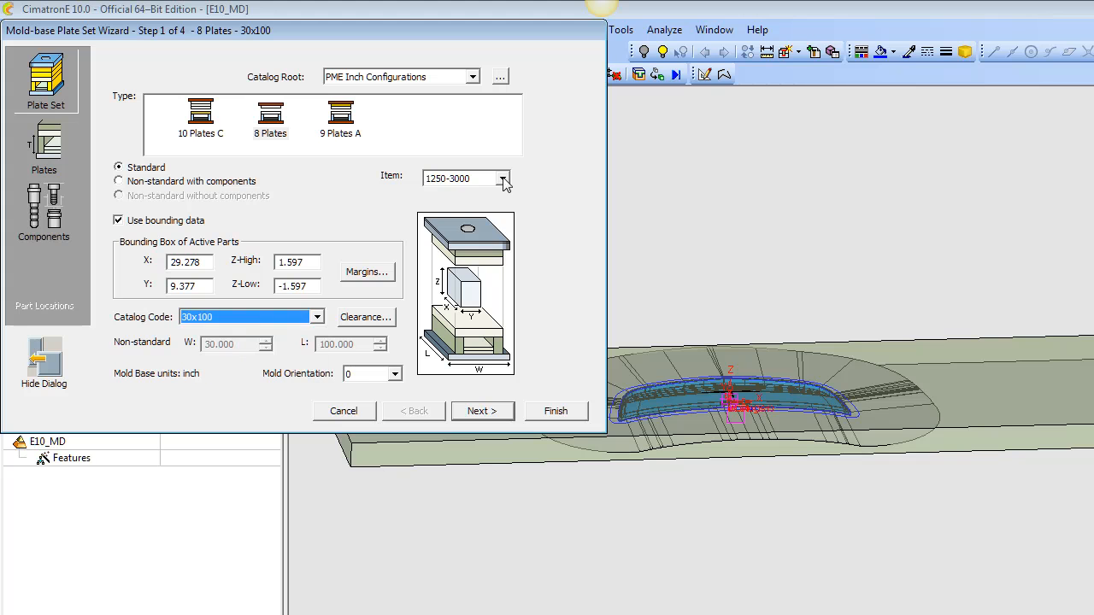
pyautogui.click(503, 180)
pyautogui.click(444, 205)
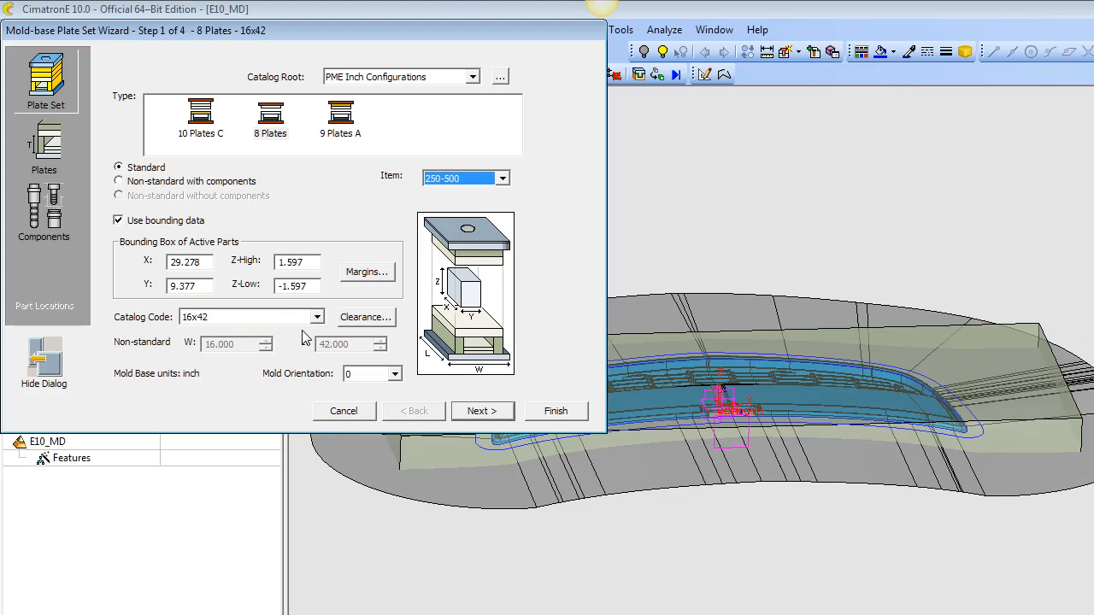
pyautogui.click(317, 317)
pyautogui.click(318, 375)
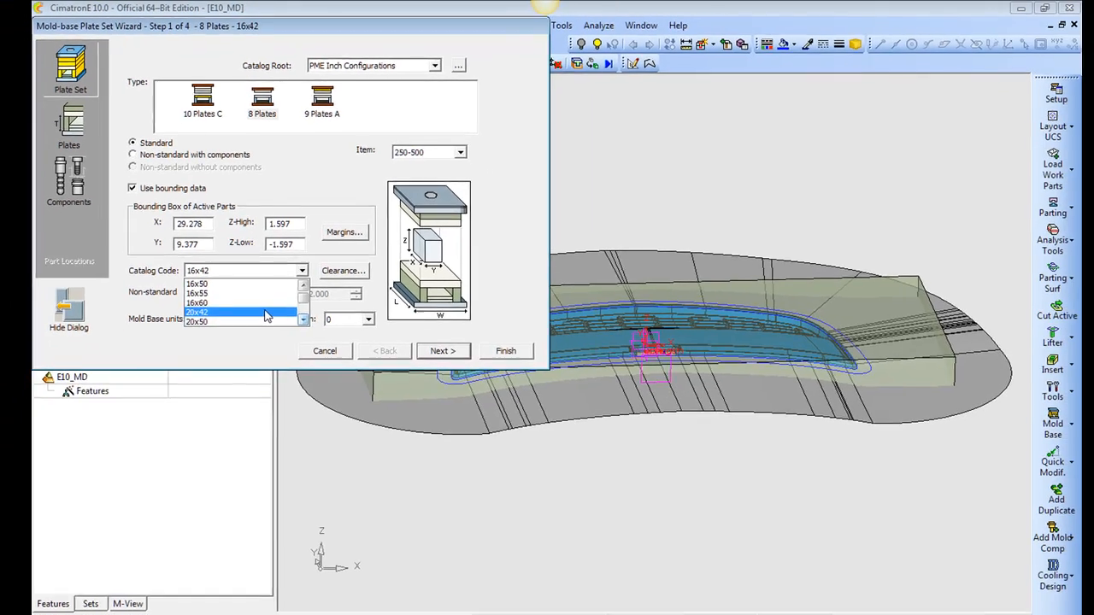
pyautogui.click(295, 366)
pyautogui.moveTo(363, 28); pyautogui.dragTo(267, 183)
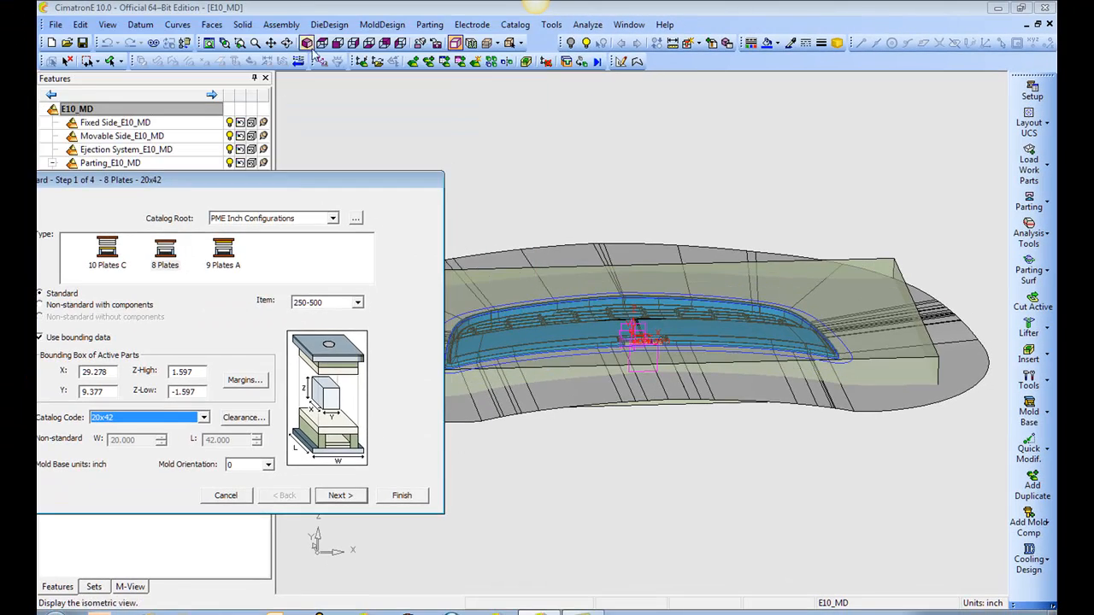
pyautogui.click(321, 45)
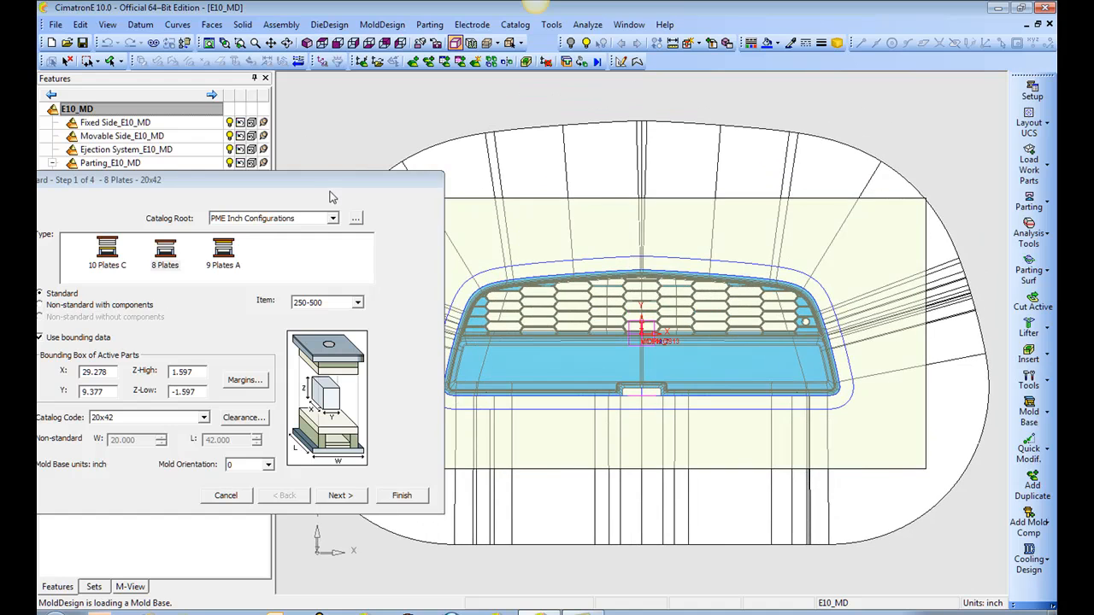
pyautogui.moveTo(335, 184); pyautogui.dragTo(493, 100)
pyautogui.click(516, 408)
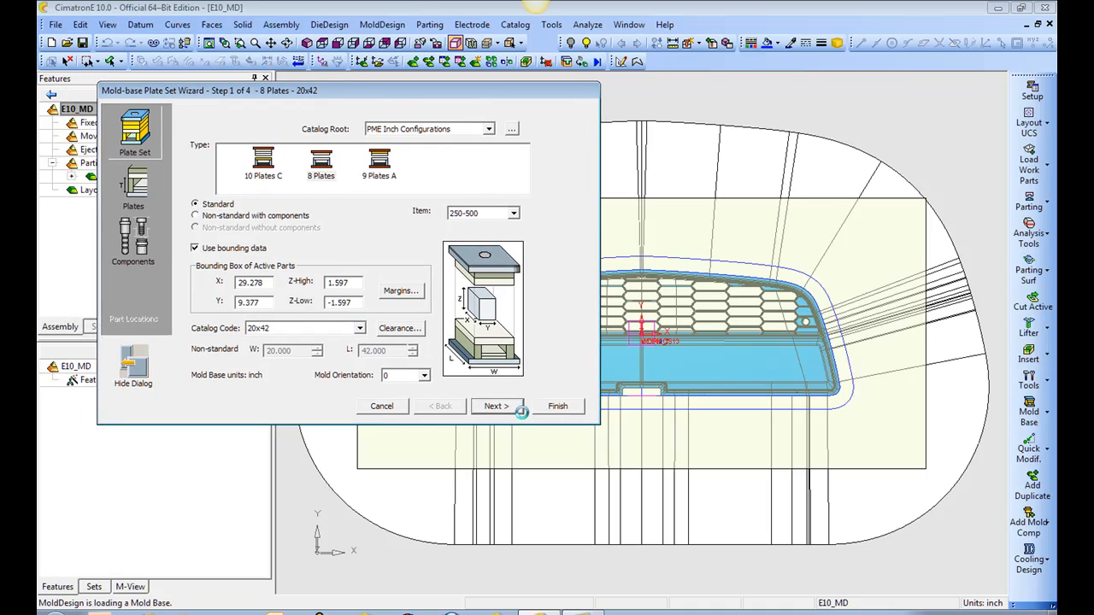
# Set the thickness of the P2 cavity block and the P3 core block to 6.000.
pyautogui.moveTo(392, 91); pyautogui.dragTo(144, 88)
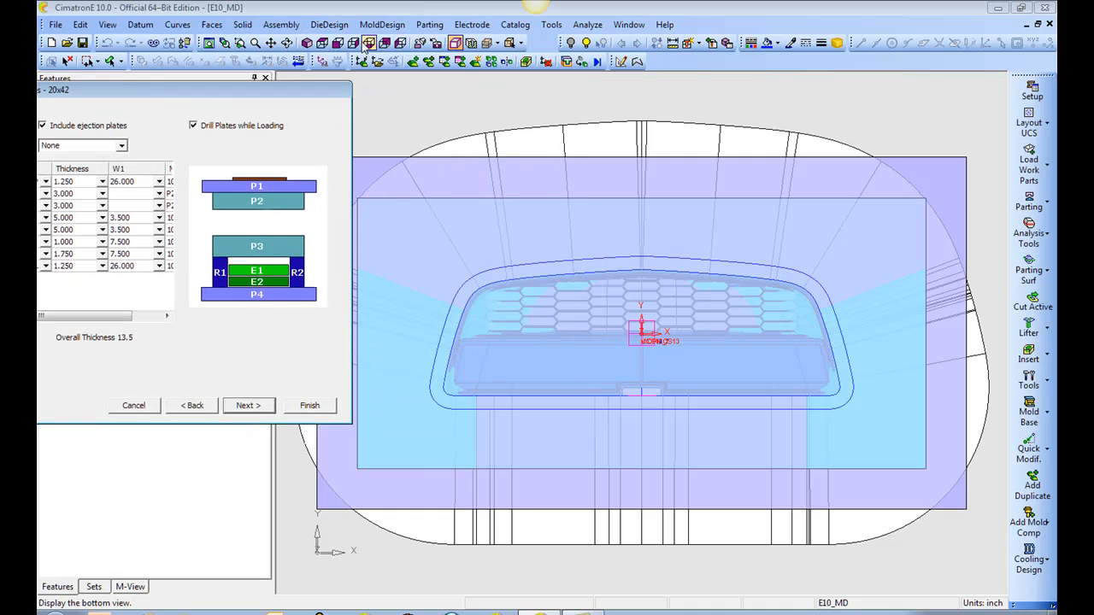
pyautogui.click(355, 46)
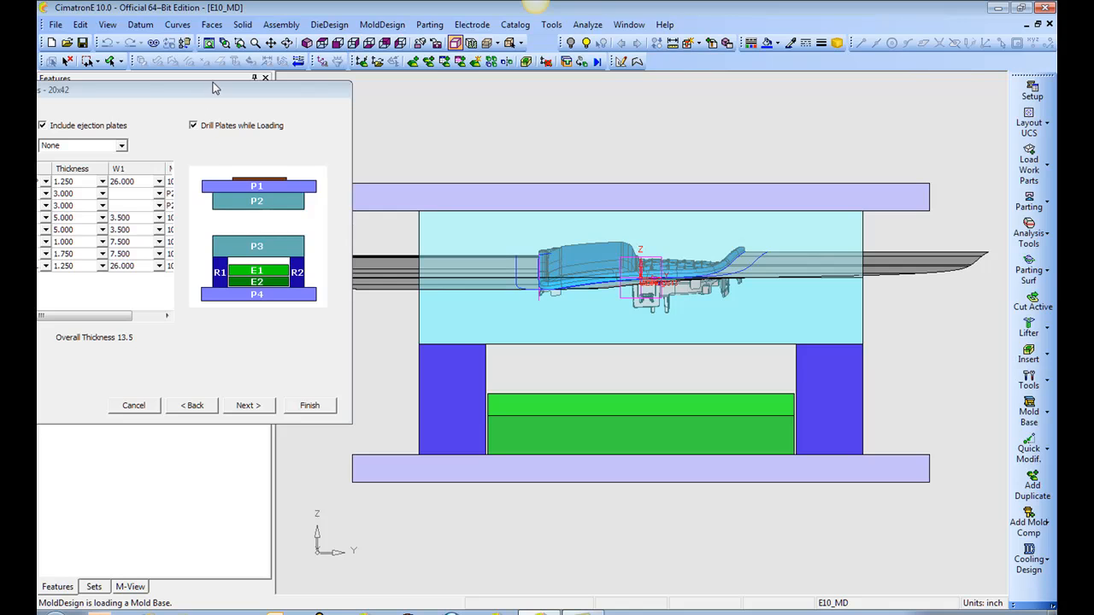
pyautogui.moveTo(218, 92); pyautogui.dragTo(314, 89)
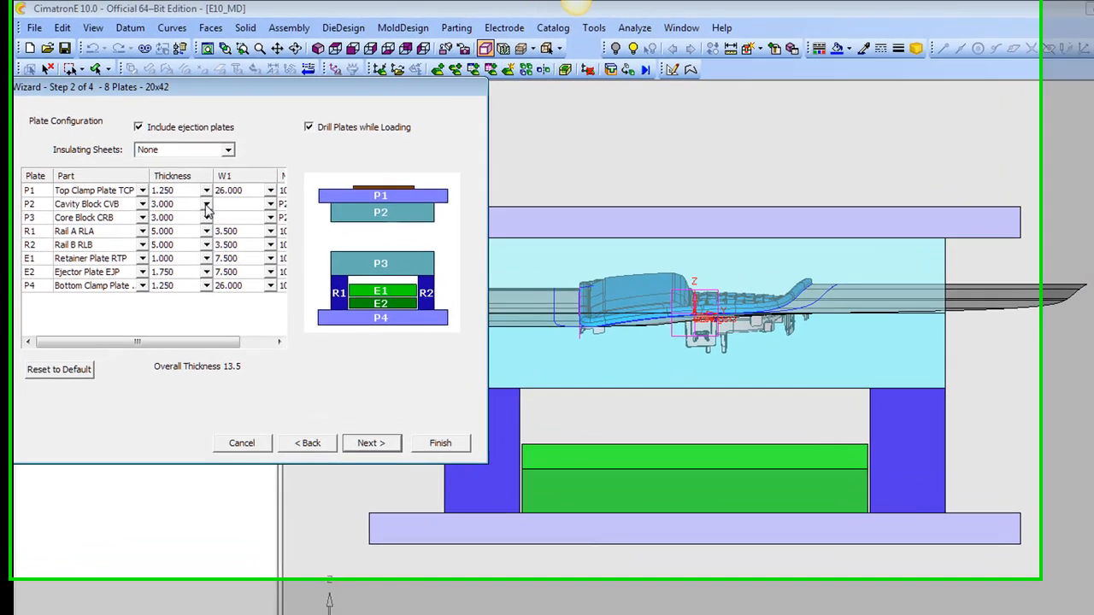
pyautogui.click(207, 181)
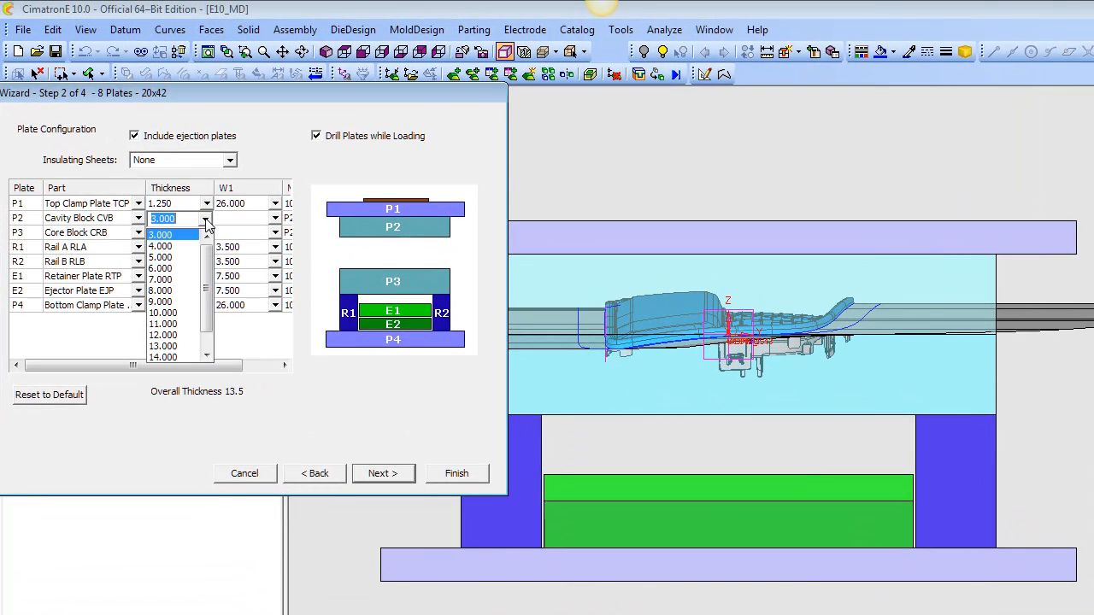
pyautogui.click(170, 268)
pyautogui.click(206, 218)
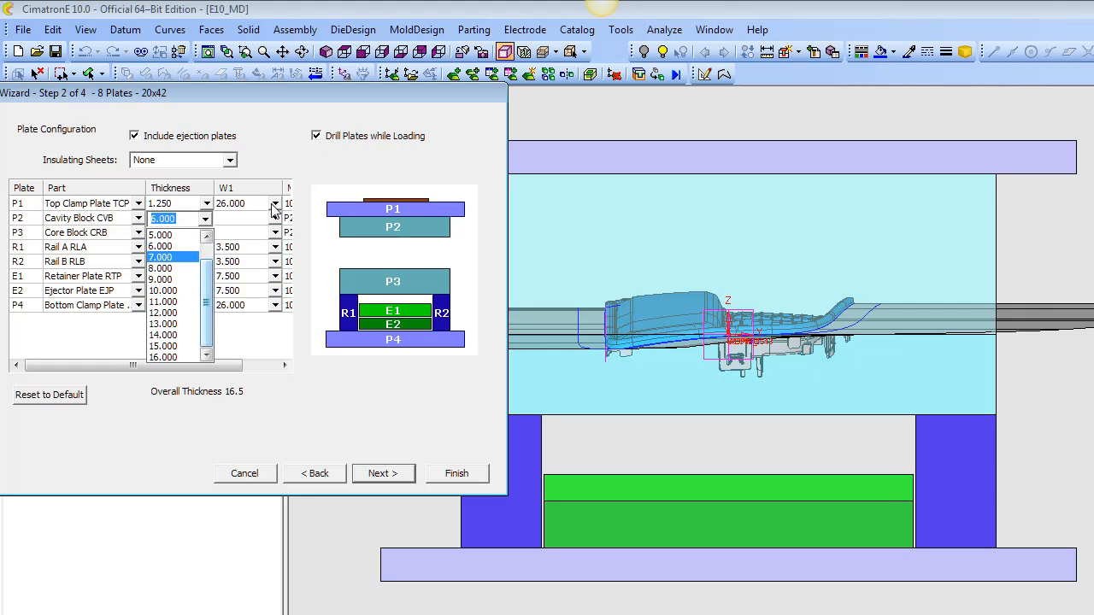
pyautogui.click(206, 219)
pyautogui.click(205, 233)
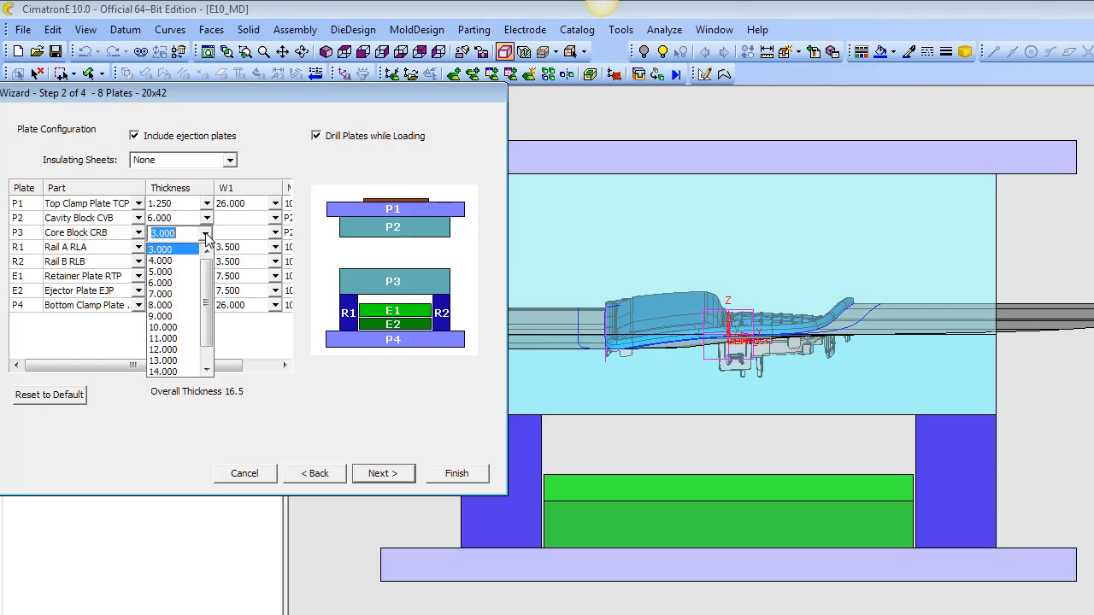
pyautogui.click(175, 283)
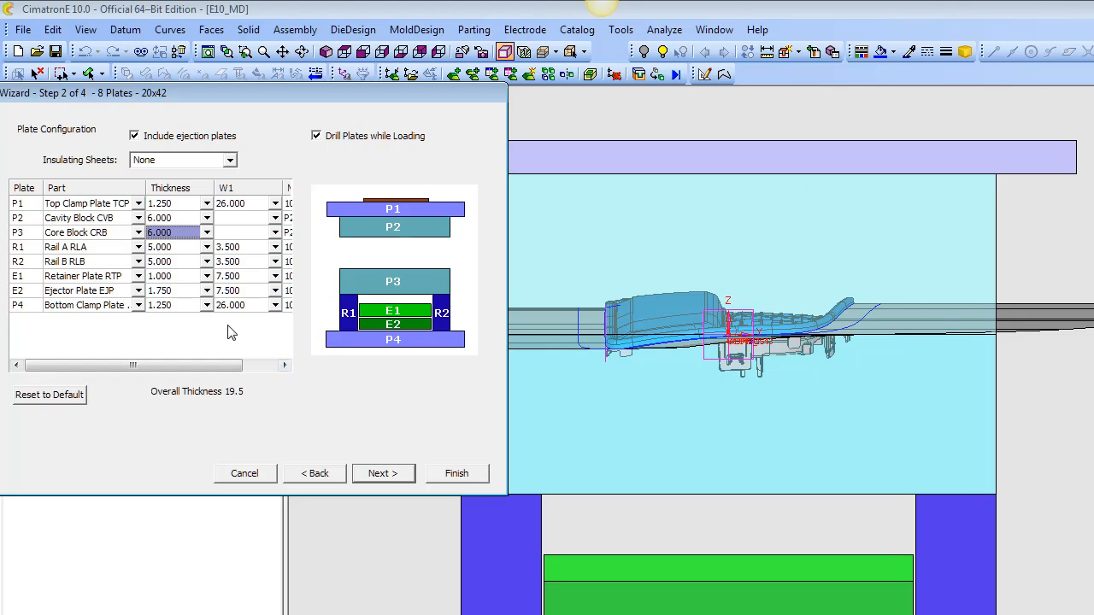
# Set the thickness of rails R1 and R2 to 6.000.
pyautogui.click(206, 248)
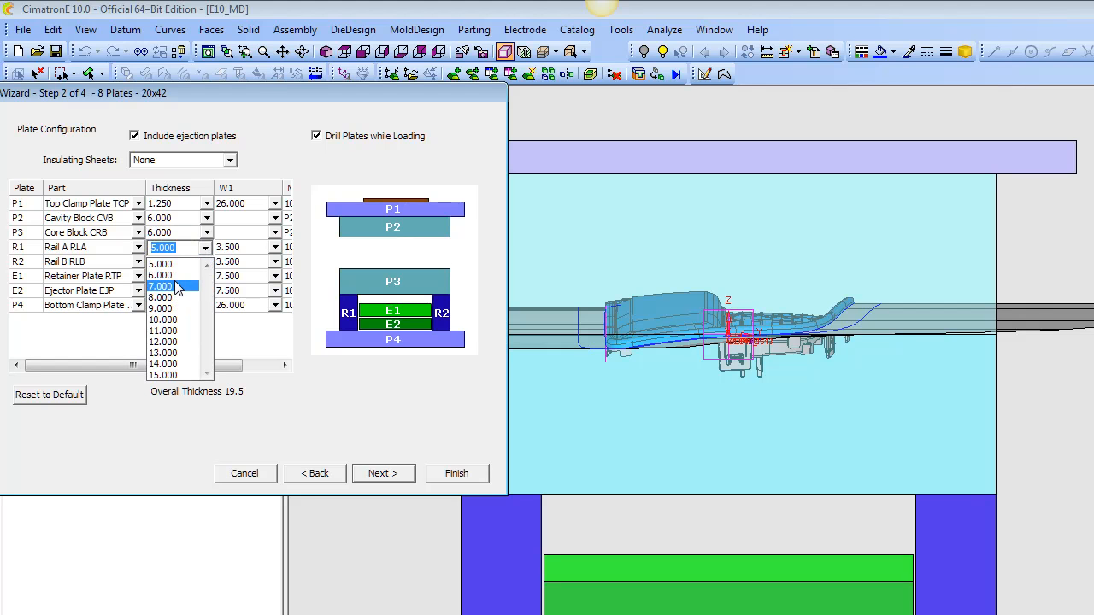
pyautogui.click(176, 276)
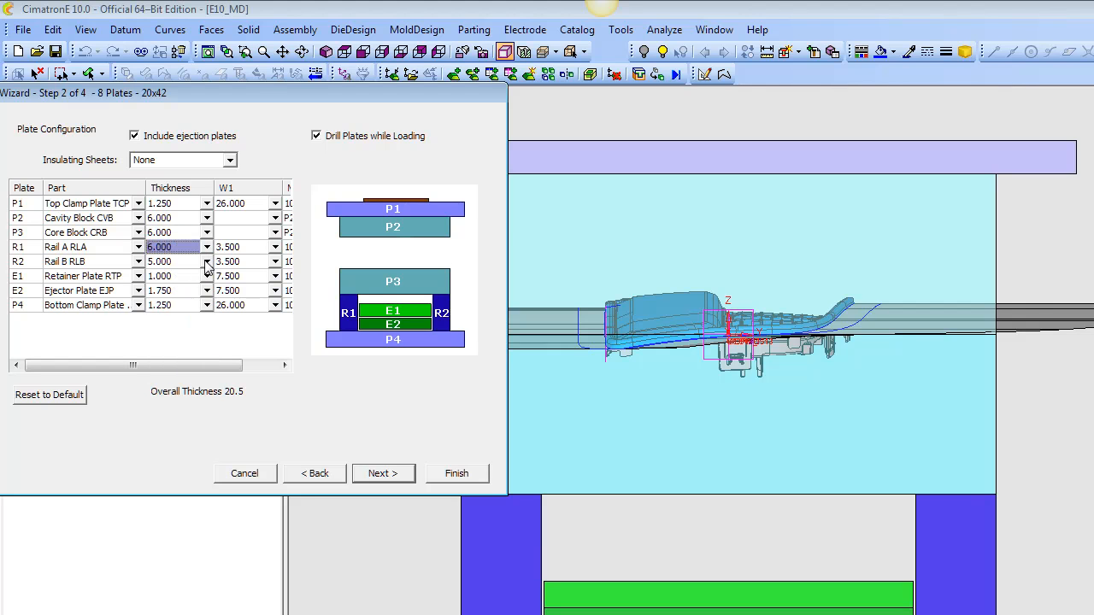
pyautogui.click(206, 261)
pyautogui.click(174, 292)
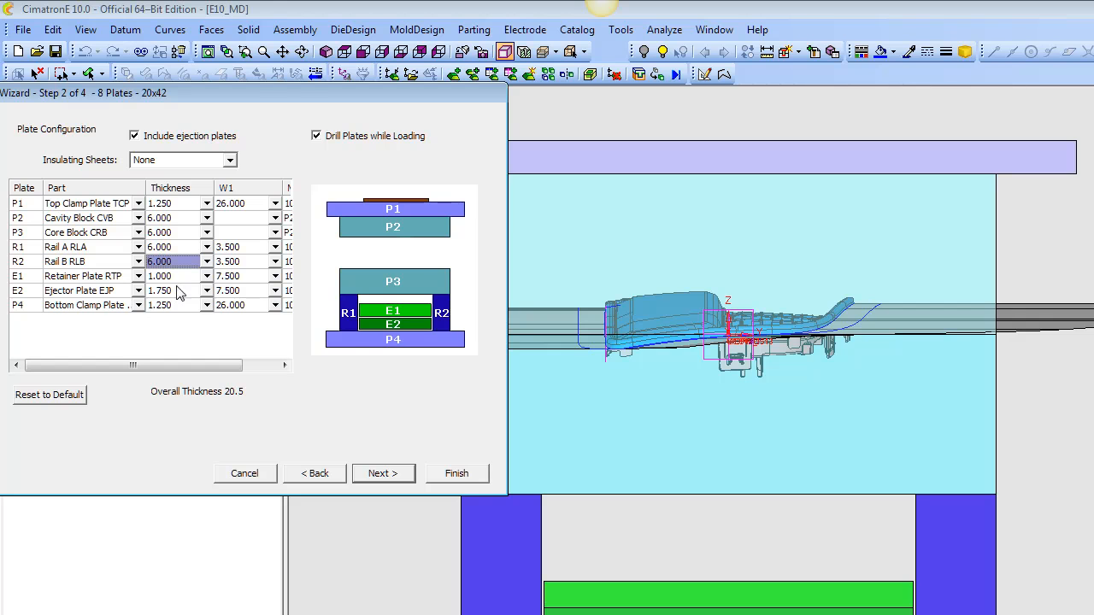
# Return to the plate set settings and set the mold clearance to -1 on the fixed side and -1.5 on the movable side.
pyautogui.click(316, 473)
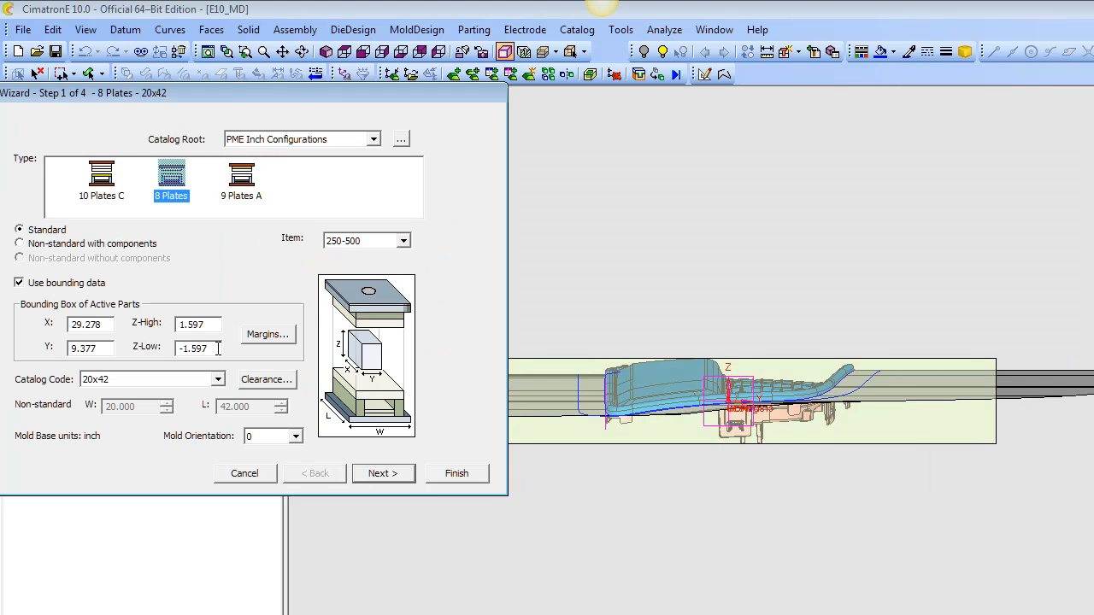
pyautogui.click(280, 384)
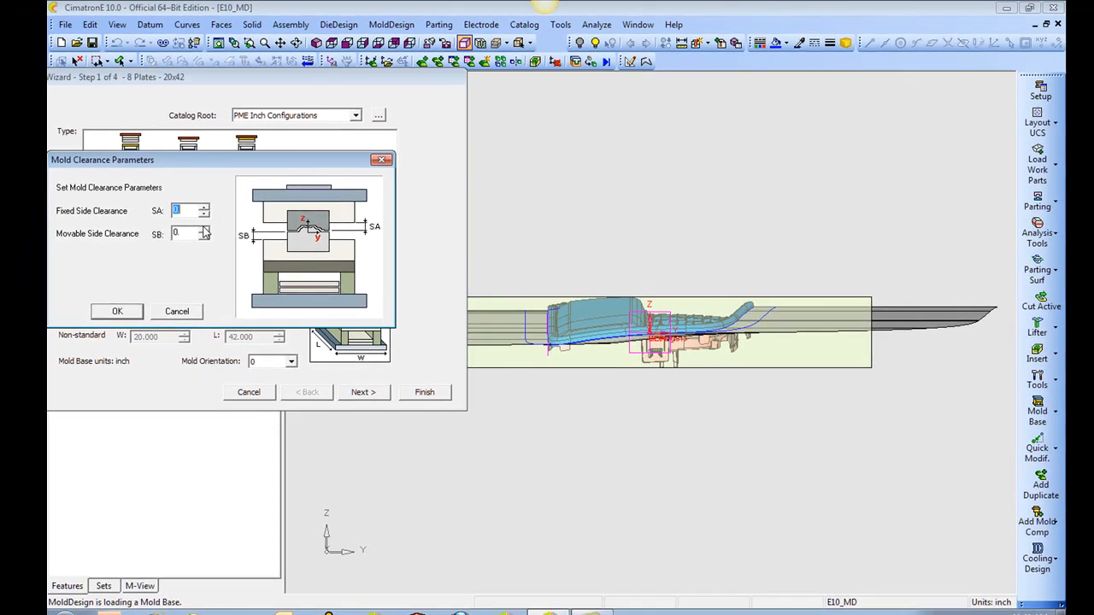
pyautogui.write('1')
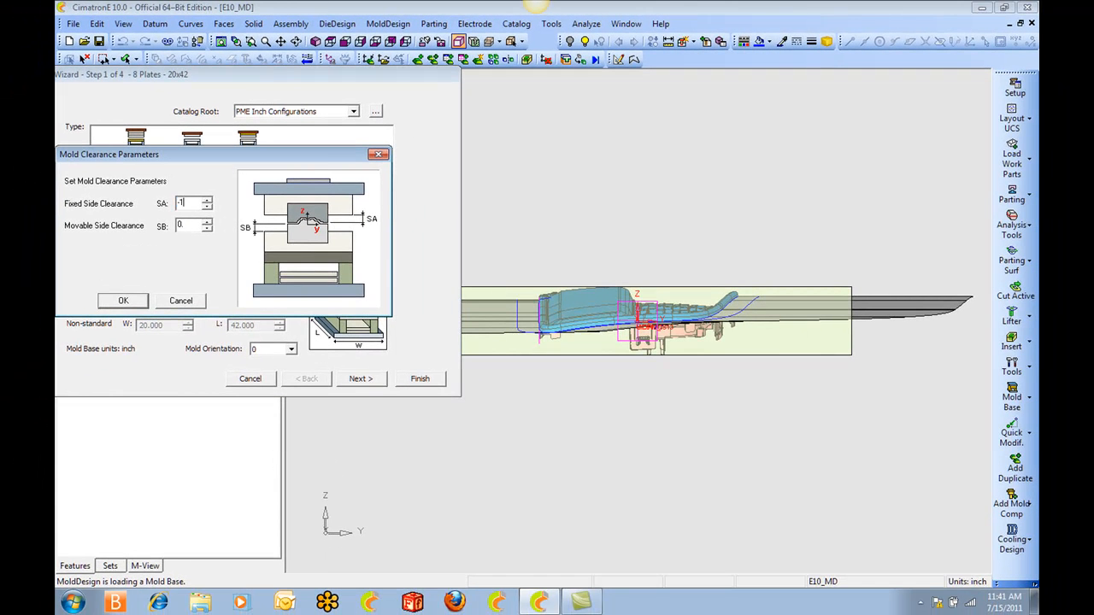
pyautogui.press('Return')
pyautogui.click(272, 306)
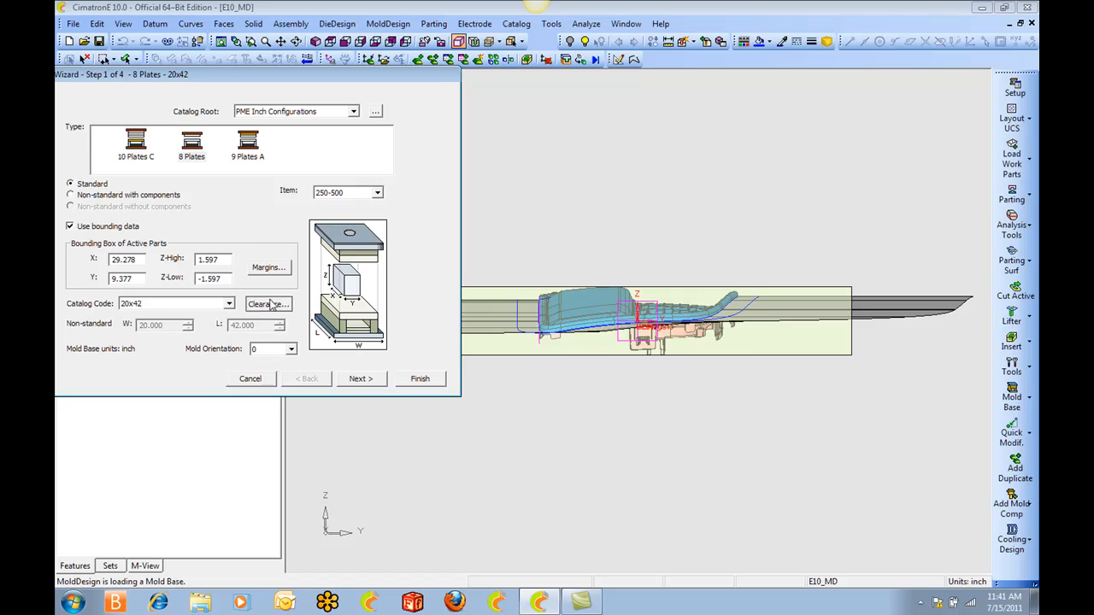
pyautogui.moveTo(193, 222); pyautogui.dragTo(159, 228)
pyautogui.write('-')
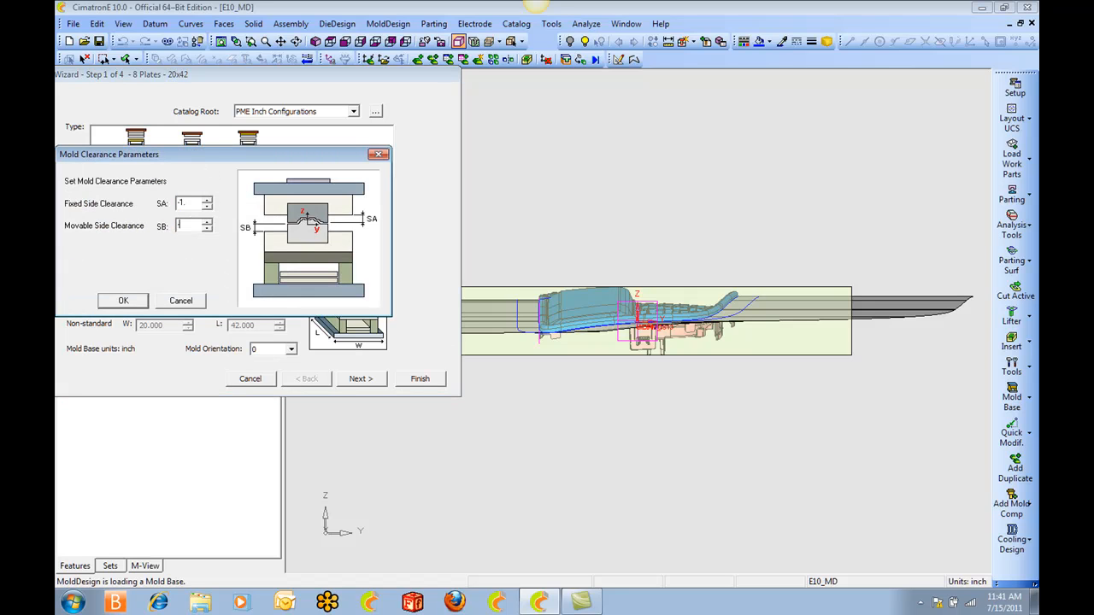
pyautogui.write('1.5')
pyautogui.press('Return')
# Accept the plate configuration and the remaining wizard settings, and load the mold base into the assembly.
pyautogui.click(359, 379)
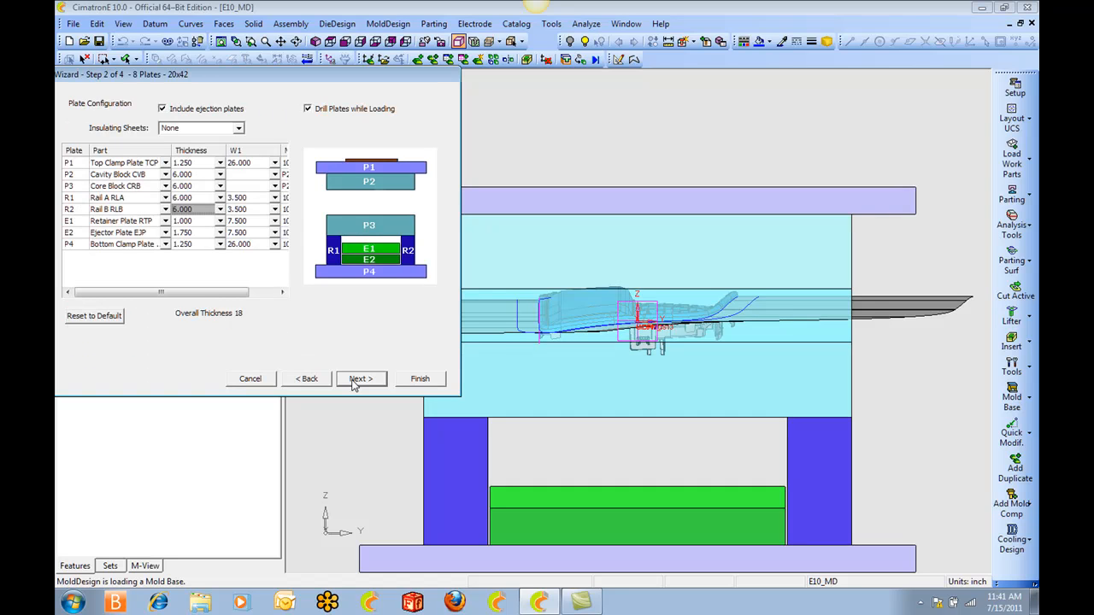
pyautogui.click(357, 380)
pyautogui.click(419, 379)
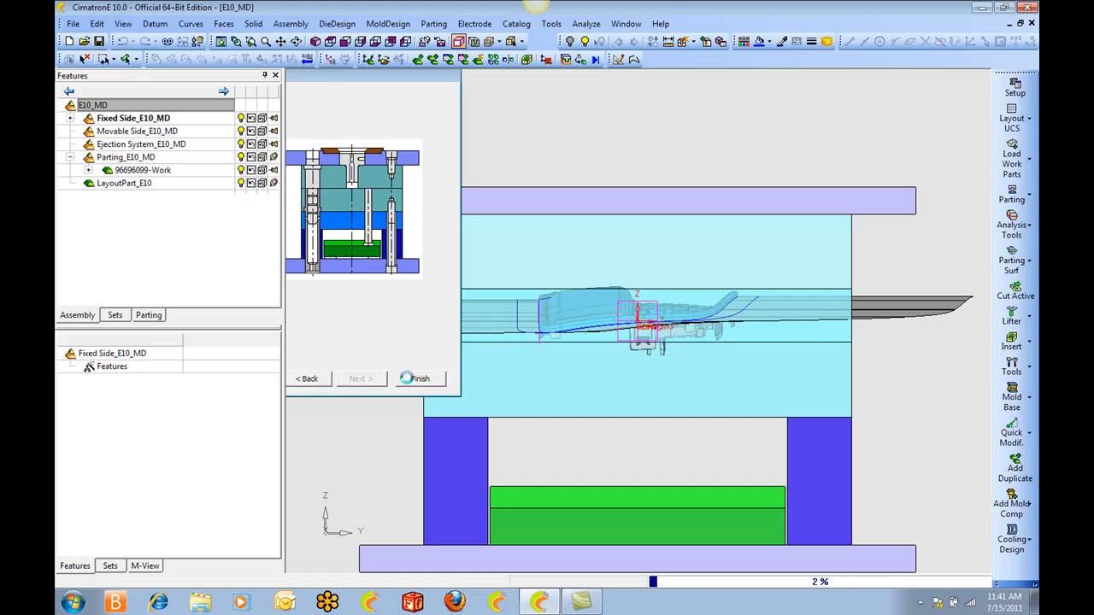
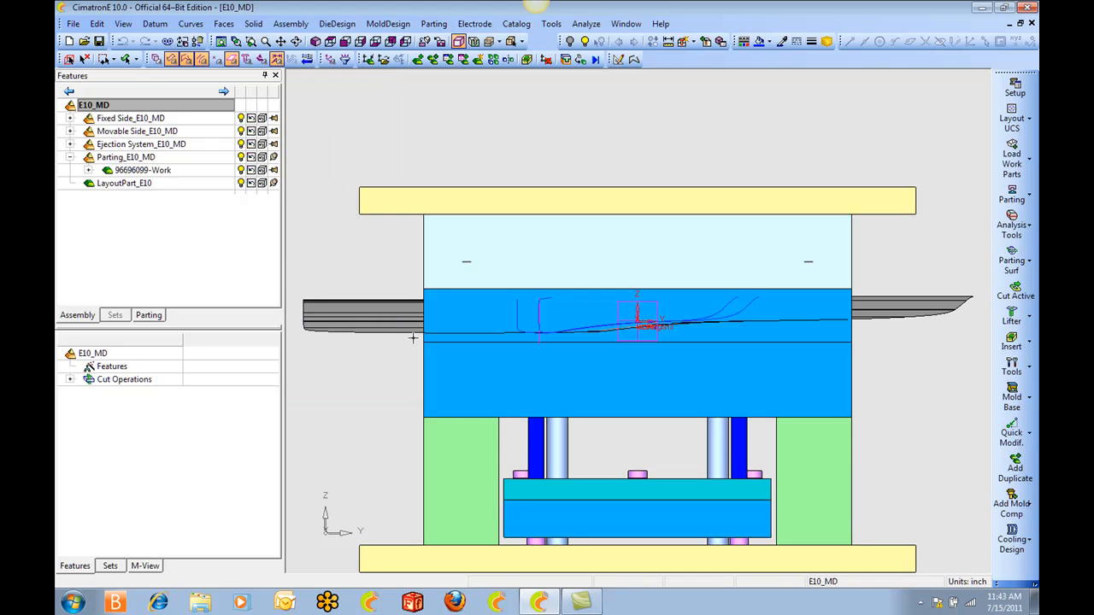
# Hide the mold base's fixed side and the core block within the movable side.
pyautogui.click(241, 119)
pyautogui.keyDown('ctrl'); pyautogui.moveTo(628, 295); pyautogui.dragTo(565, 289); pyautogui.keyUp('ctrl')
pyautogui.keyDown('ctrl'); pyautogui.moveTo(565, 290); pyautogui.dragTo(701, 276, button='middle'); pyautogui.keyUp('ctrl')
pyautogui.keyDown('ctrl'); pyautogui.moveTo(701, 276); pyautogui.dragTo(694, 321, button='right'); pyautogui.keyUp('ctrl')
pyautogui.keyDown('ctrl'); pyautogui.moveTo(693, 320); pyautogui.dragTo(654, 282); pyautogui.keyUp('ctrl')
pyautogui.moveTo(684, 346); pyautogui.dragTo(587, 313, button='middle')
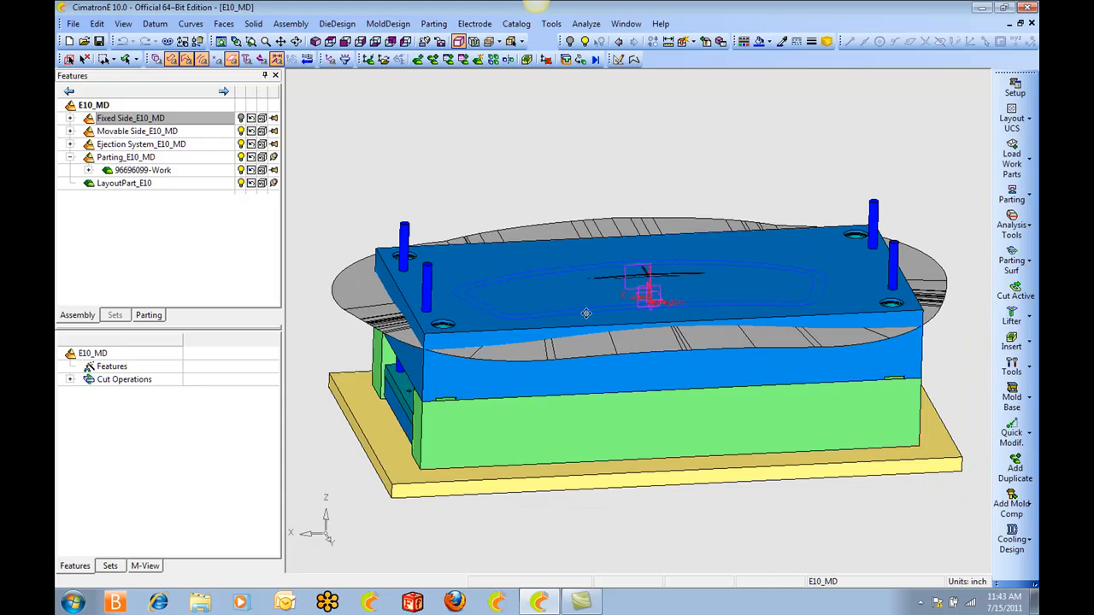
pyautogui.click(70, 131)
pyautogui.click(229, 146)
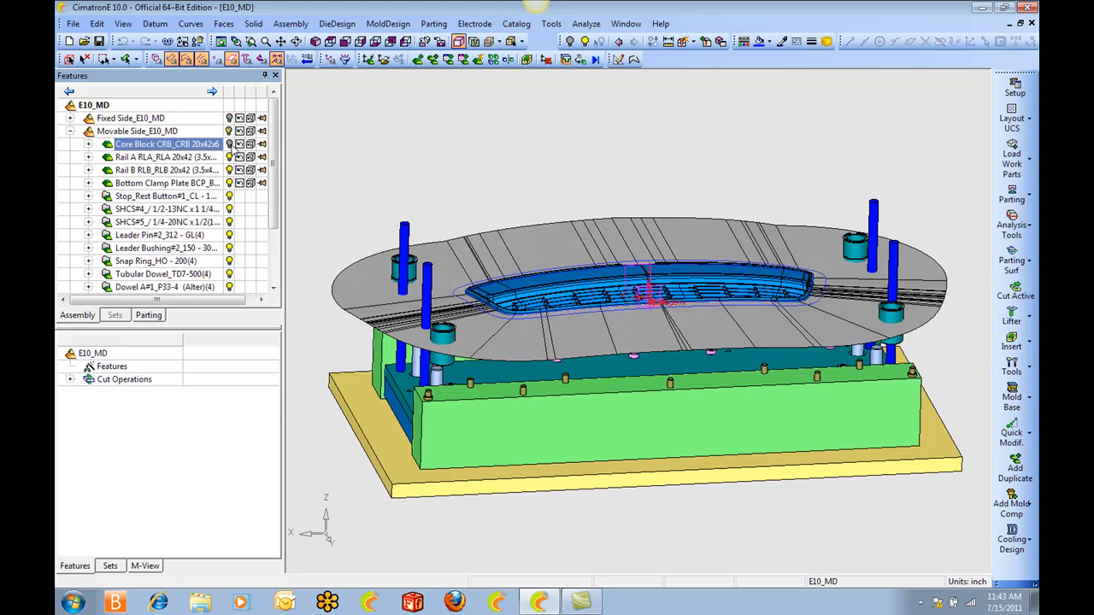
# Make the 96696099-Work component active by way of one of its outer parting surfaces.
pyautogui.click(330, 42)
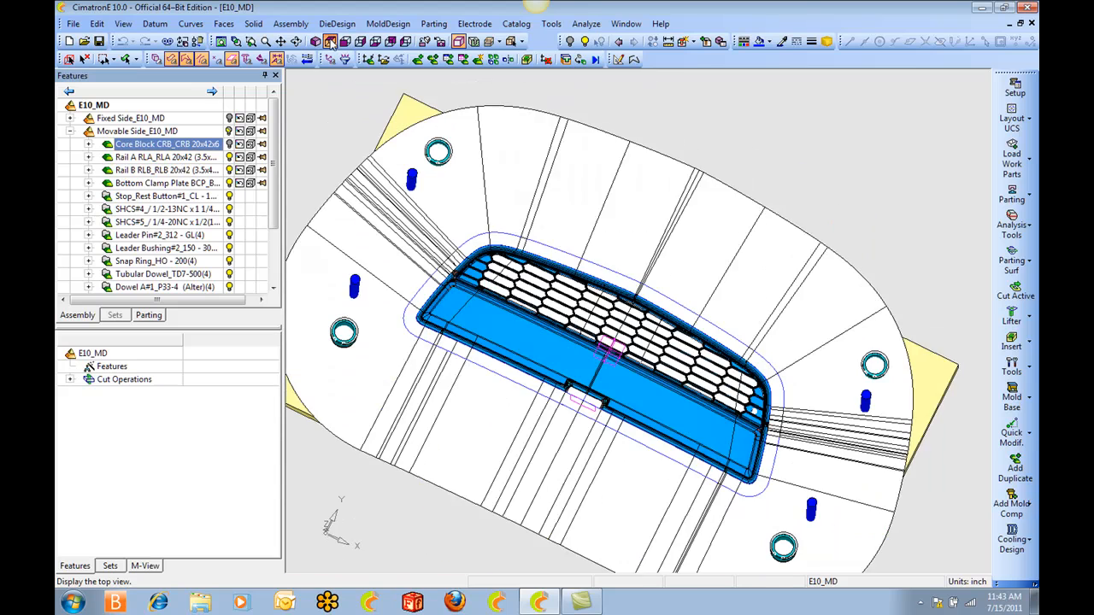
pyautogui.click(533, 184)
pyautogui.rightClick(533, 182)
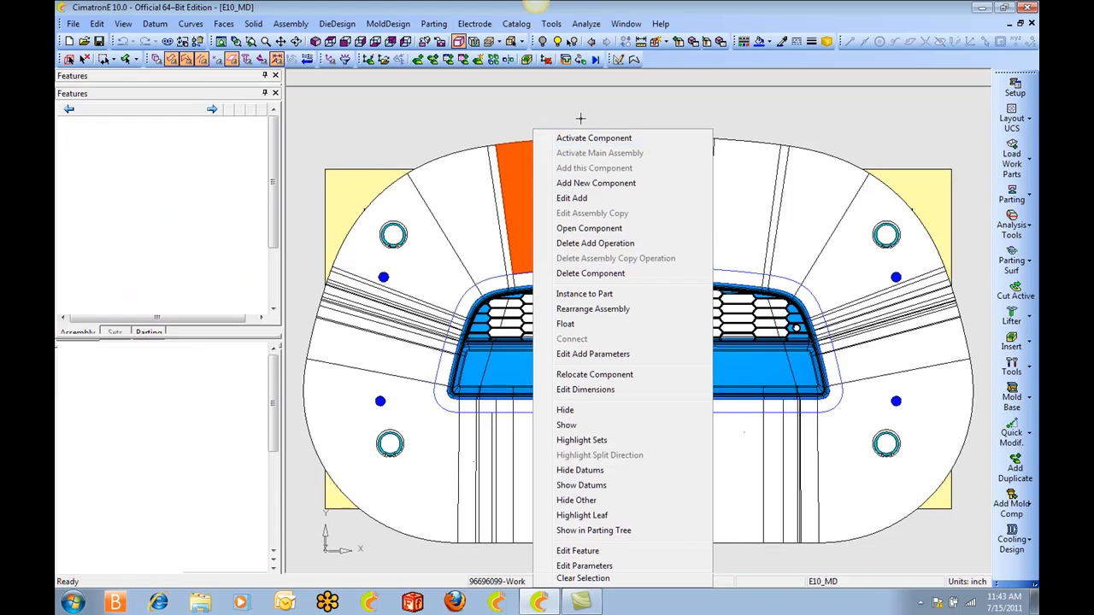
pyautogui.click(589, 137)
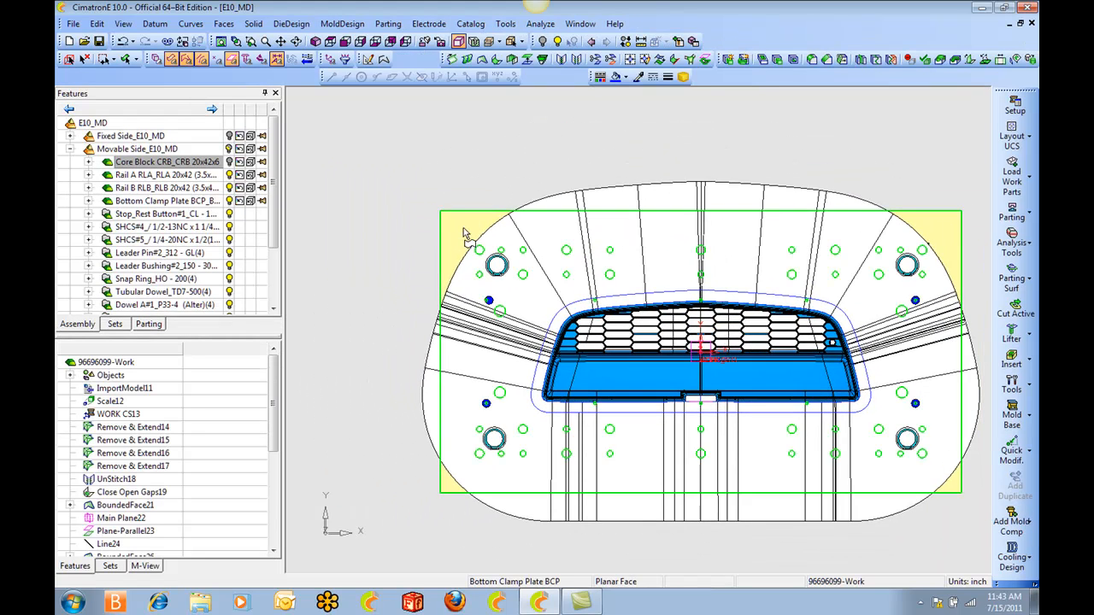
# Bring up the parting tree of the work part and hide the Split-01 faces.
pyautogui.keyDown('ctrl'); pyautogui.moveTo(574, 372); pyautogui.dragTo(518, 242, button='right'); pyautogui.keyUp('ctrl')
pyautogui.hotkey('ctrl', 'w')
pyautogui.moveTo(527, 222)
pyautogui.keyDown('ctrl'); pyautogui.mouseDown(button='middle')
pyautogui.moveTo(592, 254)
pyautogui.moveTo(555, 232)
pyautogui.mouseUp(button='middle'); pyautogui.keyUp('ctrl')
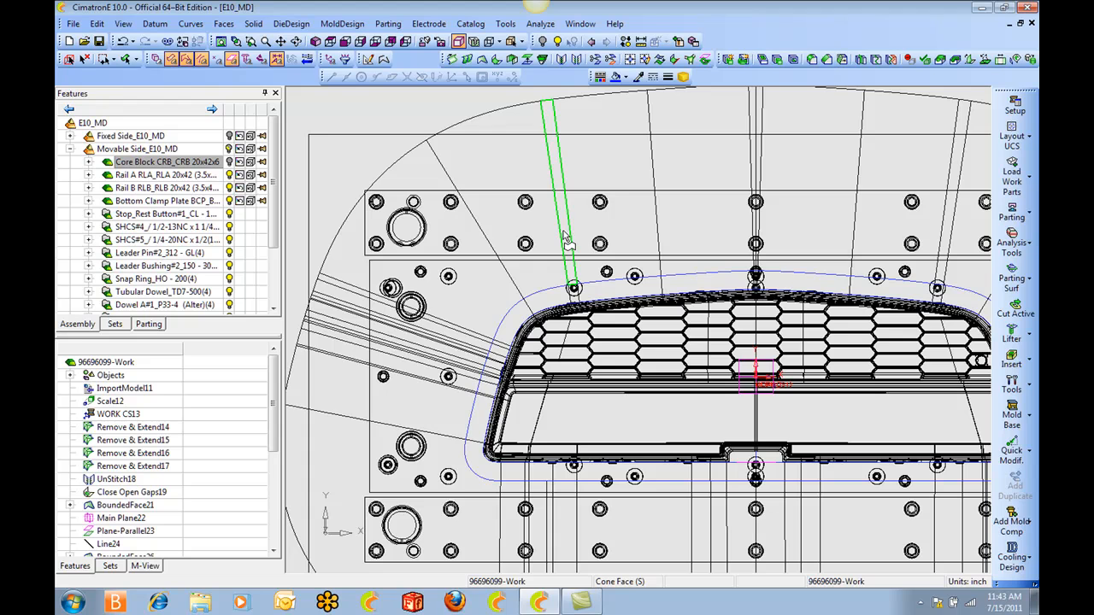
pyautogui.keyDown('ctrl'); pyautogui.moveTo(570, 215); pyautogui.dragTo(608, 344, button='right'); pyautogui.keyUp('ctrl')
pyautogui.hotkey('ctrl', 'w')
pyautogui.keyDown('ctrl'); pyautogui.moveTo(608, 343); pyautogui.dragTo(596, 219); pyautogui.keyUp('ctrl')
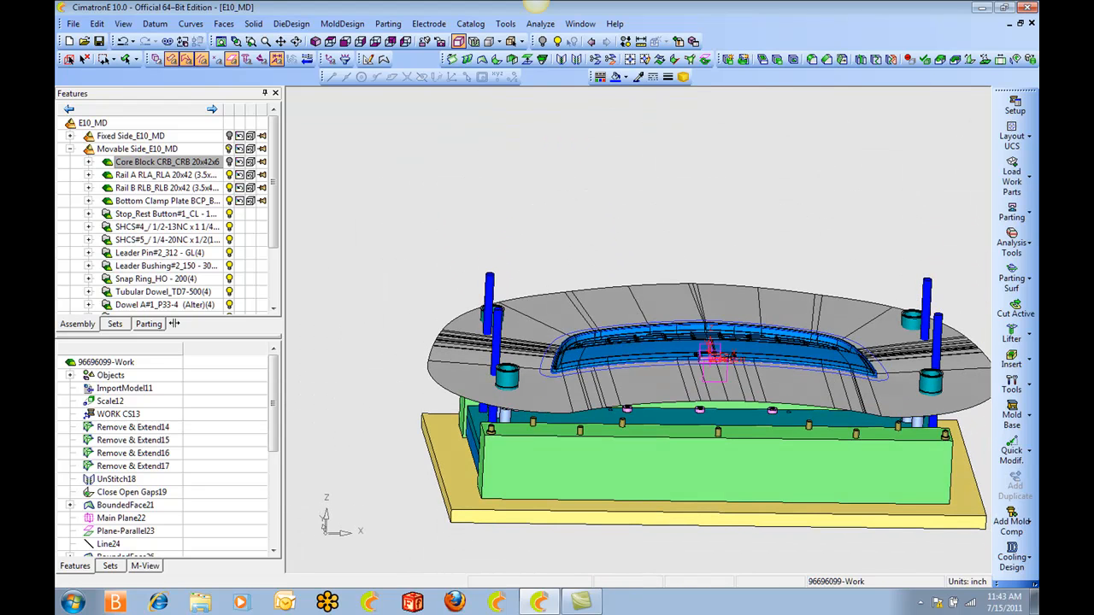
pyautogui.click(154, 327)
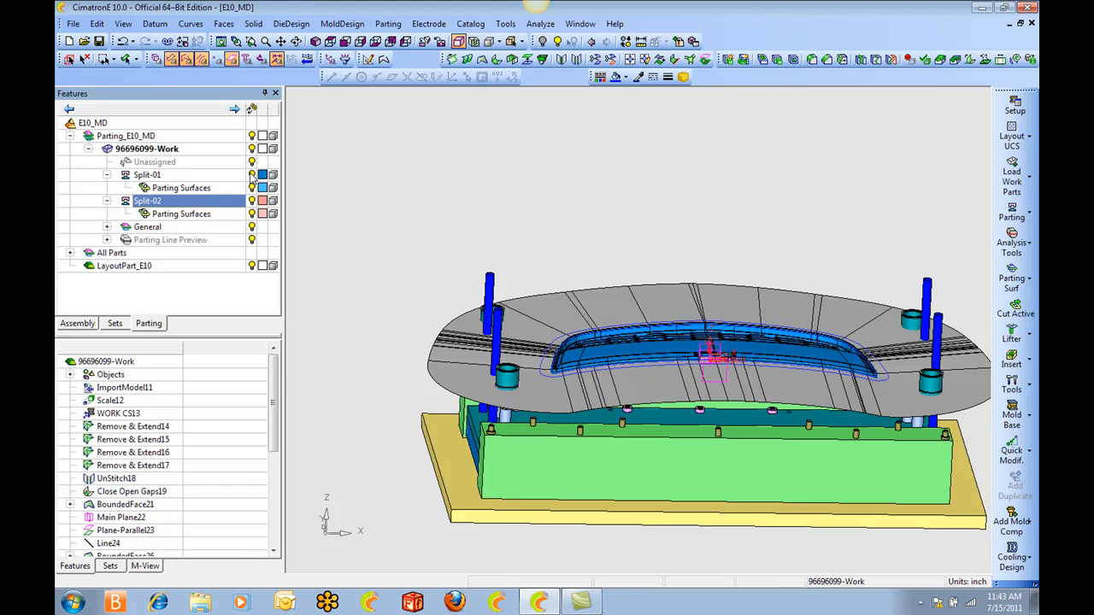
pyautogui.click(147, 174)
# Create a plane parallel to the horizontal datum plane, passing through the highest point at the middle of the grille.
pyautogui.scroll(3, 562, 259)
pyautogui.moveTo(562, 259); pyautogui.dragTo(722, 307, button='middle')
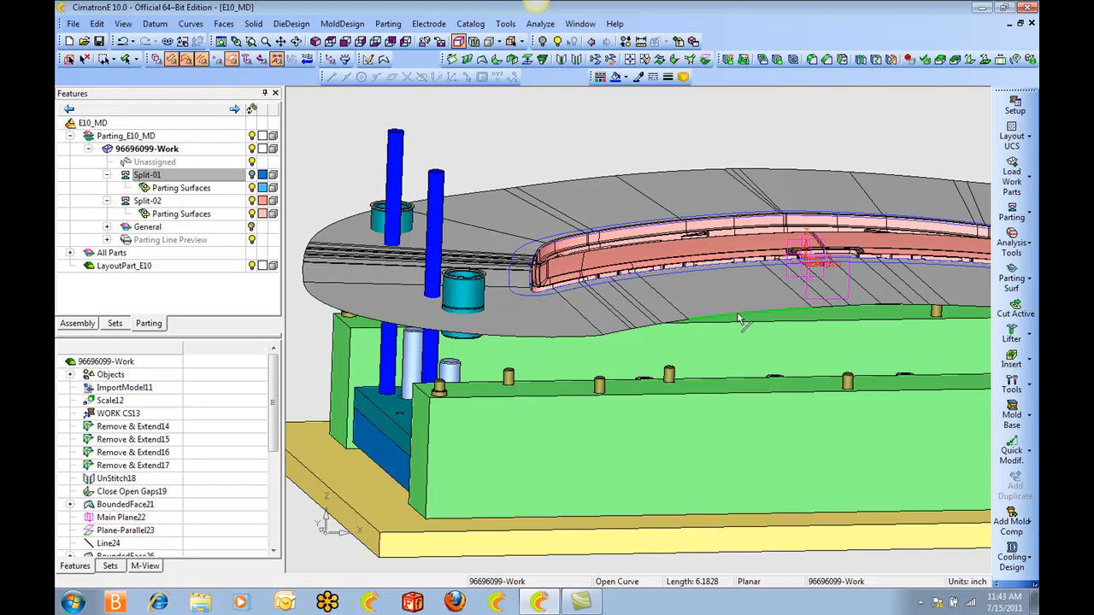
pyautogui.scroll(3, 772, 335)
pyautogui.keyDown('ctrl'); pyautogui.moveTo(772, 334); pyautogui.dragTo(592, 390, button='middle'); pyautogui.keyUp('ctrl')
pyautogui.click(368, 60)
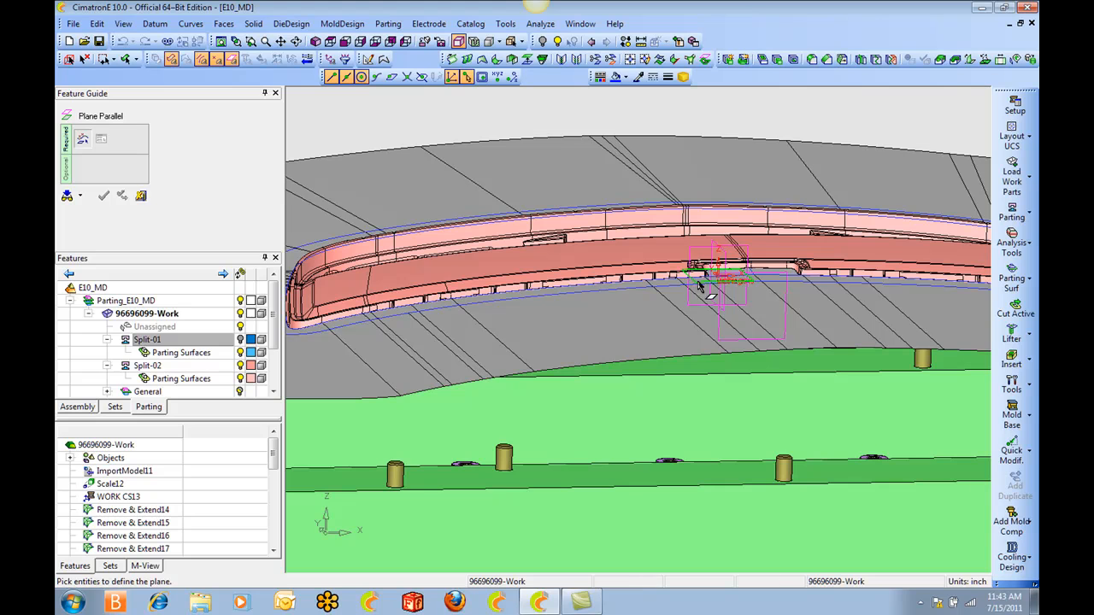
pyautogui.click(702, 288)
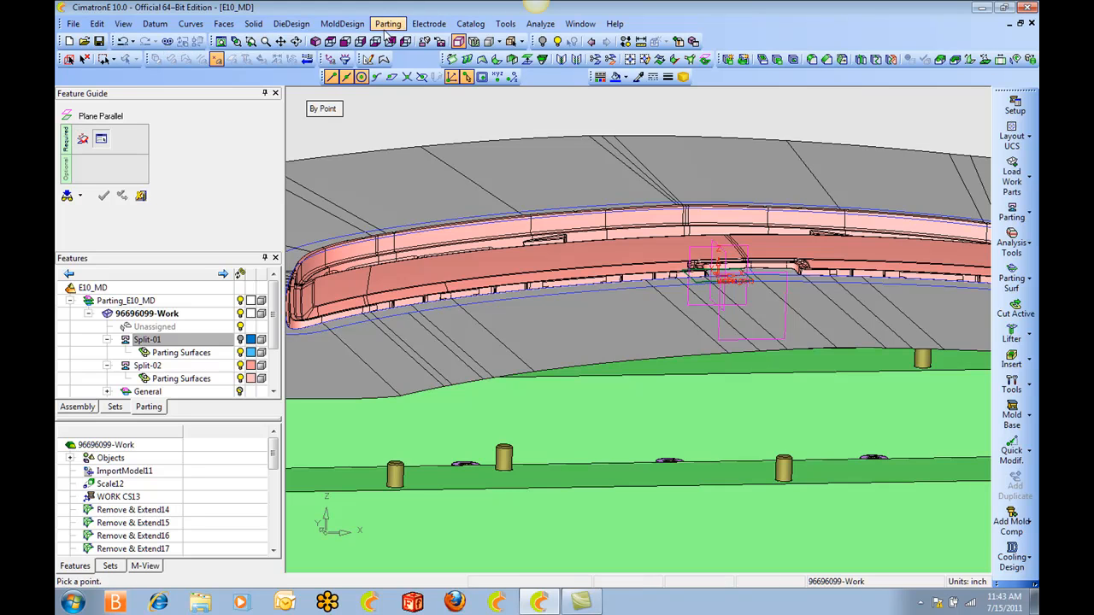
pyautogui.click(346, 42)
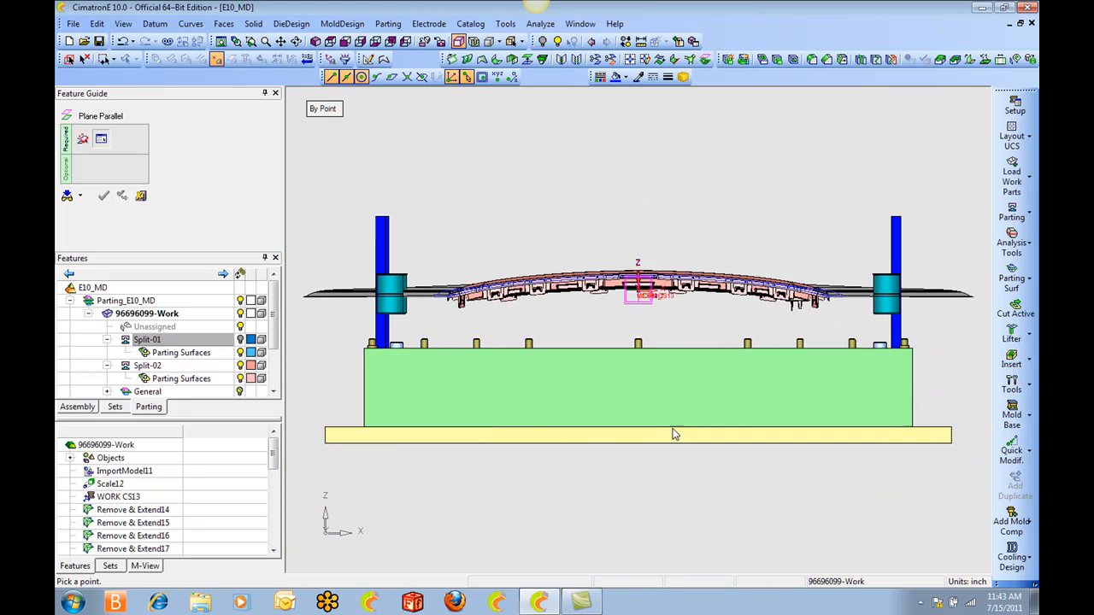
pyautogui.scroll(5, 685, 287)
pyautogui.scroll(1, 638, 324)
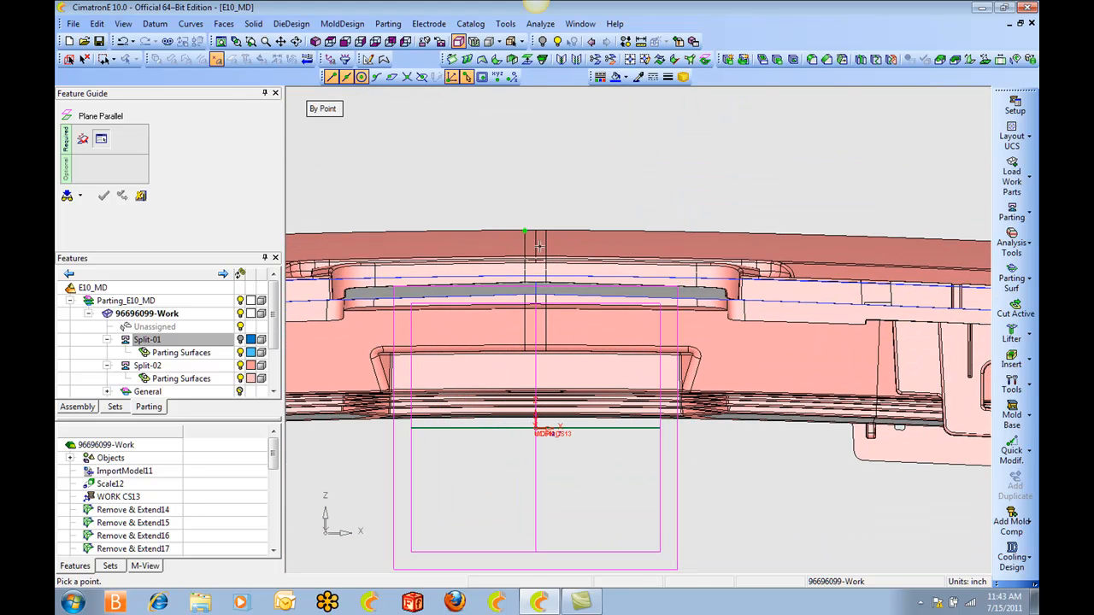
pyautogui.click(535, 231)
pyautogui.middleClick(561, 176)
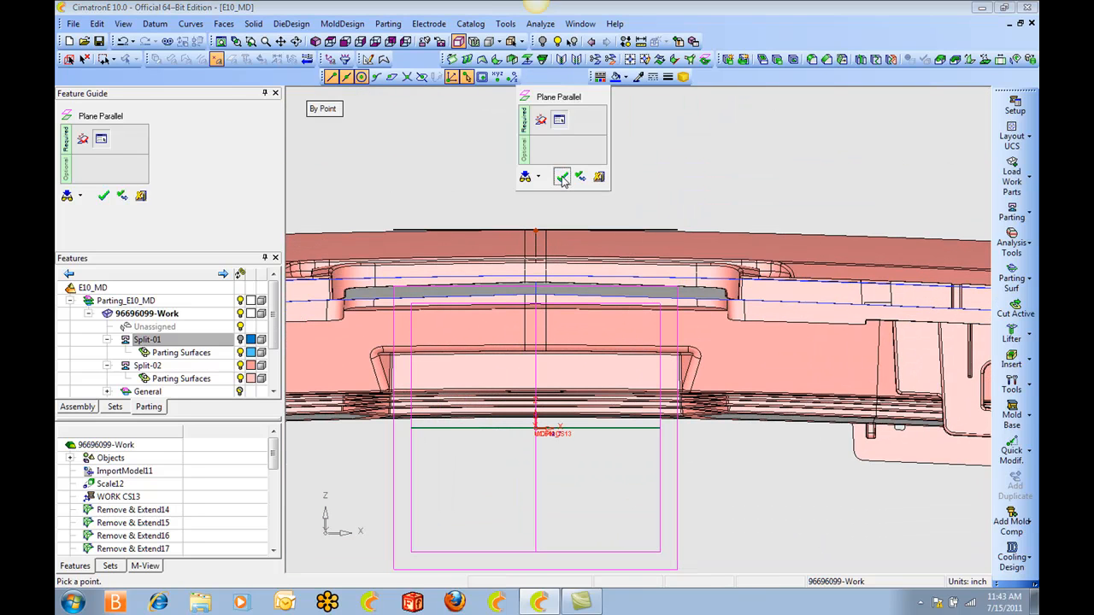
pyautogui.click(561, 176)
# Start a sketch on the new parallel plane and add the outer long edge of the upper plate outline as a reference.
pyautogui.keyDown('ctrl'); pyautogui.moveTo(570, 164); pyautogui.dragTo(607, 244, button='right'); pyautogui.keyUp('ctrl')
pyautogui.keyDown('ctrl'); pyautogui.moveTo(607, 244); pyautogui.dragTo(575, 201); pyautogui.keyUp('ctrl')
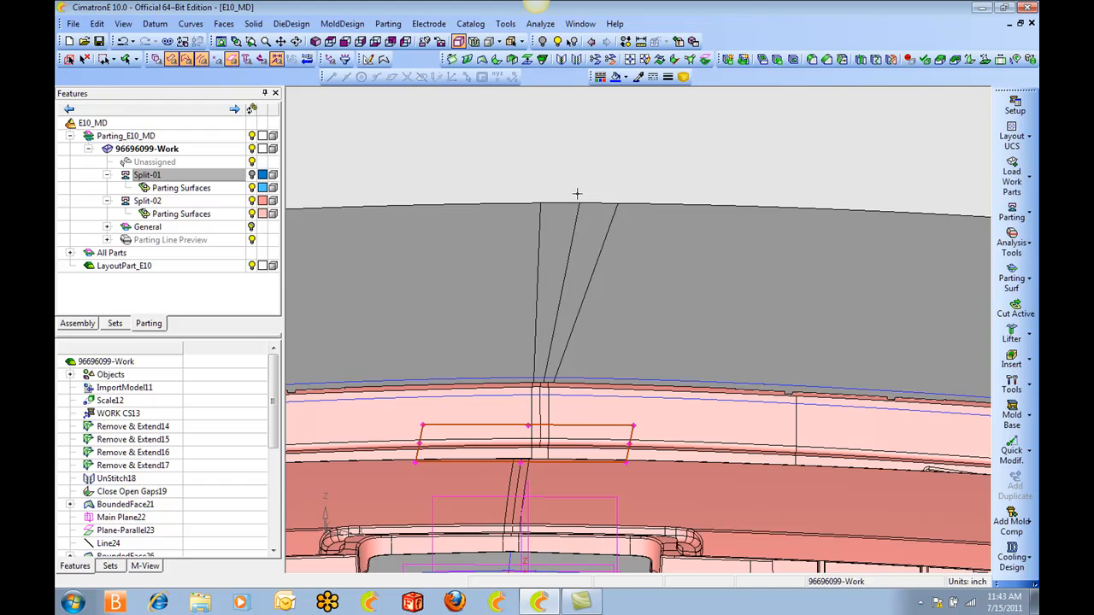
pyautogui.press('s')
pyautogui.click(330, 42)
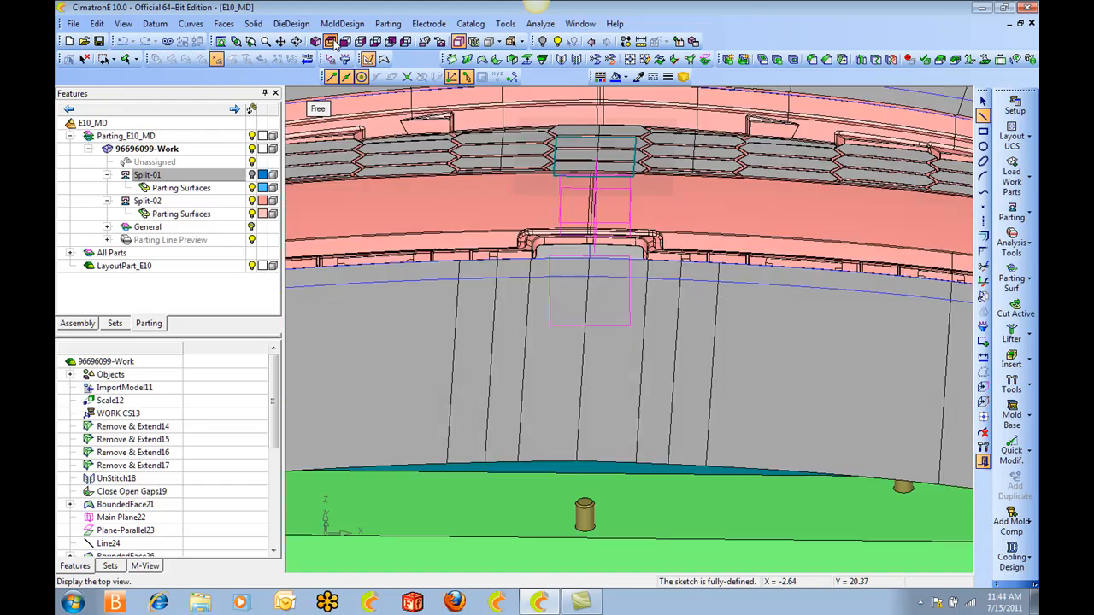
pyautogui.scroll(4, 548, 348)
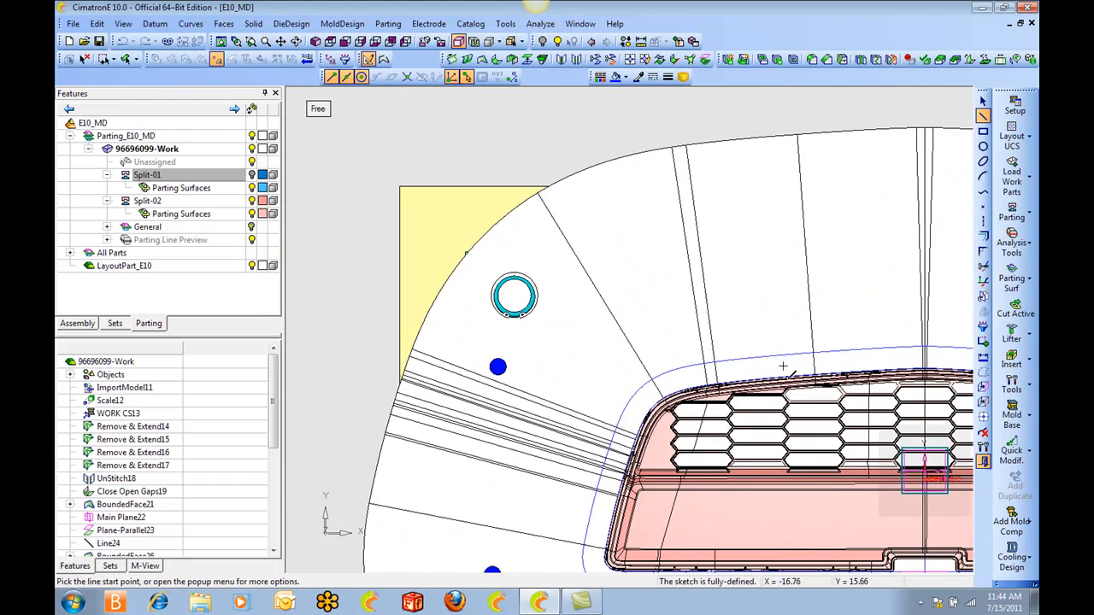
pyautogui.scroll(2, 666, 311)
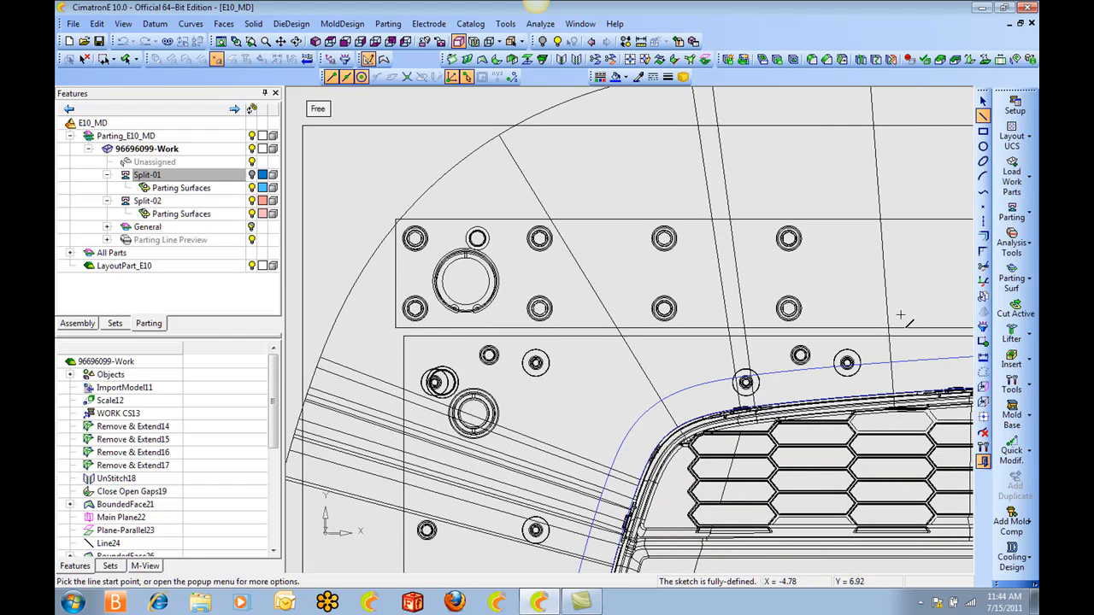
pyautogui.click(448, 219)
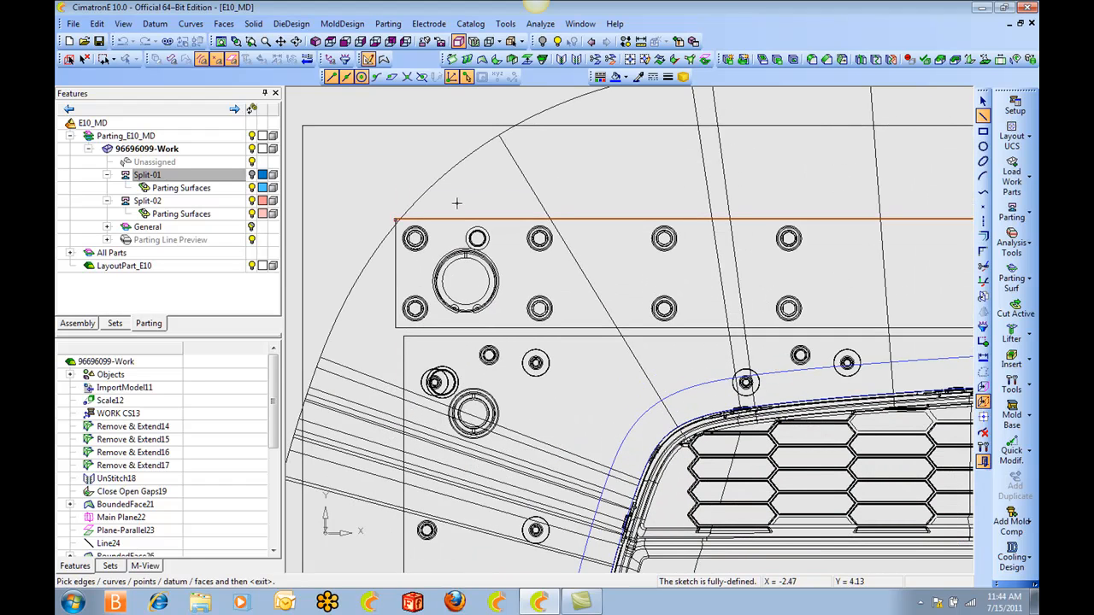
pyautogui.middleClick(457, 203)
# Sketch a rectangle about 6.23 by 3.98 inches from the reference edge's corner, around the leader bushing.
pyautogui.click(982, 132)
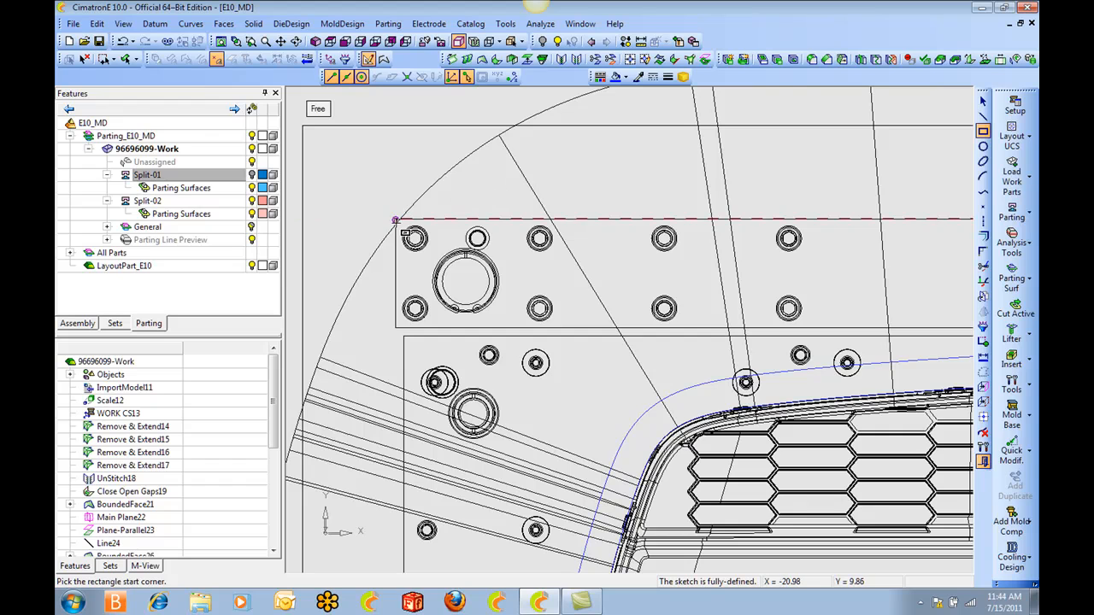
pyautogui.click(397, 221)
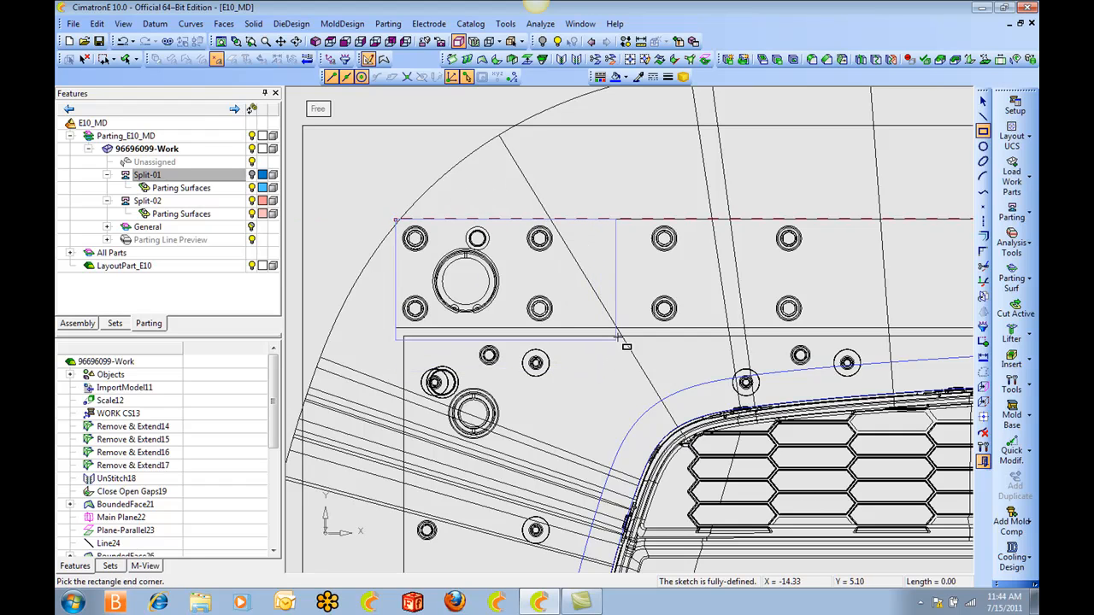
pyautogui.click(589, 340)
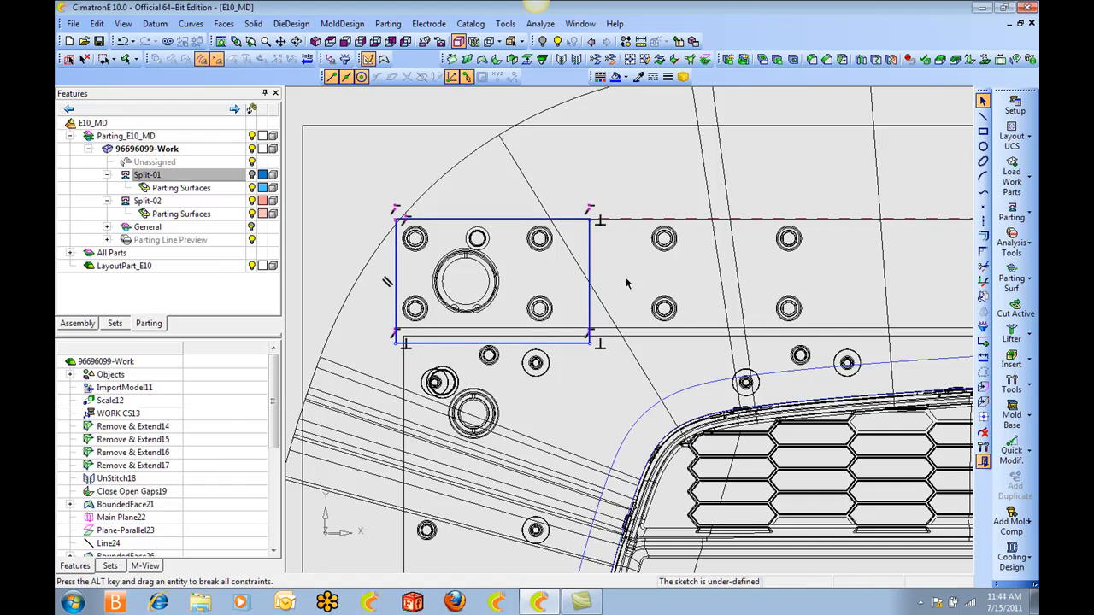
# Dimension the corner rectangle to 4 inches high and 6 inches wide, and finish the sketch.
pyautogui.rightClick(625, 275)
pyautogui.click(667, 351)
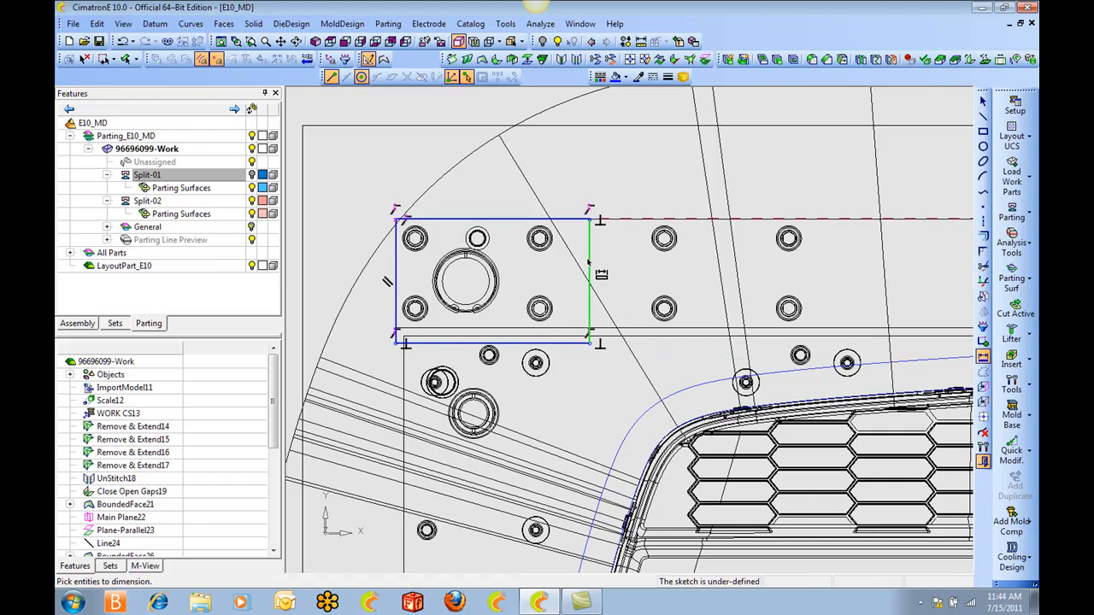
pyautogui.click(589, 264)
pyautogui.write('4')
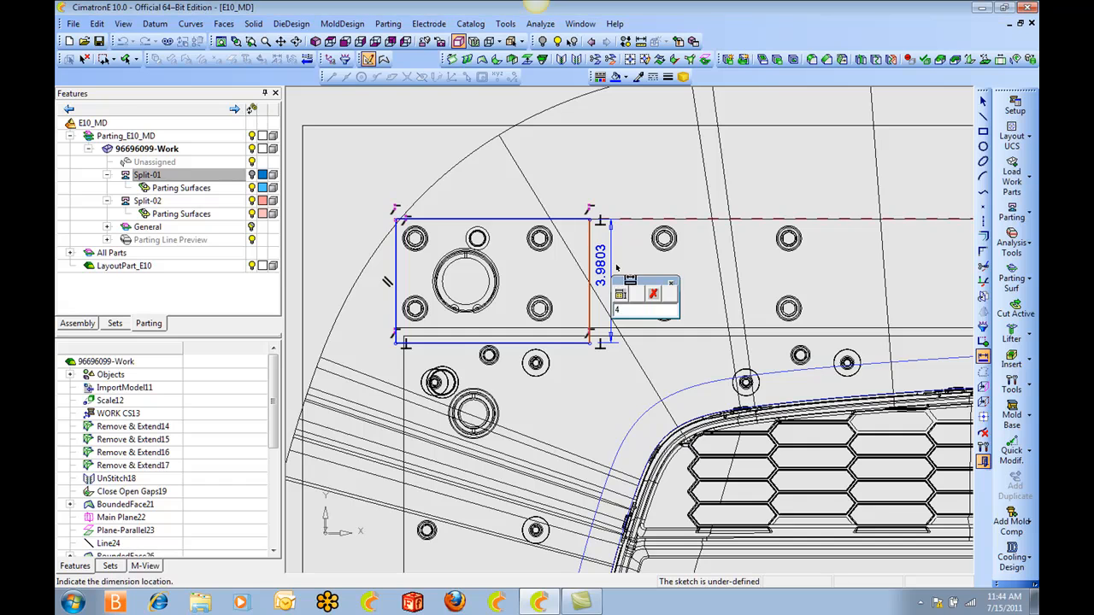
pyautogui.press('Return')
pyautogui.click(566, 220)
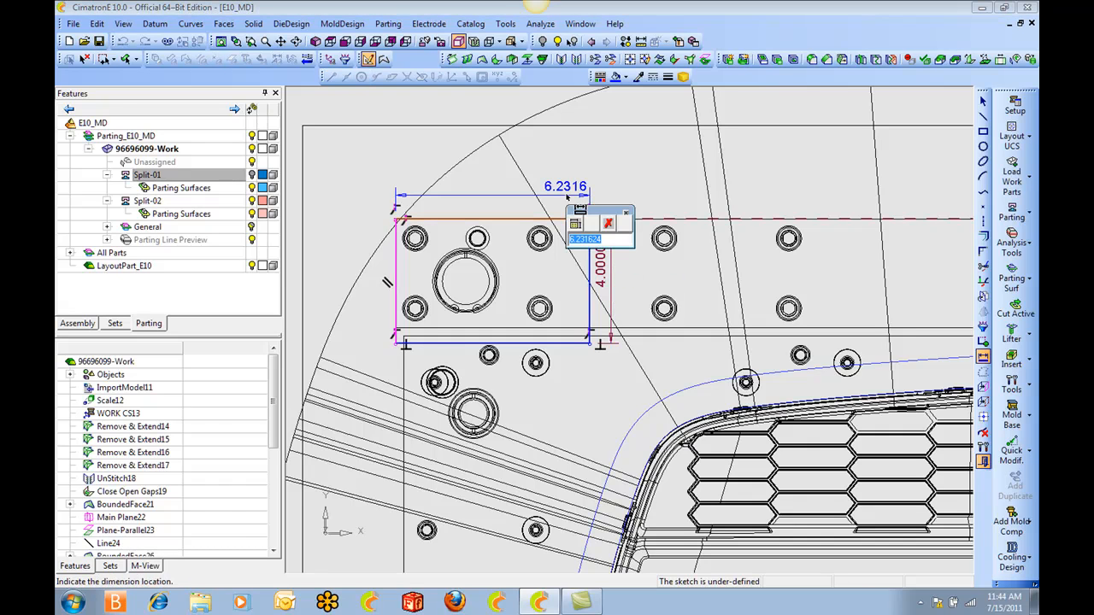
pyautogui.write('6')
pyautogui.press('Return')
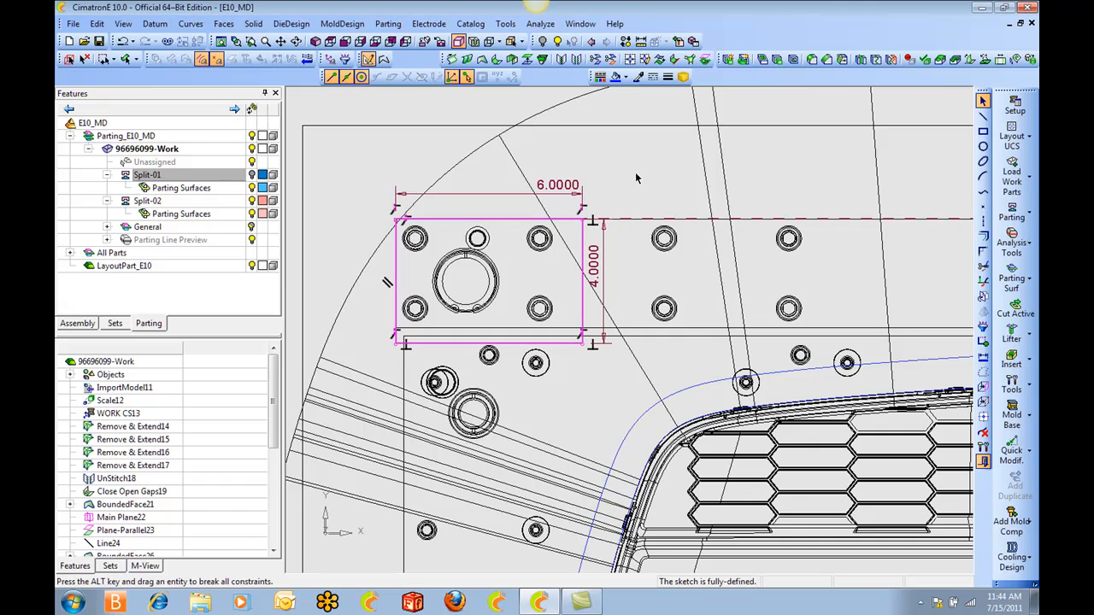
pyautogui.rightClick(633, 179)
pyautogui.click(683, 397)
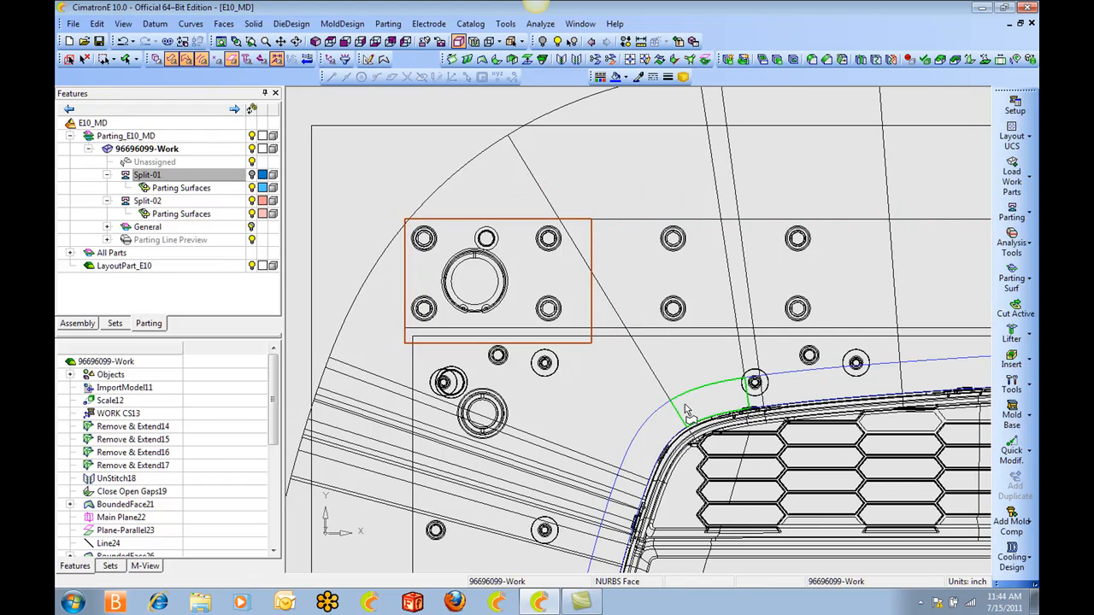
pyautogui.click(686, 393)
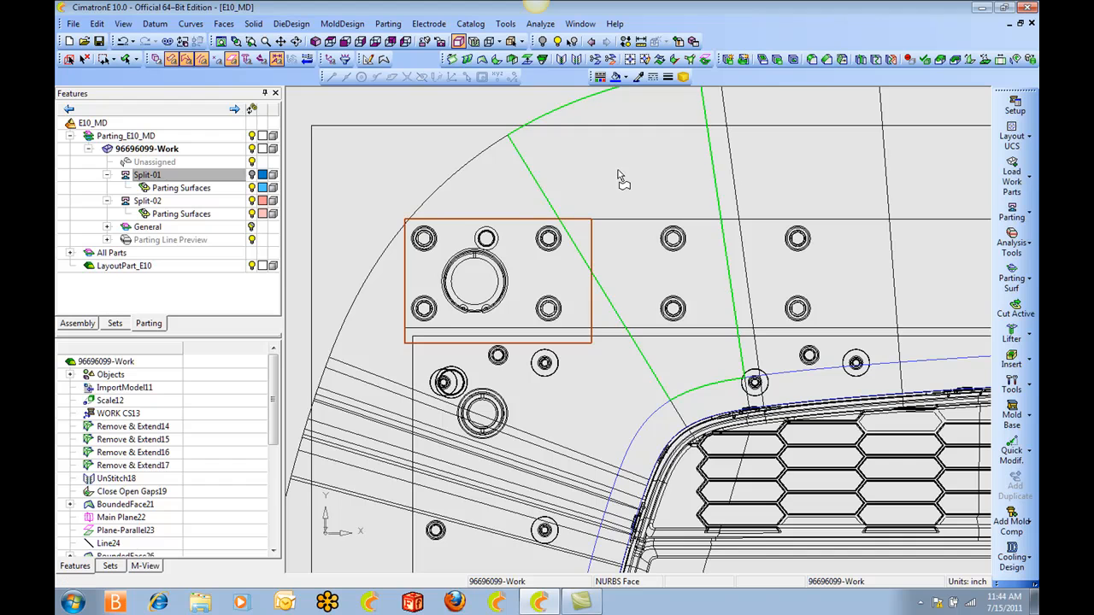
pyautogui.rightClick(617, 163)
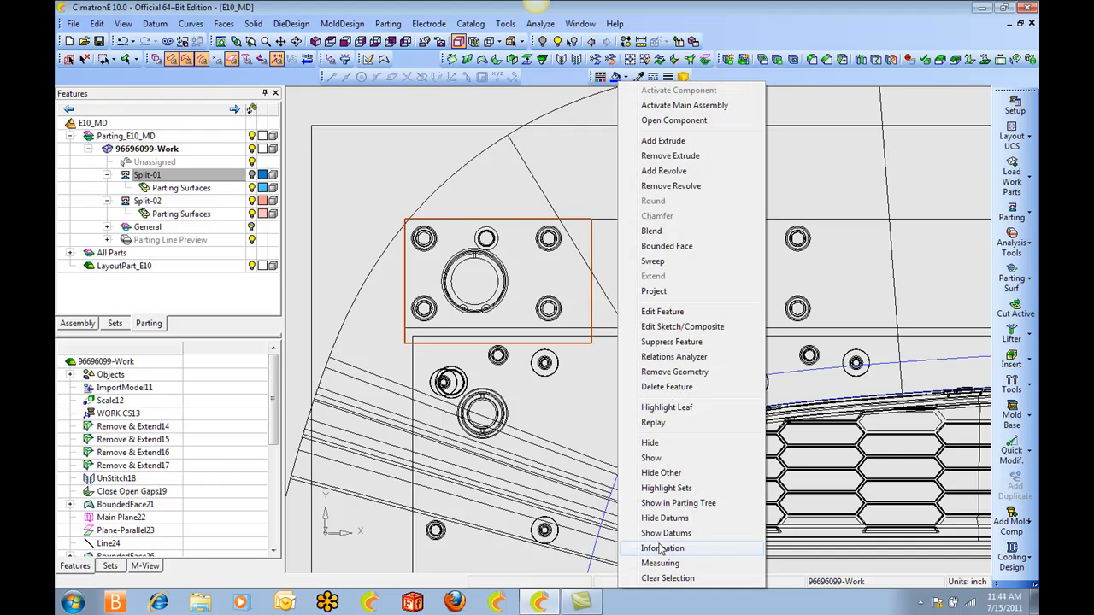
pyautogui.click(525, 176)
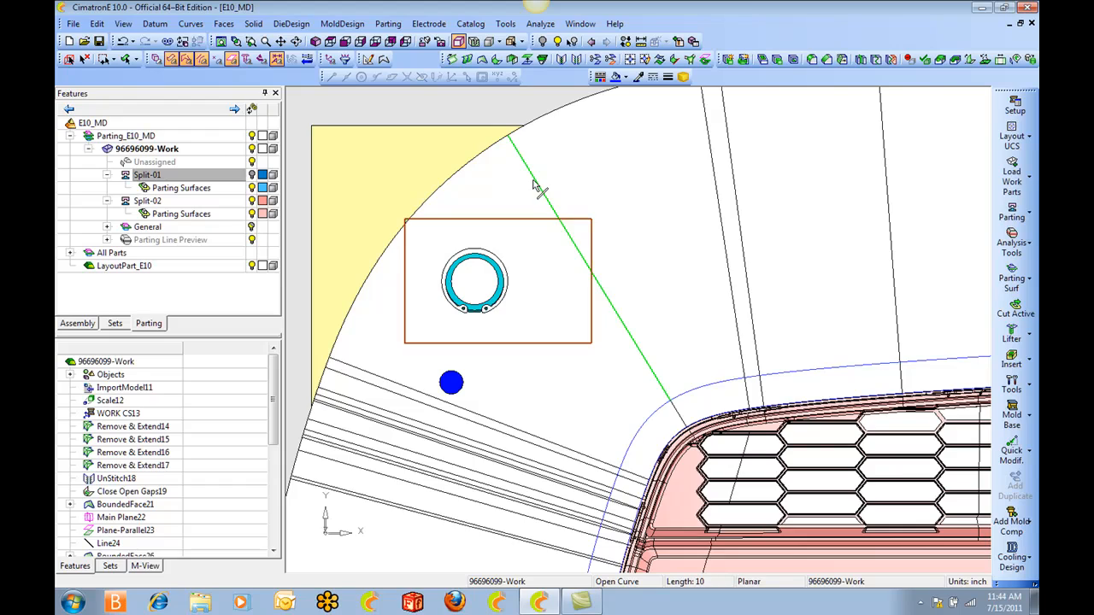
# Extrude the corner rectangle as a new solid, one side, downward through the parting surface by a delta of 3 inches.
pyautogui.keyDown('ctrl'); pyautogui.moveTo(533, 181); pyautogui.dragTo(607, 128); pyautogui.keyUp('ctrl')
pyautogui.keyDown('ctrl'); pyautogui.moveTo(718, 359); pyautogui.dragTo(723, 347); pyautogui.keyUp('ctrl')
pyautogui.keyDown('ctrl'); pyautogui.moveTo(722, 347); pyautogui.dragTo(722, 299, button='right'); pyautogui.keyUp('ctrl')
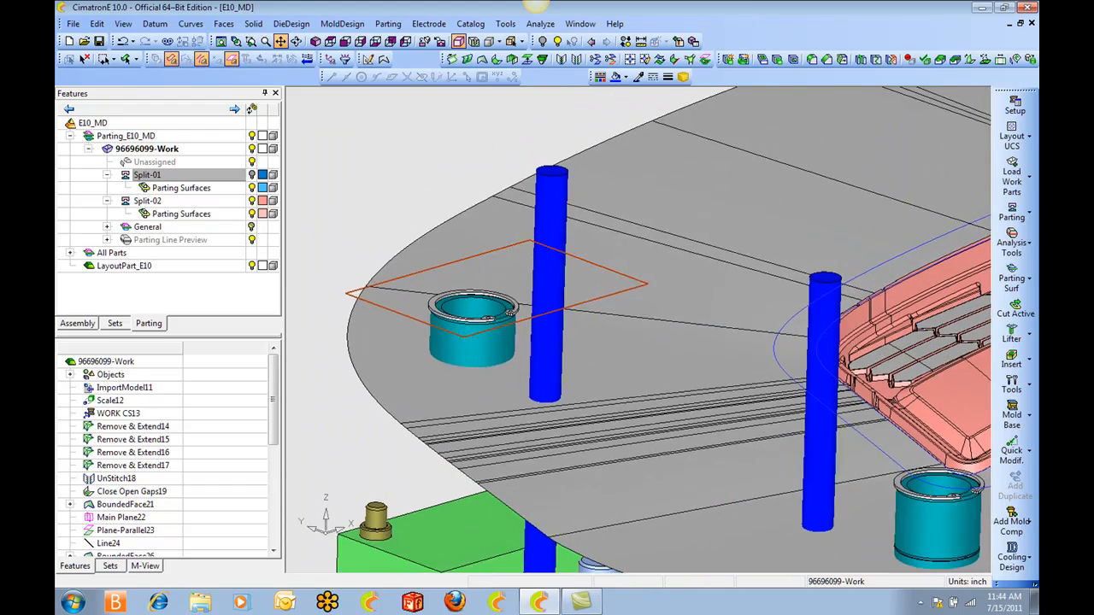
pyautogui.keyDown('ctrl'); pyautogui.moveTo(722, 299); pyautogui.dragTo(751, 305, button='middle'); pyautogui.keyUp('ctrl')
pyautogui.click(257, 26)
pyautogui.moveTo(296, 72)
pyautogui.click(400, 72)
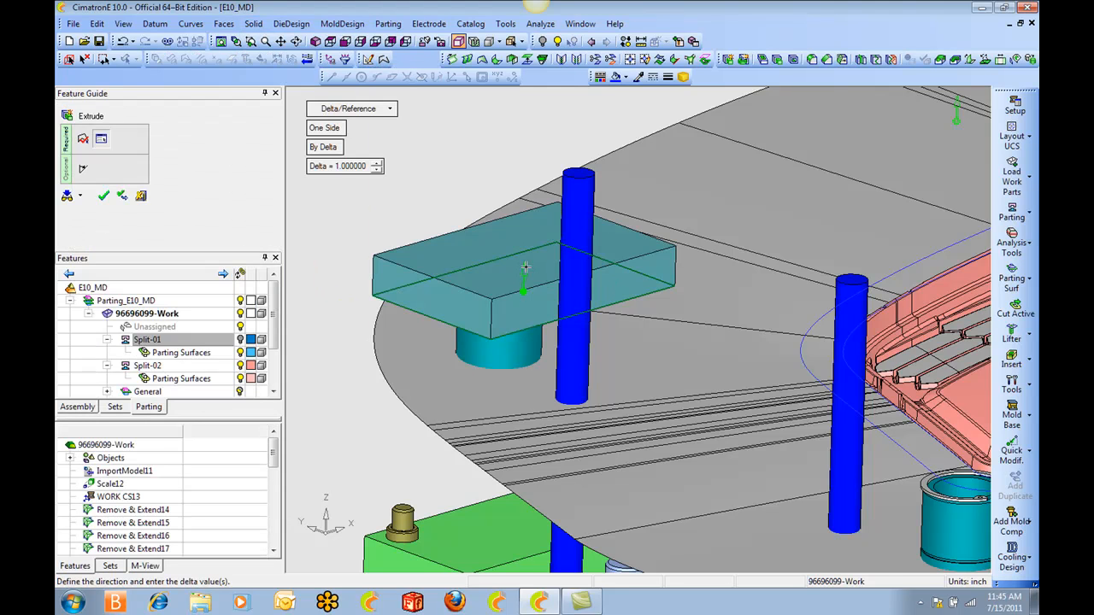
pyautogui.click(525, 269)
pyautogui.click(342, 167)
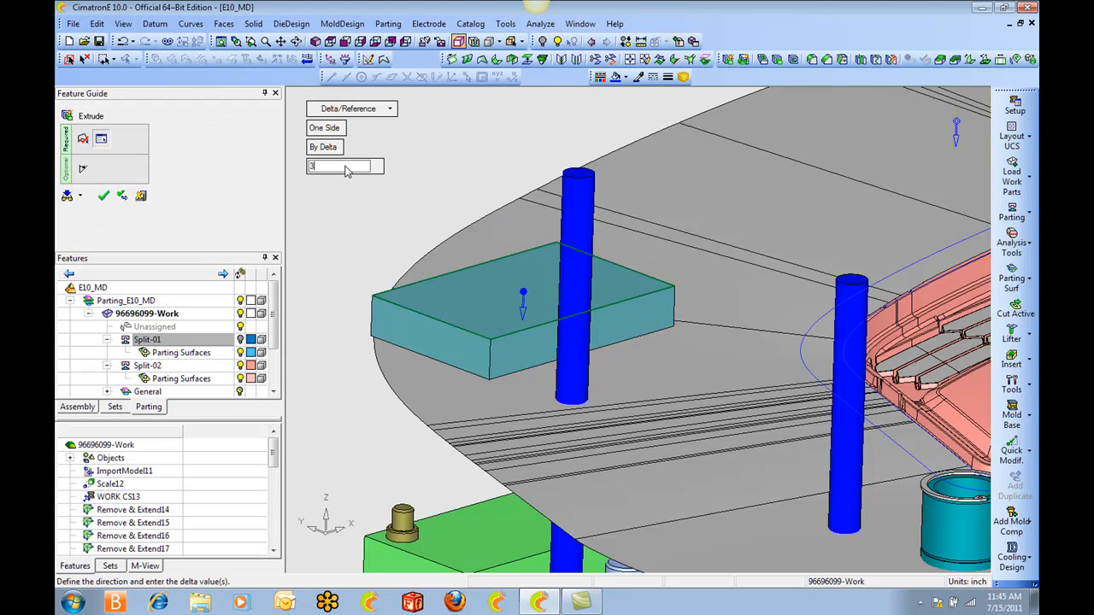
pyautogui.write('3')
pyautogui.press('Return')
# Add a 10-degree outside draft angle to the corner block extrusion and complete the extrude.
pyautogui.keyDown('ctrl'); pyautogui.moveTo(503, 429); pyautogui.dragTo(552, 222); pyautogui.keyUp('ctrl')
pyautogui.click(81, 170)
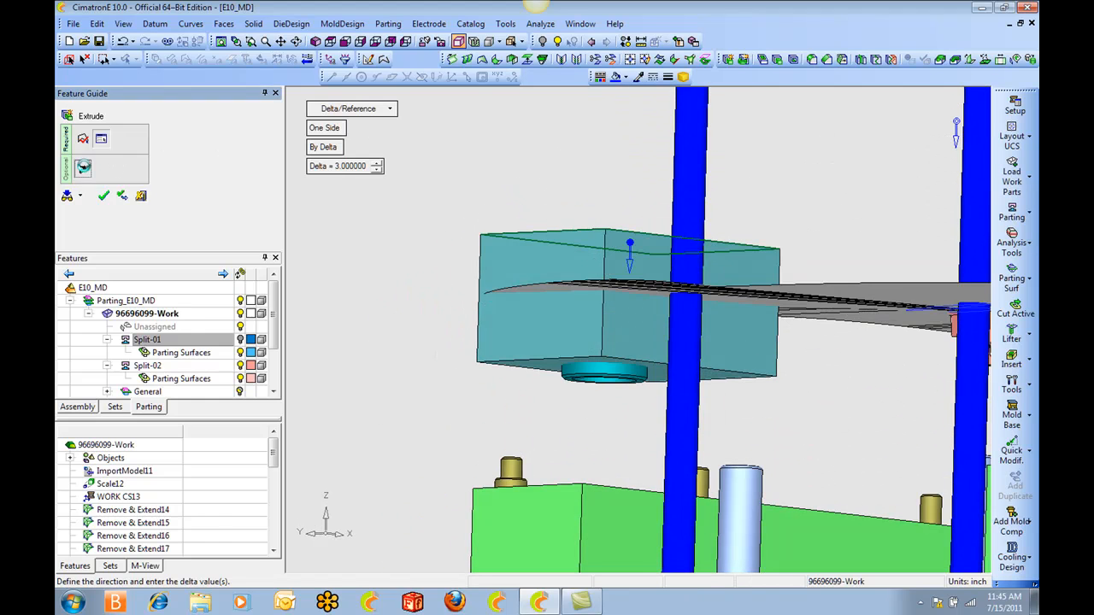
pyautogui.click(370, 144)
pyautogui.click(369, 143)
pyautogui.click(369, 143)
pyautogui.click(369, 144)
pyautogui.click(369, 143)
pyautogui.click(369, 143)
pyautogui.click(369, 143)
pyautogui.click(335, 127)
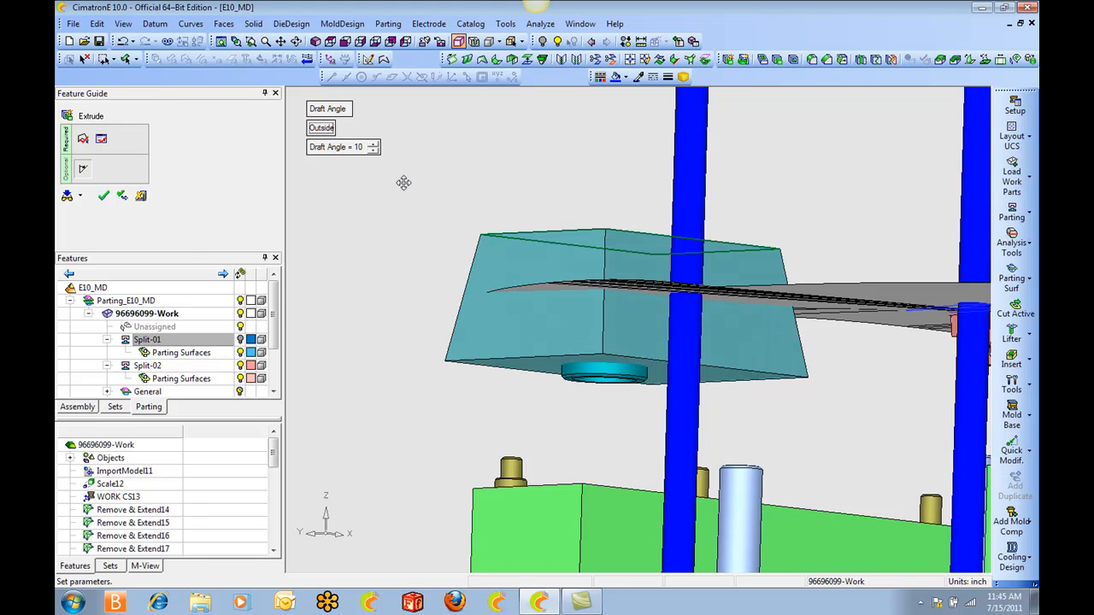
pyautogui.keyDown('ctrl'); pyautogui.moveTo(556, 179); pyautogui.dragTo(506, 230); pyautogui.keyUp('ctrl')
pyautogui.middleClick(504, 158)
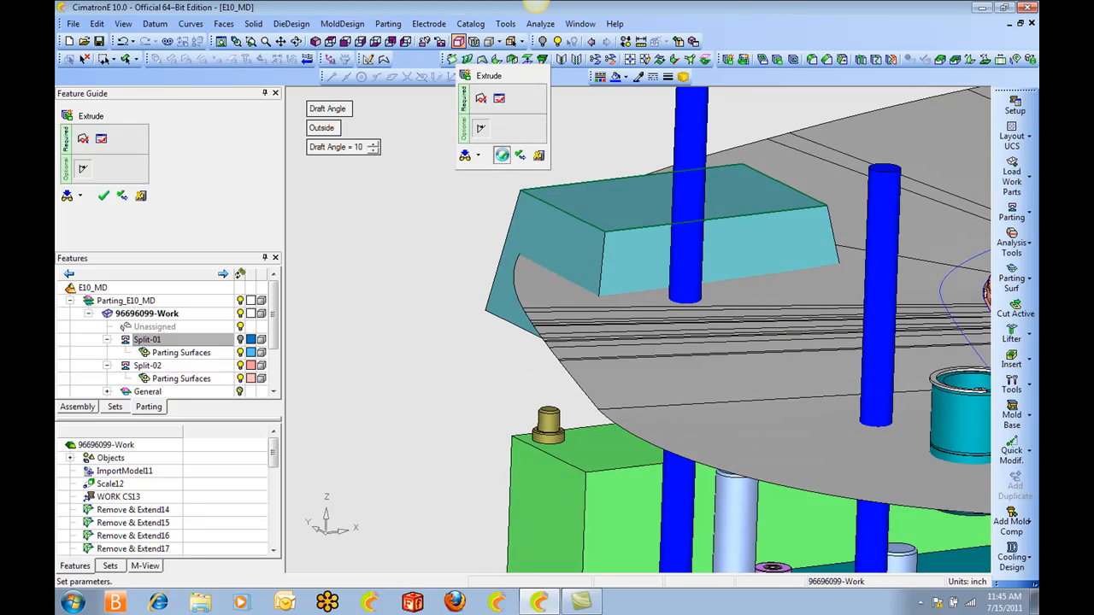
pyautogui.click(504, 158)
# Remove the corner block's bottom face and its two outer side faces from the geometry.
pyautogui.keyDown('ctrl'); pyautogui.moveTo(592, 182); pyautogui.dragTo(472, 164); pyautogui.keyUp('ctrl')
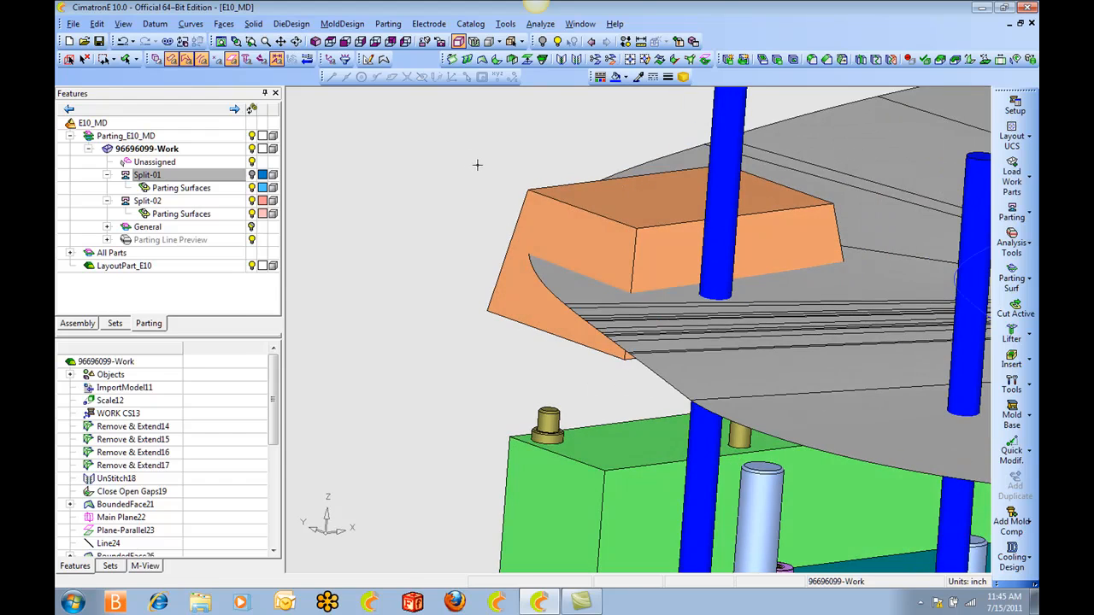
pyautogui.press('Delete')
pyautogui.click(539, 219)
pyautogui.keyDown('ctrl'); pyautogui.moveTo(538, 220); pyautogui.dragTo(575, 226); pyautogui.keyUp('ctrl')
pyautogui.keyDown('ctrl'); pyautogui.moveTo(521, 183); pyautogui.dragTo(605, 141); pyautogui.keyUp('ctrl')
pyautogui.click(612, 208)
pyautogui.click(595, 323)
pyautogui.middleClick(570, 202)
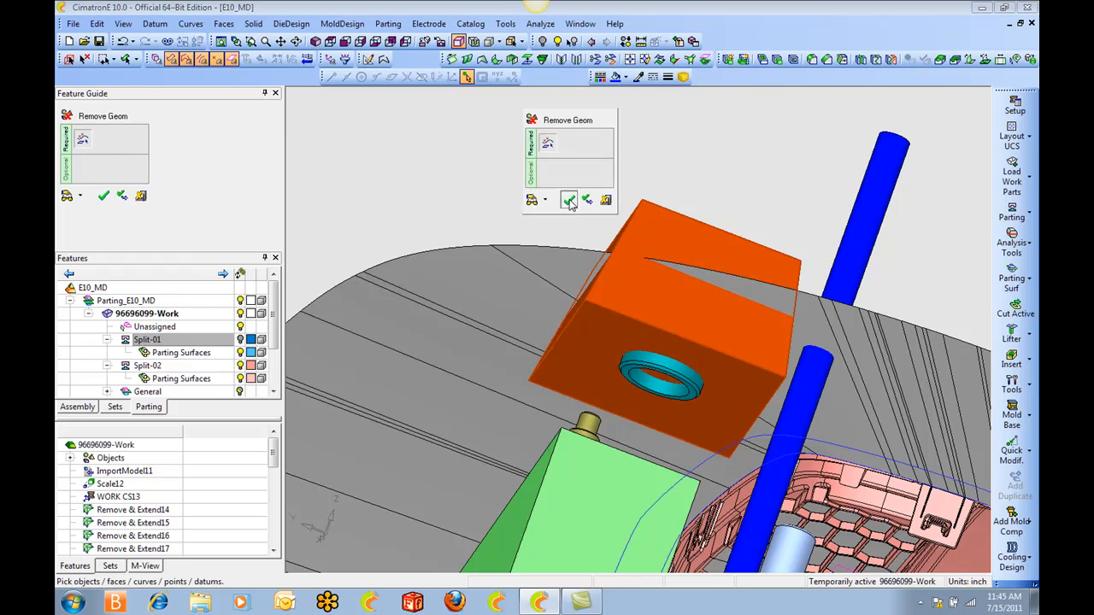
pyautogui.click(570, 202)
# Round the vertical corner edge between the block's two remaining side walls with a 1-inch constant radius.
pyautogui.keyDown('ctrl'); pyautogui.moveTo(652, 261); pyautogui.dragTo(655, 335); pyautogui.keyUp('ctrl')
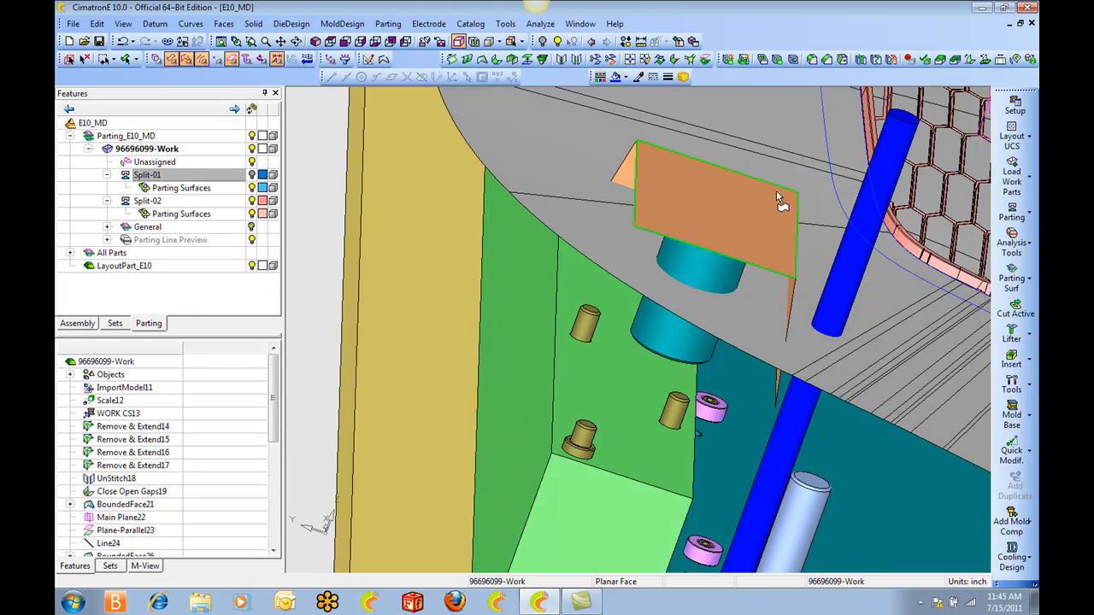
pyautogui.keyDown('ctrl'); pyautogui.moveTo(776, 219); pyautogui.dragTo(675, 324); pyautogui.keyUp('ctrl')
pyautogui.click(770, 228)
pyautogui.keyDown('ctrl'); pyautogui.moveTo(804, 293); pyautogui.dragTo(637, 337, button='middle'); pyautogui.keyUp('ctrl')
pyautogui.keyDown('ctrl'); pyautogui.moveTo(637, 337); pyautogui.dragTo(644, 262, button='right'); pyautogui.keyUp('ctrl')
pyautogui.keyDown('ctrl'); pyautogui.moveTo(644, 261); pyautogui.dragTo(630, 229); pyautogui.keyUp('ctrl')
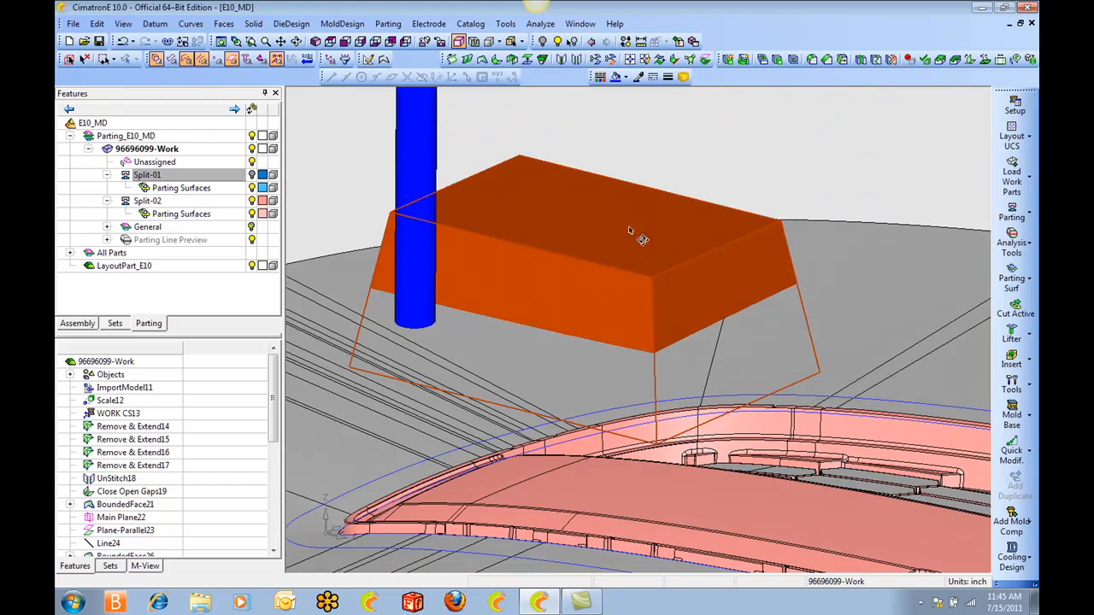
pyautogui.click(85, 60)
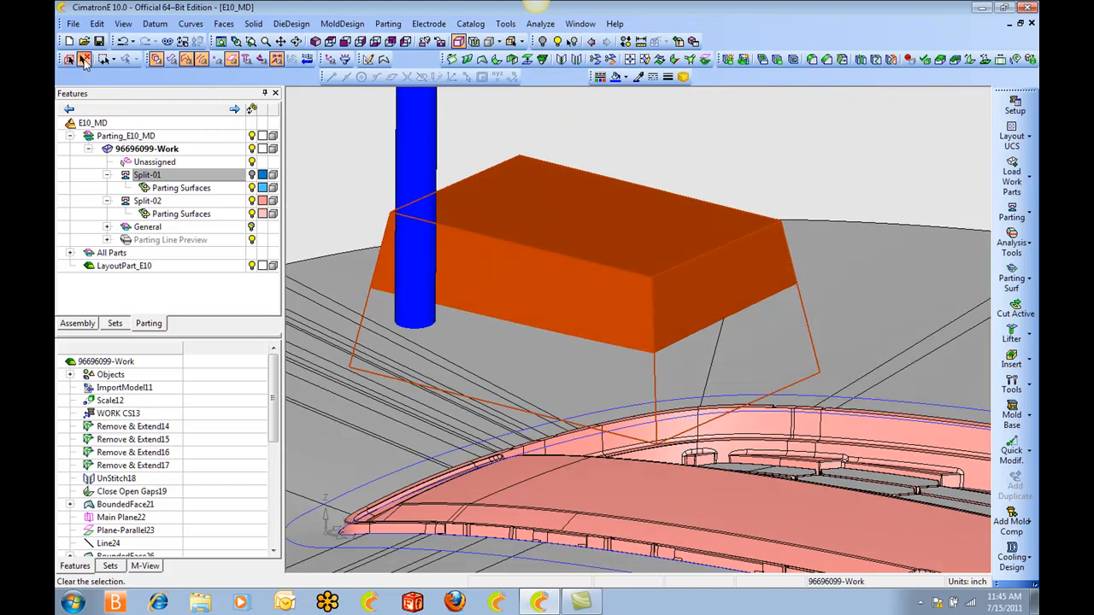
pyautogui.click(224, 24)
pyautogui.click(287, 84)
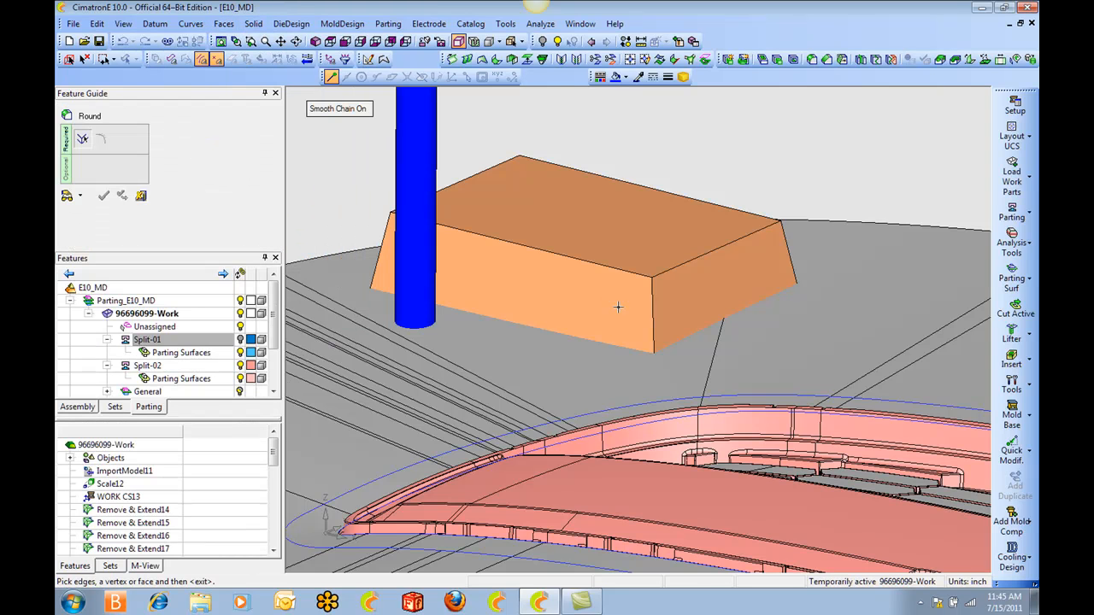
pyautogui.click(653, 309)
pyautogui.middleClick(629, 244)
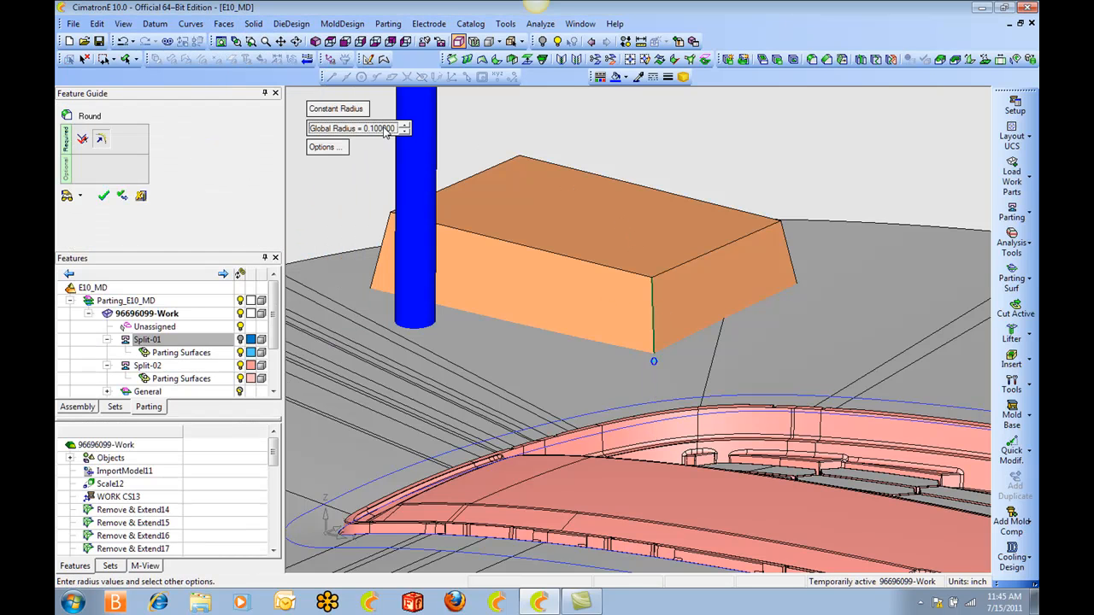
pyautogui.press('Return')
pyautogui.middleClick(587, 150)
pyautogui.click(608, 154)
# Round the chained upper edge of the corner block with a 0.375-inch constant radius and exit the Round command.
pyautogui.keyDown('ctrl'); pyautogui.moveTo(693, 229); pyautogui.dragTo(693, 260); pyautogui.keyUp('ctrl')
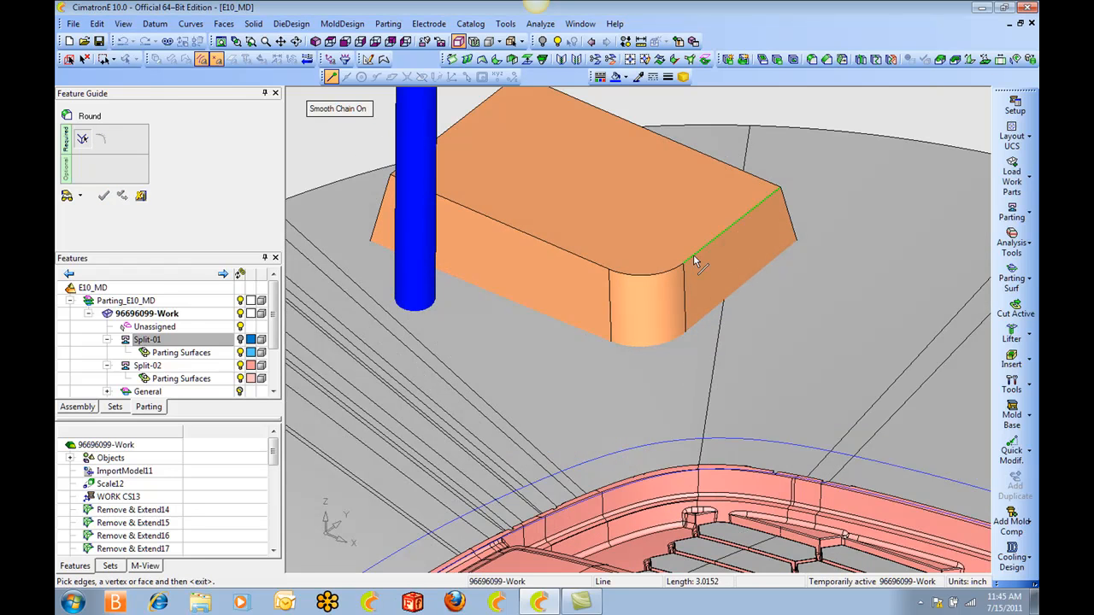
pyautogui.click(693, 259)
pyautogui.middleClick(641, 201)
pyautogui.click(369, 135)
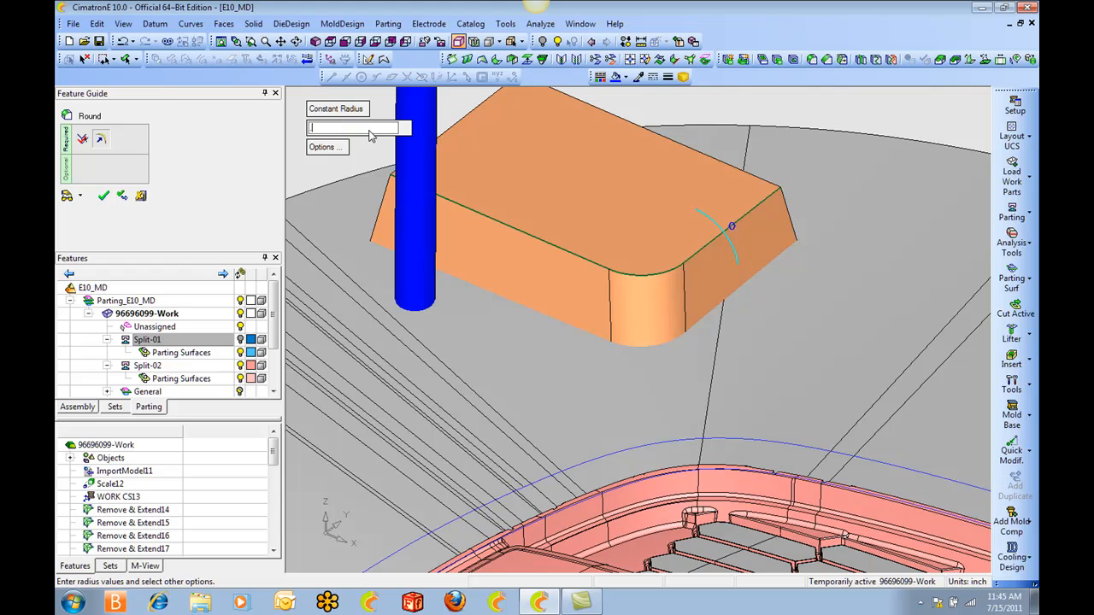
pyautogui.press('Return')
pyautogui.middleClick(529, 167)
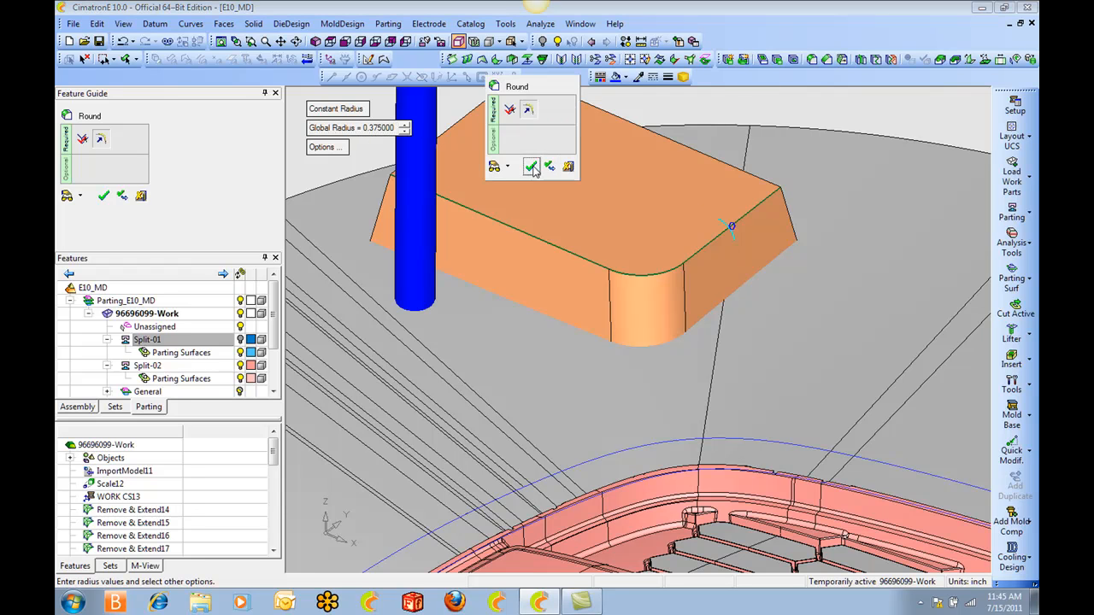
pyautogui.click(550, 167)
pyautogui.scroll(-3, 589, 213)
pyautogui.keyDown('ctrl'); pyautogui.moveTo(589, 213); pyautogui.dragTo(670, 214); pyautogui.keyUp('ctrl')
pyautogui.keyDown('ctrl'); pyautogui.moveTo(764, 273); pyautogui.dragTo(605, 237, button='middle'); pyautogui.keyUp('ctrl')
pyautogui.keyDown('ctrl'); pyautogui.moveTo(696, 286); pyautogui.dragTo(528, 224); pyautogui.keyUp('ctrl')
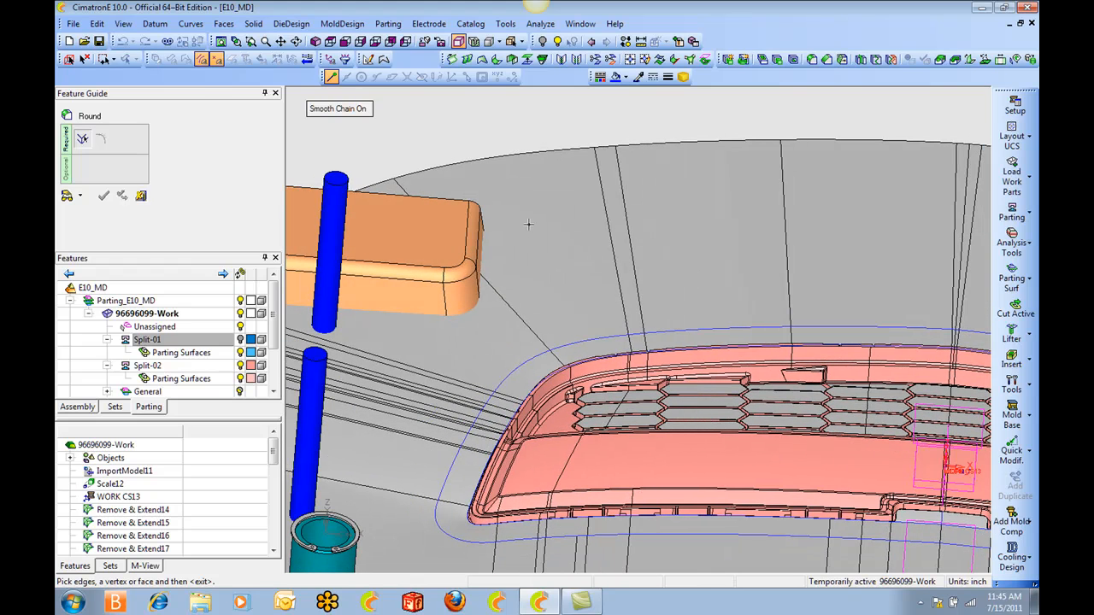
pyautogui.click(142, 196)
# Mirror-copy the rounded corner block across the mold's central plane to the opposite end, with merge off.
pyautogui.click(96, 23)
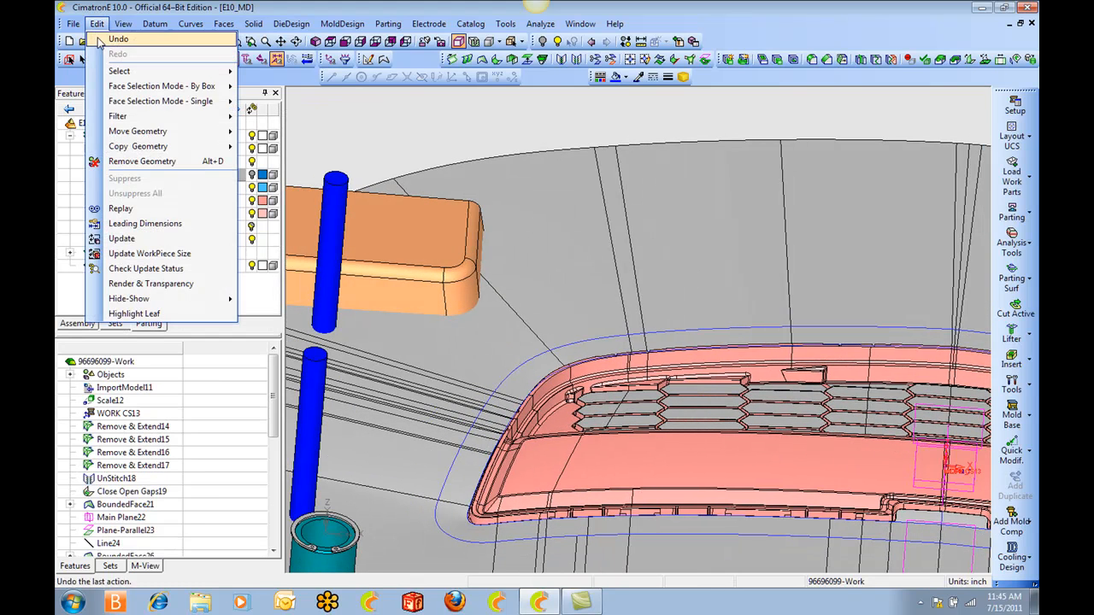
pyautogui.moveTo(137, 148)
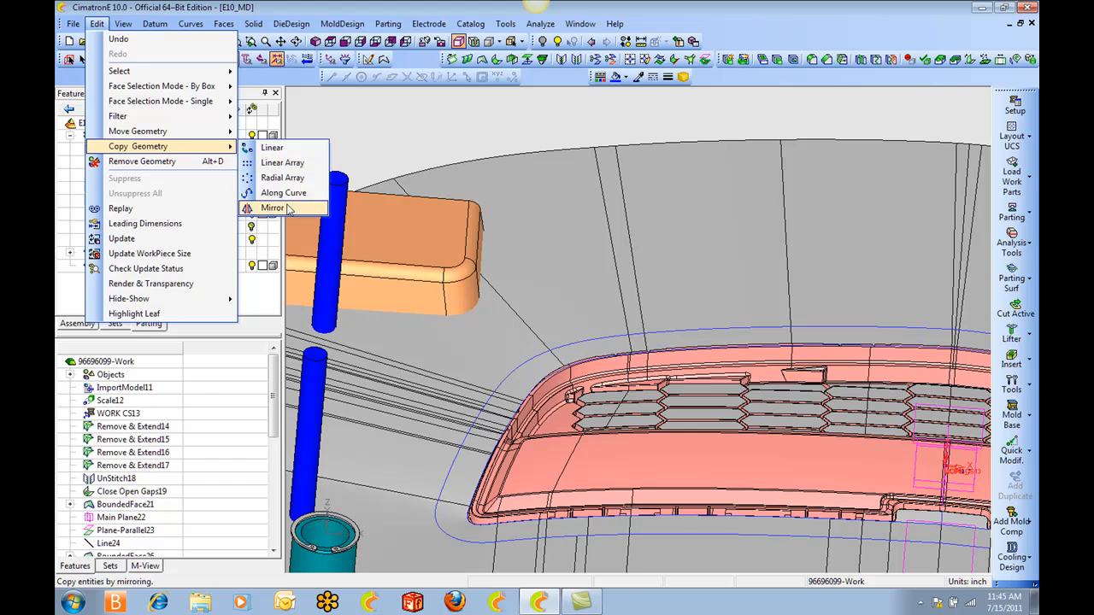
pyautogui.click(274, 207)
pyautogui.click(385, 224)
pyautogui.middleClick(506, 137)
pyautogui.keyDown('ctrl'); pyautogui.moveTo(506, 137); pyautogui.dragTo(700, 342, button='right'); pyautogui.keyUp('ctrl')
pyautogui.keyDown('ctrl'); pyautogui.moveTo(714, 368); pyautogui.dragTo(588, 286, button='middle'); pyautogui.keyUp('ctrl')
pyautogui.keyDown('ctrl'); pyautogui.moveTo(588, 286); pyautogui.dragTo(588, 211, button='right'); pyautogui.keyUp('ctrl')
pyautogui.click(576, 254)
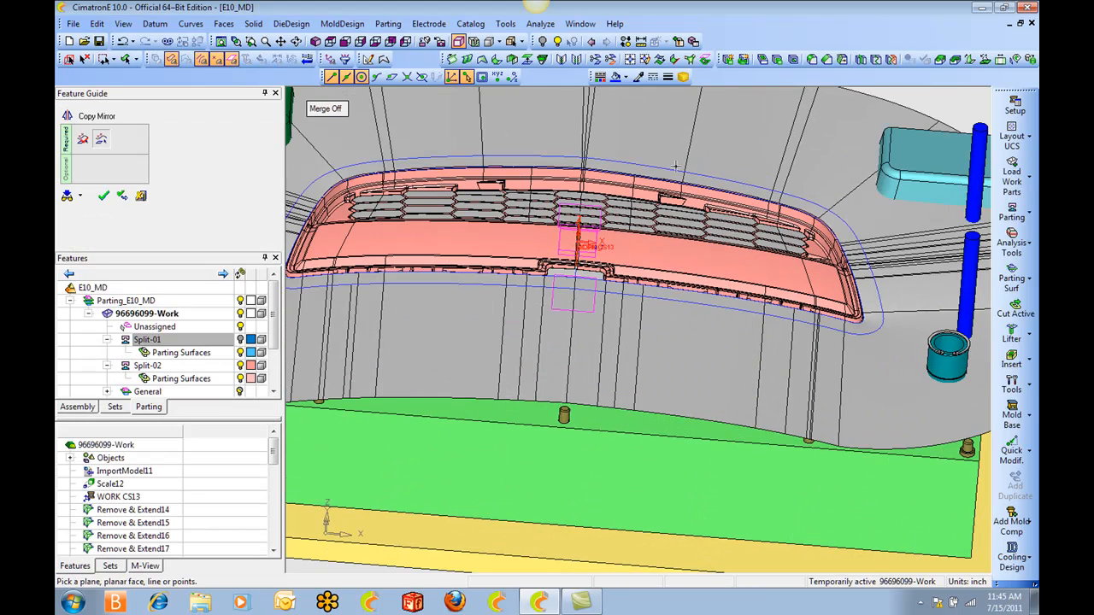
pyautogui.scroll(-2, 675, 163)
pyautogui.middleClick(676, 163)
pyautogui.click(695, 163)
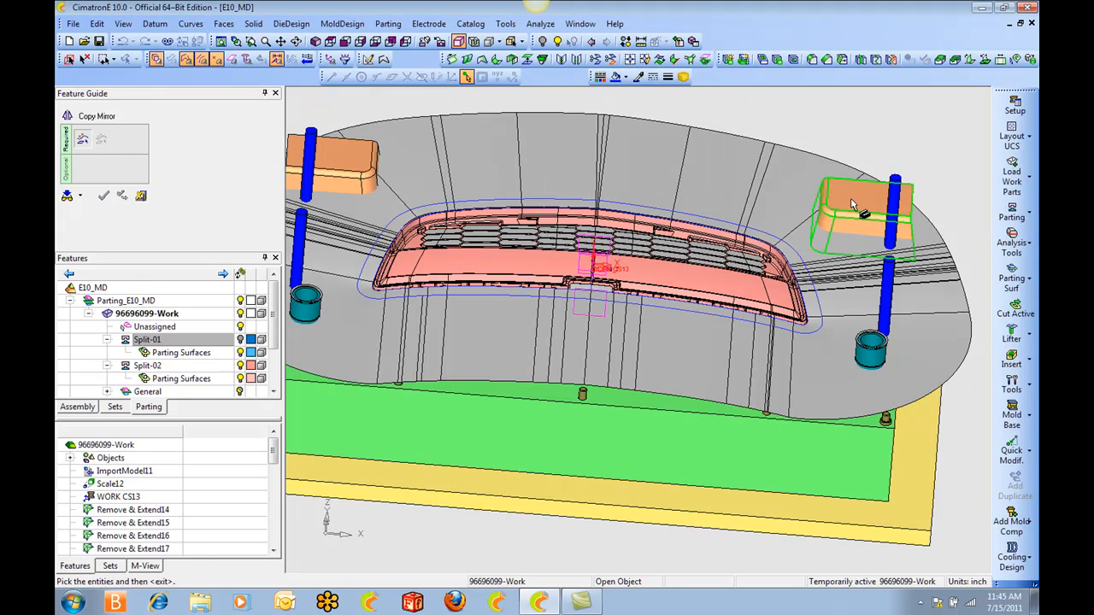
# Mirror-copy both corner blocks across the lengthwise center plane to the other long side of the mold.
pyautogui.keyDown('ctrl'); pyautogui.moveTo(572, 284); pyautogui.dragTo(607, 283); pyautogui.keyUp('ctrl')
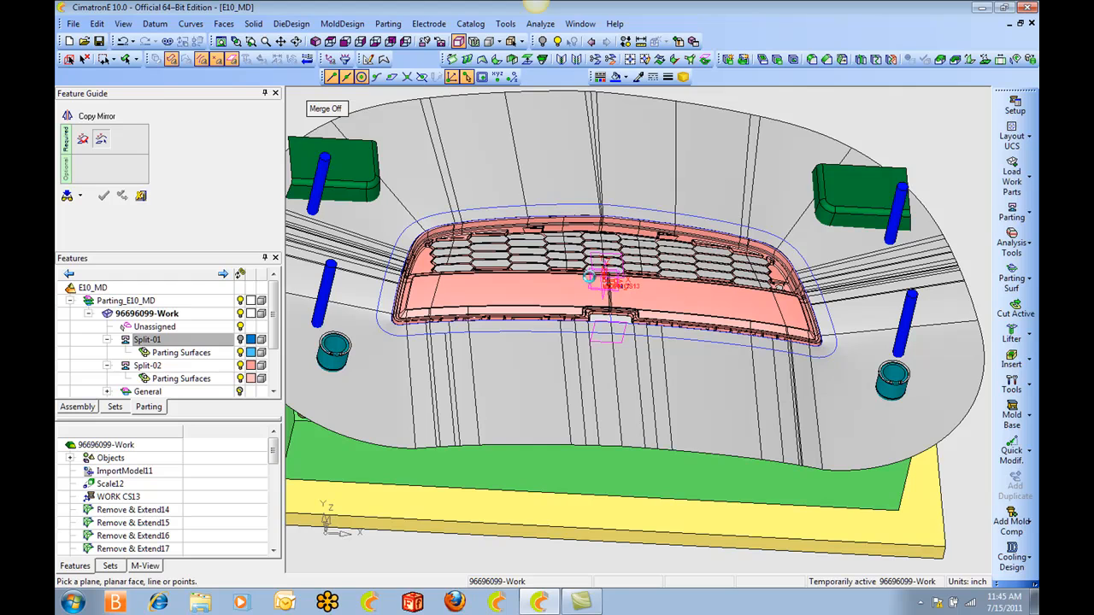
pyautogui.middleClick(549, 186)
pyautogui.click(550, 186)
# Examine how the mirrored corner blocks meet the parting surface around the leader and return pins.
pyautogui.moveTo(541, 230)
pyautogui.keyDown('ctrl'); pyautogui.mouseDown()
pyautogui.moveTo(530, 210)
pyautogui.moveTo(521, 226)
pyautogui.mouseUp(); pyautogui.keyUp('ctrl')
pyautogui.keyDown('ctrl'); pyautogui.moveTo(521, 226); pyautogui.dragTo(647, 296, button='middle'); pyautogui.keyUp('ctrl')
pyautogui.keyDown('ctrl'); pyautogui.moveTo(647, 296); pyautogui.dragTo(410, 154, button='right'); pyautogui.keyUp('ctrl')
pyautogui.keyDown('ctrl'); pyautogui.moveTo(368, 128); pyautogui.dragTo(513, 184, button='middle'); pyautogui.keyUp('ctrl')
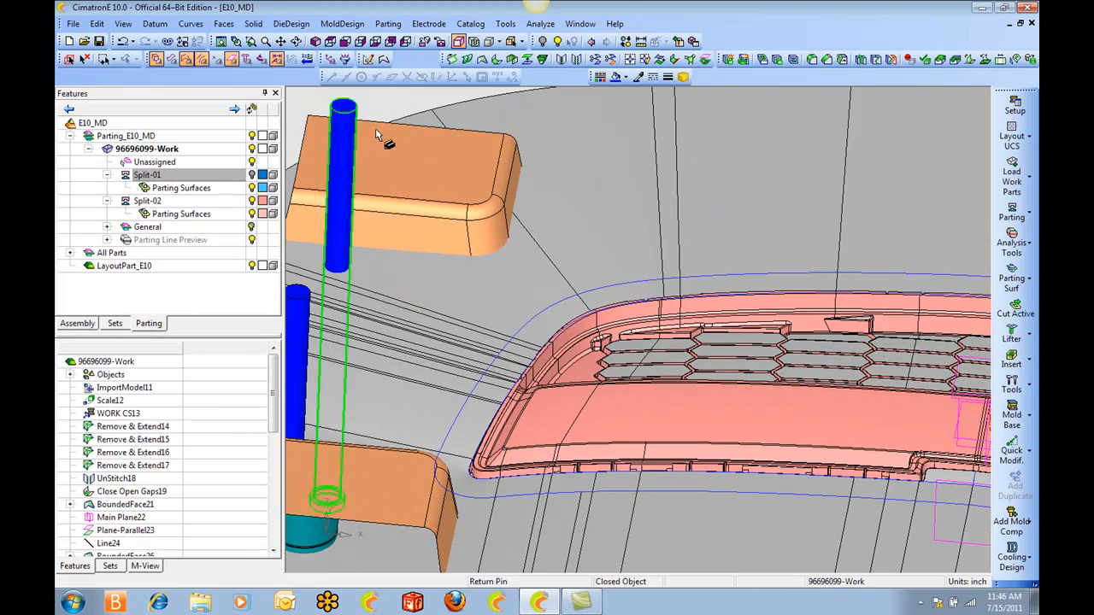
pyautogui.keyDown('ctrl'); pyautogui.moveTo(598, 346); pyautogui.dragTo(639, 390, button='middle'); pyautogui.keyUp('ctrl')
pyautogui.keyDown('ctrl'); pyautogui.moveTo(639, 390); pyautogui.dragTo(585, 184); pyautogui.keyUp('ctrl')
pyautogui.keyDown('ctrl'); pyautogui.moveTo(584, 185); pyautogui.dragTo(675, 162, button='middle'); pyautogui.keyUp('ctrl')
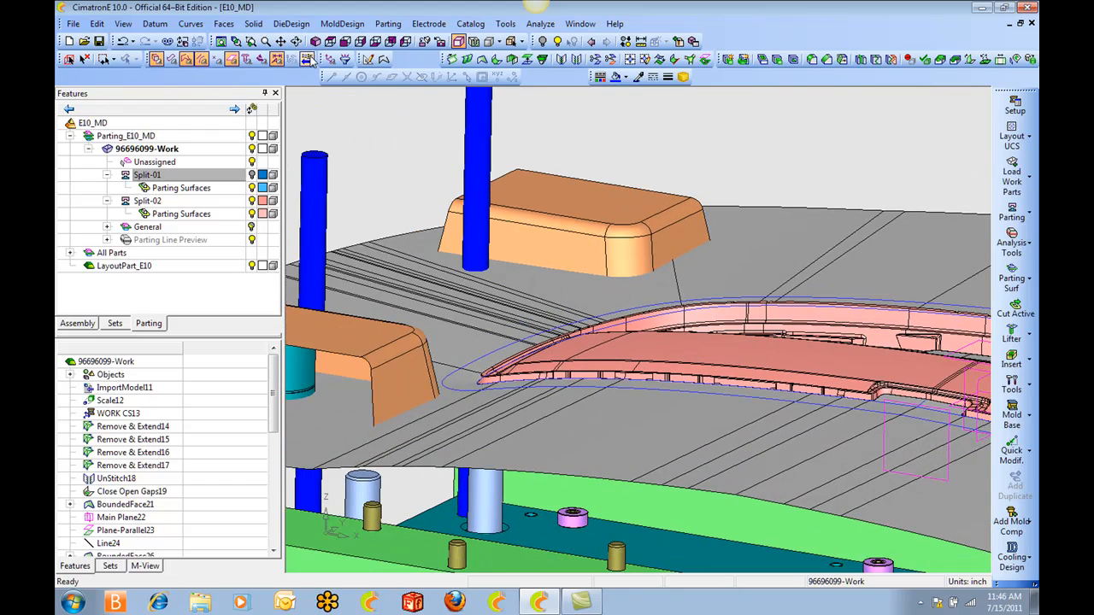
pyautogui.keyDown('ctrl'); pyautogui.moveTo(565, 141); pyautogui.dragTo(513, 185, button='middle'); pyautogui.keyUp('ctrl')
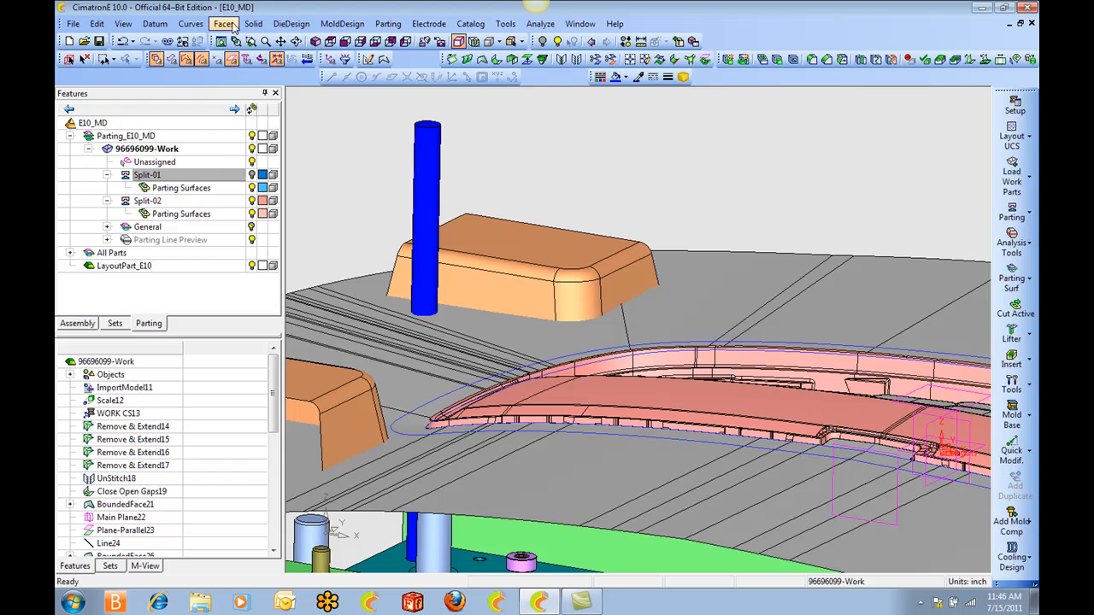
# Set up a face Fillet with the first block's side walls as first set and the parting surface faces beneath it as second.
pyautogui.click(229, 27)
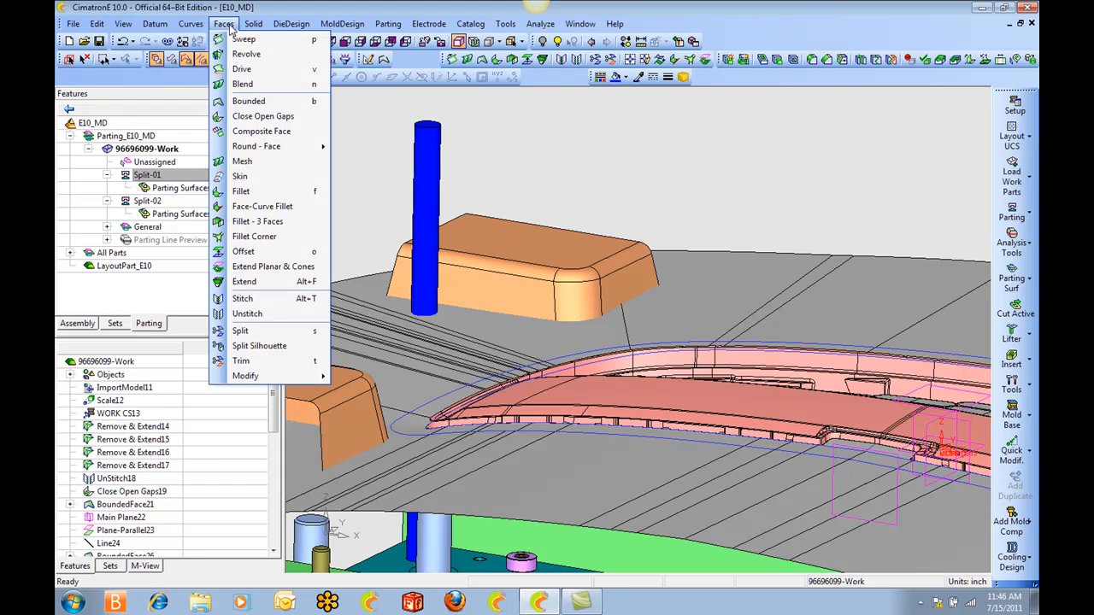
pyautogui.click(256, 191)
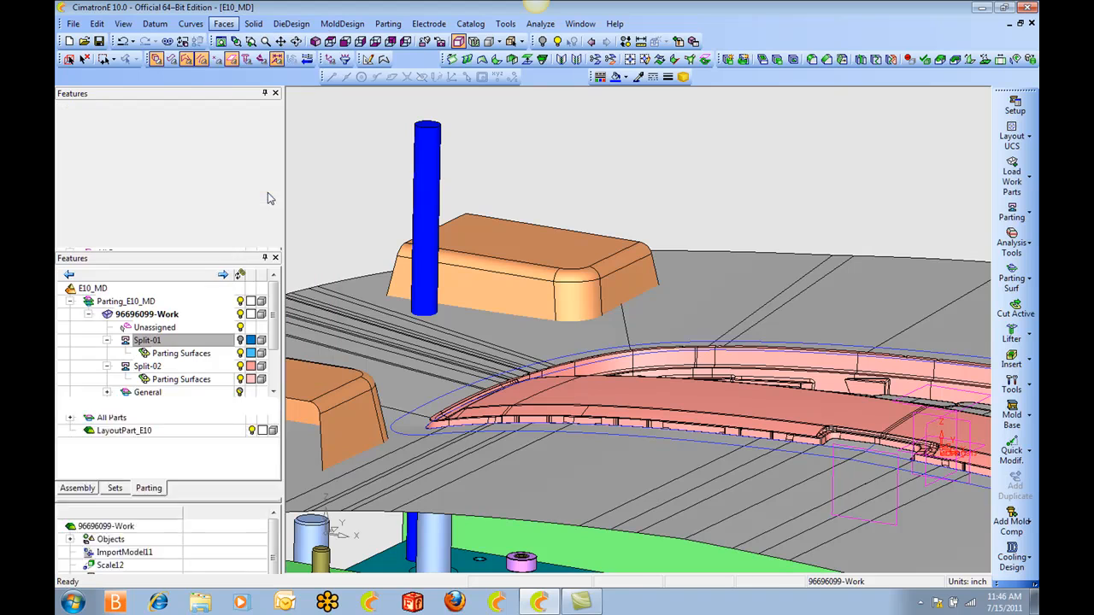
pyautogui.click(593, 298)
pyautogui.click(538, 305)
pyautogui.keyDown('ctrl'); pyautogui.moveTo(671, 109); pyautogui.dragTo(632, 159); pyautogui.keyUp('ctrl')
pyautogui.middleClick(632, 159)
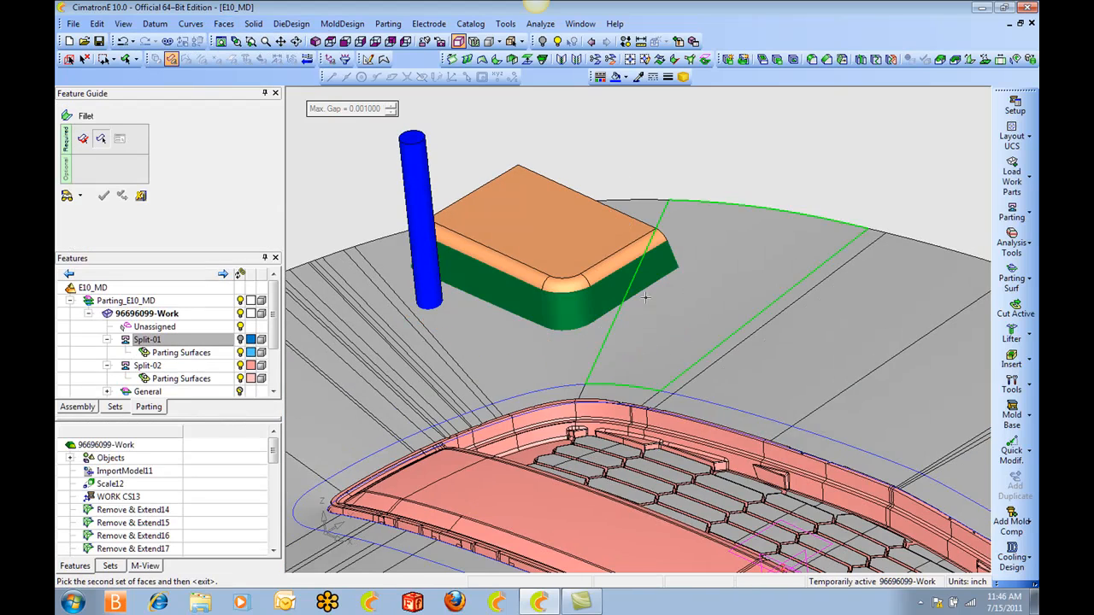
pyautogui.click(640, 303)
pyautogui.click(595, 341)
pyautogui.keyDown('ctrl'); pyautogui.moveTo(625, 330); pyautogui.dragTo(703, 385); pyautogui.keyUp('ctrl')
pyautogui.middleClick(660, 320)
# Set the fillet to trim and extend its faces with a 0.1-inch radius, and apply it.
pyautogui.keyDown('ctrl'); pyautogui.moveTo(703, 386); pyautogui.dragTo(793, 335, button='right'); pyautogui.keyUp('ctrl')
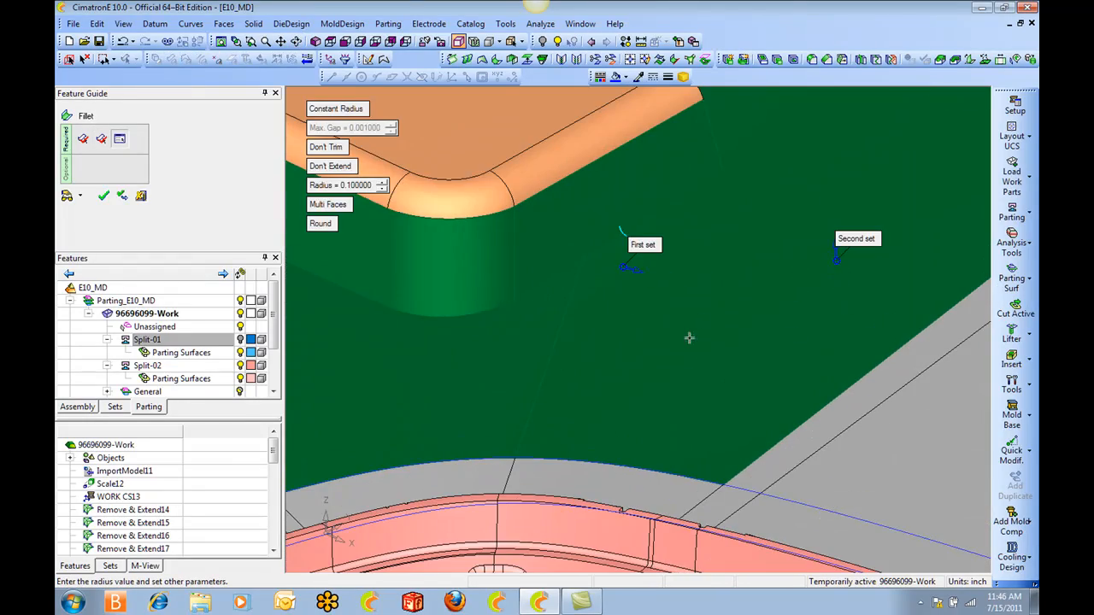
pyautogui.keyDown('ctrl'); pyautogui.moveTo(689, 338); pyautogui.dragTo(567, 247); pyautogui.keyUp('ctrl')
pyautogui.keyDown('ctrl'); pyautogui.moveTo(549, 243); pyautogui.dragTo(675, 260, button='middle'); pyautogui.keyUp('ctrl')
pyautogui.keyDown('ctrl'); pyautogui.moveTo(586, 268); pyautogui.dragTo(625, 274); pyautogui.keyUp('ctrl')
pyautogui.click(329, 147)
pyautogui.scroll(-3, 499, 236)
pyautogui.keyDown('ctrl'); pyautogui.moveTo(499, 236); pyautogui.dragTo(548, 339); pyautogui.keyUp('ctrl')
pyautogui.middleClick(552, 210)
pyautogui.click(571, 211)
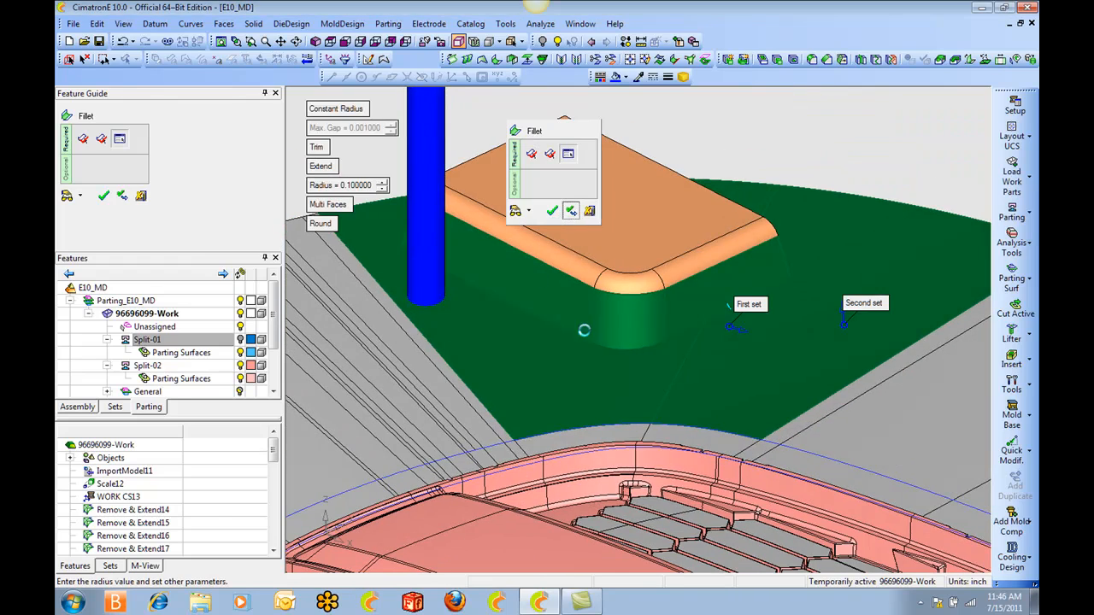
# Choose the mirrored block's side walls at the opposite end and the parting surface faces around it as the next fillet's face sets.
pyautogui.keyDown('ctrl'); pyautogui.moveTo(710, 325); pyautogui.dragTo(705, 299); pyautogui.keyUp('ctrl')
pyautogui.keyDown('ctrl'); pyautogui.moveTo(705, 299); pyautogui.dragTo(707, 274, button='middle'); pyautogui.keyUp('ctrl')
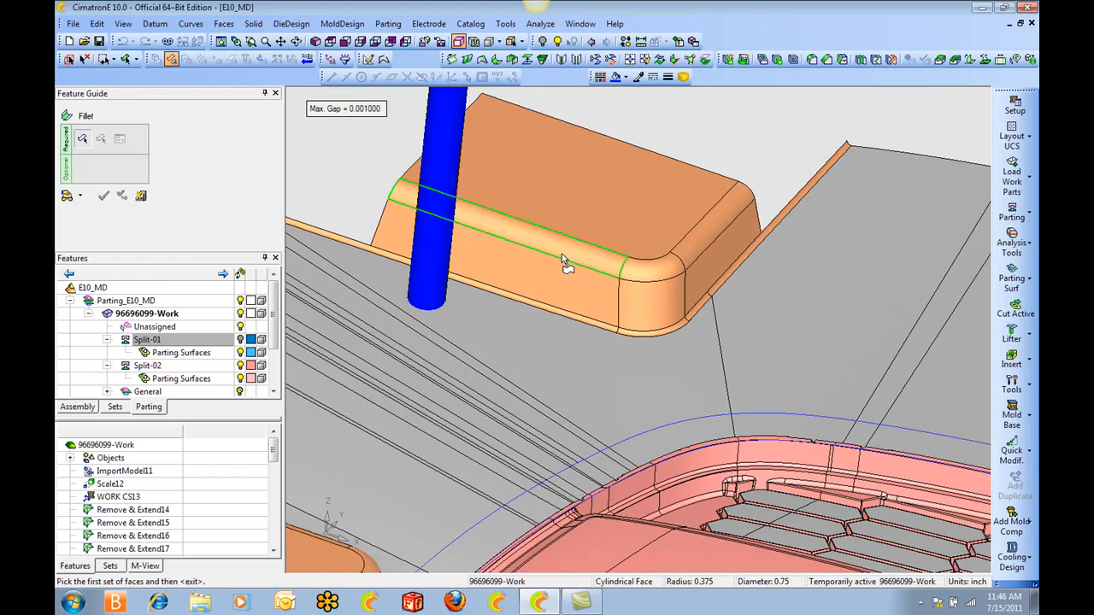
pyautogui.keyDown('ctrl'); pyautogui.moveTo(706, 344); pyautogui.dragTo(532, 319, button='middle'); pyautogui.keyUp('ctrl')
pyautogui.scroll(-3, 532, 320)
pyautogui.keyDown('ctrl'); pyautogui.moveTo(769, 358); pyautogui.dragTo(470, 287, button='middle'); pyautogui.keyUp('ctrl')
pyautogui.keyDown('ctrl'); pyautogui.moveTo(709, 316); pyautogui.dragTo(855, 278); pyautogui.keyUp('ctrl')
pyautogui.keyDown('ctrl'); pyautogui.moveTo(858, 281); pyautogui.dragTo(657, 303, button='middle'); pyautogui.keyUp('ctrl')
pyautogui.keyDown('ctrl'); pyautogui.moveTo(657, 302); pyautogui.dragTo(607, 230, button='right'); pyautogui.keyUp('ctrl')
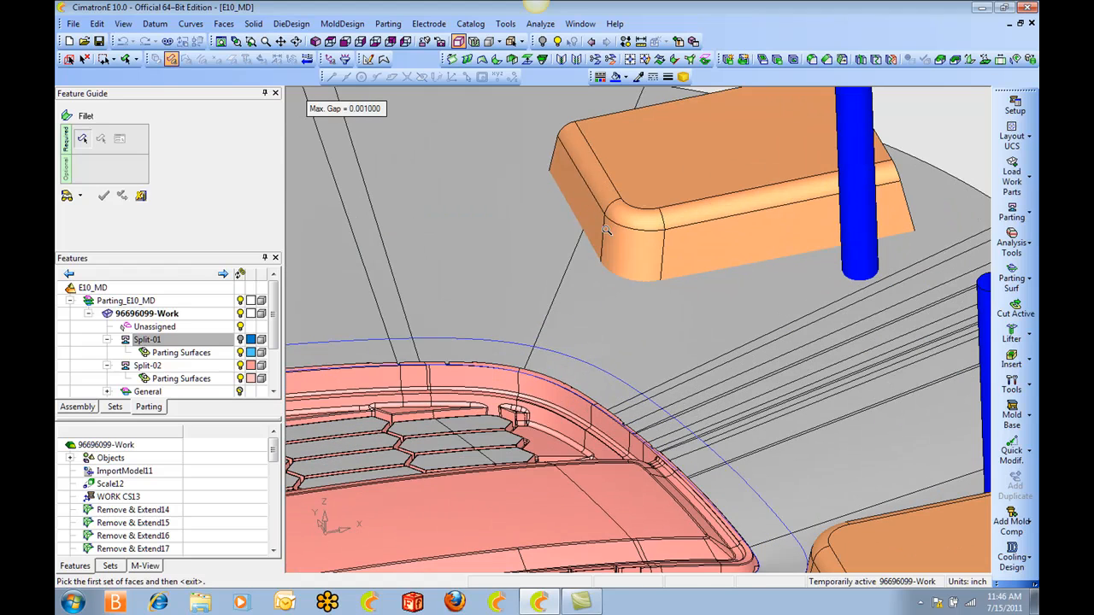
pyautogui.click(701, 247)
pyautogui.middleClick(583, 296)
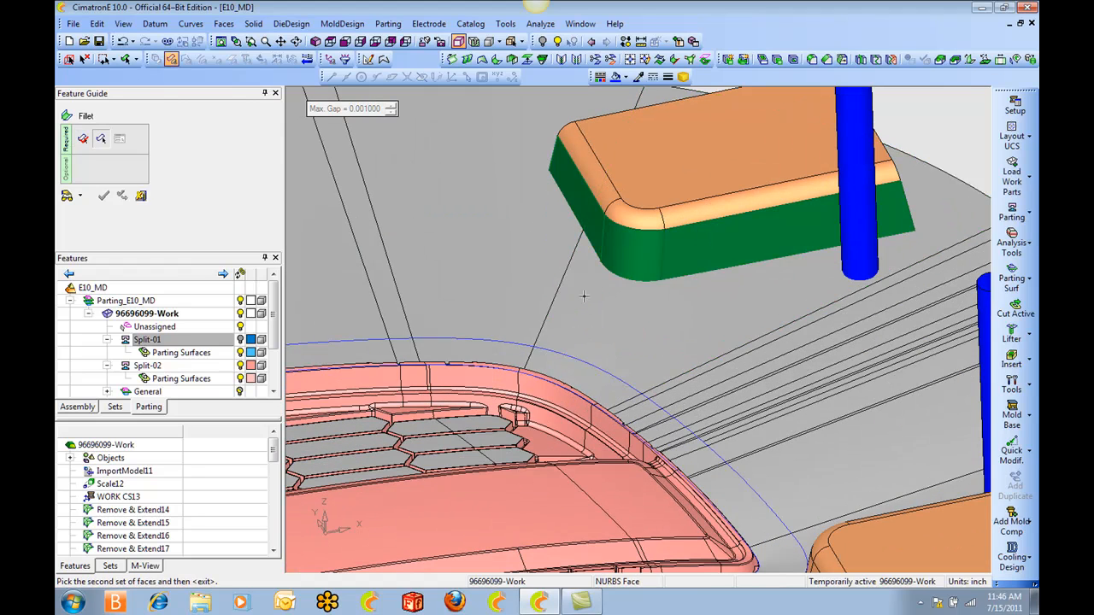
pyautogui.click(535, 243)
pyautogui.middleClick(531, 231)
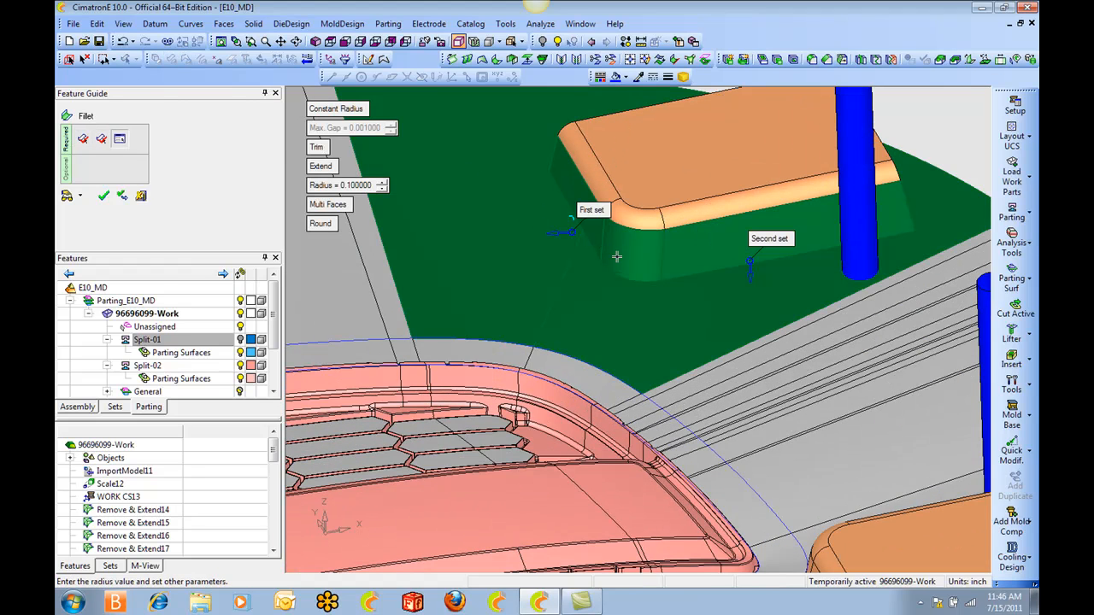
# Set the mirrored block's fillet radius to 0.375 inch and apply the fillet.
pyautogui.keyDown('ctrl'); pyautogui.moveTo(655, 285); pyautogui.dragTo(683, 263); pyautogui.keyUp('ctrl')
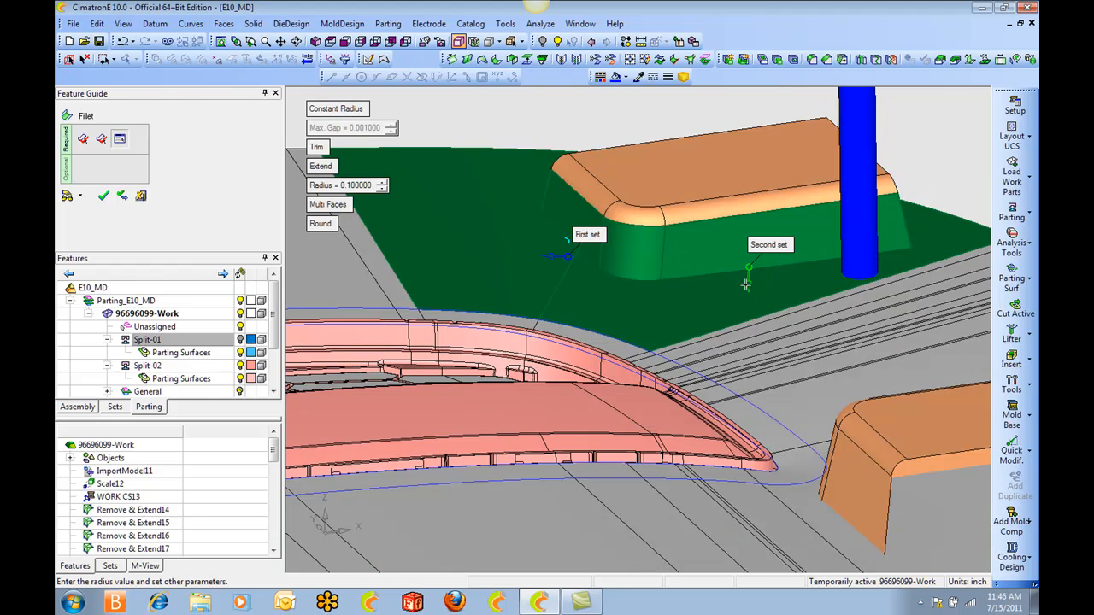
pyautogui.click(358, 190)
pyautogui.write('0.375')
pyautogui.press('Return')
pyautogui.rightClick(520, 162)
pyautogui.click(467, 151)
pyautogui.middleClick(467, 147)
pyautogui.click(486, 151)
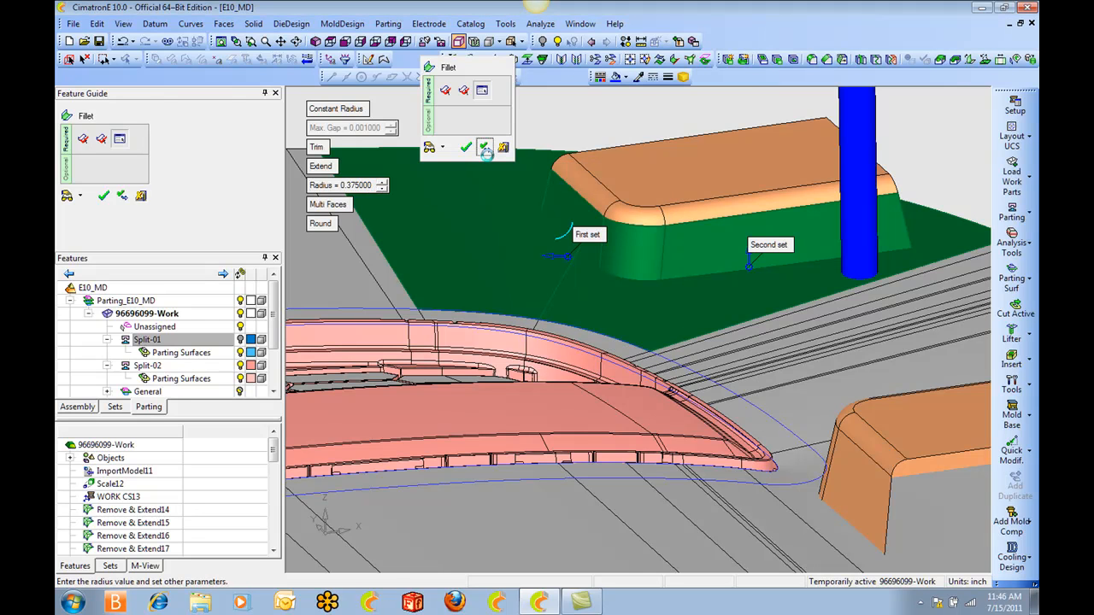
# Fillet the third corner block's side walls into the surrounding parting surface faces with a 0.375-inch radius.
pyautogui.keyDown('ctrl'); pyautogui.moveTo(540, 242); pyautogui.dragTo(586, 281); pyautogui.keyUp('ctrl')
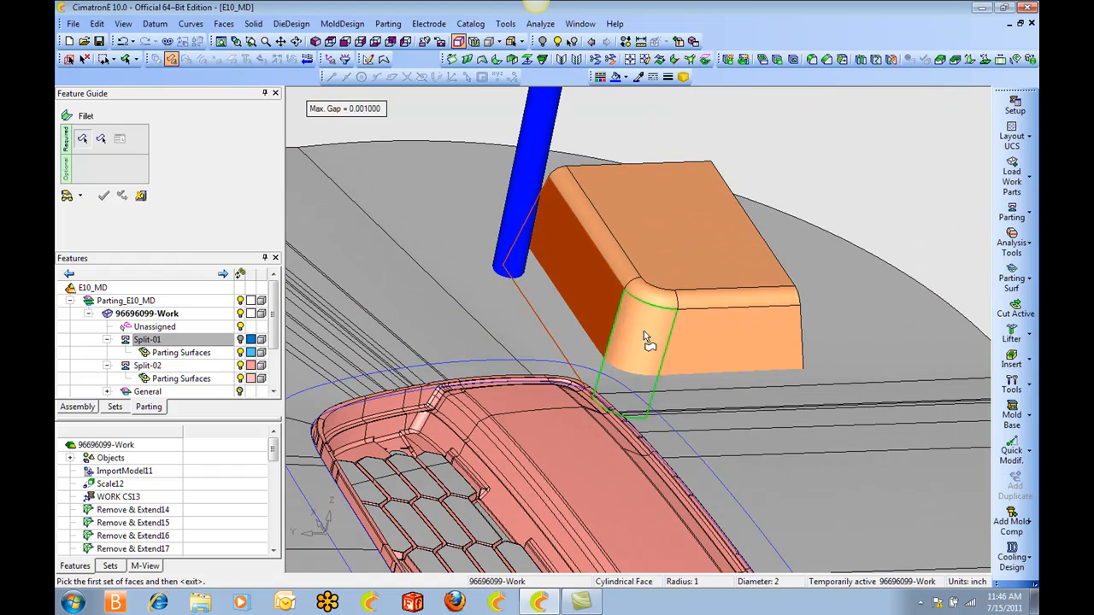
pyautogui.click(693, 335)
pyautogui.middleClick(693, 335)
pyautogui.click(552, 339)
pyautogui.keyDown('ctrl'); pyautogui.moveTo(552, 339); pyautogui.dragTo(541, 288); pyautogui.keyUp('ctrl')
pyautogui.middleClick(503, 276)
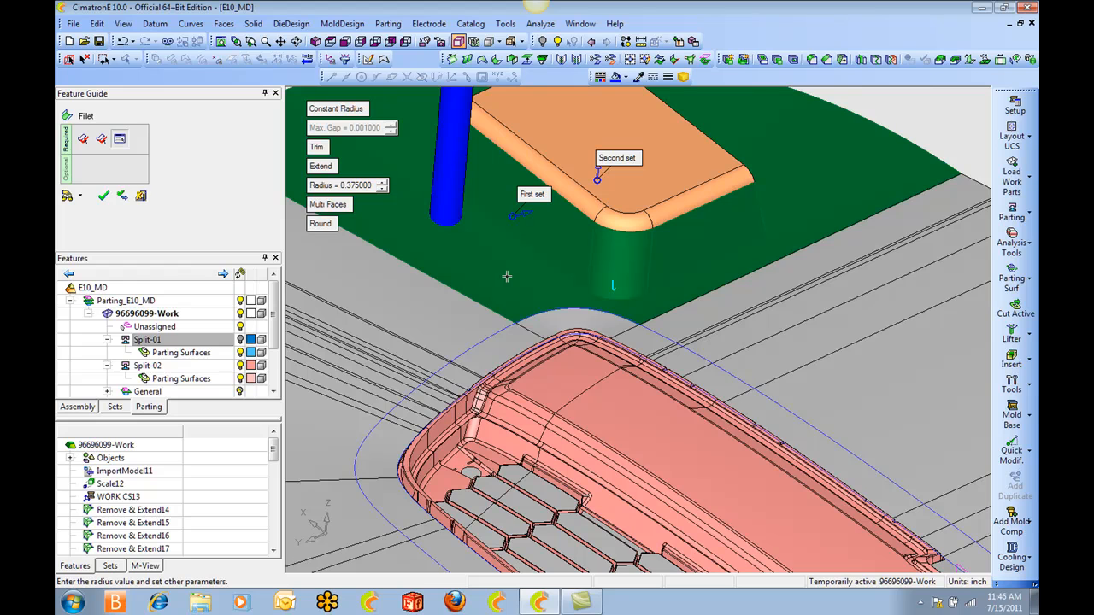
pyautogui.keyDown('ctrl'); pyautogui.moveTo(585, 270); pyautogui.dragTo(468, 275); pyautogui.keyUp('ctrl')
pyautogui.middleClick(468, 275)
pyautogui.click(468, 275)
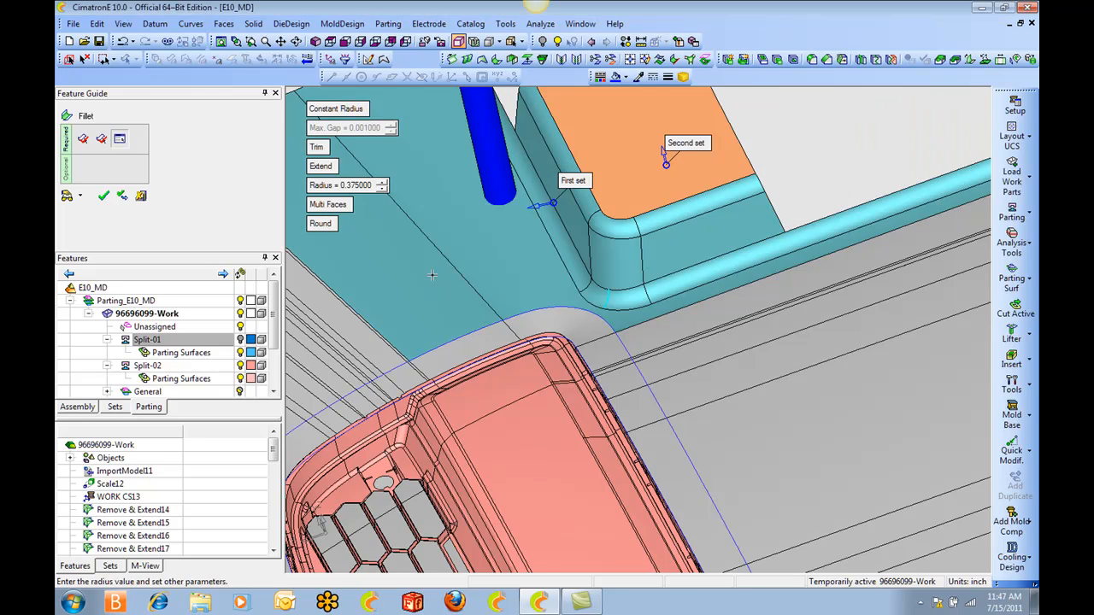
pyautogui.middleClick(431, 274)
# Choose the last corner block's side walls and the parting surface faces around it as the fillet's two face sets.
pyautogui.scroll(-3, 638, 291)
pyautogui.keyDown('ctrl'); pyautogui.moveTo(639, 291); pyautogui.dragTo(506, 419); pyautogui.keyUp('ctrl')
pyautogui.scroll(3, 507, 419)
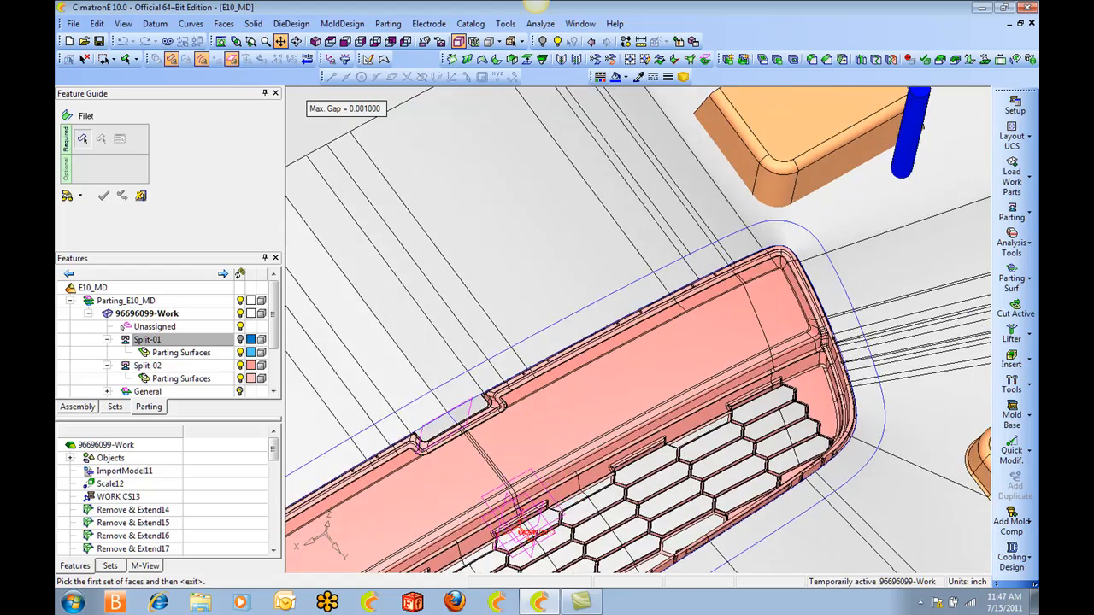
pyautogui.keyDown('ctrl'); pyautogui.moveTo(696, 136); pyautogui.dragTo(481, 342, button='middle'); pyautogui.keyUp('ctrl')
pyautogui.keyDown('ctrl'); pyautogui.moveTo(481, 342); pyautogui.dragTo(495, 368); pyautogui.keyUp('ctrl')
pyautogui.click(562, 385)
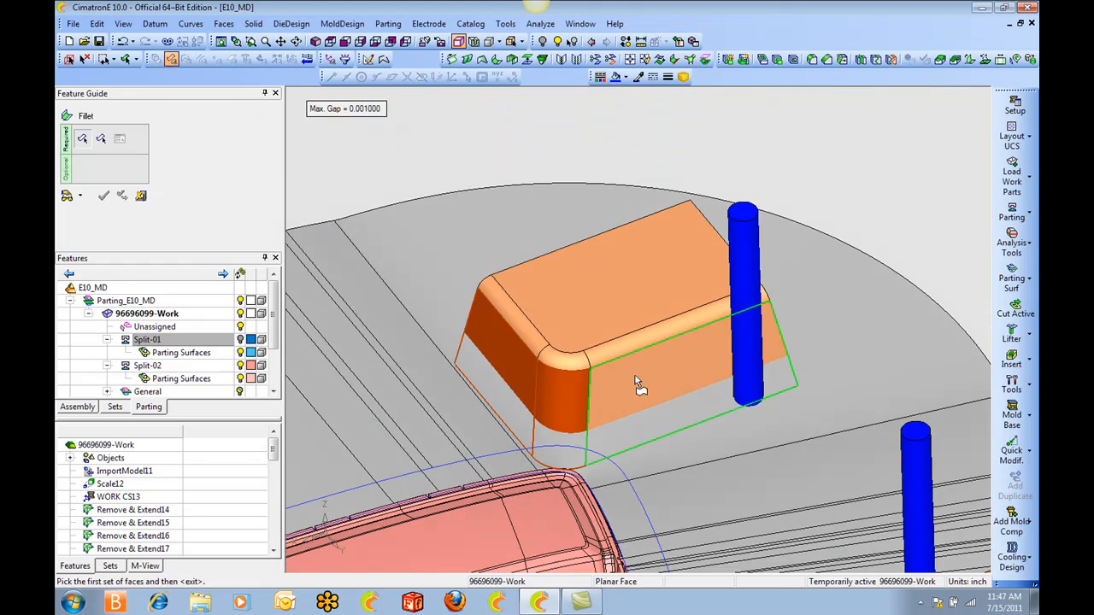
pyautogui.click(637, 376)
pyautogui.middleClick(631, 418)
pyautogui.click(629, 451)
pyautogui.middleClick(631, 451)
# Apply the last corner block's fillet with a 0.375-inch radius and finish the Fillet command.
pyautogui.keyDown('ctrl'); pyautogui.moveTo(611, 406); pyautogui.dragTo(553, 377); pyautogui.keyUp('ctrl')
pyautogui.click(530, 363)
pyautogui.keyDown('ctrl'); pyautogui.moveTo(597, 348); pyautogui.dragTo(603, 340); pyautogui.keyUp('ctrl')
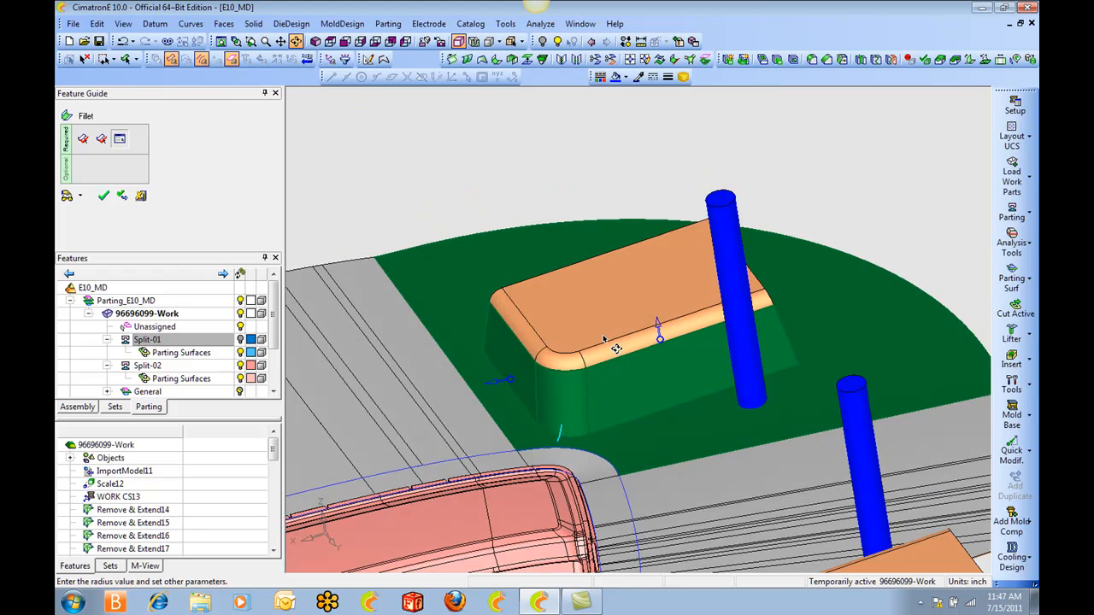
pyautogui.rightClick(567, 251)
pyautogui.click(568, 250)
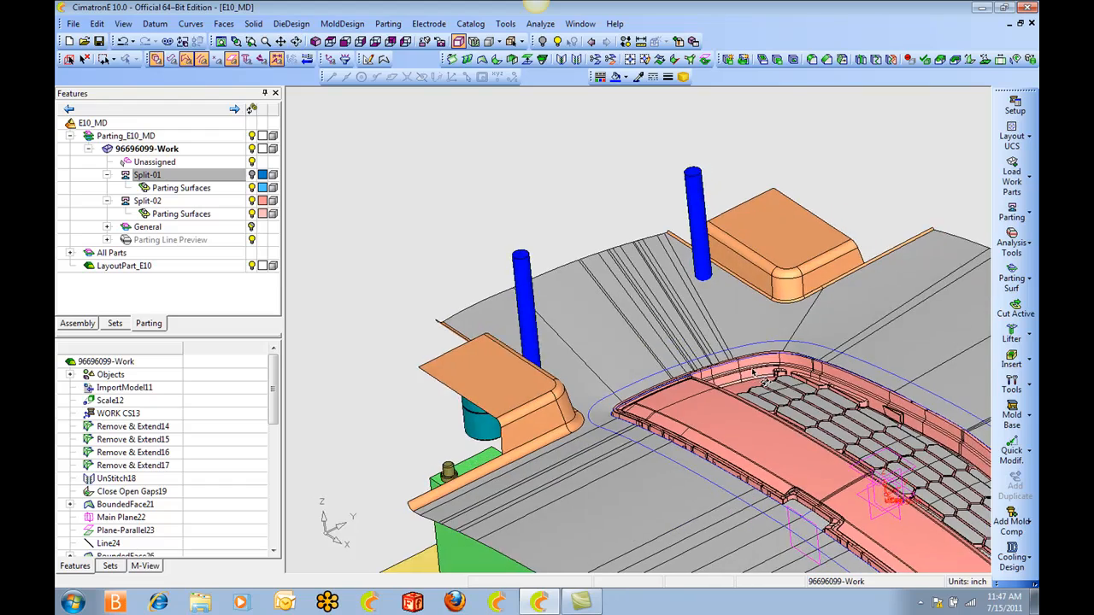
# Edit the first block's fillet, Fillet53, and set its radius to 0.375 inch.
pyautogui.moveTo(274, 394); pyautogui.dragTo(265, 522)
pyautogui.scroll(4, 601, 277)
pyautogui.keyDown('ctrl'); pyautogui.moveTo(601, 277); pyautogui.dragTo(648, 294, button='middle'); pyautogui.keyUp('ctrl')
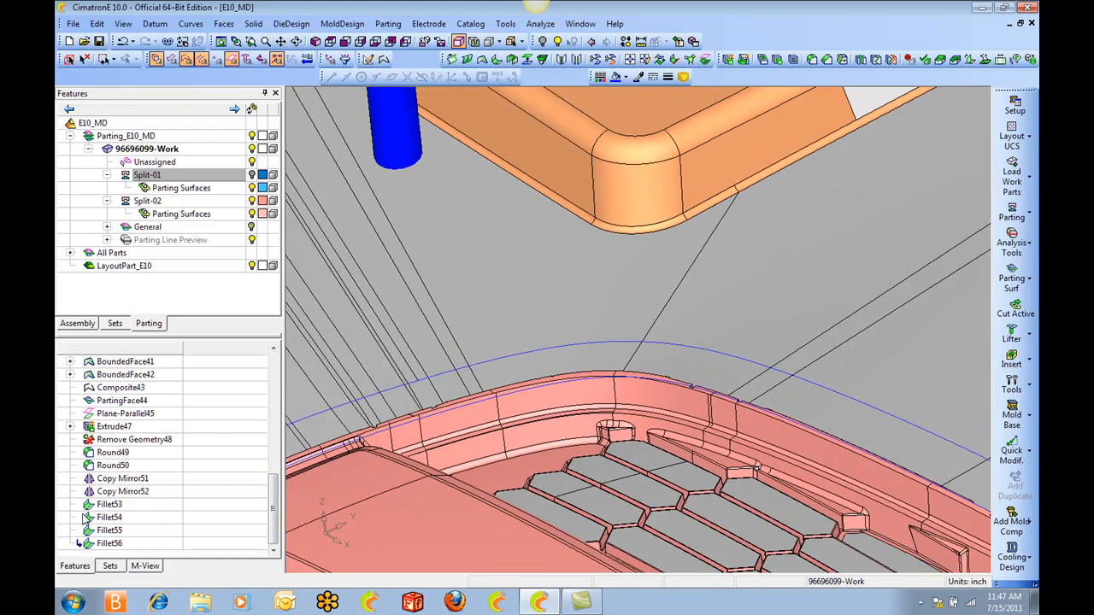
pyautogui.click(121, 505)
pyautogui.rightClick(121, 506)
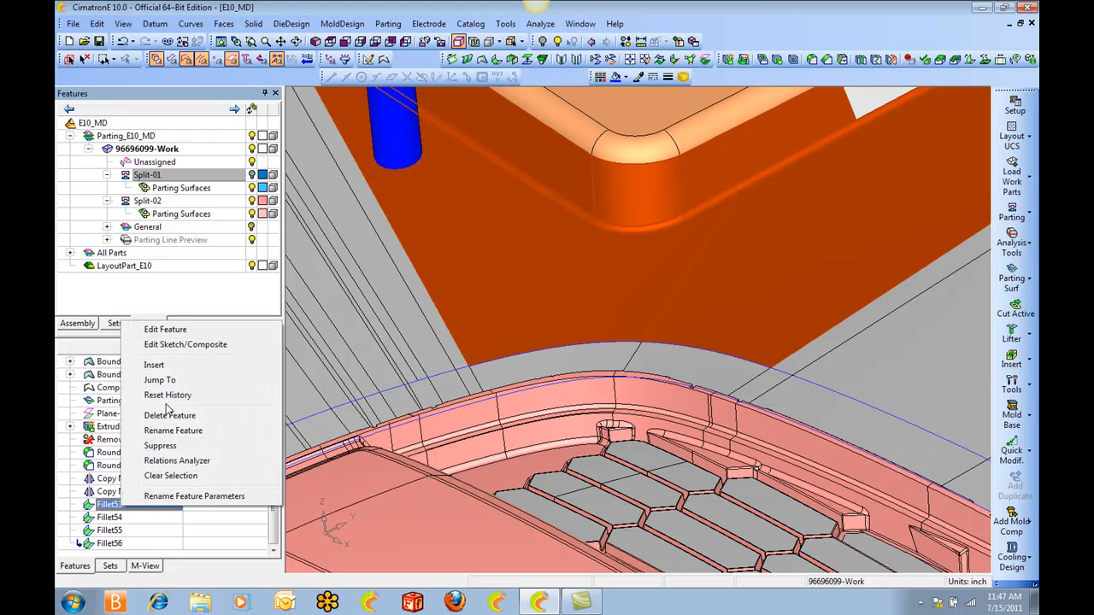
pyautogui.click(171, 329)
pyautogui.click(356, 189)
pyautogui.write('.375')
pyautogui.press('Return')
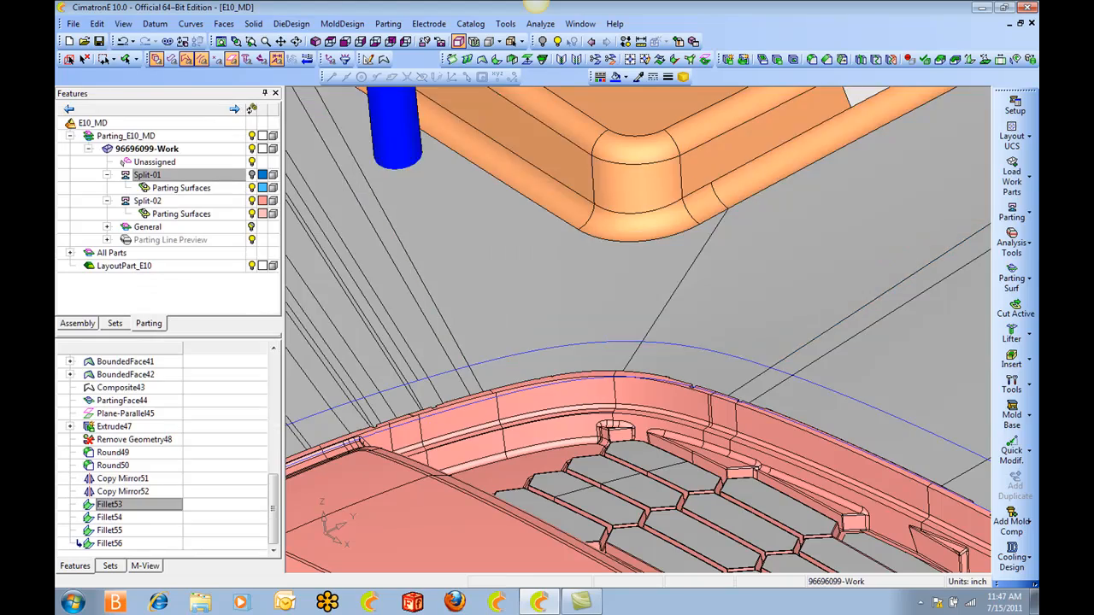
# Start Parting Analysis and slide the split directions apart in front view.
pyautogui.scroll(-5, 752, 192)
pyautogui.keyDown('ctrl'); pyautogui.moveTo(660, 288); pyautogui.dragTo(651, 196); pyautogui.keyUp('ctrl')
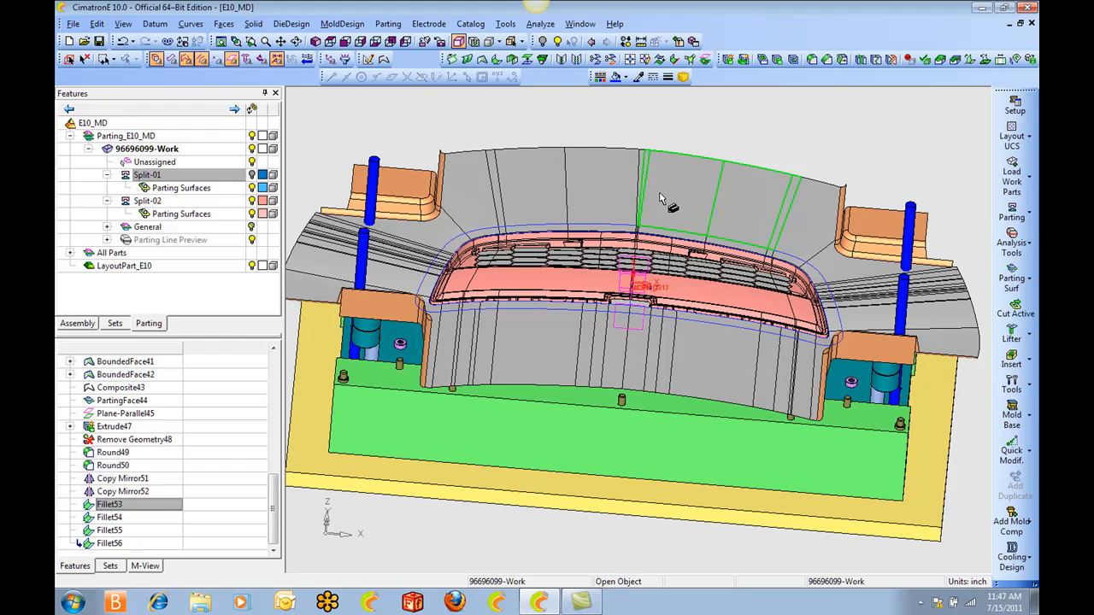
pyautogui.press('F3')
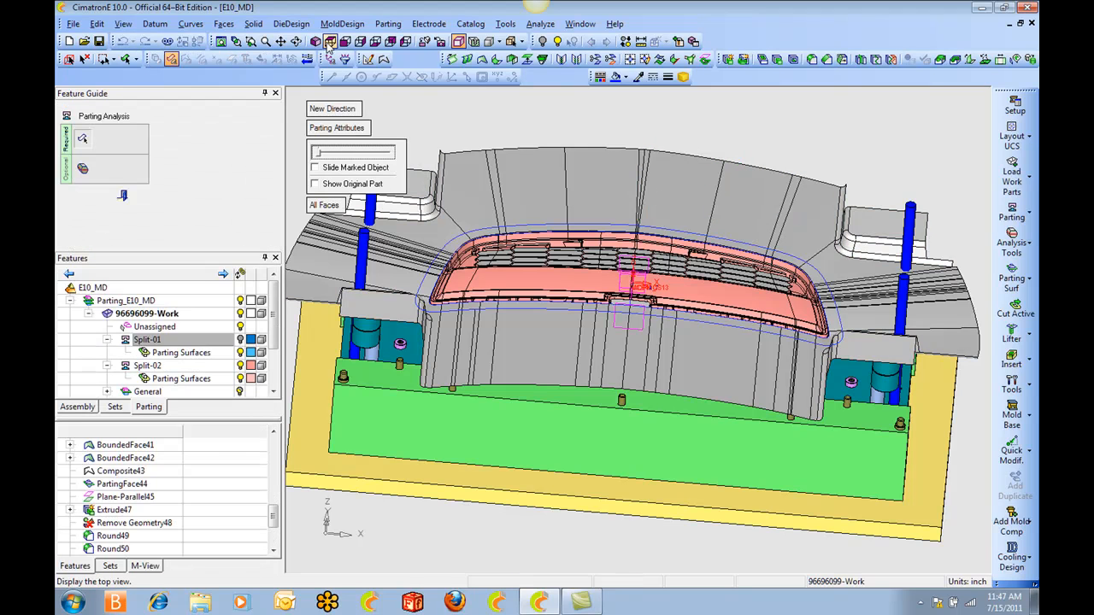
pyautogui.moveTo(318, 157); pyautogui.dragTo(408, 149)
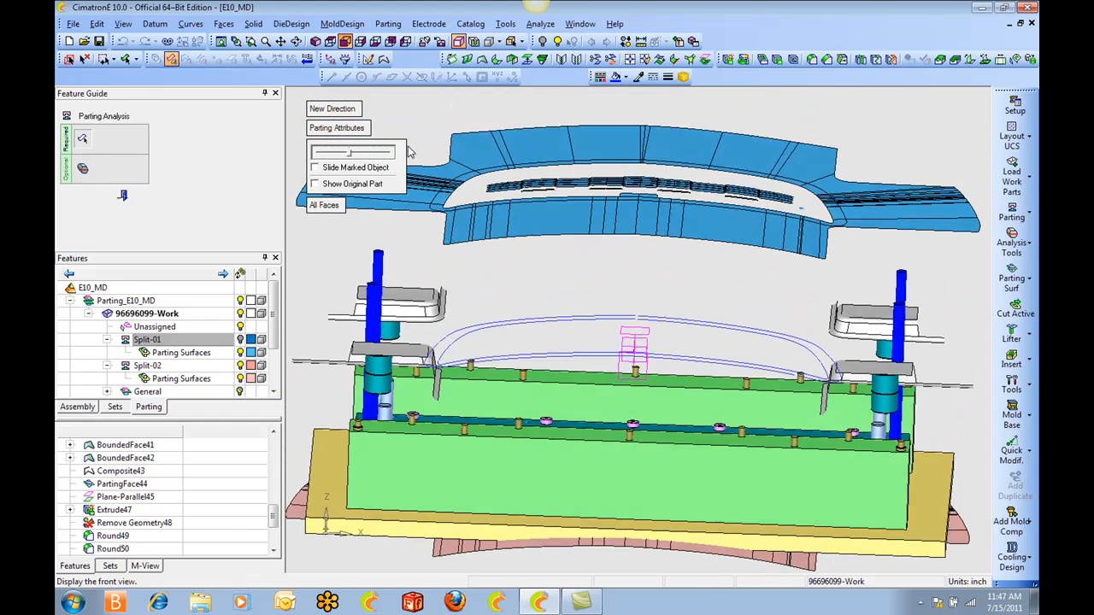
# Hide the Movable Side and Ejection System assemblies so that only the parting geometry is displayed.
pyautogui.click(79, 407)
pyautogui.click(229, 314)
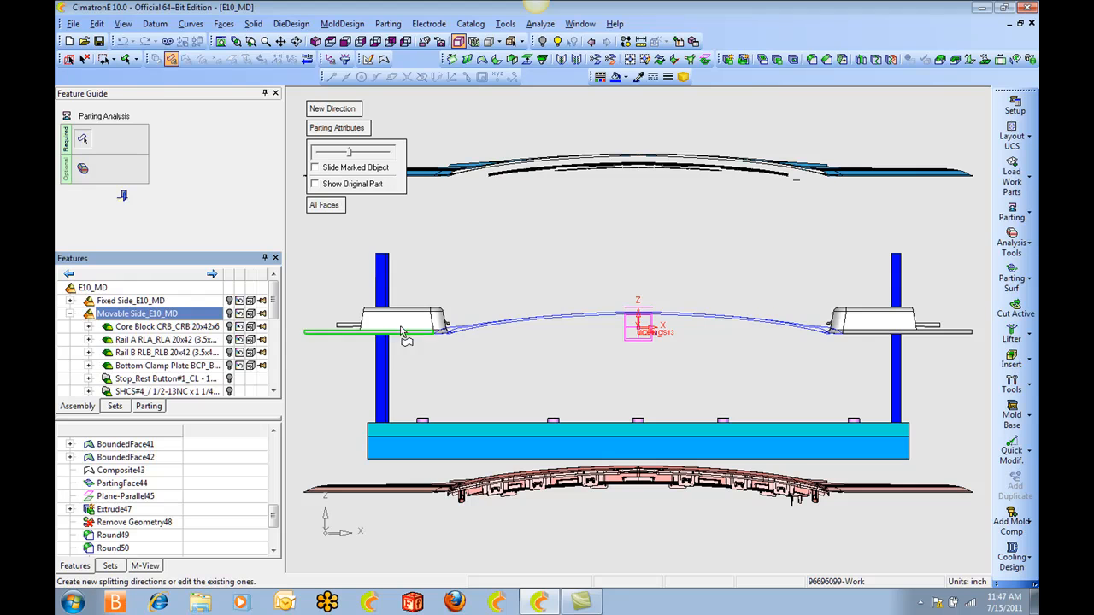
pyautogui.scroll(-1, 274, 318)
pyautogui.scroll(-5, 274, 319)
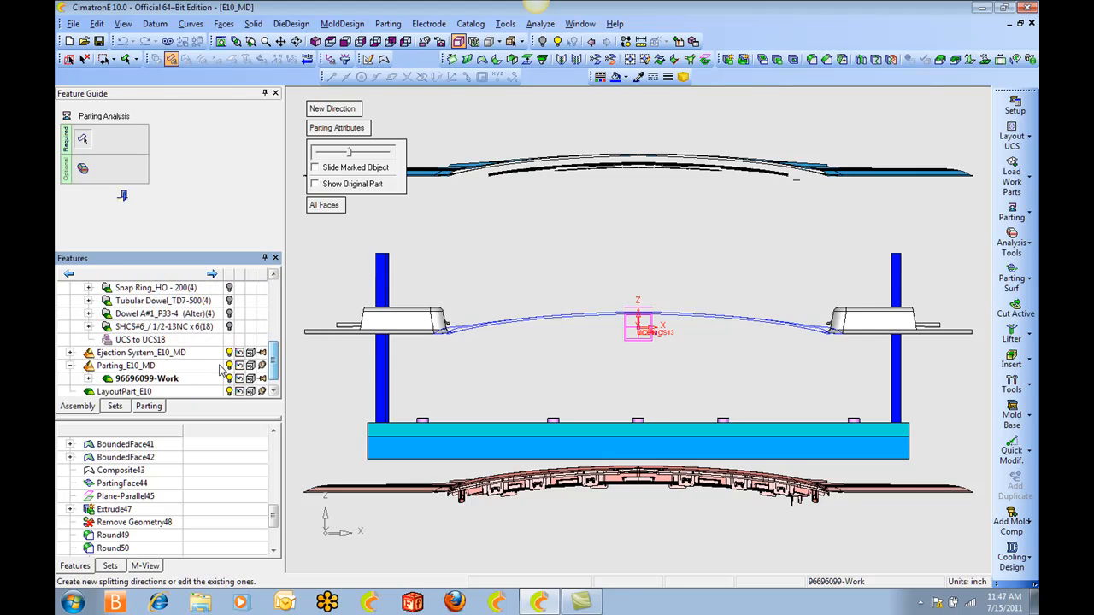
pyautogui.click(229, 353)
# Attach the corner interlock faces at both ends to the upper parting surfaces' split direction.
pyautogui.moveTo(299, 295); pyautogui.dragTo(453, 339)
pyautogui.moveTo(786, 285); pyautogui.dragTo(982, 367)
pyautogui.click(905, 173)
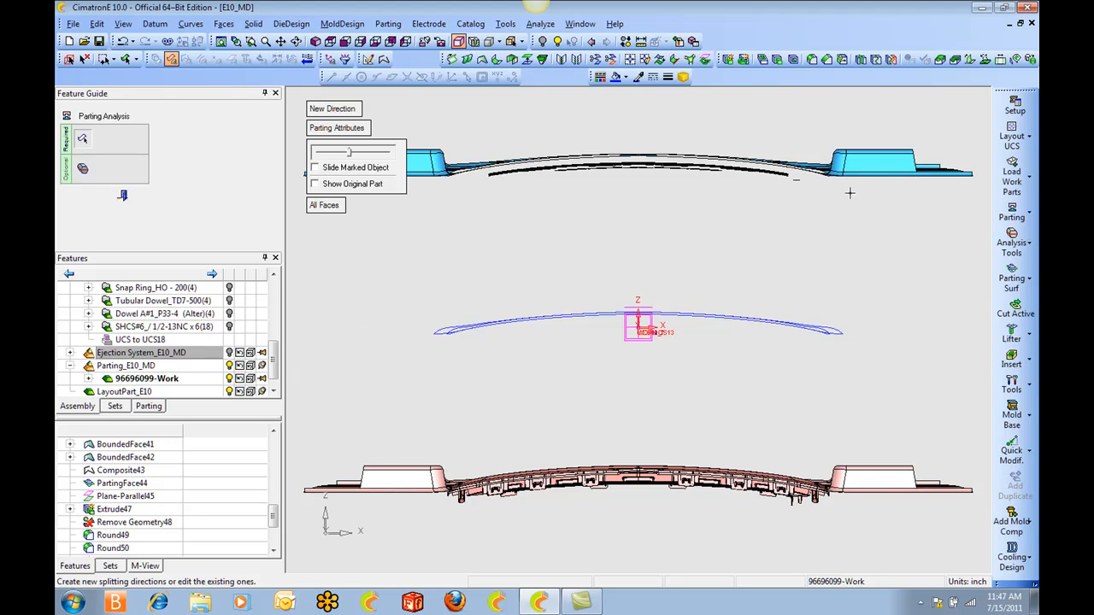
pyautogui.moveTo(709, 227); pyautogui.dragTo(723, 252, button='middle')
pyautogui.moveTo(652, 216); pyautogui.dragTo(682, 199, button='middle')
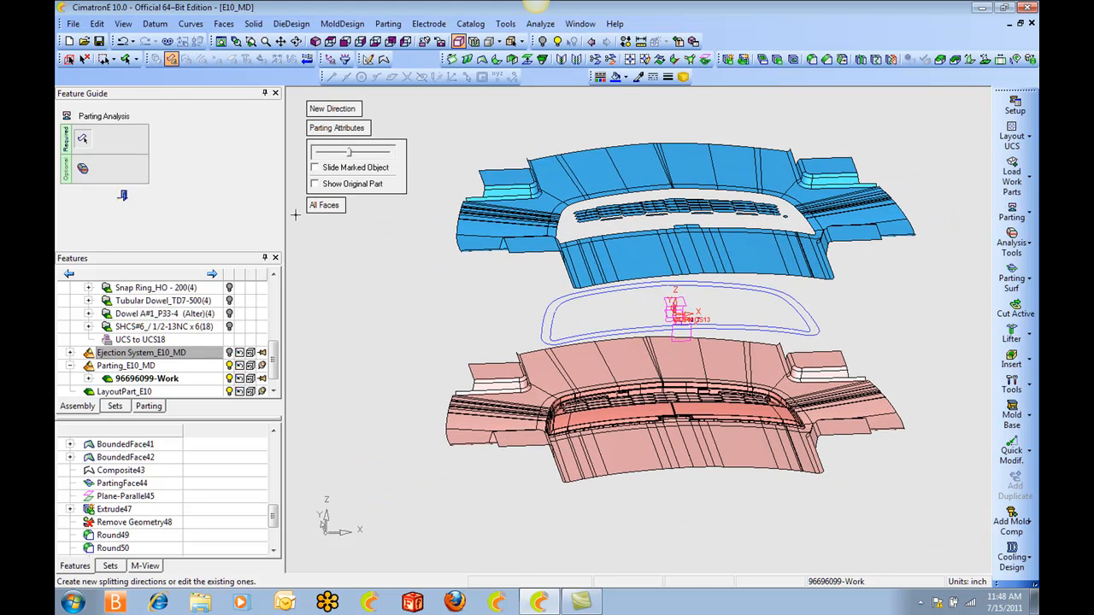
# Display the Split-01 faces to check both separated mold halves, and close Parting Analysis.
pyautogui.click(149, 406)
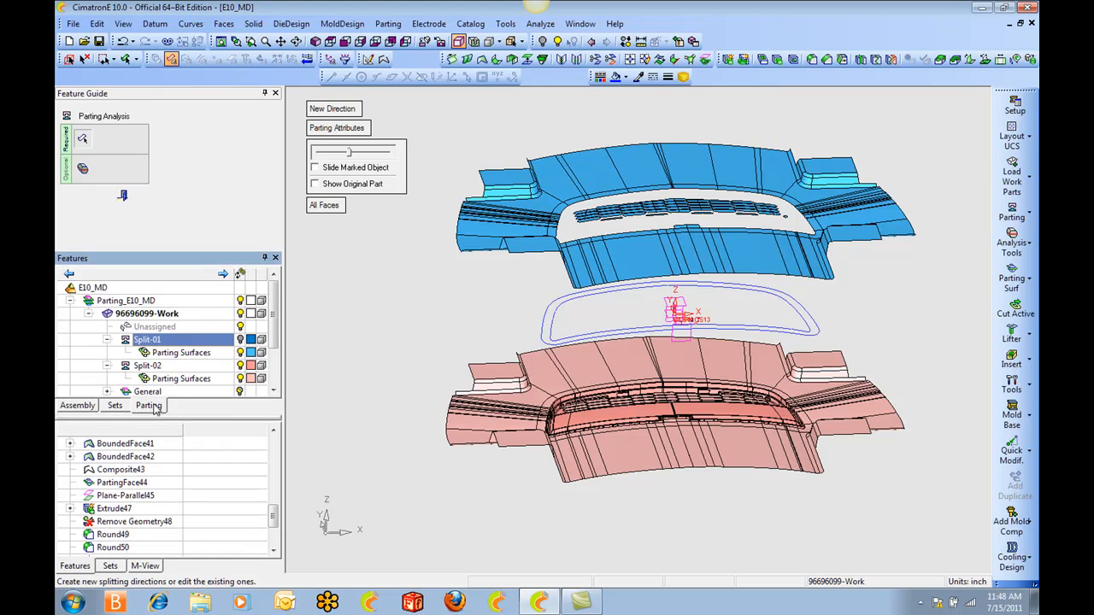
pyautogui.click(240, 340)
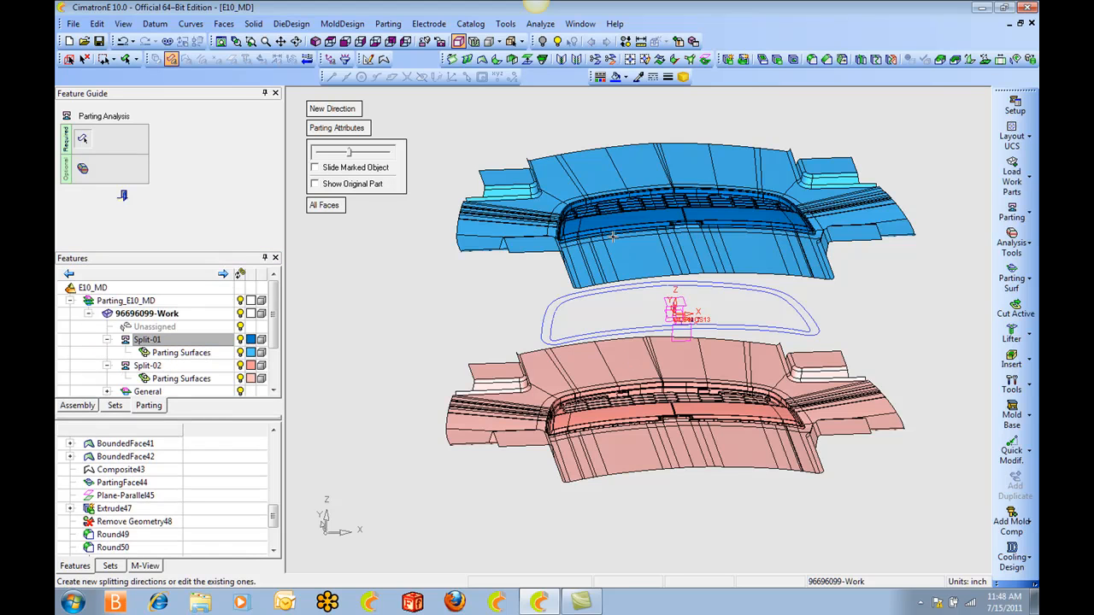
pyautogui.scroll(3, 625, 222)
pyautogui.scroll(-1, 625, 222)
pyautogui.moveTo(625, 215)
pyautogui.keyDown('ctrl'); pyautogui.mouseDown()
pyautogui.moveTo(627, 181)
pyautogui.moveTo(639, 181)
pyautogui.moveTo(640, 225)
pyautogui.mouseUp(); pyautogui.keyUp('ctrl')
pyautogui.keyDown('ctrl'); pyautogui.moveTo(640, 225); pyautogui.dragTo(656, 242, button='right'); pyautogui.keyUp('ctrl')
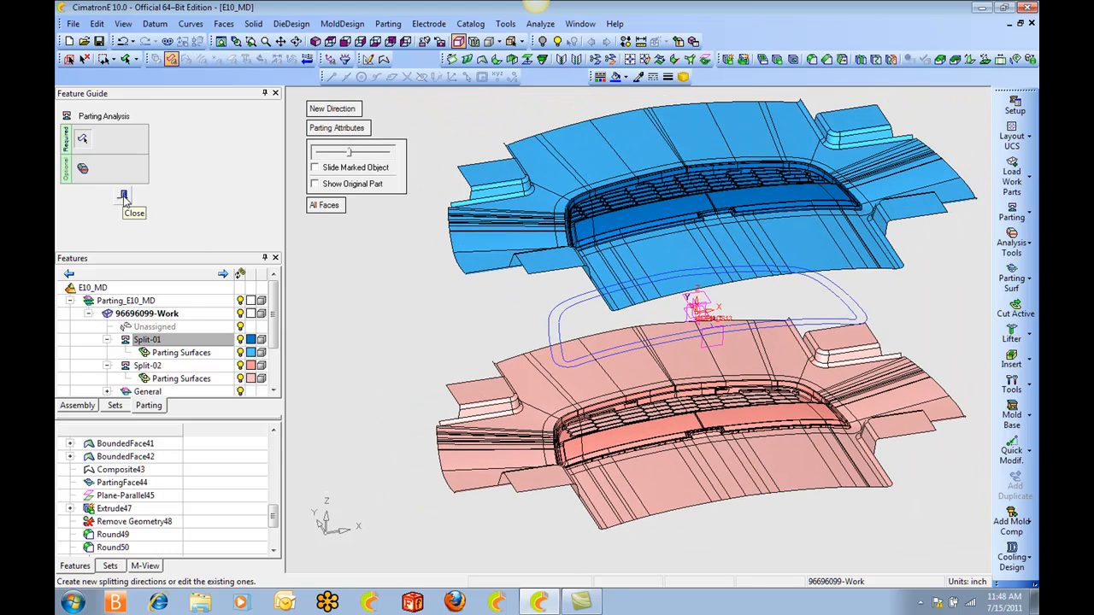
pyautogui.click(124, 197)
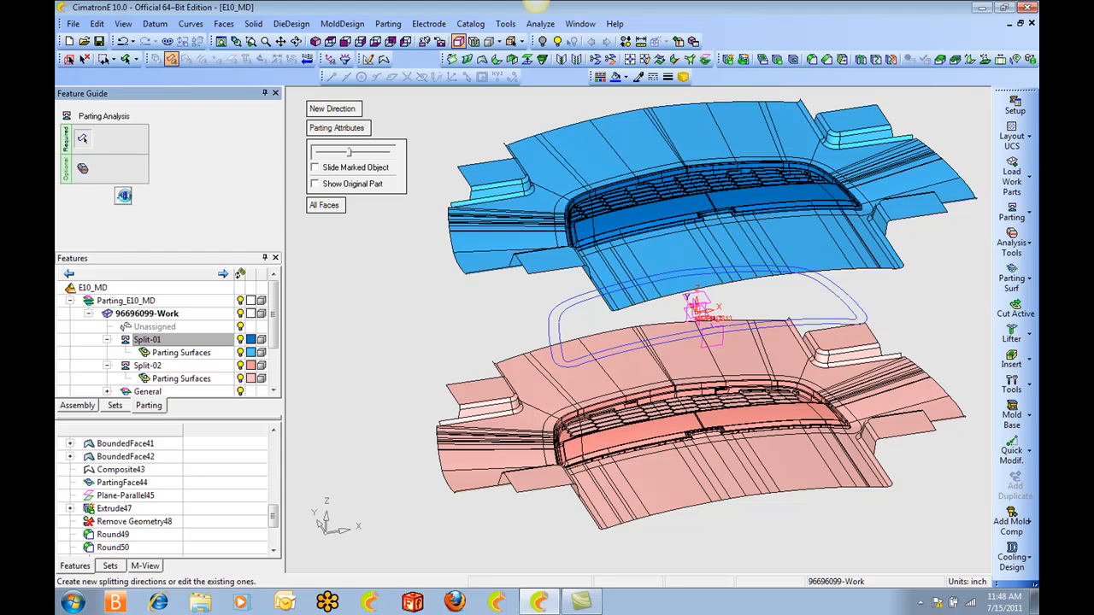
# Show the Core Block of the Movable Side assembly and hide the Split-01 faces.
pyautogui.click(79, 323)
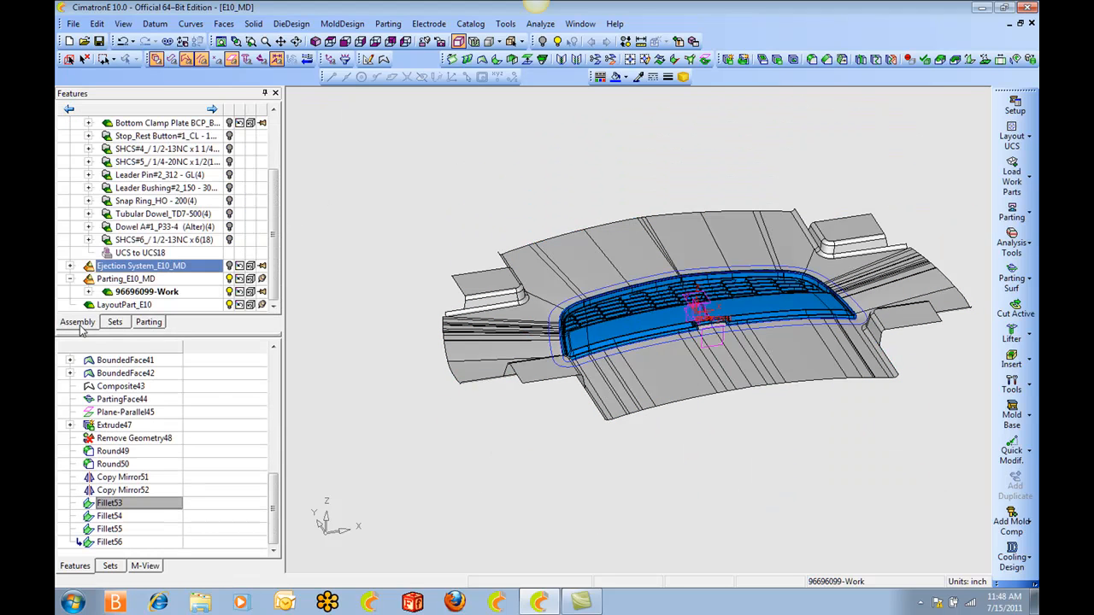
pyautogui.scroll(2, 274, 220)
pyautogui.scroll(1, 273, 221)
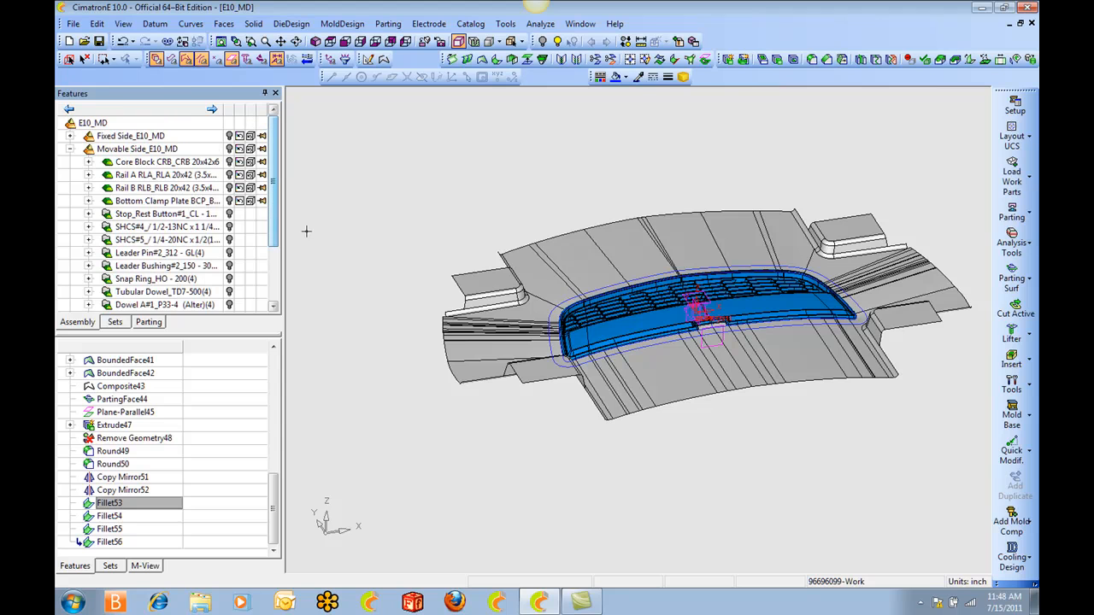
pyautogui.click(229, 161)
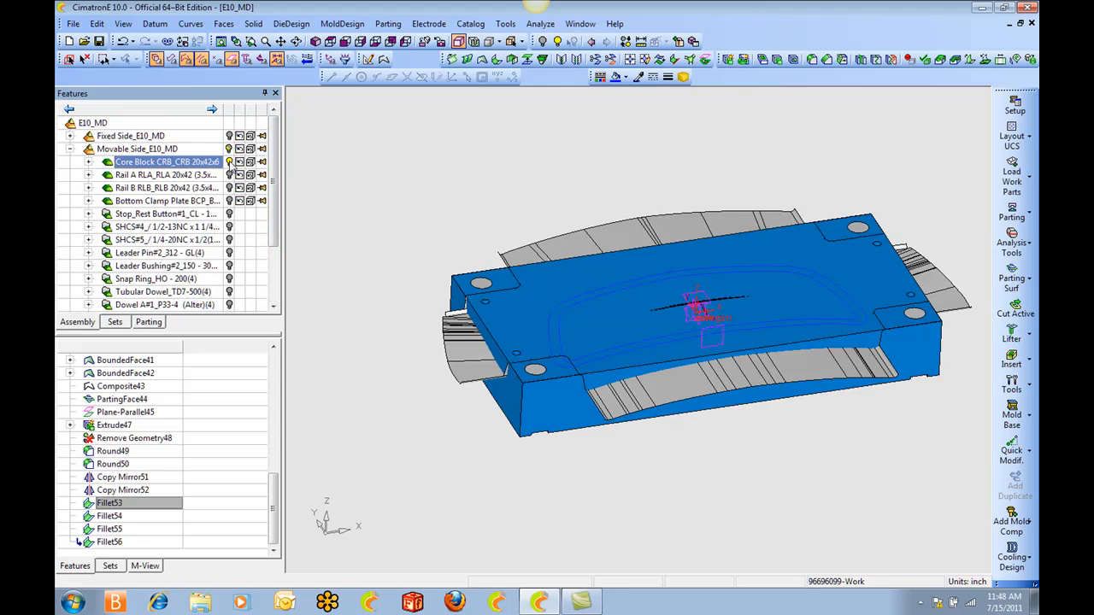
pyautogui.click(148, 322)
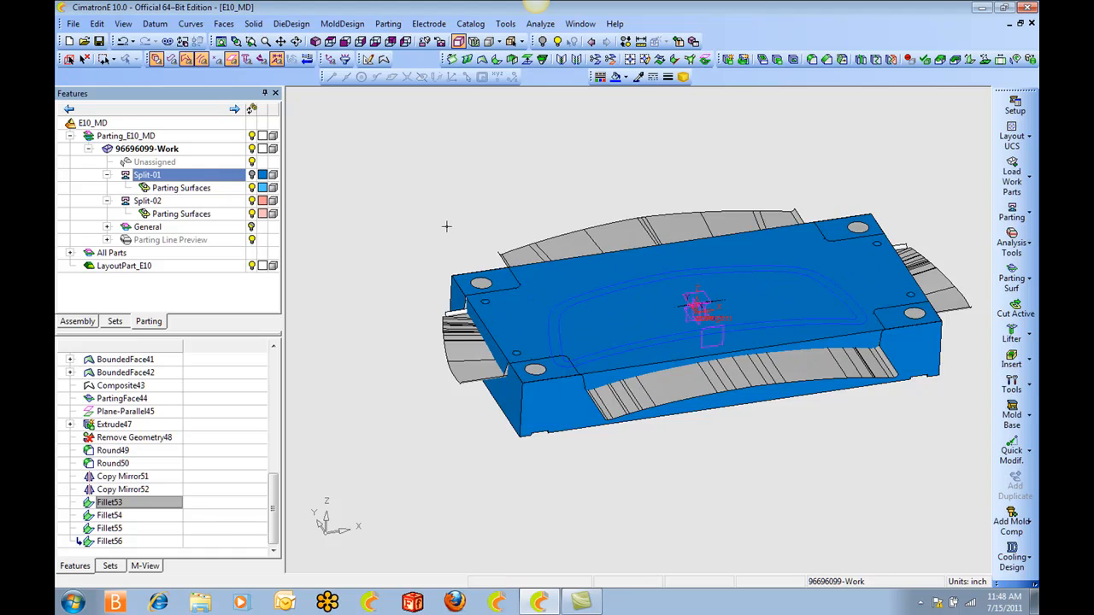
pyautogui.keyDown('ctrl'); pyautogui.moveTo(446, 227); pyautogui.dragTo(464, 237); pyautogui.keyUp('ctrl')
pyautogui.keyDown('ctrl'); pyautogui.moveTo(474, 224); pyautogui.dragTo(420, 220, button='middle'); pyautogui.keyUp('ctrl')
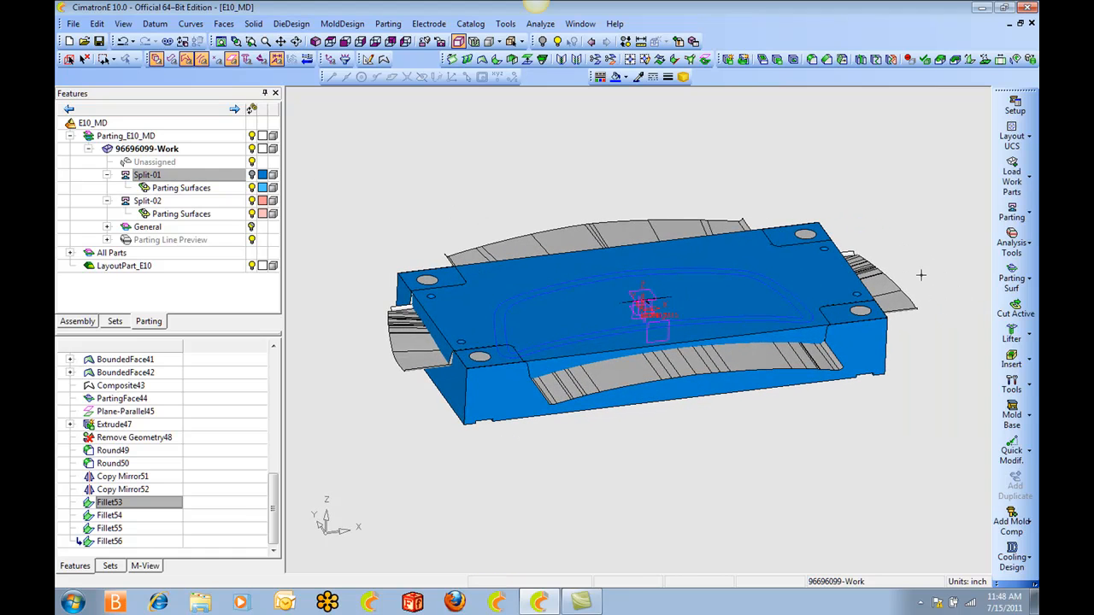
# Cut the Core Block with the grille's Split-02 faces using Cut Active with the QuickSplit & Parting Faces option.
pyautogui.click(1014, 307)
pyautogui.click(751, 250)
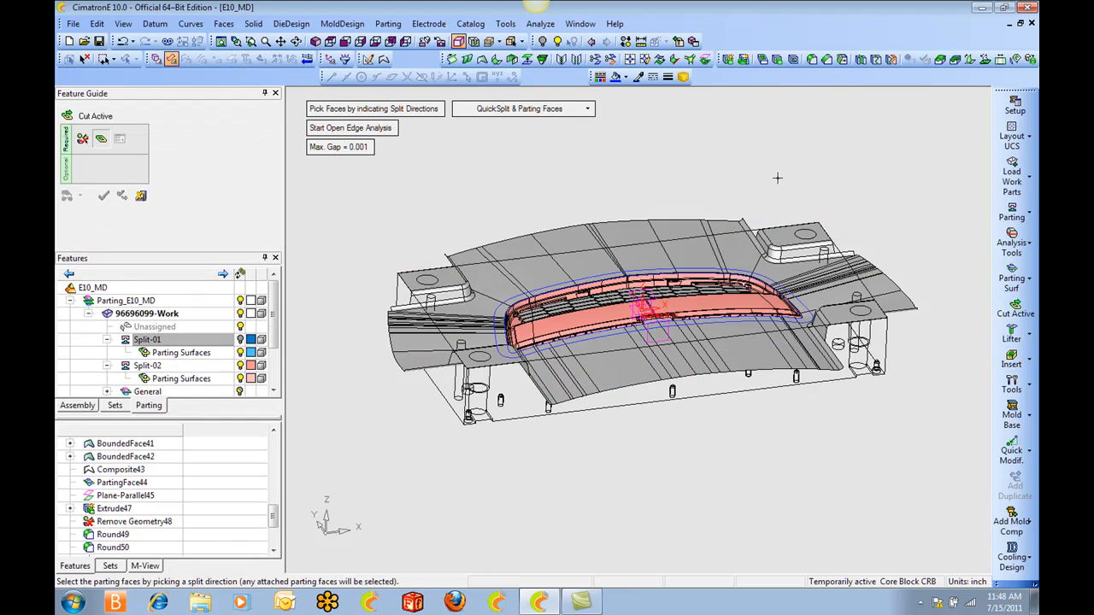
pyautogui.click(749, 314)
pyautogui.keyDown('ctrl'); pyautogui.moveTo(743, 194); pyautogui.dragTo(725, 257); pyautogui.keyUp('ctrl')
pyautogui.keyDown('ctrl'); pyautogui.moveTo(684, 285); pyautogui.dragTo(720, 253, button='middle'); pyautogui.keyUp('ctrl')
pyautogui.keyDown('ctrl'); pyautogui.moveTo(720, 253); pyautogui.dragTo(690, 271); pyautogui.keyUp('ctrl')
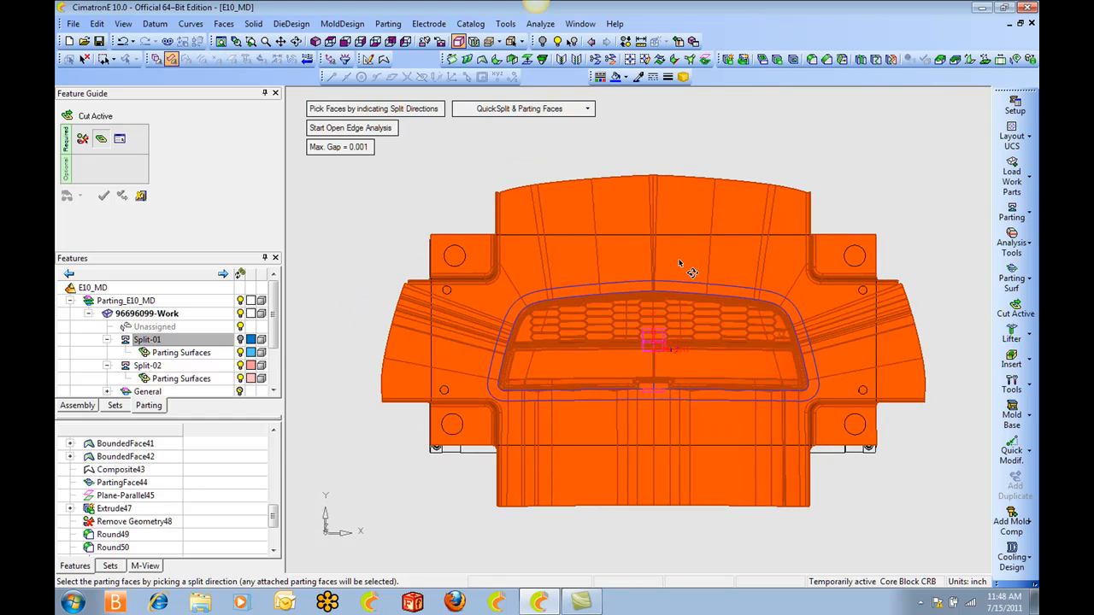
pyautogui.keyDown('ctrl'); pyautogui.moveTo(534, 246); pyautogui.dragTo(588, 285); pyautogui.keyUp('ctrl')
pyautogui.middleClick(675, 138)
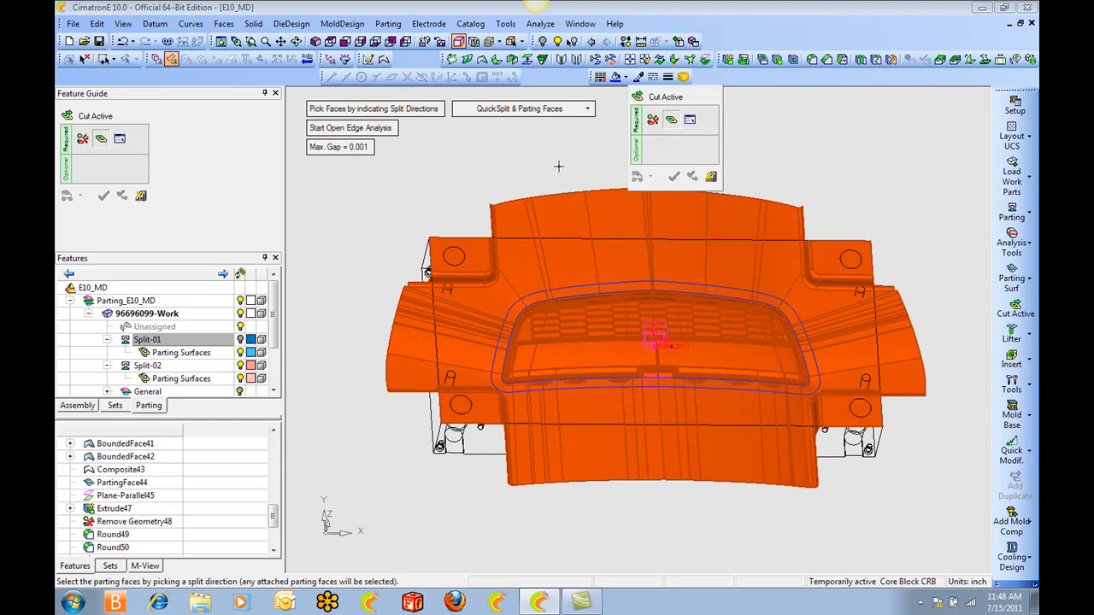
pyautogui.middleClick(757, 153)
pyautogui.keyDown('ctrl'); pyautogui.moveTo(762, 161); pyautogui.dragTo(787, 145); pyautogui.keyUp('ctrl')
pyautogui.middleClick(774, 135)
pyautogui.click(774, 135)
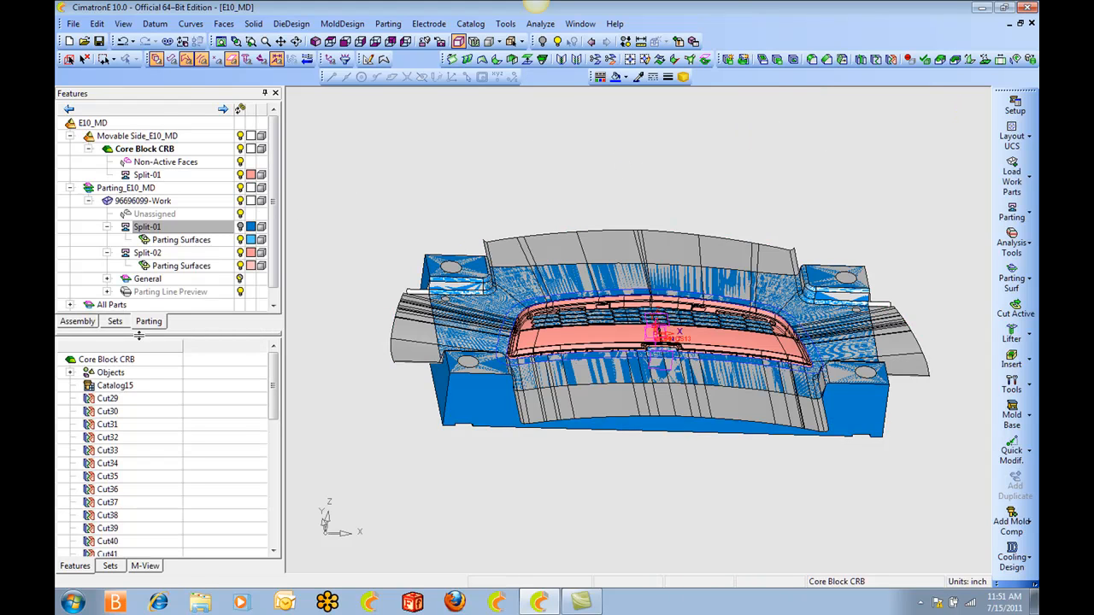
# Hide the Parting_E10_MD assembly to leave the cut Core Block displayed.
pyautogui.click(76, 321)
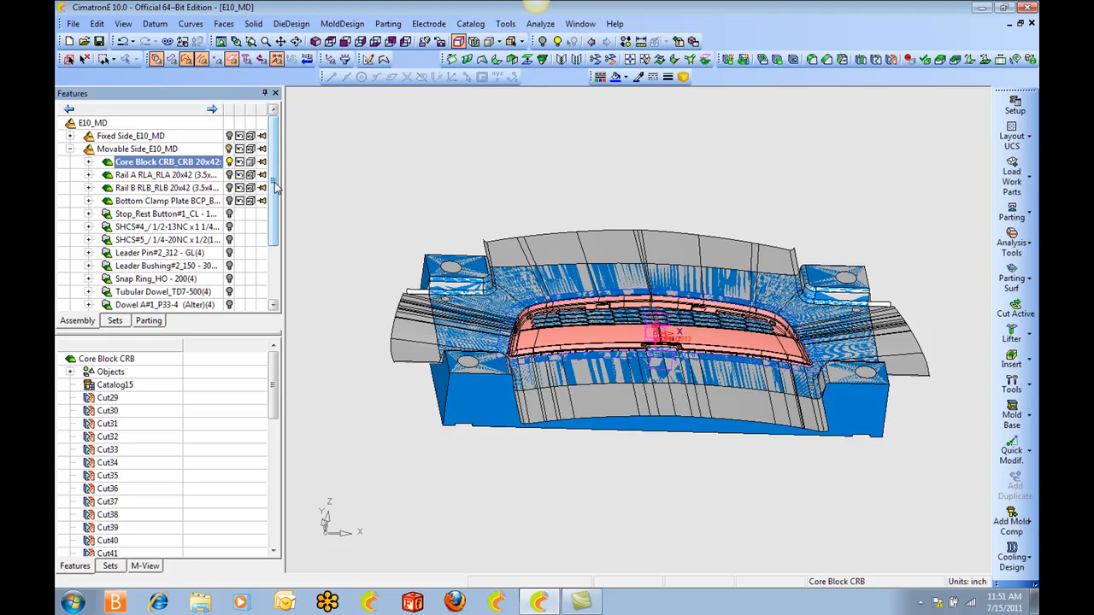
pyautogui.scroll(-2, 276, 188)
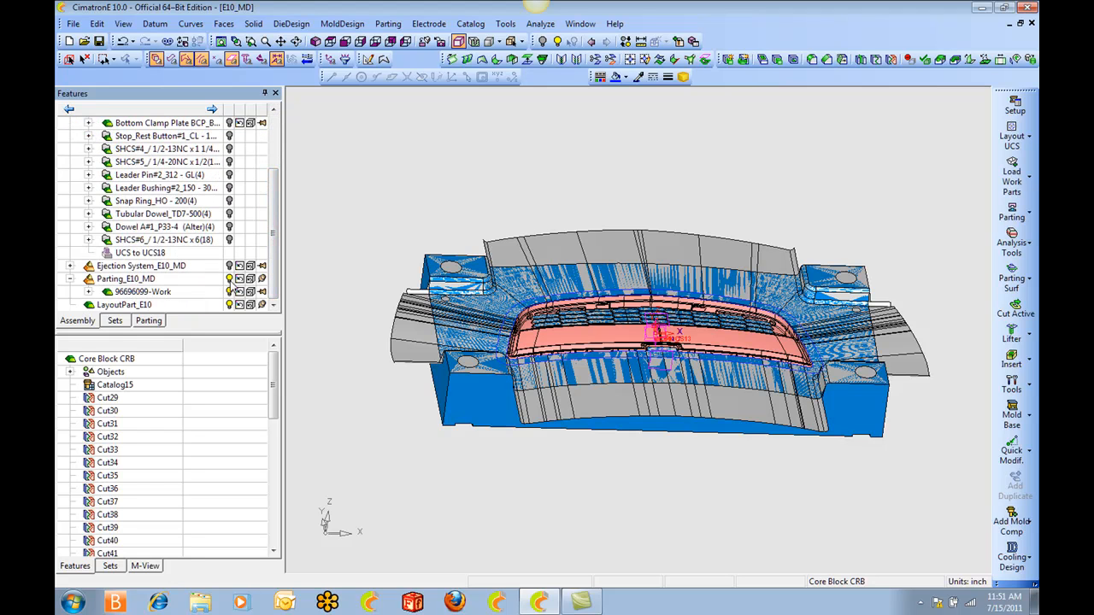
pyautogui.click(229, 280)
# Examine the cut Core Block around the grille openings, the notch and the parting edge from several angles.
pyautogui.keyDown('ctrl'); pyautogui.moveTo(335, 269); pyautogui.dragTo(359, 273); pyautogui.keyUp('ctrl')
pyautogui.keyDown('ctrl'); pyautogui.moveTo(359, 273); pyautogui.dragTo(381, 292, button='right'); pyautogui.keyUp('ctrl')
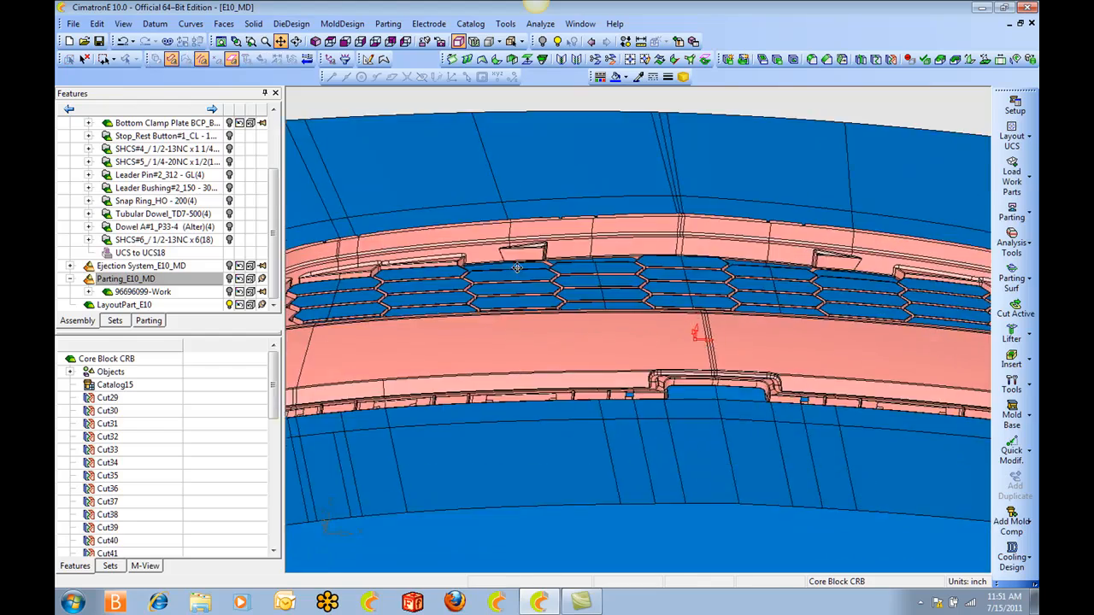
pyautogui.keyDown('ctrl'); pyautogui.moveTo(381, 292); pyautogui.dragTo(665, 252, button='middle'); pyautogui.keyUp('ctrl')
pyautogui.keyDown('ctrl'); pyautogui.moveTo(664, 251); pyautogui.dragTo(675, 299, button='right'); pyautogui.keyUp('ctrl')
pyautogui.keyDown('ctrl'); pyautogui.moveTo(549, 342); pyautogui.dragTo(672, 359, button='middle'); pyautogui.keyUp('ctrl')
pyautogui.keyDown('ctrl'); pyautogui.moveTo(672, 359); pyautogui.dragTo(675, 401, button='right'); pyautogui.keyUp('ctrl')
pyautogui.moveTo(675, 402)
pyautogui.keyDown('ctrl'); pyautogui.mouseDown()
pyautogui.moveTo(658, 479)
pyautogui.moveTo(668, 359)
pyautogui.moveTo(672, 380)
pyautogui.mouseUp(); pyautogui.keyUp('ctrl')
pyautogui.keyDown('ctrl'); pyautogui.moveTo(671, 380); pyautogui.dragTo(671, 226, button='right'); pyautogui.keyUp('ctrl')
pyautogui.keyDown('ctrl'); pyautogui.moveTo(672, 225); pyautogui.dragTo(598, 154); pyautogui.keyUp('ctrl')
pyautogui.keyDown('ctrl'); pyautogui.moveTo(599, 154); pyautogui.dragTo(592, 116, button='right'); pyautogui.keyUp('ctrl')
pyautogui.keyDown('ctrl'); pyautogui.moveTo(643, 213); pyautogui.dragTo(591, 277); pyautogui.keyUp('ctrl')
pyautogui.keyDown('ctrl'); pyautogui.moveTo(591, 184); pyautogui.dragTo(591, 265, button='right'); pyautogui.keyUp('ctrl')
pyautogui.keyDown('ctrl'); pyautogui.moveTo(592, 265); pyautogui.dragTo(598, 312); pyautogui.keyUp('ctrl')
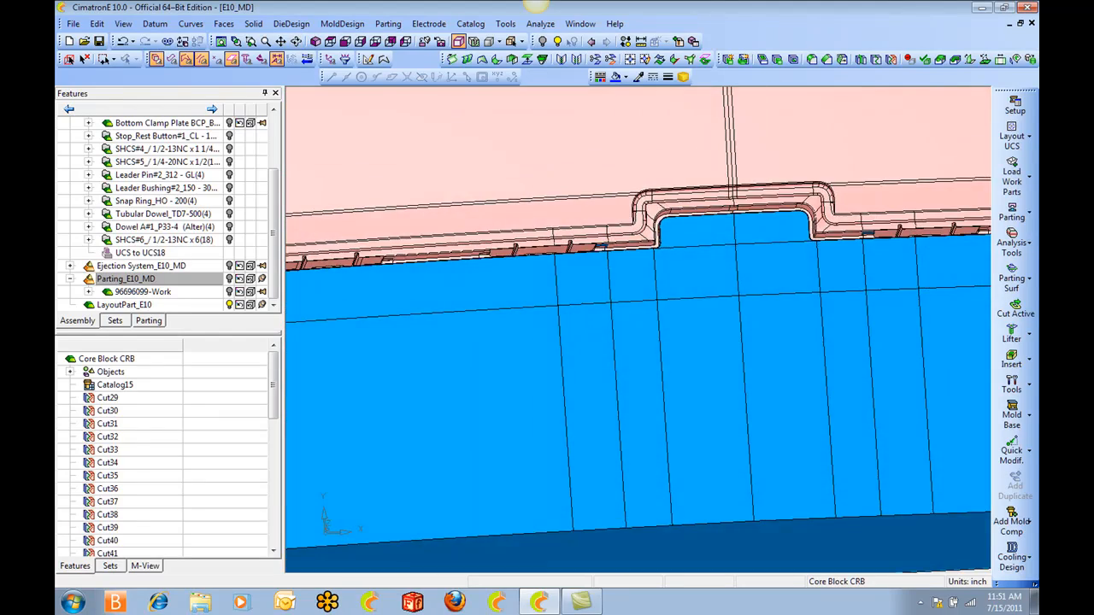
pyautogui.keyDown('ctrl'); pyautogui.moveTo(546, 248); pyautogui.dragTo(653, 304, button='middle'); pyautogui.keyUp('ctrl')
pyautogui.keyDown('ctrl'); pyautogui.moveTo(654, 256); pyautogui.dragTo(654, 303, button='right'); pyautogui.keyUp('ctrl')
pyautogui.keyDown('ctrl'); pyautogui.moveTo(654, 304); pyautogui.dragTo(679, 305); pyautogui.keyUp('ctrl')
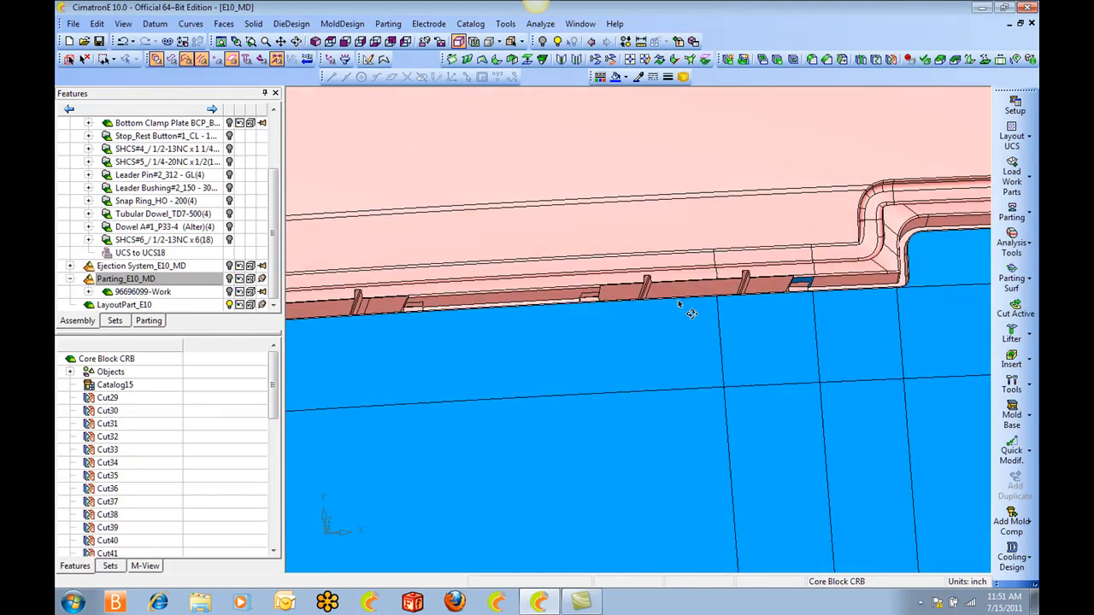
# Start a new set named "core faces" for the Core Block with nothing selected.
pyautogui.keyDown('ctrl'); pyautogui.moveTo(679, 304); pyautogui.dragTo(769, 457, button='right'); pyautogui.keyUp('ctrl')
pyautogui.keyDown('ctrl'); pyautogui.moveTo(769, 457); pyautogui.dragTo(740, 350); pyautogui.keyUp('ctrl')
pyautogui.keyDown('ctrl'); pyautogui.moveTo(740, 350); pyautogui.dragTo(764, 329, button='middle'); pyautogui.keyUp('ctrl')
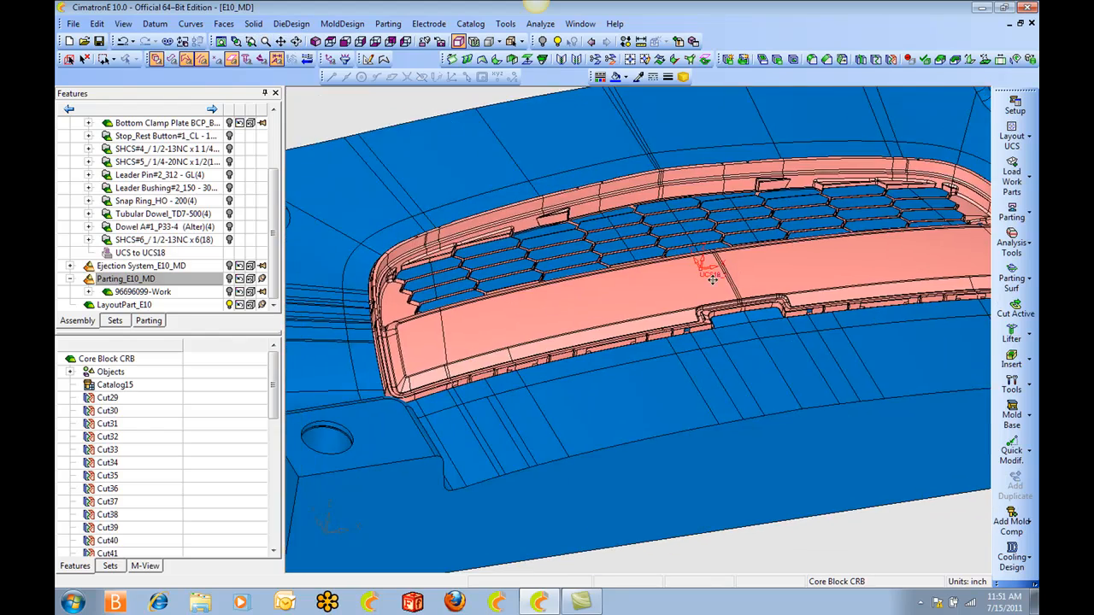
pyautogui.keyDown('ctrl'); pyautogui.moveTo(764, 330); pyautogui.dragTo(624, 290, button='right'); pyautogui.keyUp('ctrl')
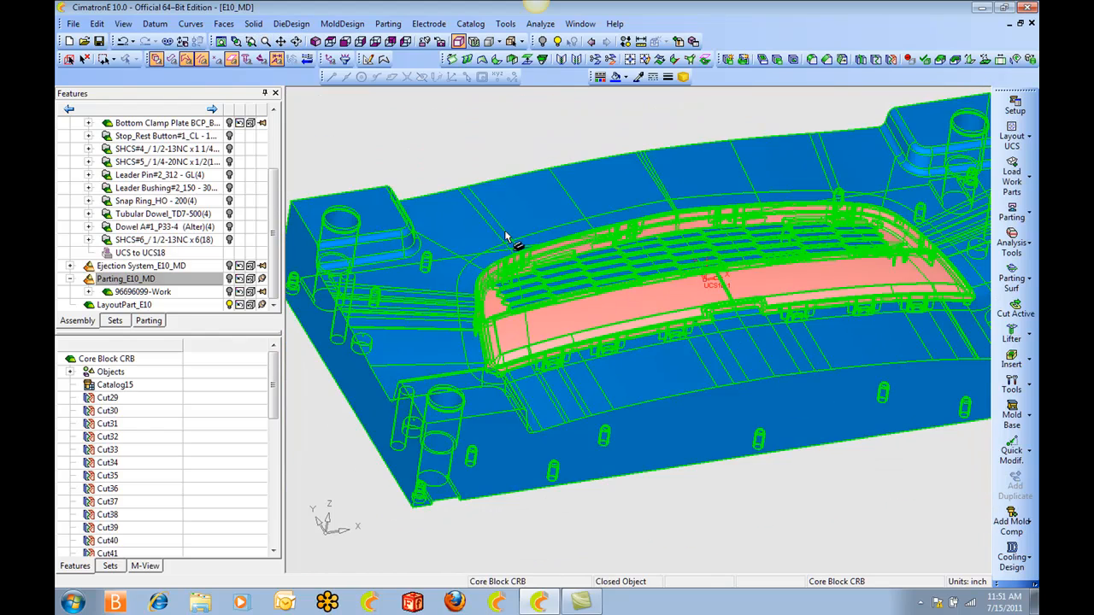
pyautogui.rightClick(505, 232)
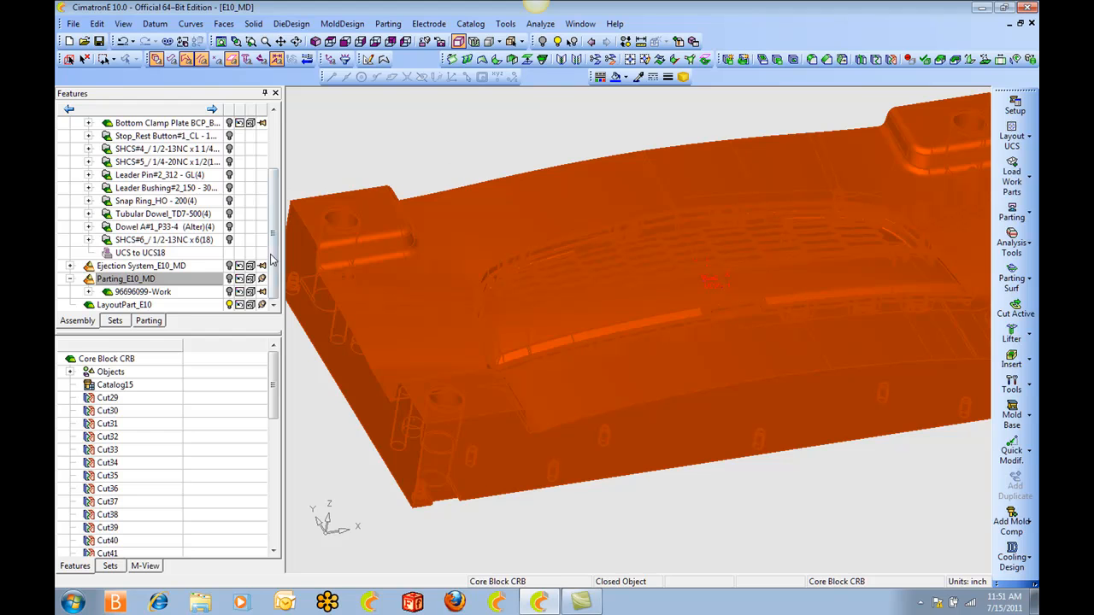
pyautogui.scroll(2, 271, 256)
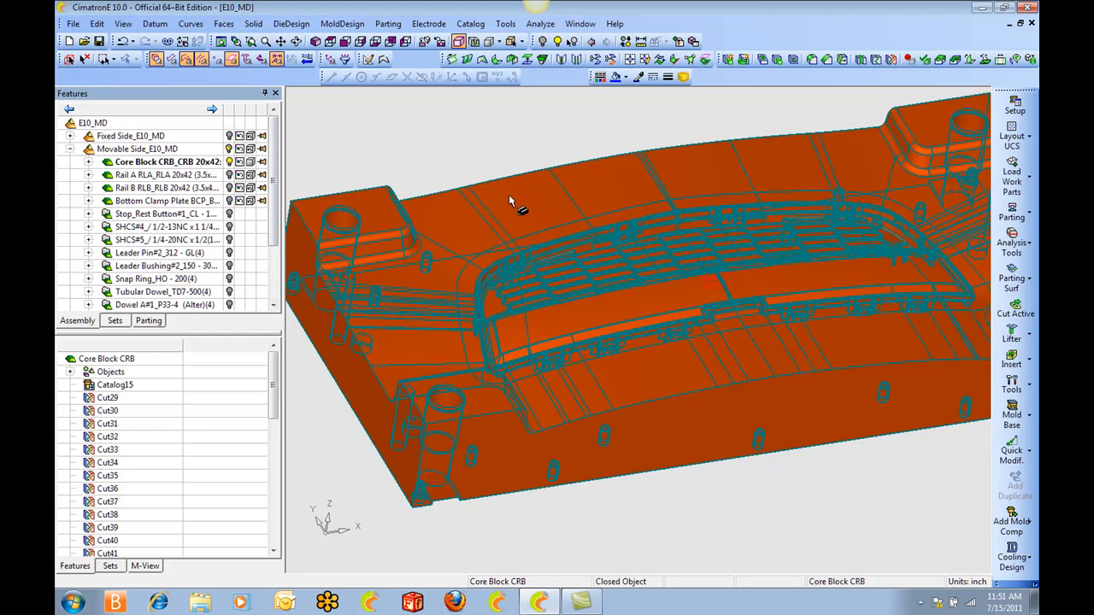
pyautogui.click(119, 568)
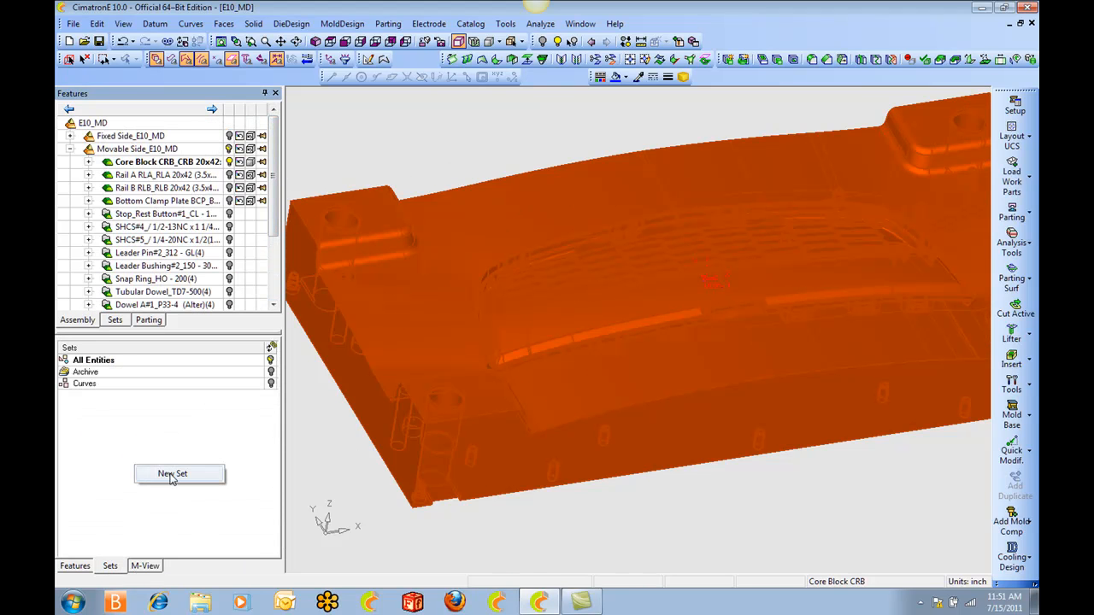
pyautogui.click(175, 475)
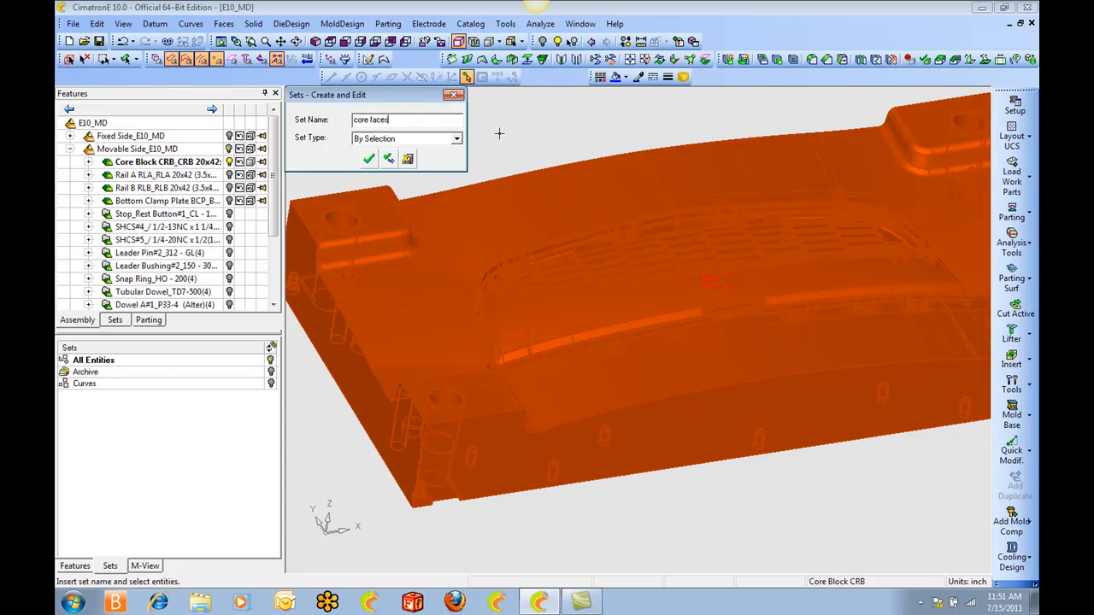
pyautogui.click(85, 59)
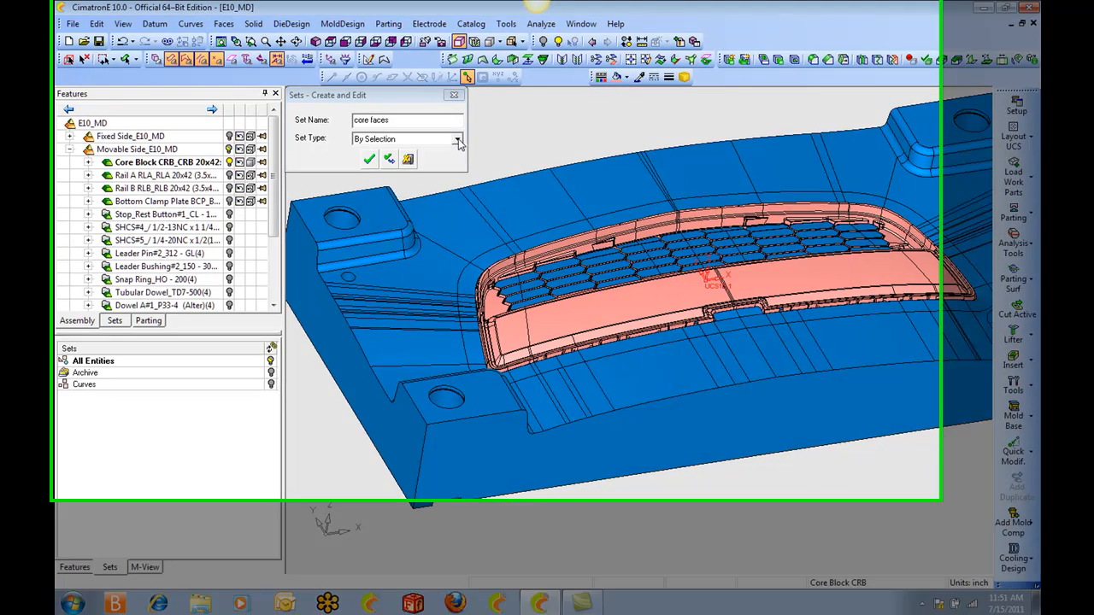
# Define the core faces set by criteria using the pink face color and create it.
pyautogui.click(459, 140)
pyautogui.click(405, 160)
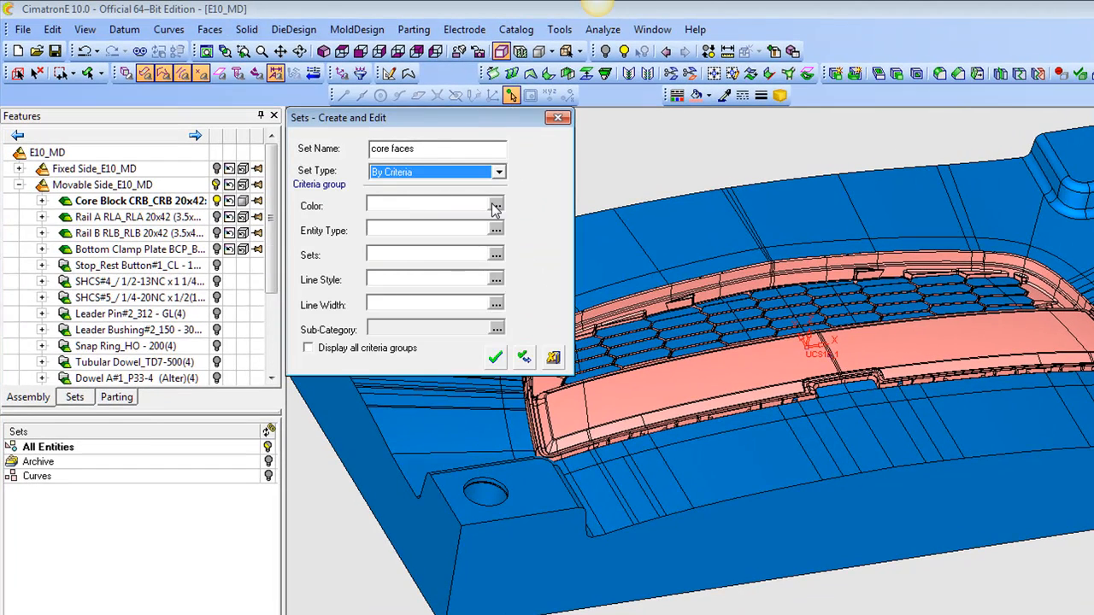
pyautogui.click(493, 205)
pyautogui.moveTo(501, 238); pyautogui.dragTo(504, 313)
pyautogui.click(460, 331)
pyautogui.click(524, 357)
# Create a second set named "core block" by criteria using the blue face color.
pyautogui.moveTo(392, 148); pyautogui.dragTo(364, 151)
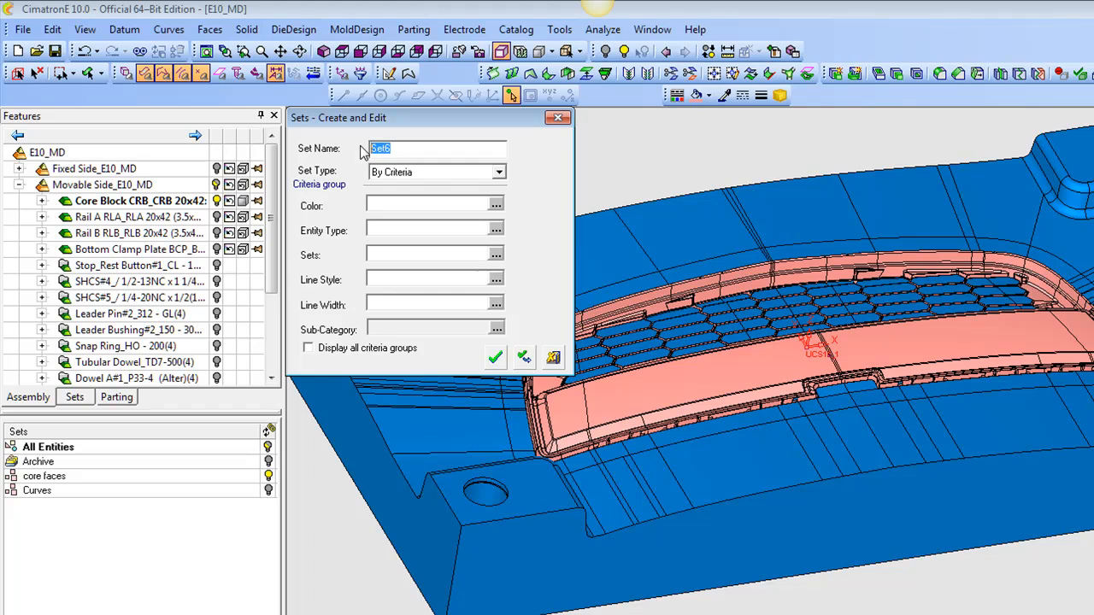
pyautogui.write('core block')
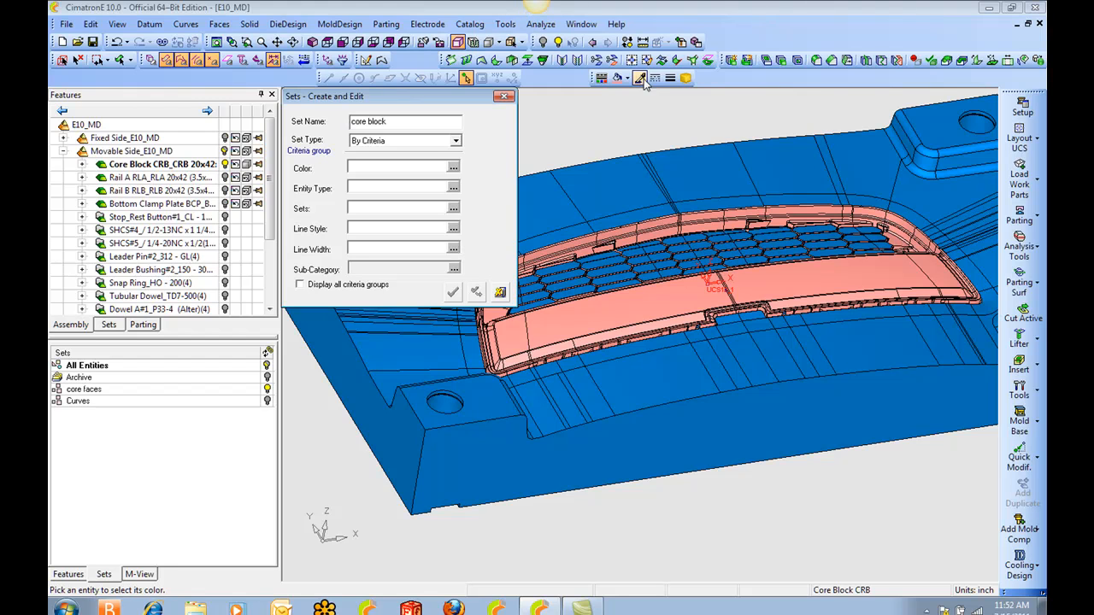
pyautogui.click(452, 166)
pyautogui.scroll(-3, 435, 256)
pyautogui.click(432, 270)
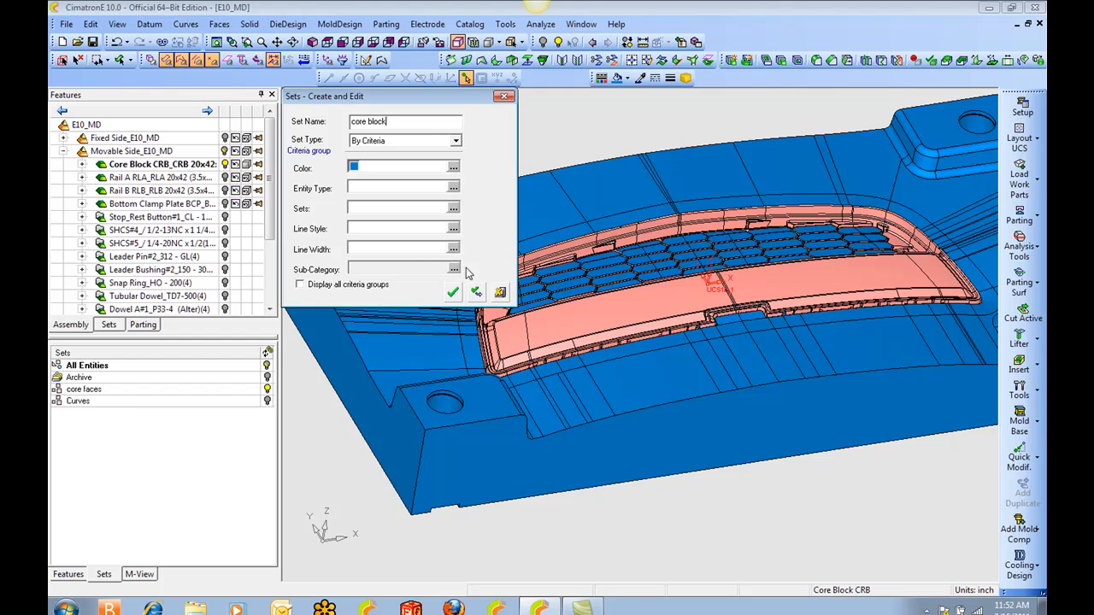
pyautogui.click(453, 292)
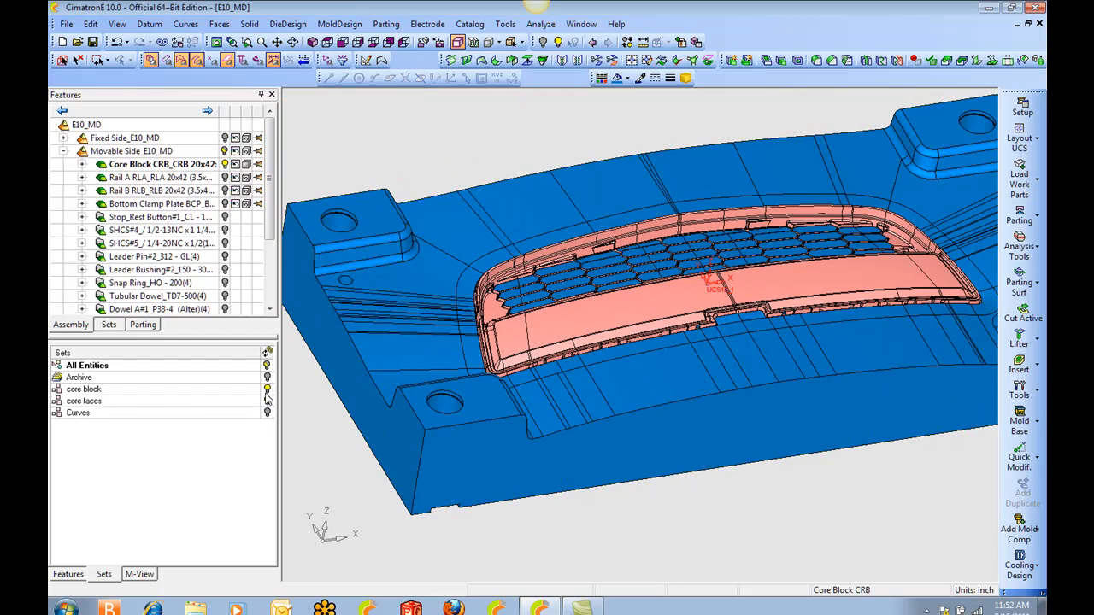
# Toggle the display of the core block and core faces sets, leaving the core block set hidden.
pyautogui.click(265, 390)
pyautogui.click(266, 389)
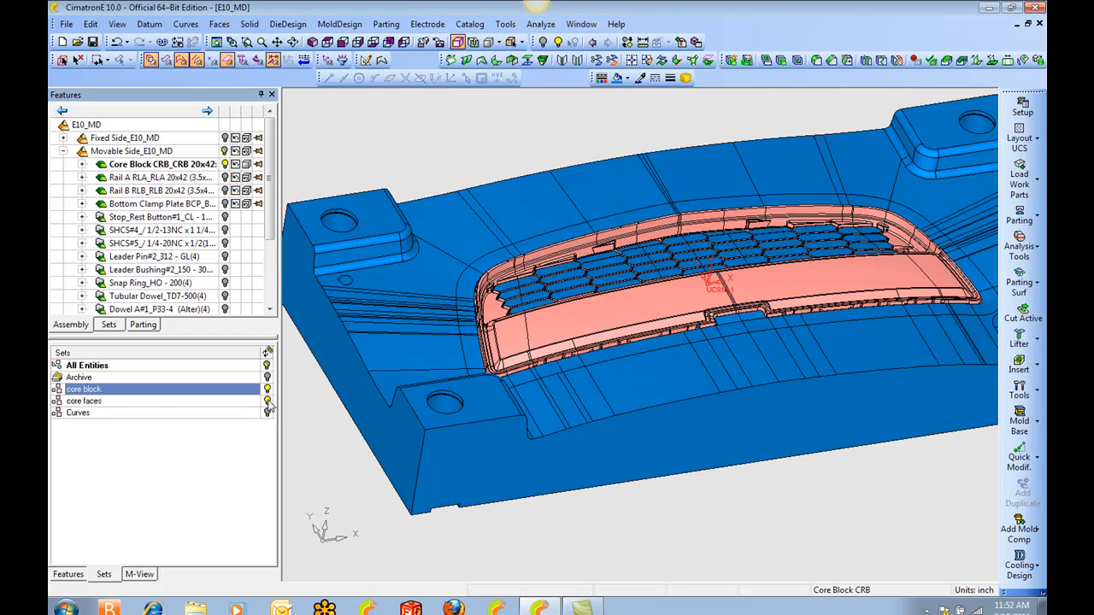
pyautogui.click(266, 400)
pyautogui.click(267, 400)
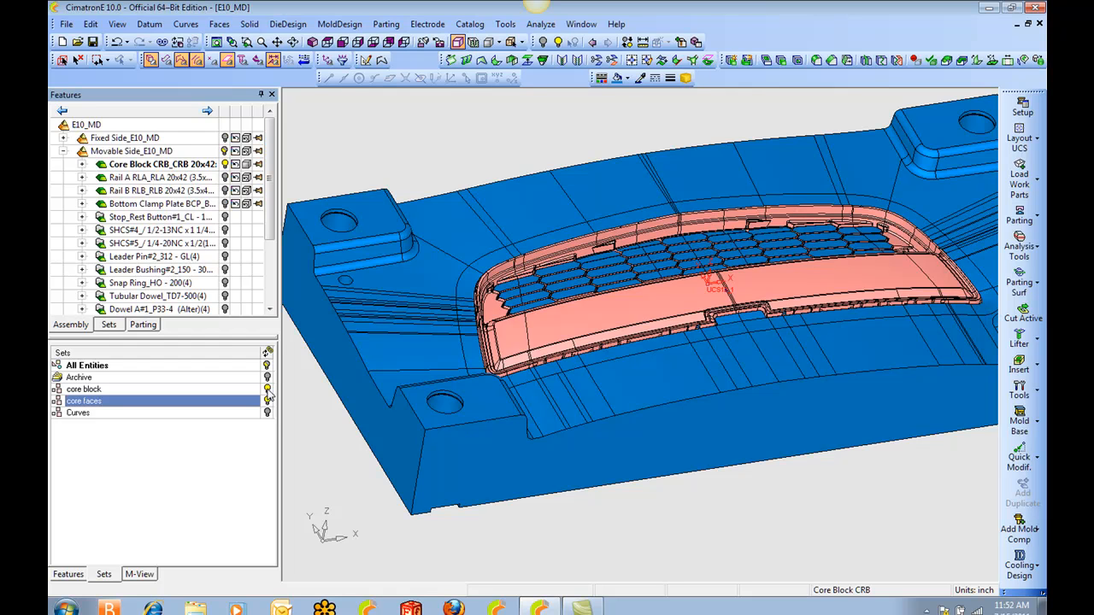
pyautogui.click(267, 401)
pyautogui.click(267, 401)
pyautogui.click(266, 389)
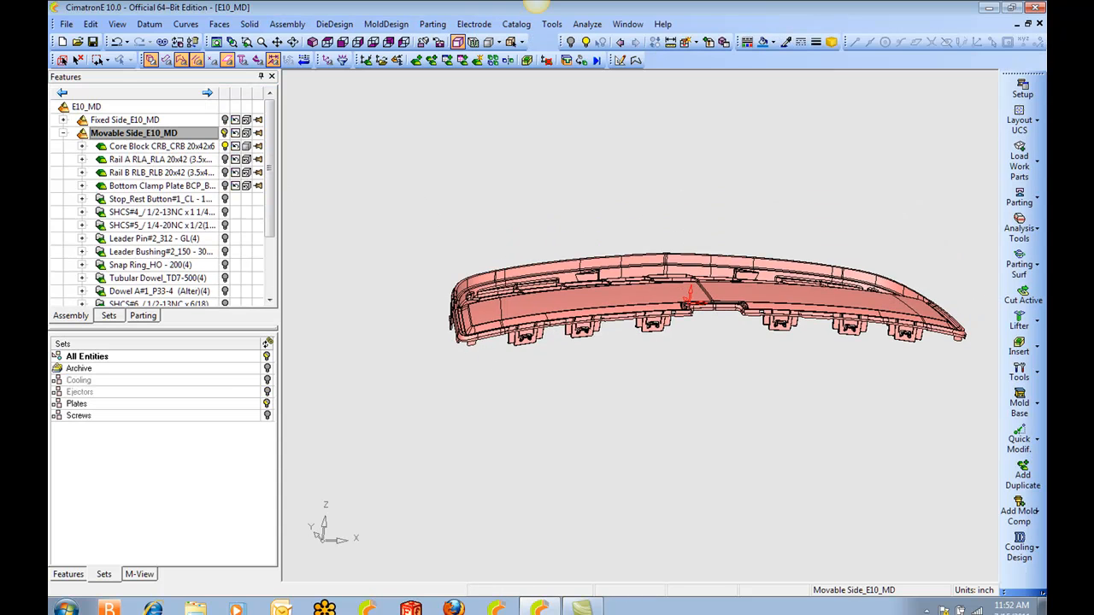
# Activate the Core Block part and show the hidden horizontal plane above the grille faces.
pyautogui.doubleClick(174, 147)
pyautogui.keyDown('ctrl'); pyautogui.moveTo(641, 373); pyautogui.dragTo(593, 139, button='right'); pyautogui.keyUp('ctrl')
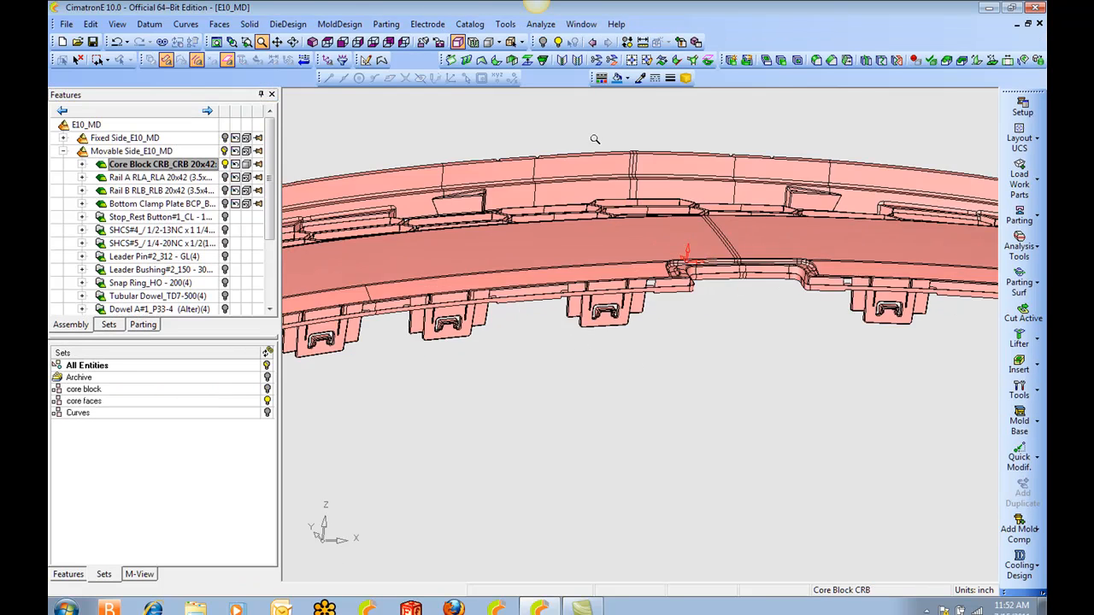
pyautogui.keyDown('ctrl'); pyautogui.moveTo(593, 139); pyautogui.dragTo(518, 205, button='middle'); pyautogui.keyUp('ctrl')
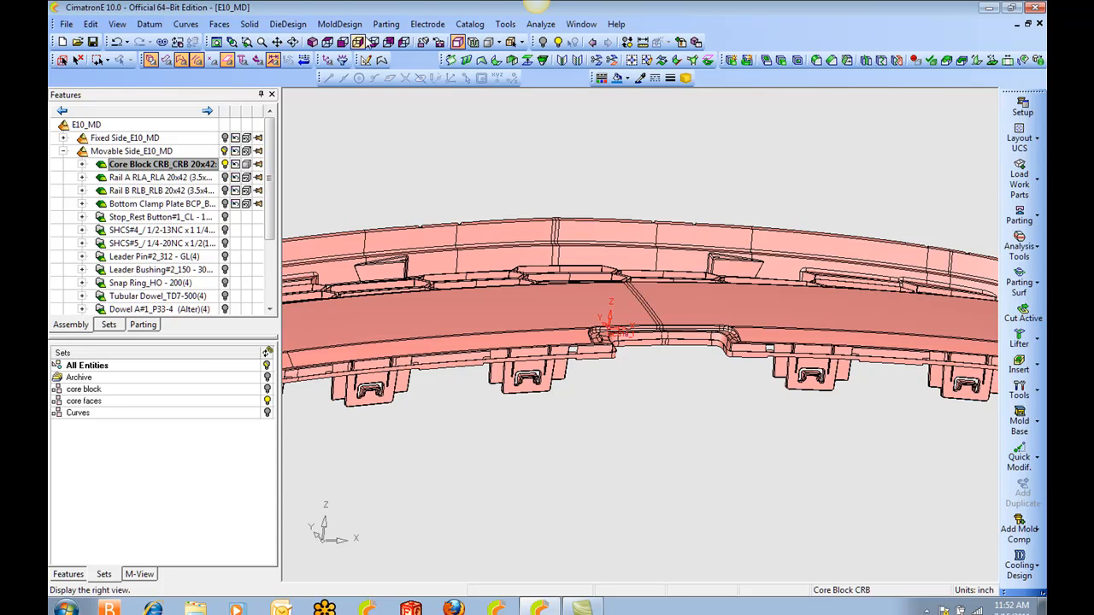
pyautogui.click(557, 42)
pyautogui.keyDown('ctrl'); pyautogui.moveTo(487, 223); pyautogui.dragTo(457, 260); pyautogui.keyUp('ctrl')
pyautogui.click(227, 60)
pyautogui.click(464, 275)
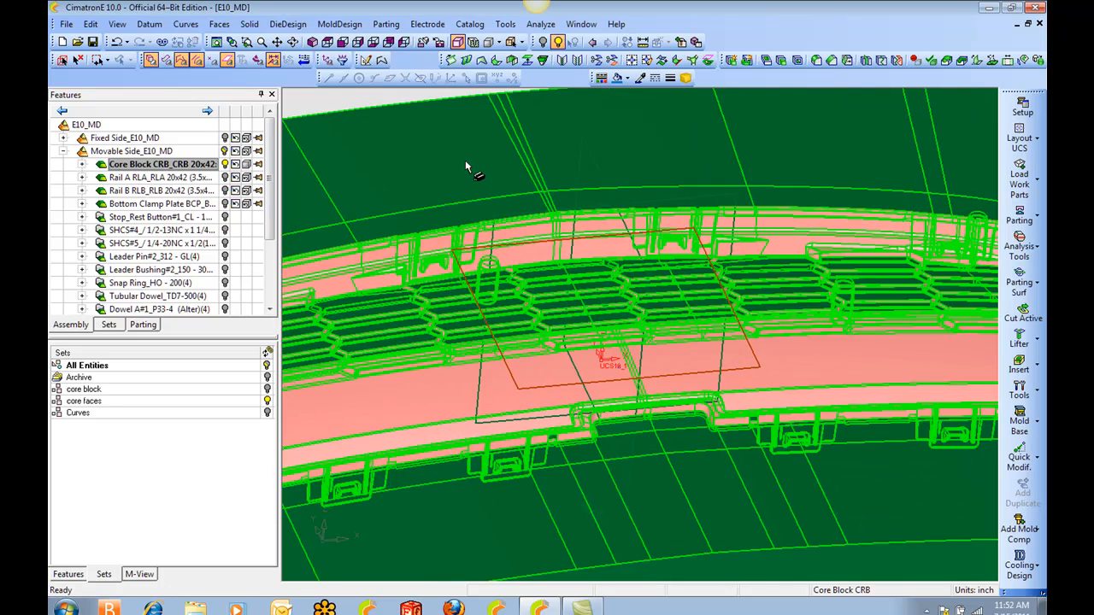
pyautogui.middleClick(463, 162)
# Start a Plane Parallel from the shown horizontal plane, defined by offset, and view it from the front.
pyautogui.press('p')
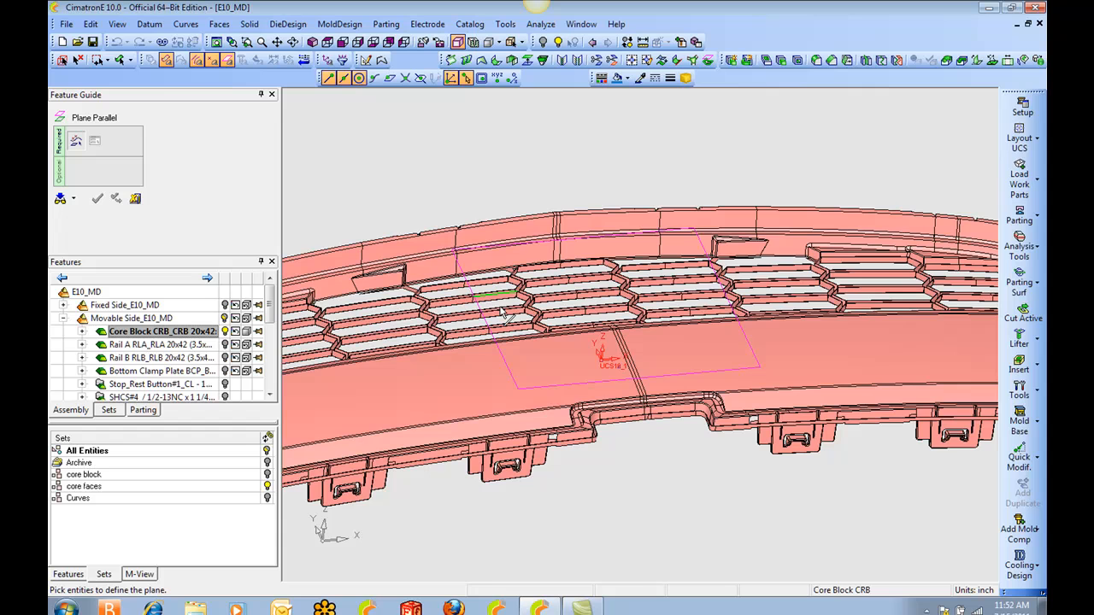
pyautogui.click(507, 365)
pyautogui.keyDown('ctrl'); pyautogui.moveTo(506, 365); pyautogui.dragTo(543, 220); pyautogui.keyUp('ctrl')
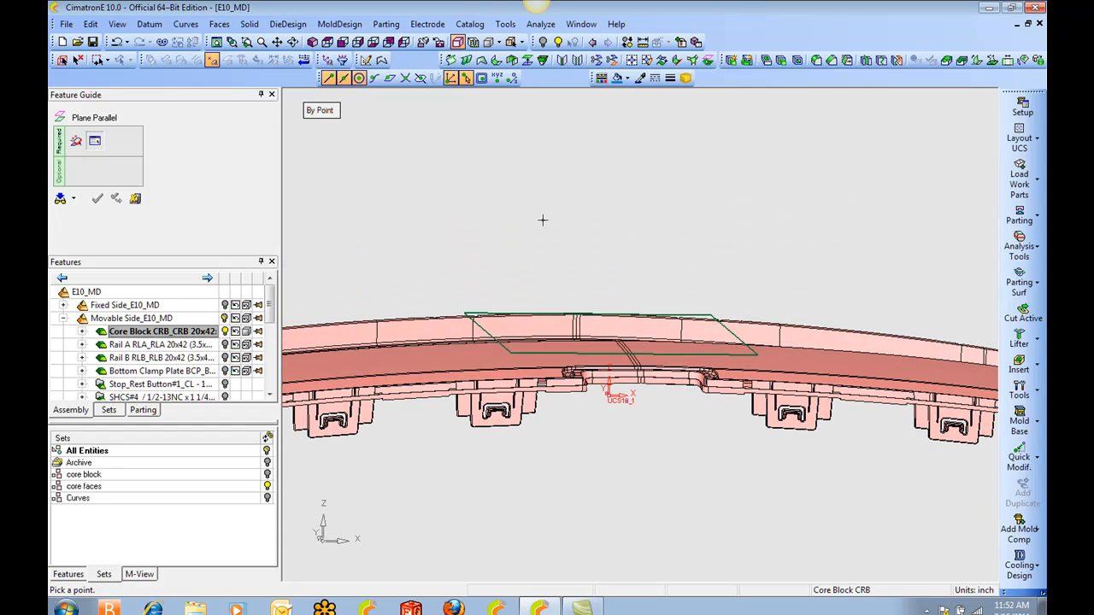
pyautogui.click(322, 111)
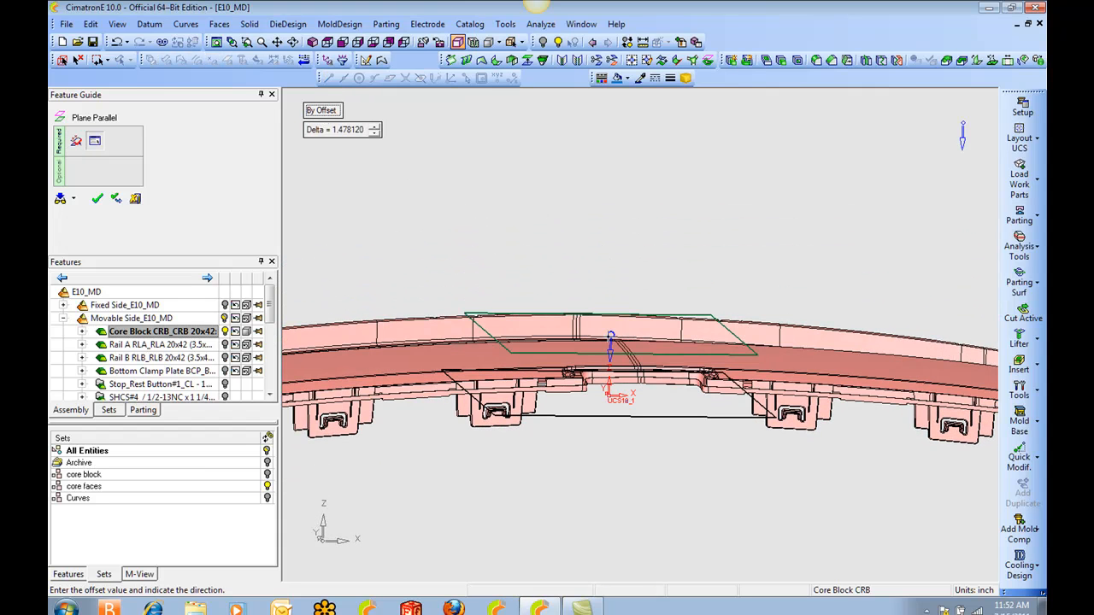
pyautogui.click(342, 41)
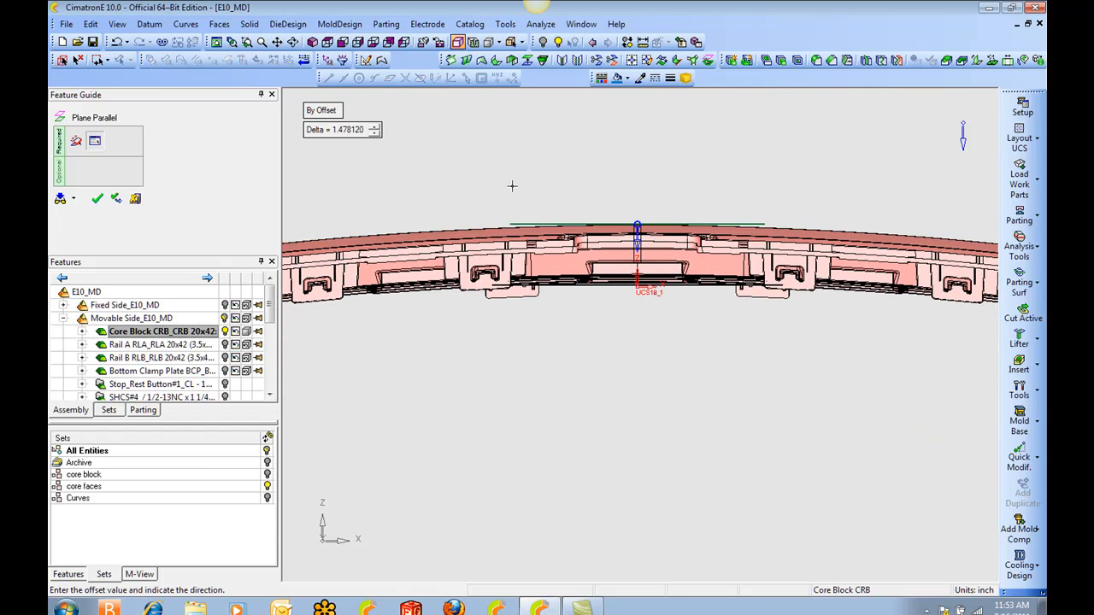
# Set the parallel plane's offset to 2.875 inches below the reference plane and create it.
pyautogui.click(374, 130)
pyautogui.click(374, 130)
pyautogui.click(374, 130)
pyautogui.click(374, 129)
pyautogui.click(374, 130)
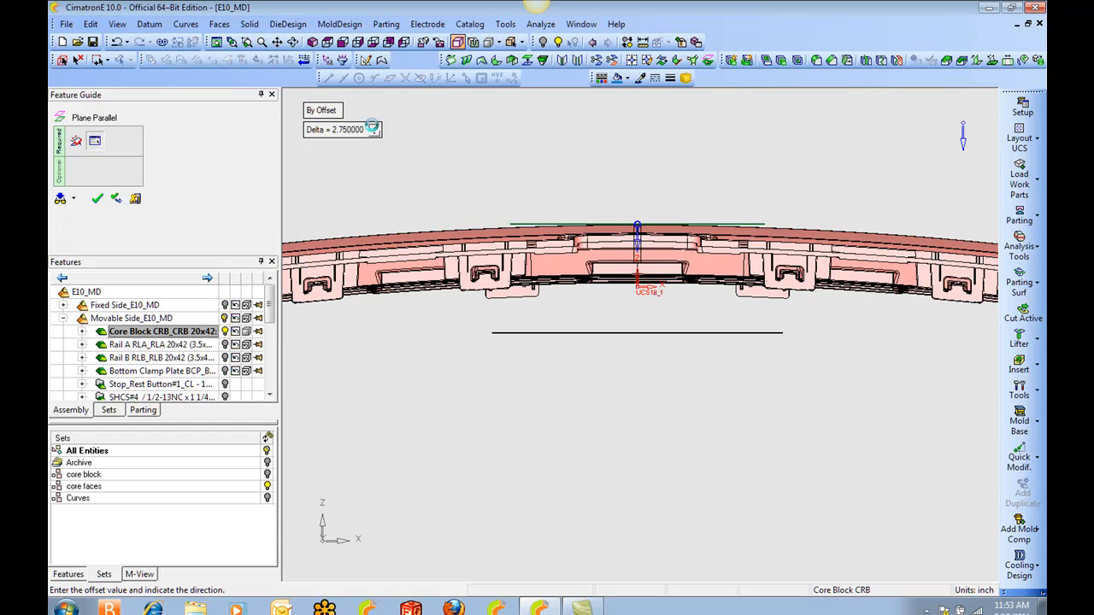
pyautogui.click(374, 130)
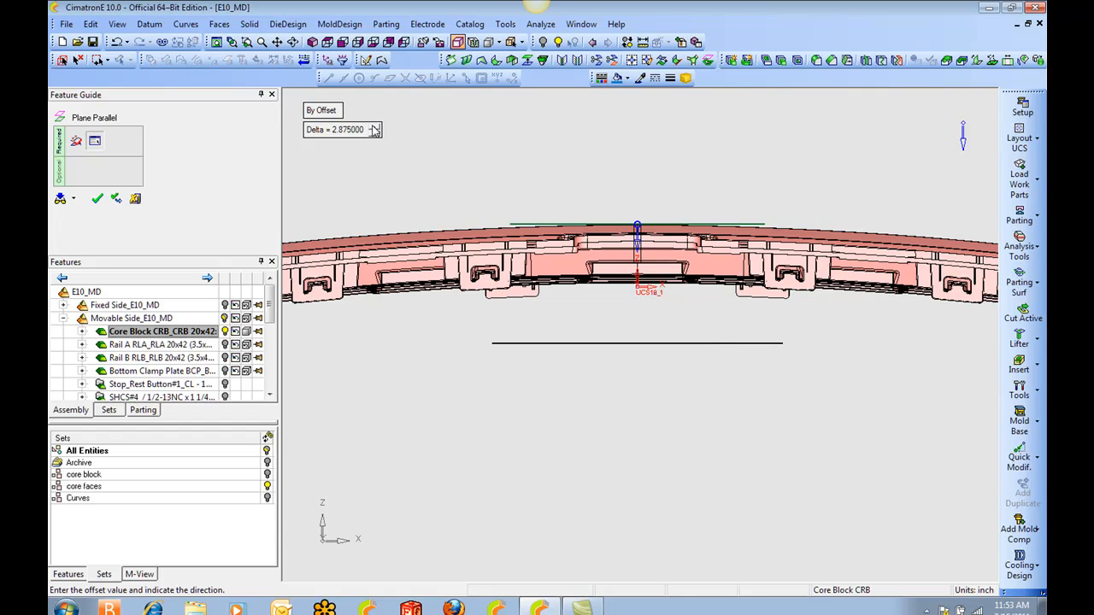
pyautogui.scroll(-3, 513, 327)
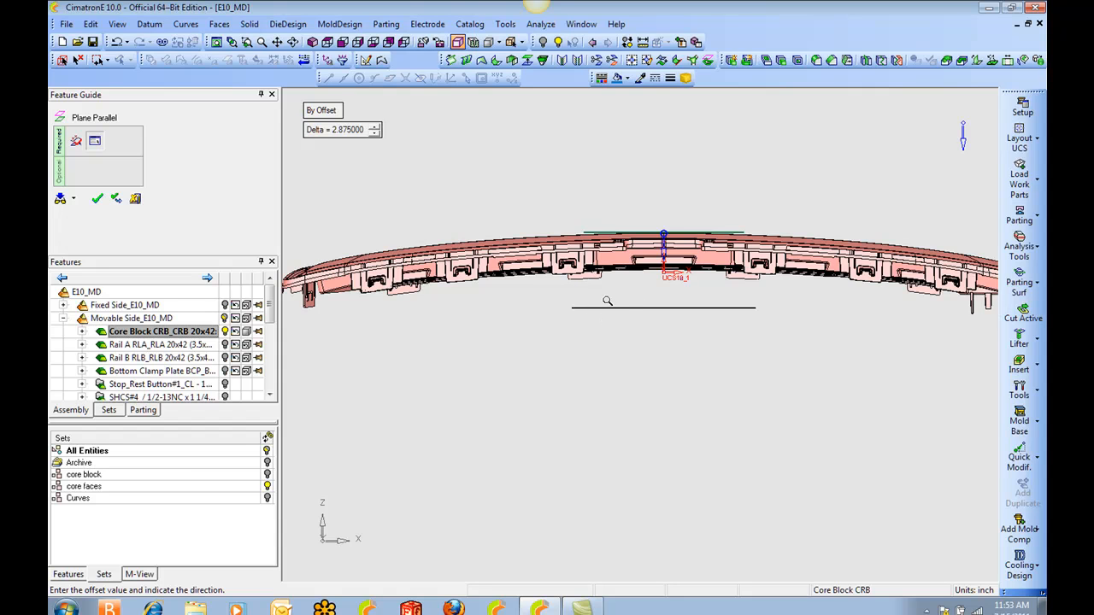
pyautogui.keyDown('ctrl'); pyautogui.moveTo(660, 375); pyautogui.dragTo(682, 334, button='middle'); pyautogui.keyUp('ctrl')
pyautogui.scroll(-1, 636, 303)
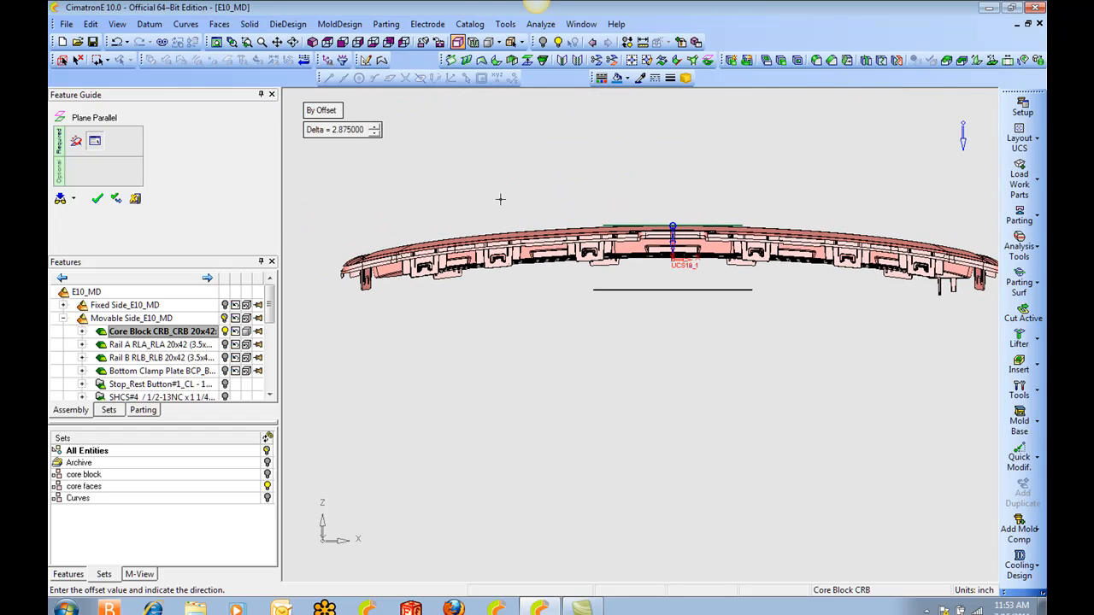
pyautogui.click(96, 199)
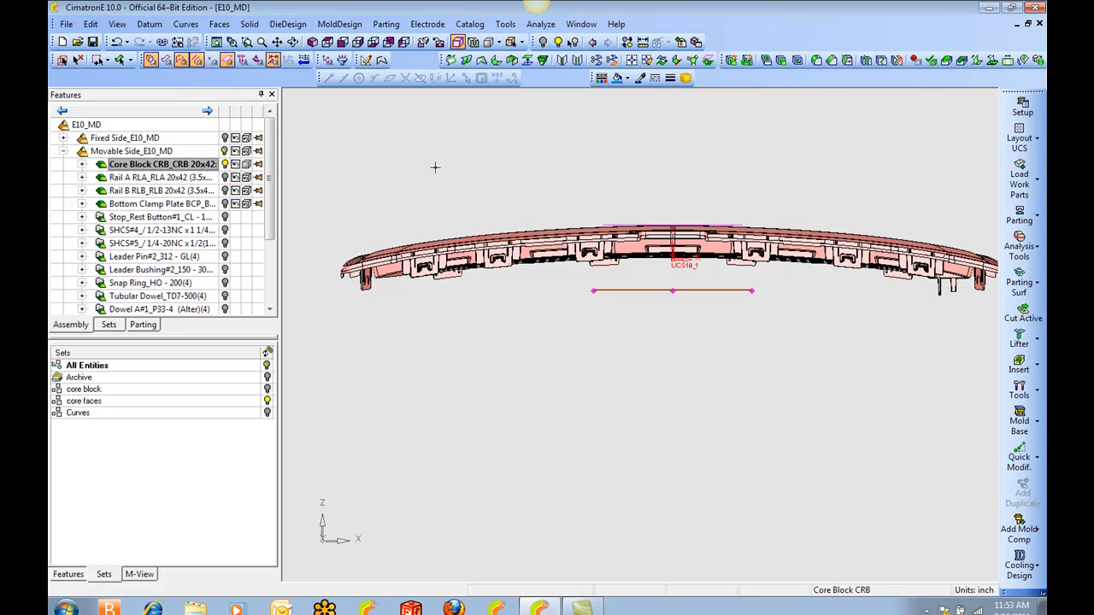
# Activate the Movable Side assembly and add a duplicate of Lifter_Head_Rod_ASM.elt from 1_JB_CATALOG\Lifter_Rod_Style.
pyautogui.doubleClick(136, 150)
pyautogui.keyDown('ctrl'); pyautogui.moveTo(400, 155); pyautogui.dragTo(418, 263); pyautogui.keyUp('ctrl')
pyautogui.keyDown('ctrl'); pyautogui.moveTo(420, 238); pyautogui.dragTo(406, 272, button='middle'); pyautogui.keyUp('ctrl')
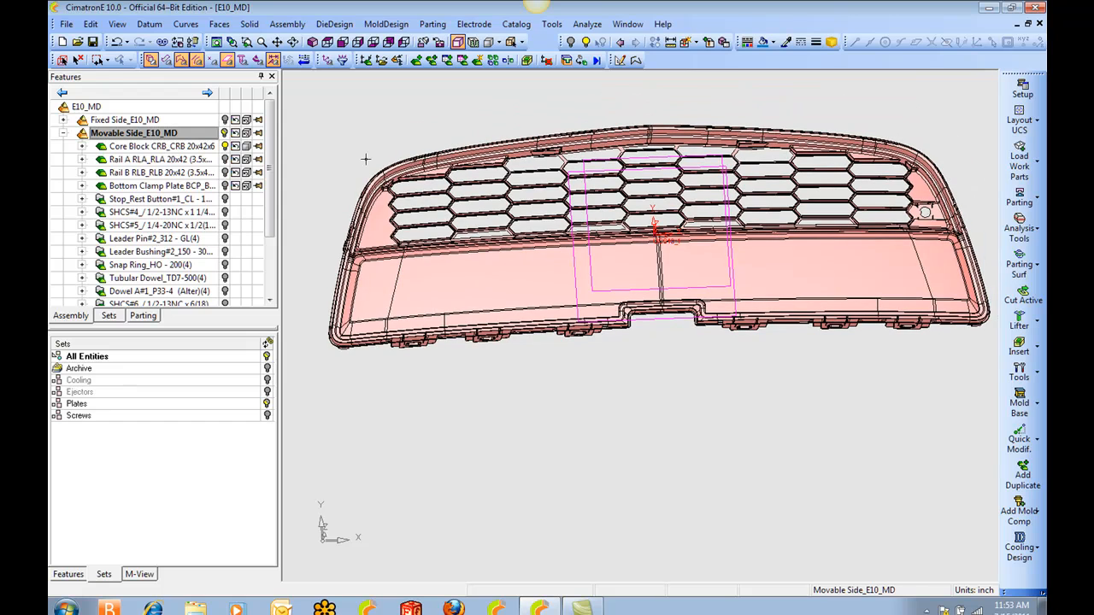
pyautogui.click(287, 24)
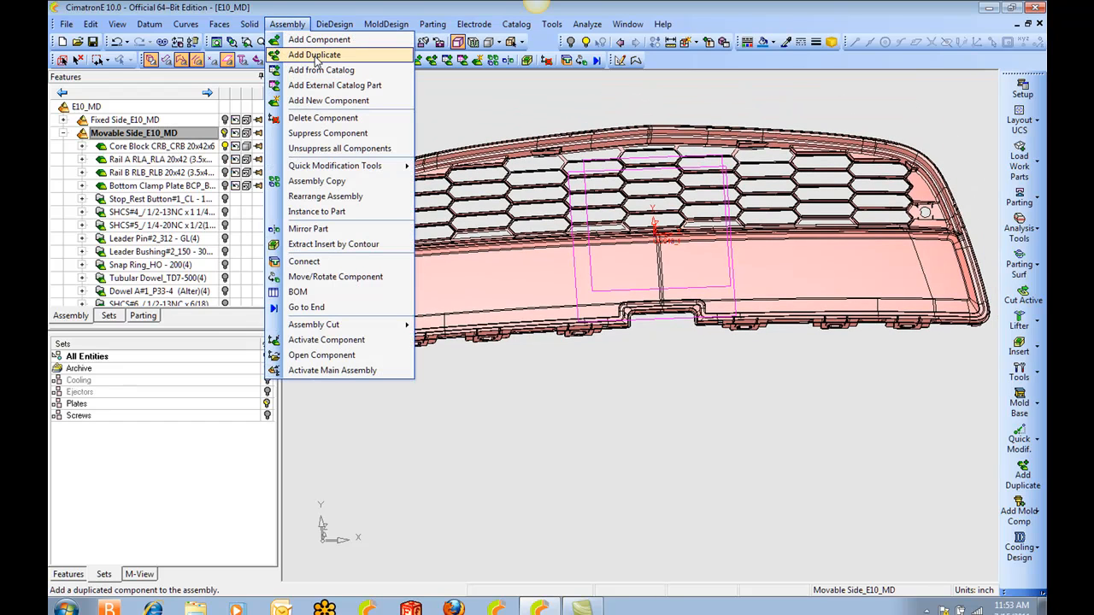
pyautogui.click(313, 55)
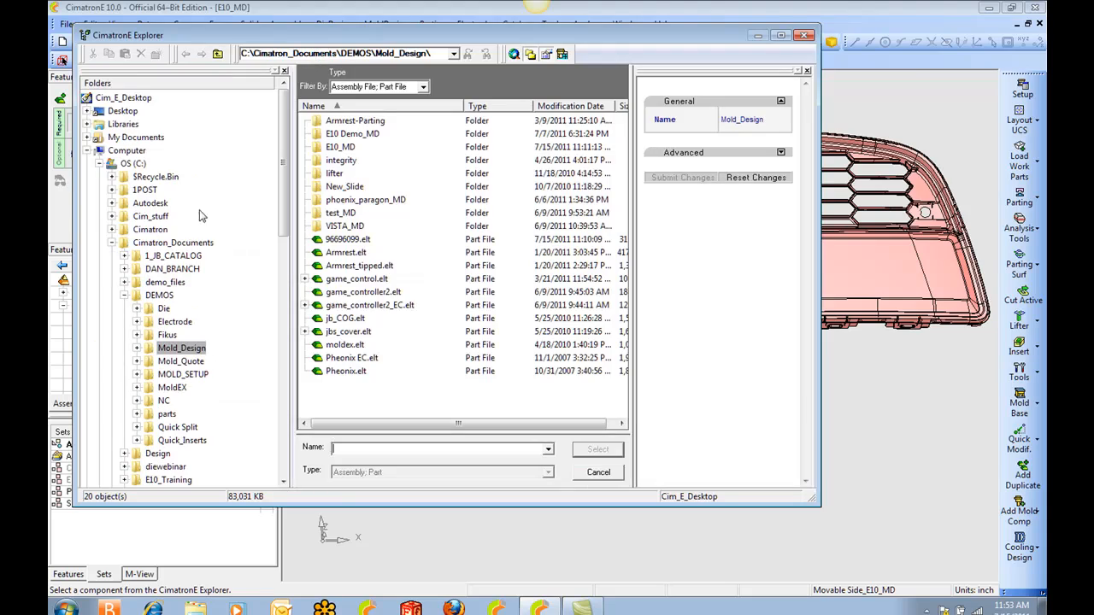
pyautogui.click(171, 256)
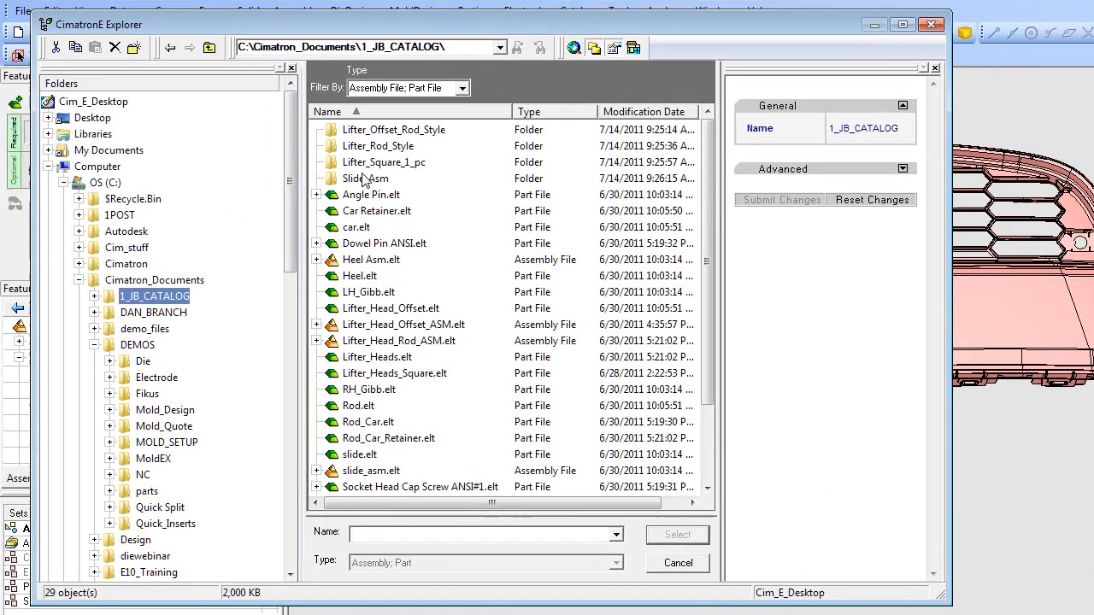
pyautogui.doubleClick(373, 149)
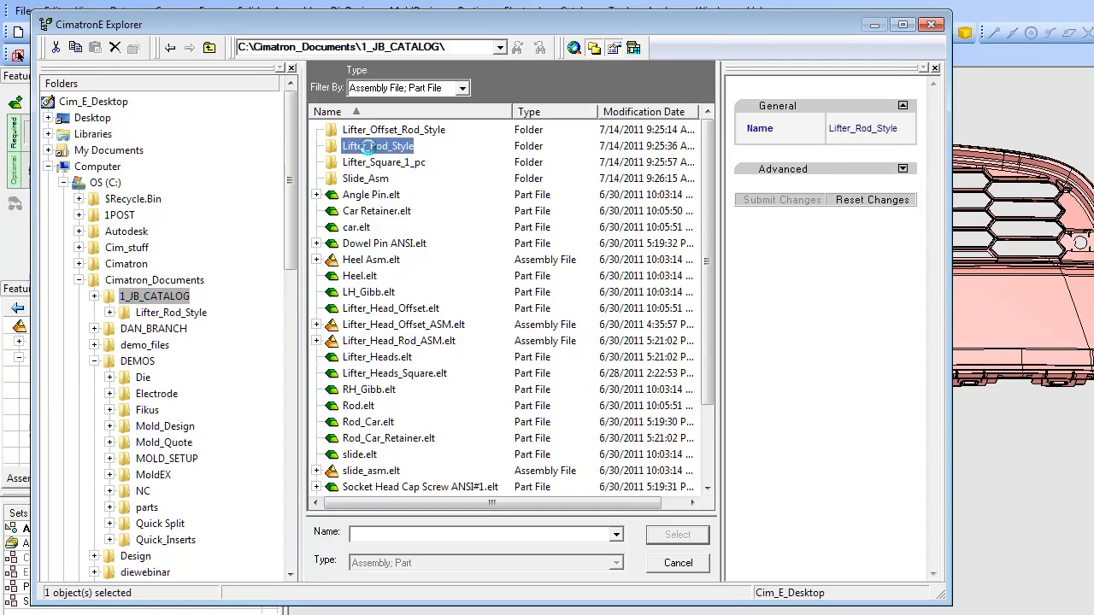
pyautogui.click(371, 152)
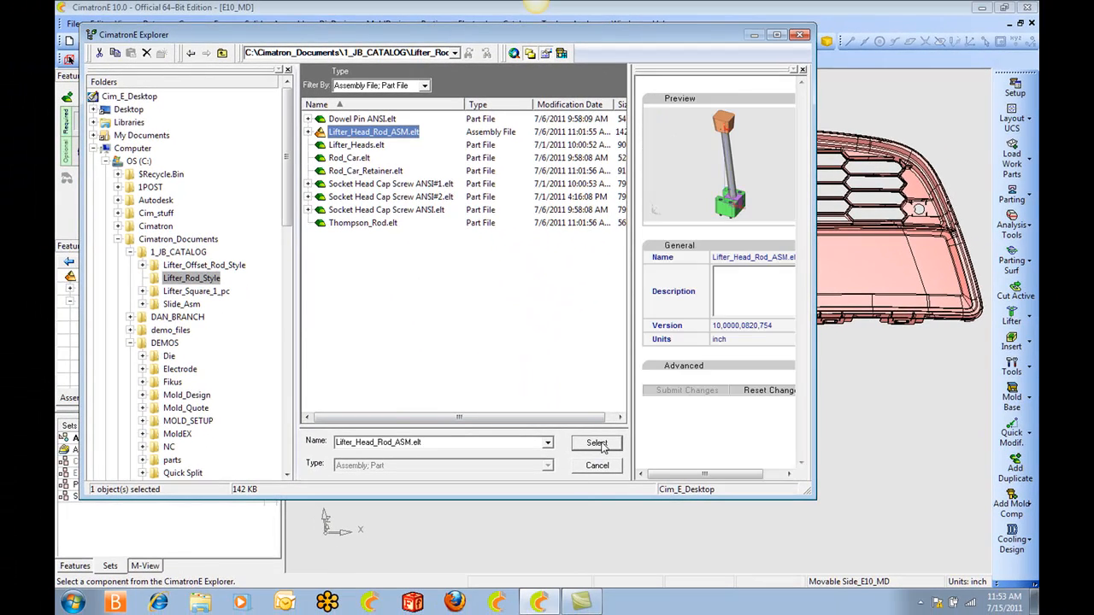
pyautogui.click(597, 443)
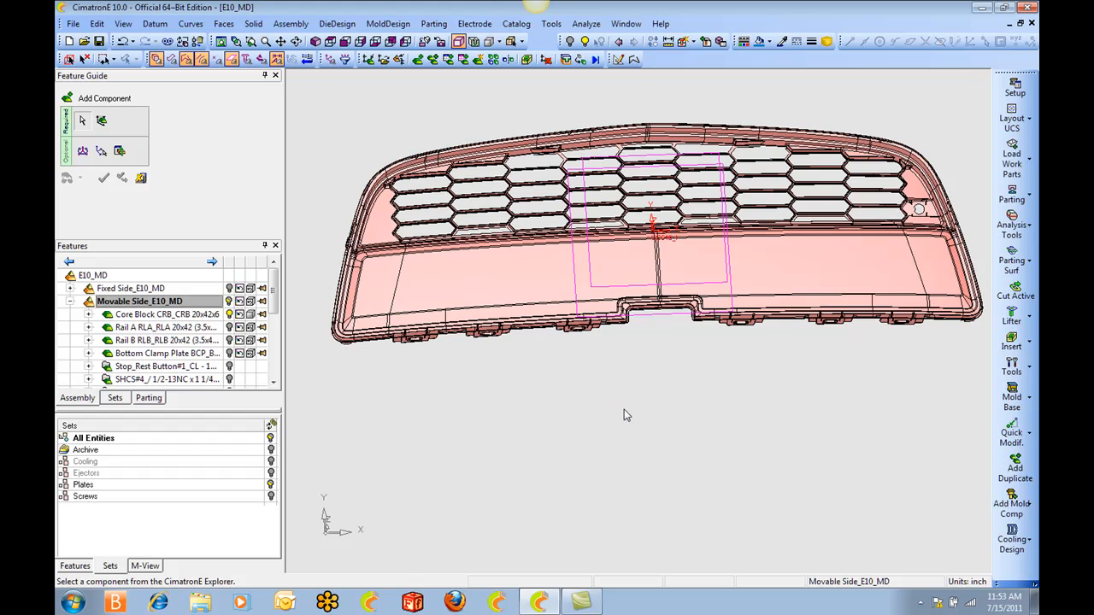
# Set the lifter component's placement to Place on Face and pick the lower offset plane as its face.
pyautogui.keyDown('ctrl'); pyautogui.moveTo(646, 443); pyautogui.dragTo(642, 341); pyautogui.keyUp('ctrl')
pyautogui.click(355, 92)
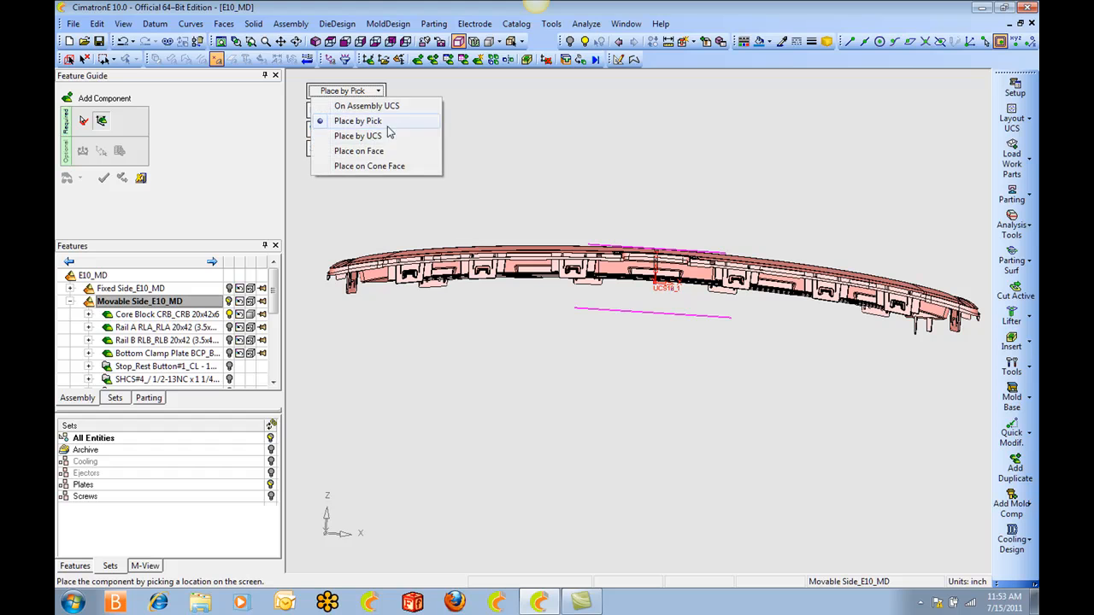
pyautogui.click(379, 151)
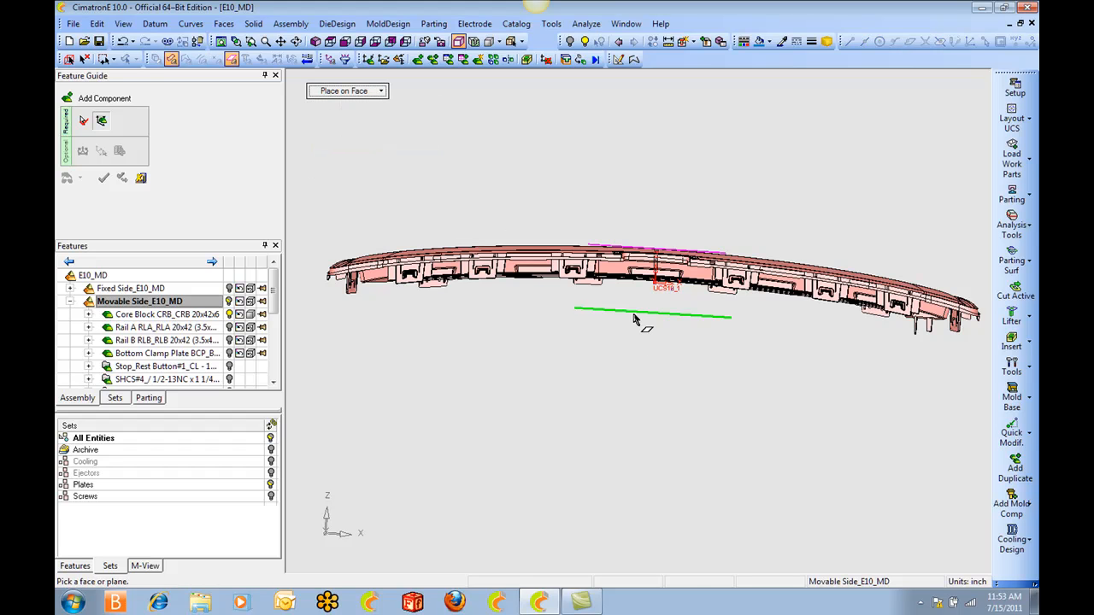
pyautogui.click(641, 324)
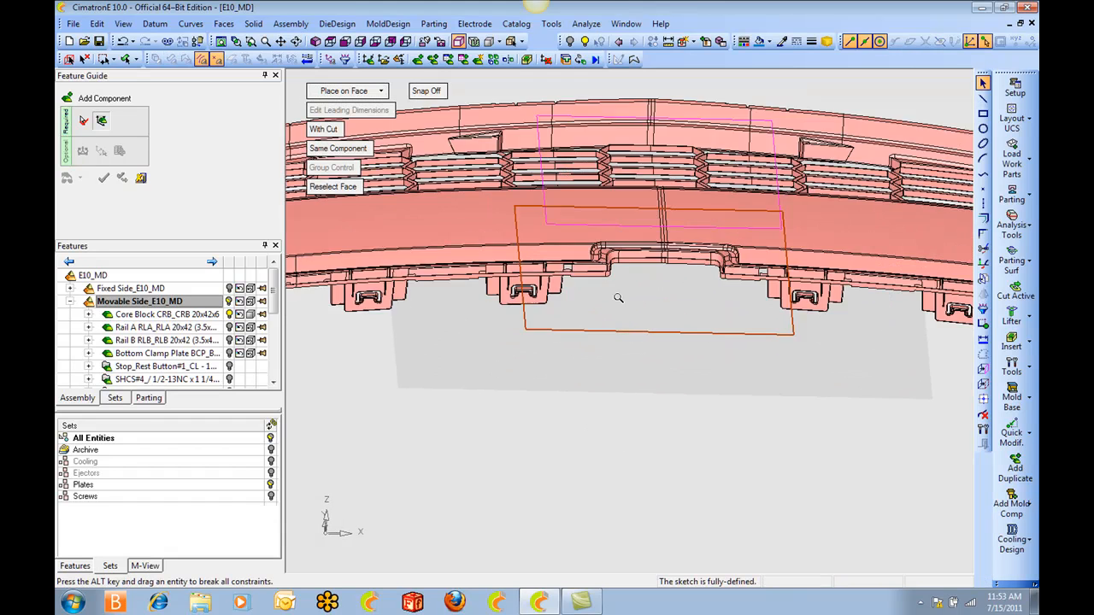
# Add sketch references from the inner tab edges of the clips on the negative-X half of the grille's front edge.
pyautogui.click(982, 383)
pyautogui.scroll(5, 598, 282)
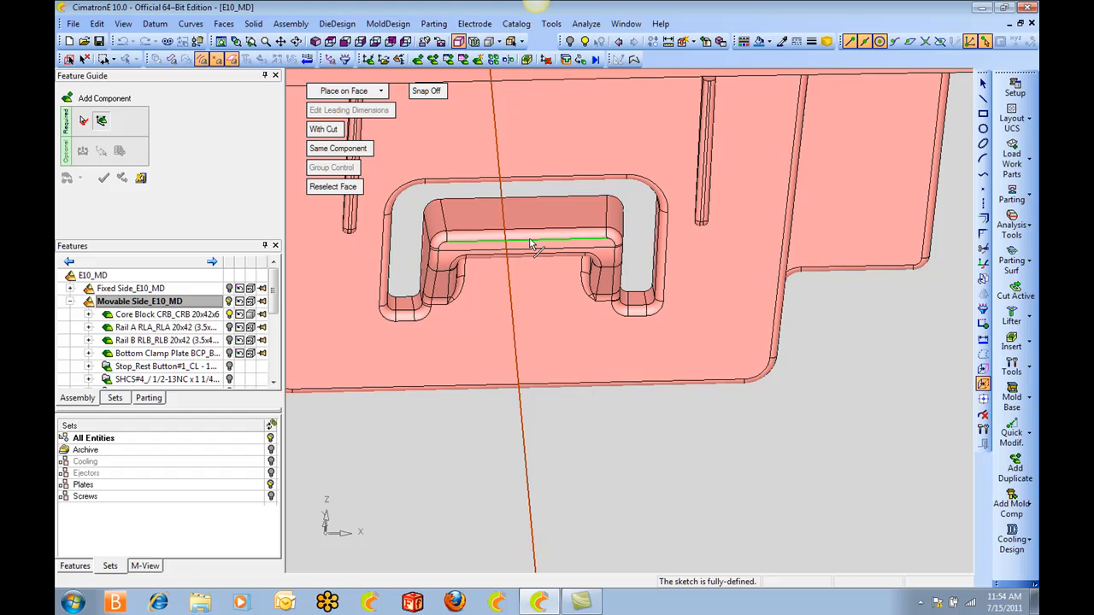
pyautogui.click(524, 258)
pyautogui.keyDown('ctrl'); pyautogui.moveTo(524, 259); pyautogui.dragTo(496, 347, button='right'); pyautogui.keyUp('ctrl')
pyautogui.keyDown('ctrl'); pyautogui.moveTo(496, 347); pyautogui.dragTo(757, 320, button='middle'); pyautogui.keyUp('ctrl')
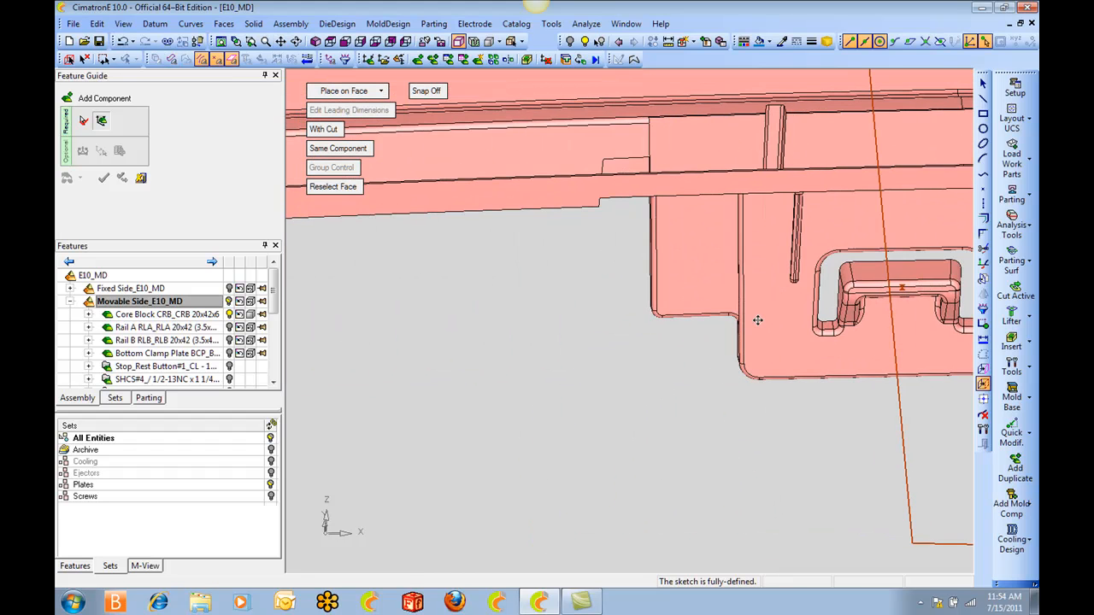
pyautogui.keyDown('ctrl'); pyautogui.moveTo(533, 260); pyautogui.dragTo(513, 361, button='right'); pyautogui.keyUp('ctrl')
pyautogui.keyDown('ctrl'); pyautogui.moveTo(512, 361); pyautogui.dragTo(760, 377, button='middle'); pyautogui.keyUp('ctrl')
pyautogui.keyDown('ctrl'); pyautogui.moveTo(406, 363); pyautogui.dragTo(389, 301, button='right'); pyautogui.keyUp('ctrl')
pyautogui.keyDown('ctrl'); pyautogui.moveTo(389, 301); pyautogui.dragTo(639, 276, button='middle'); pyautogui.keyUp('ctrl')
pyautogui.moveTo(639, 276)
pyautogui.keyDown('ctrl'); pyautogui.mouseDown(button='right')
pyautogui.moveTo(627, 219)
pyautogui.moveTo(601, 325)
pyautogui.moveTo(536, 380)
pyautogui.mouseUp(button='right'); pyautogui.keyUp('ctrl')
pyautogui.click(645, 225)
pyautogui.keyDown('ctrl'); pyautogui.moveTo(537, 381); pyautogui.dragTo(706, 388, button='middle'); pyautogui.keyUp('ctrl')
pyautogui.keyDown('ctrl'); pyautogui.moveTo(706, 388); pyautogui.dragTo(575, 162, button='right'); pyautogui.keyUp('ctrl')
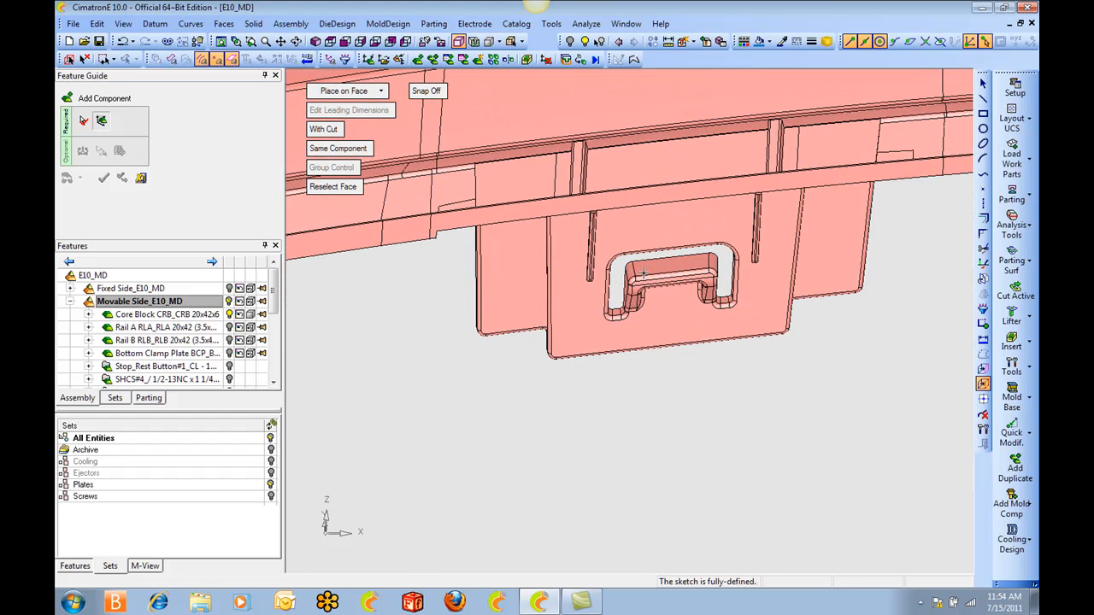
pyautogui.click(671, 279)
# Add the tab edges of the clips on the positive-X half of the grille's front edge as sketch references.
pyautogui.moveTo(672, 279)
pyautogui.keyDown('ctrl'); pyautogui.mouseDown(button='right')
pyautogui.moveTo(727, 342)
pyautogui.moveTo(897, 384)
pyautogui.mouseUp(button='right'); pyautogui.keyUp('ctrl')
pyautogui.moveTo(897, 384)
pyautogui.keyDown('ctrl'); pyautogui.mouseDown(button='middle')
pyautogui.moveTo(680, 363)
pyautogui.moveTo(585, 367)
pyautogui.mouseUp(button='middle'); pyautogui.keyUp('ctrl')
pyautogui.keyDown('ctrl'); pyautogui.moveTo(586, 367); pyautogui.dragTo(565, 133, button='right'); pyautogui.keyUp('ctrl')
pyautogui.click(528, 83)
pyautogui.keyDown('ctrl'); pyautogui.moveTo(528, 89); pyautogui.dragTo(590, 361, button='right'); pyautogui.keyUp('ctrl')
pyautogui.keyDown('ctrl'); pyautogui.moveTo(893, 366); pyautogui.dragTo(623, 379, button='middle'); pyautogui.keyUp('ctrl')
pyautogui.moveTo(623, 379)
pyautogui.keyDown('ctrl'); pyautogui.mouseDown(button='right')
pyautogui.moveTo(585, 174)
pyautogui.moveTo(612, 366)
pyautogui.mouseUp(button='right'); pyautogui.keyUp('ctrl')
pyautogui.keyDown('ctrl'); pyautogui.moveTo(792, 401); pyautogui.dragTo(588, 385, button='middle'); pyautogui.keyUp('ctrl')
pyautogui.keyDown('ctrl'); pyautogui.moveTo(588, 385); pyautogui.dragTo(585, 175, button='right'); pyautogui.keyUp('ctrl')
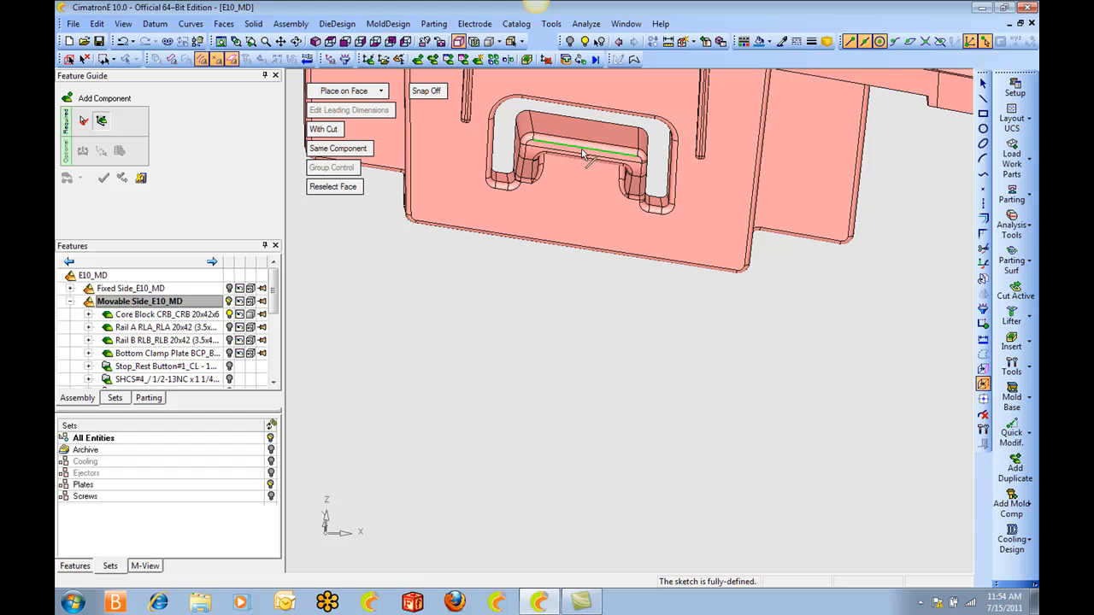
pyautogui.keyDown('ctrl'); pyautogui.moveTo(649, 127); pyautogui.dragTo(634, 324, button='right'); pyautogui.keyUp('ctrl')
# Add references from the tab edges of the two positive-X clips along the grille's opposite, curved edge.
pyautogui.keyDown('ctrl'); pyautogui.moveTo(634, 325); pyautogui.dragTo(406, 320); pyautogui.keyUp('ctrl')
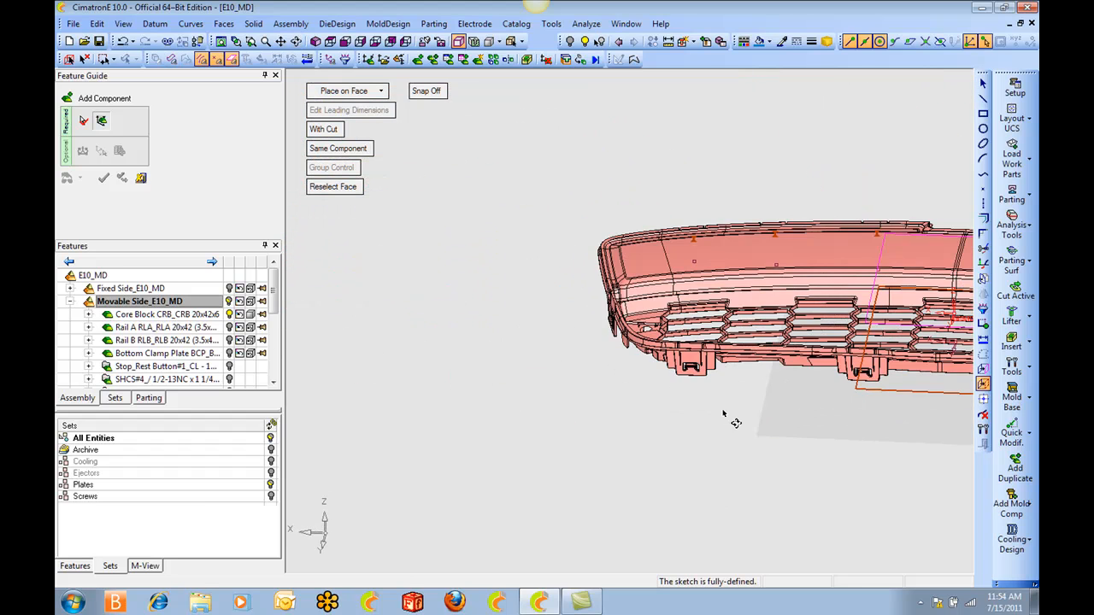
pyautogui.keyDown('ctrl'); pyautogui.moveTo(730, 420); pyautogui.dragTo(727, 256, button='right'); pyautogui.keyUp('ctrl')
pyautogui.keyDown('ctrl'); pyautogui.moveTo(833, 559); pyautogui.dragTo(645, 406, button='middle'); pyautogui.keyUp('ctrl')
pyautogui.keyDown('ctrl'); pyautogui.moveTo(598, 406); pyautogui.dragTo(547, 256, button='right'); pyautogui.keyUp('ctrl')
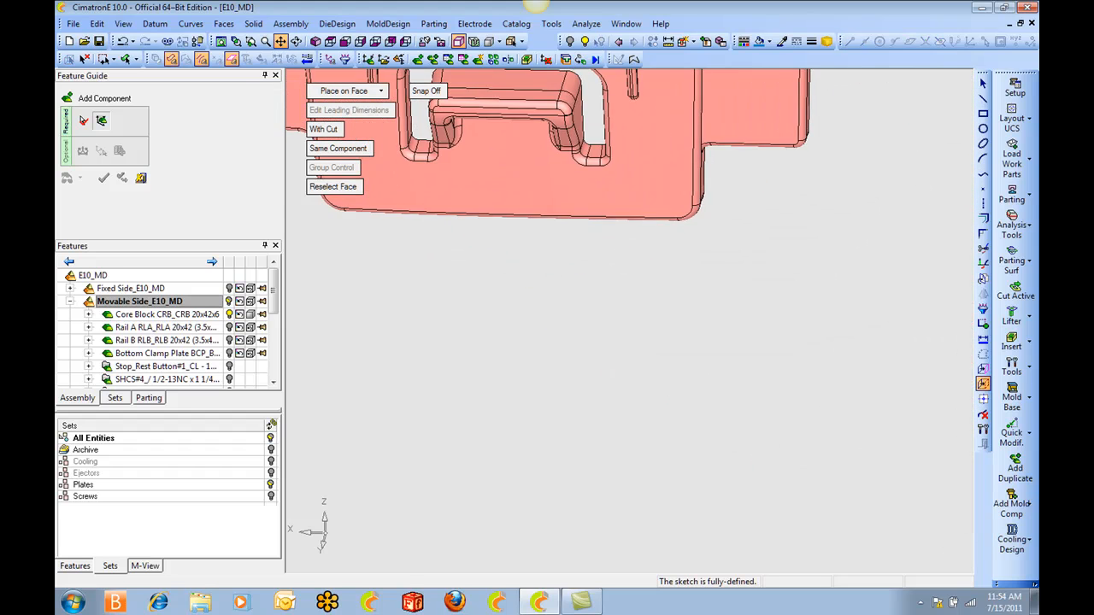
pyautogui.keyDown('ctrl'); pyautogui.moveTo(522, 171); pyautogui.dragTo(592, 317, button='middle'); pyautogui.keyUp('ctrl')
pyautogui.keyDown('ctrl'); pyautogui.moveTo(673, 293); pyautogui.dragTo(684, 363, button='right'); pyautogui.keyUp('ctrl')
pyautogui.keyDown('ctrl'); pyautogui.moveTo(823, 363); pyautogui.dragTo(416, 333, button='middle'); pyautogui.keyUp('ctrl')
pyautogui.keyDown('ctrl'); pyautogui.moveTo(931, 329); pyautogui.dragTo(564, 321, button='middle'); pyautogui.keyUp('ctrl')
pyautogui.keyDown('ctrl'); pyautogui.moveTo(812, 336); pyautogui.dragTo(633, 327, button='middle'); pyautogui.keyUp('ctrl')
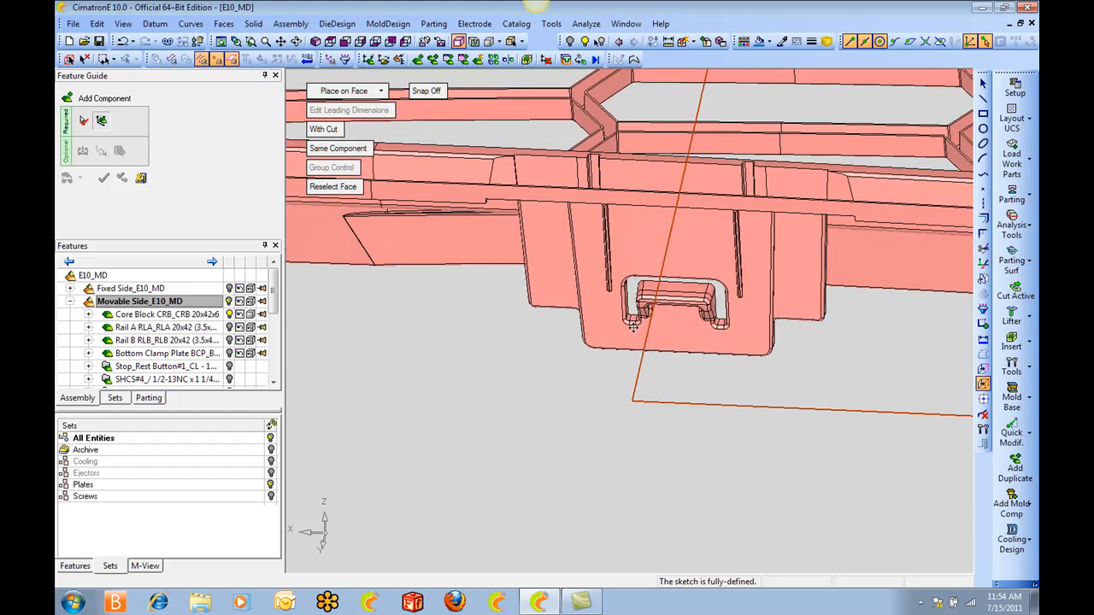
pyautogui.keyDown('ctrl'); pyautogui.moveTo(634, 325); pyautogui.dragTo(750, 318, button='right'); pyautogui.keyUp('ctrl')
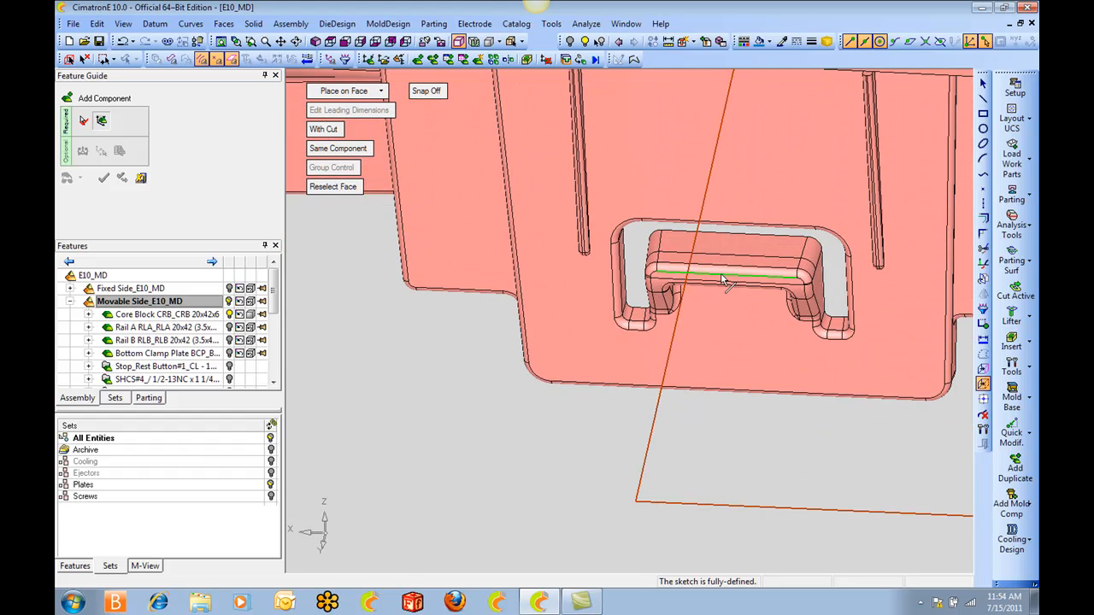
# Add references from the tab edges of the two negative-X clips on the curved edge and leave the reference tool.
pyautogui.keyDown('ctrl'); pyautogui.moveTo(778, 177); pyautogui.dragTo(684, 496, button='right'); pyautogui.keyUp('ctrl')
pyautogui.keyDown('ctrl'); pyautogui.moveTo(845, 421); pyautogui.dragTo(357, 343, button='middle'); pyautogui.keyUp('ctrl')
pyautogui.keyDown('ctrl'); pyautogui.moveTo(547, 376); pyautogui.dragTo(616, 256, button='right'); pyautogui.keyUp('ctrl')
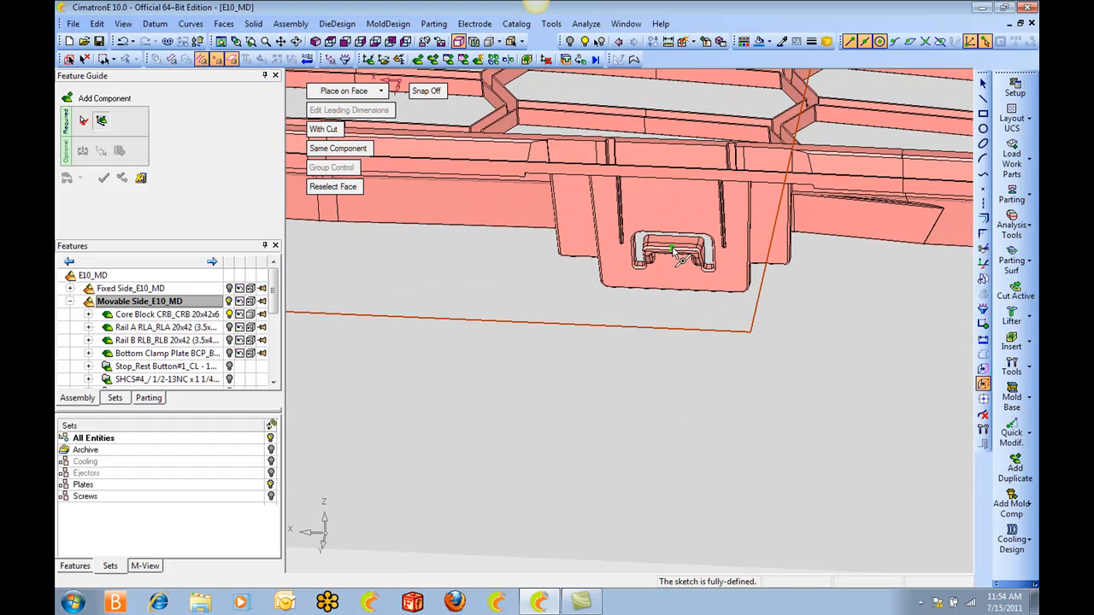
pyautogui.keyDown('ctrl'); pyautogui.moveTo(762, 283); pyautogui.dragTo(813, 491, button='right'); pyautogui.keyUp('ctrl')
pyautogui.keyDown('ctrl'); pyautogui.moveTo(864, 447); pyautogui.dragTo(497, 445, button='middle'); pyautogui.keyUp('ctrl')
pyautogui.keyDown('ctrl'); pyautogui.moveTo(513, 440); pyautogui.dragTo(836, 263, button='right'); pyautogui.keyUp('ctrl')
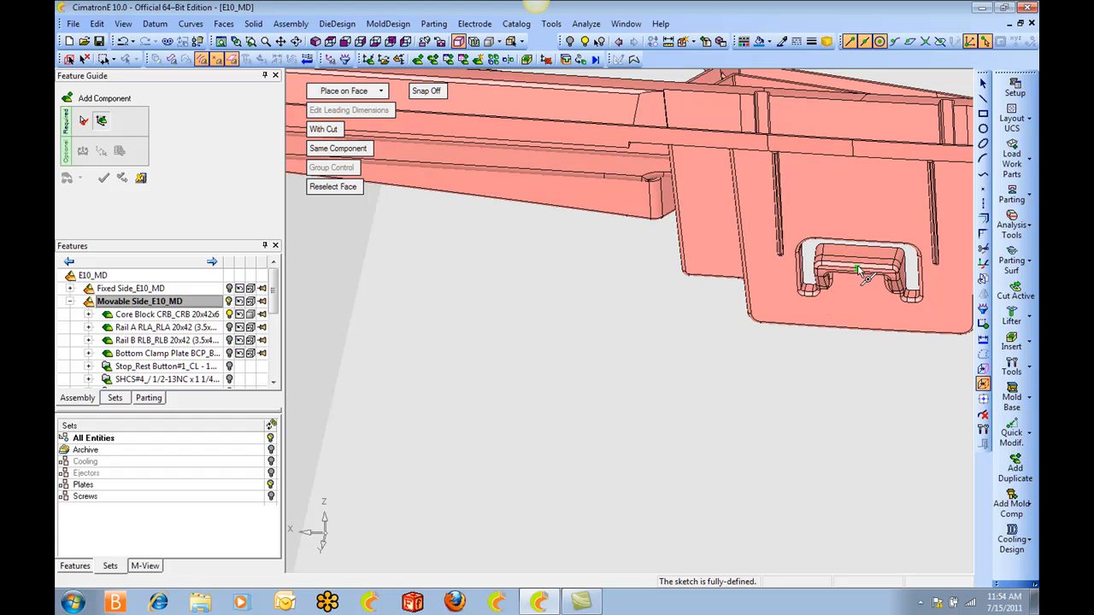
pyautogui.keyDown('ctrl'); pyautogui.moveTo(743, 295); pyautogui.dragTo(726, 419, button='right'); pyautogui.keyUp('ctrl')
pyautogui.keyDown('ctrl'); pyautogui.moveTo(385, 389); pyautogui.dragTo(846, 405, button='middle'); pyautogui.keyUp('ctrl')
pyautogui.keyDown('ctrl'); pyautogui.moveTo(583, 402); pyautogui.dragTo(615, 359, button='right'); pyautogui.keyUp('ctrl')
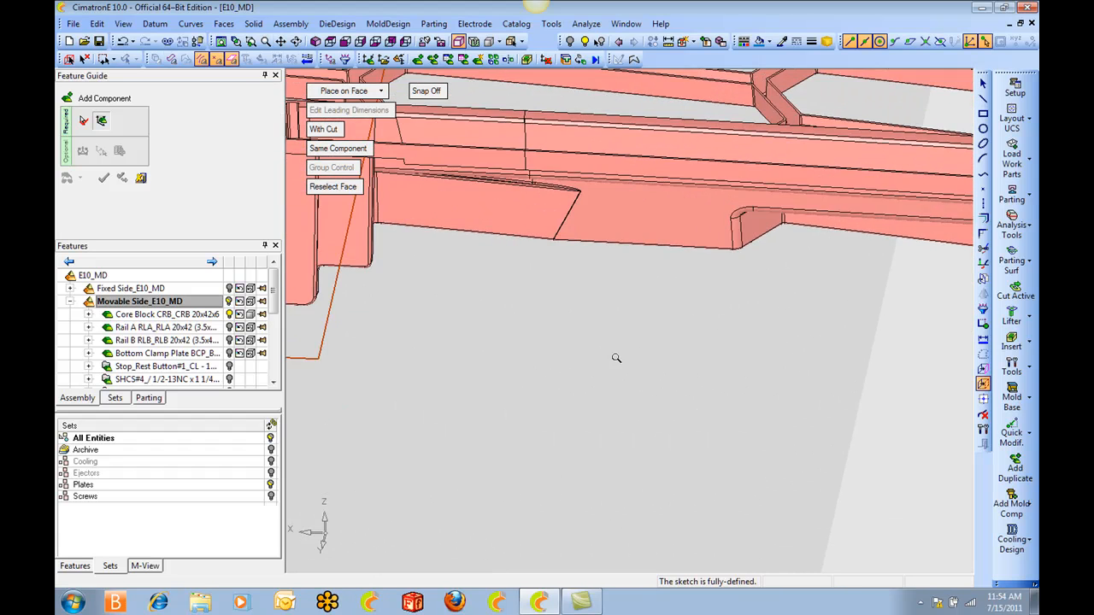
pyautogui.keyDown('ctrl'); pyautogui.moveTo(616, 359); pyautogui.dragTo(981, 408, button='middle'); pyautogui.keyUp('ctrl')
pyautogui.moveTo(709, 368)
pyautogui.keyDown('ctrl'); pyautogui.mouseDown(button='right')
pyautogui.moveTo(610, 200)
pyautogui.moveTo(574, 202)
pyautogui.mouseUp(button='right'); pyautogui.keyUp('ctrl')
pyautogui.keyDown('ctrl'); pyautogui.moveTo(540, 216); pyautogui.dragTo(602, 247, button='middle'); pyautogui.keyUp('ctrl')
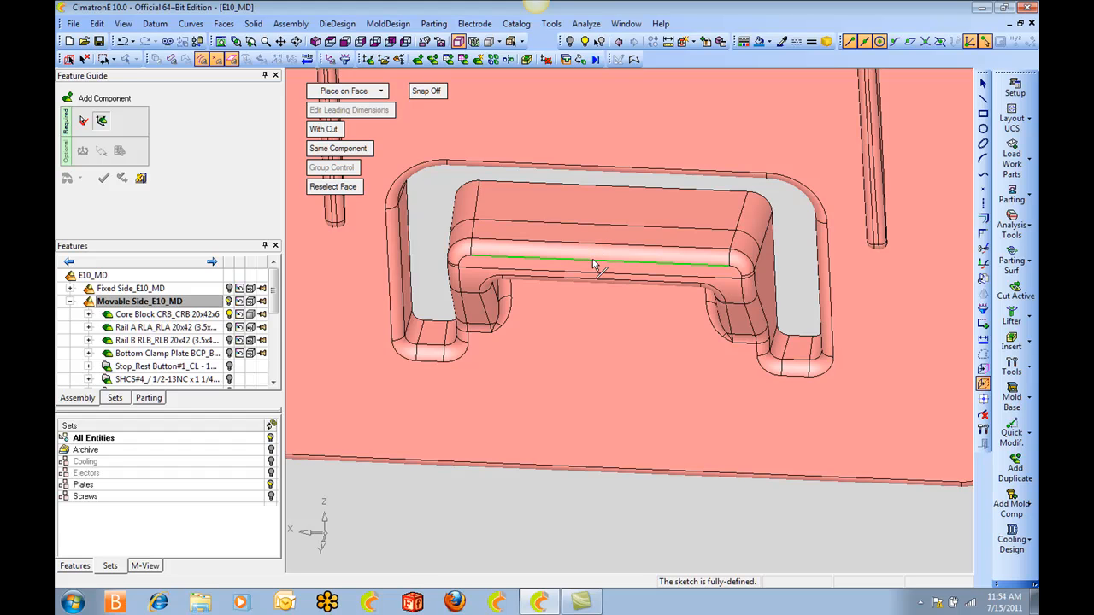
pyautogui.keyDown('ctrl'); pyautogui.moveTo(603, 260); pyautogui.dragTo(699, 391, button='right'); pyautogui.keyUp('ctrl')
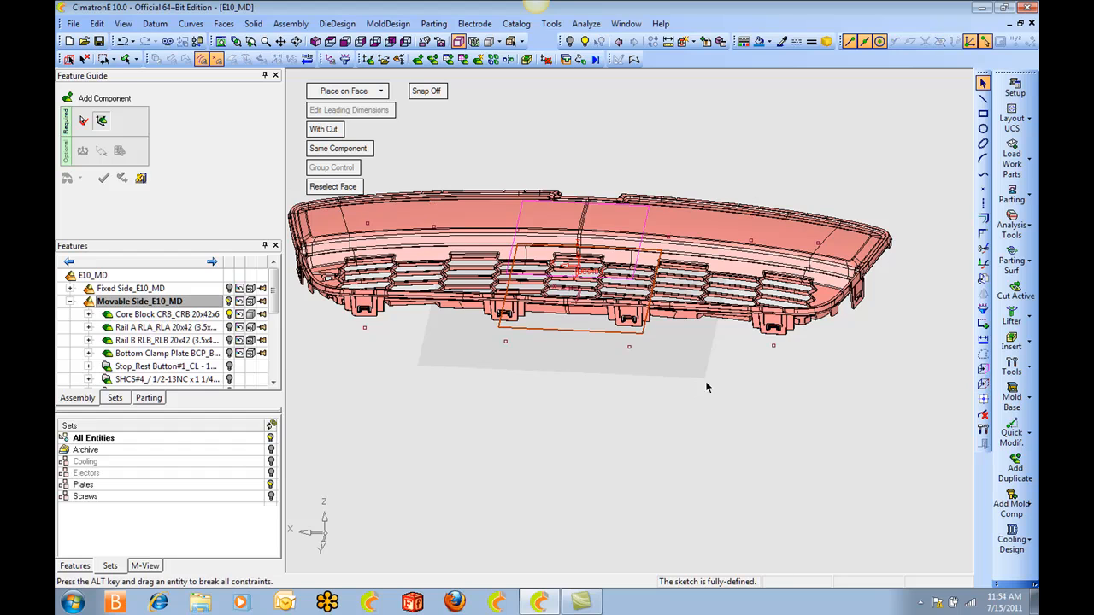
# In top view, place the first lifter with a sketch point just outside the front edge's most negative-X clip.
pyautogui.click(331, 43)
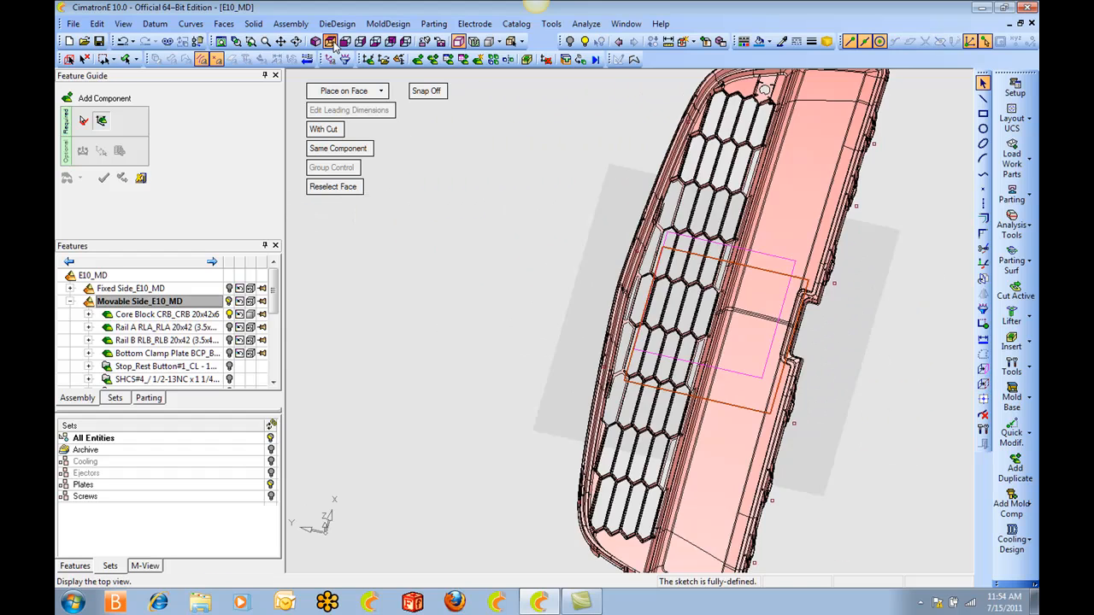
pyautogui.keyDown('ctrl'); pyautogui.moveTo(617, 158); pyautogui.dragTo(638, 91, button='middle'); pyautogui.keyUp('ctrl')
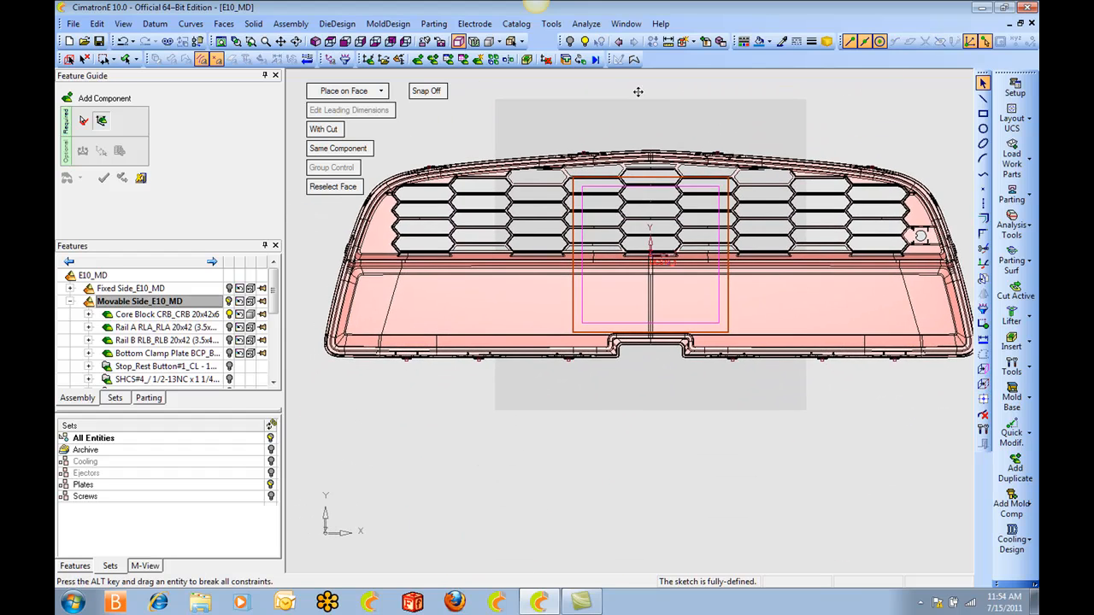
pyautogui.click(983, 188)
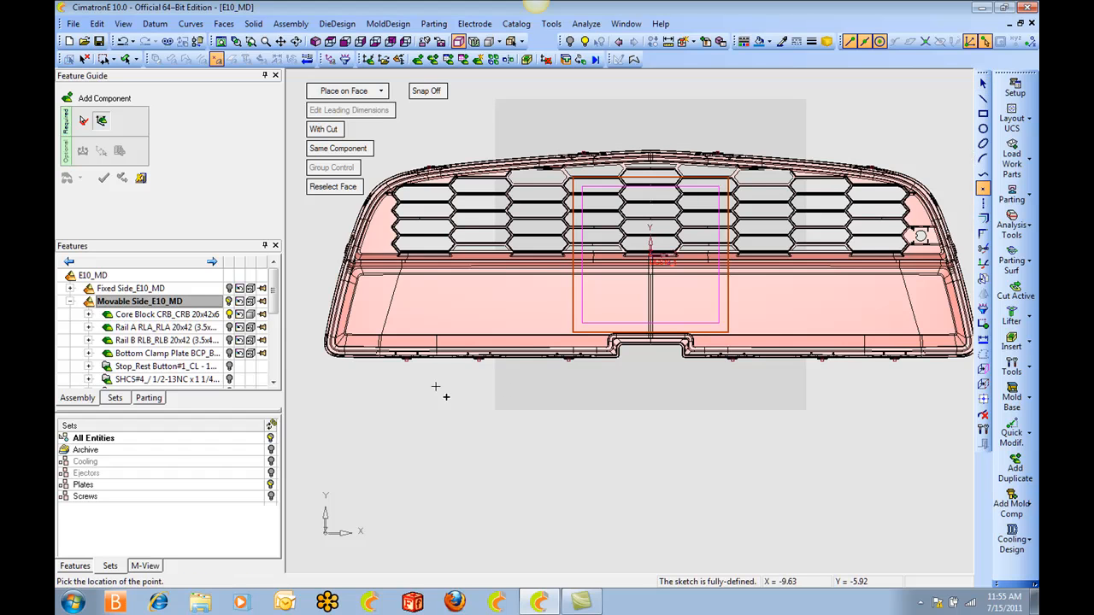
pyautogui.click(410, 385)
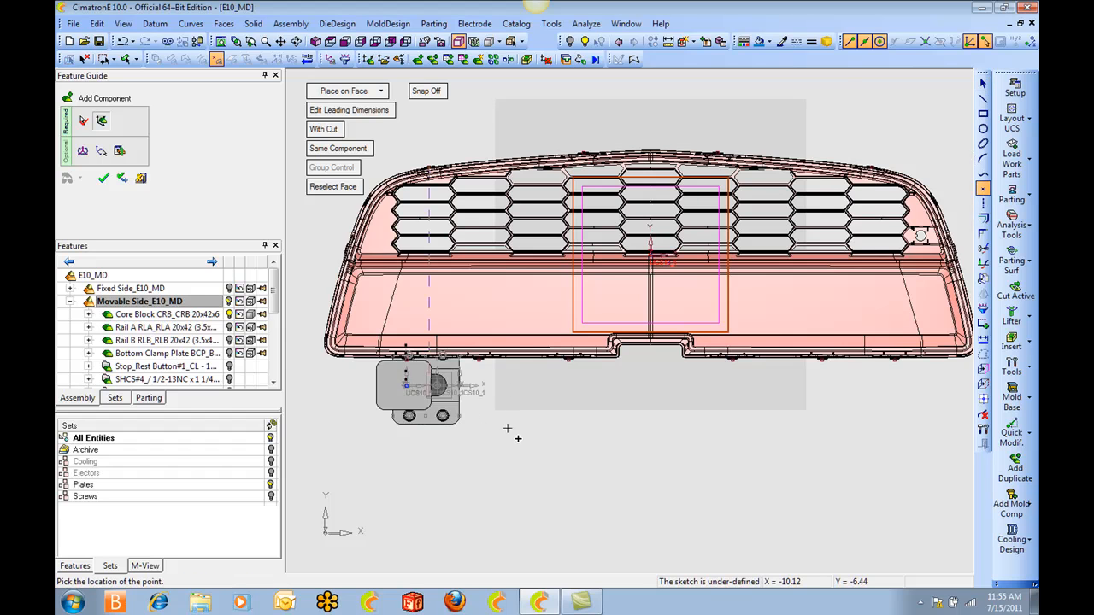
# Rotate the placed lifter 90 degrees about its Z axis.
pyautogui.keyDown('ctrl'); pyautogui.moveTo(520, 497); pyautogui.dragTo(696, 440, button='middle'); pyautogui.keyUp('ctrl')
pyautogui.keyDown('ctrl'); pyautogui.moveTo(695, 439); pyautogui.dragTo(720, 197, button='right'); pyautogui.keyUp('ctrl')
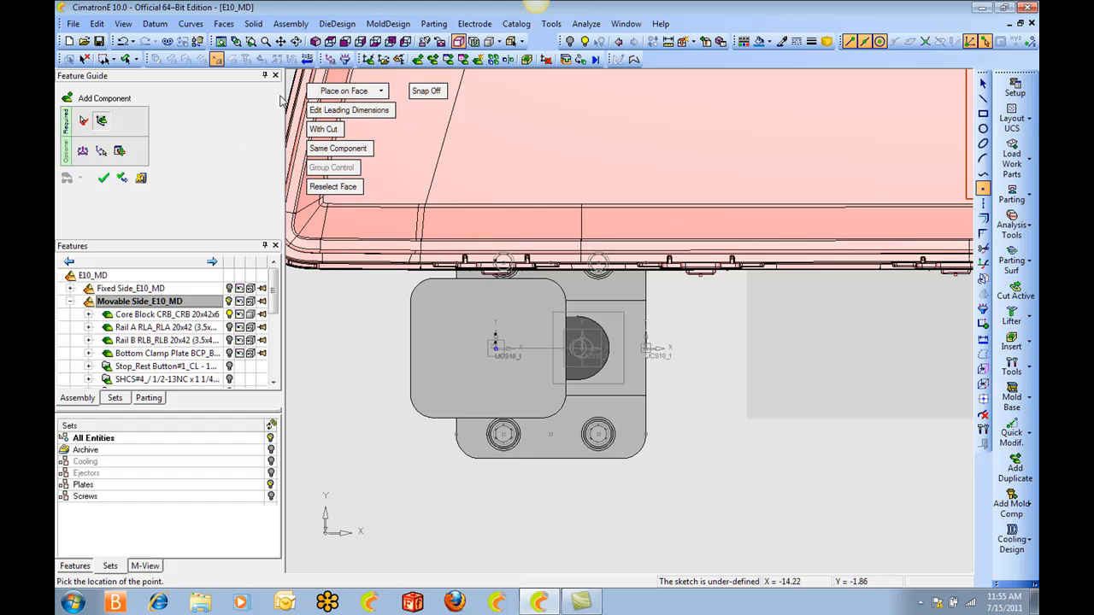
pyautogui.click(82, 153)
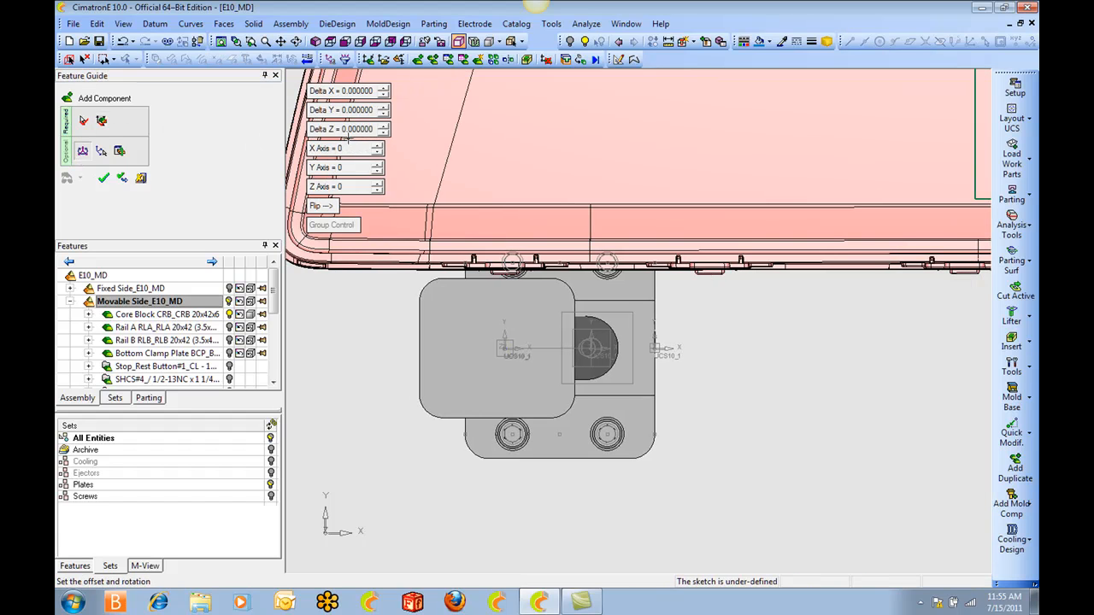
pyautogui.click(350, 187)
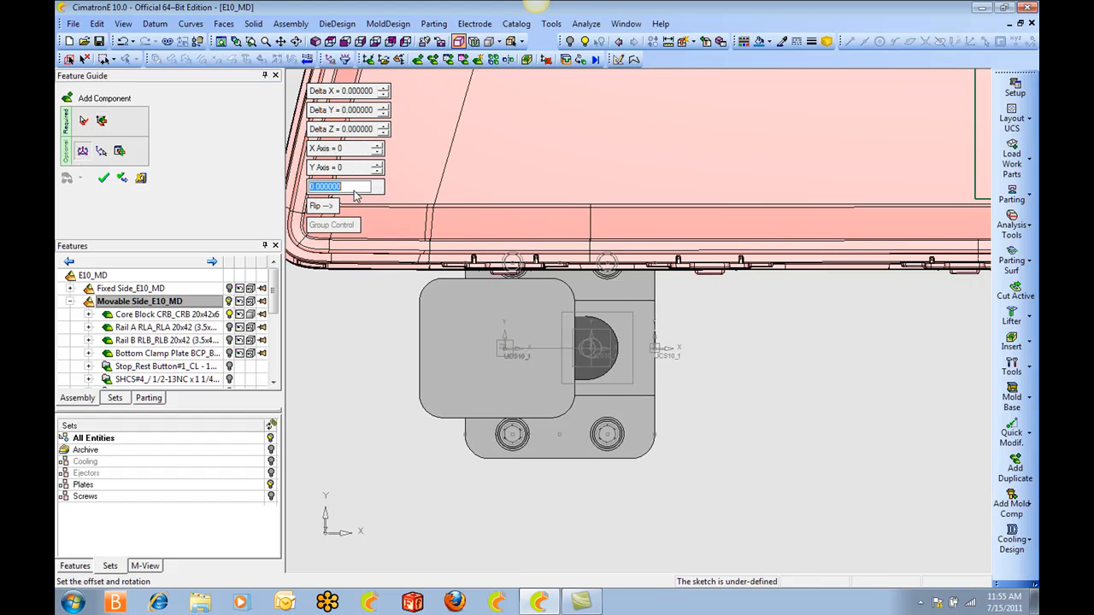
pyautogui.press('Return')
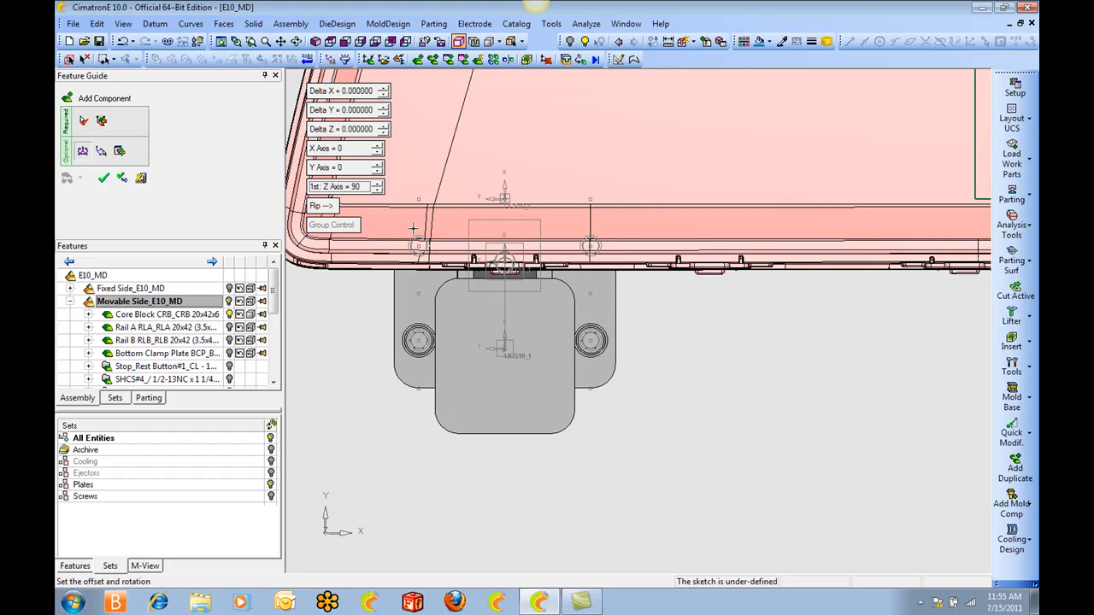
pyautogui.scroll(-3, 624, 290)
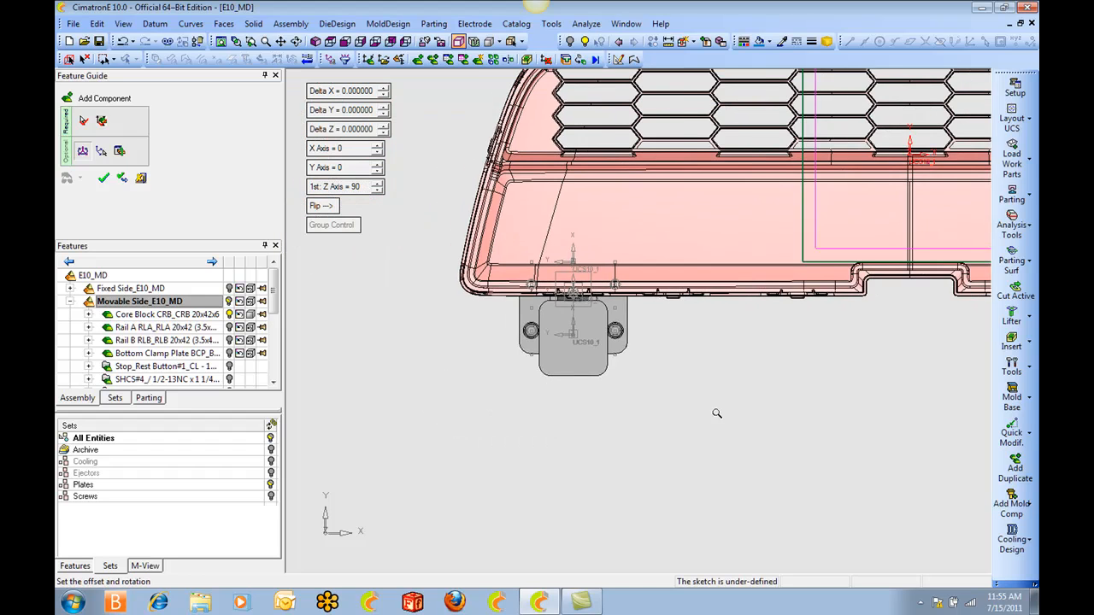
# Place five more lifter points along the front edge, one aligned with each remaining clip reference, at about Y -5.9 inches.
pyautogui.click(101, 120)
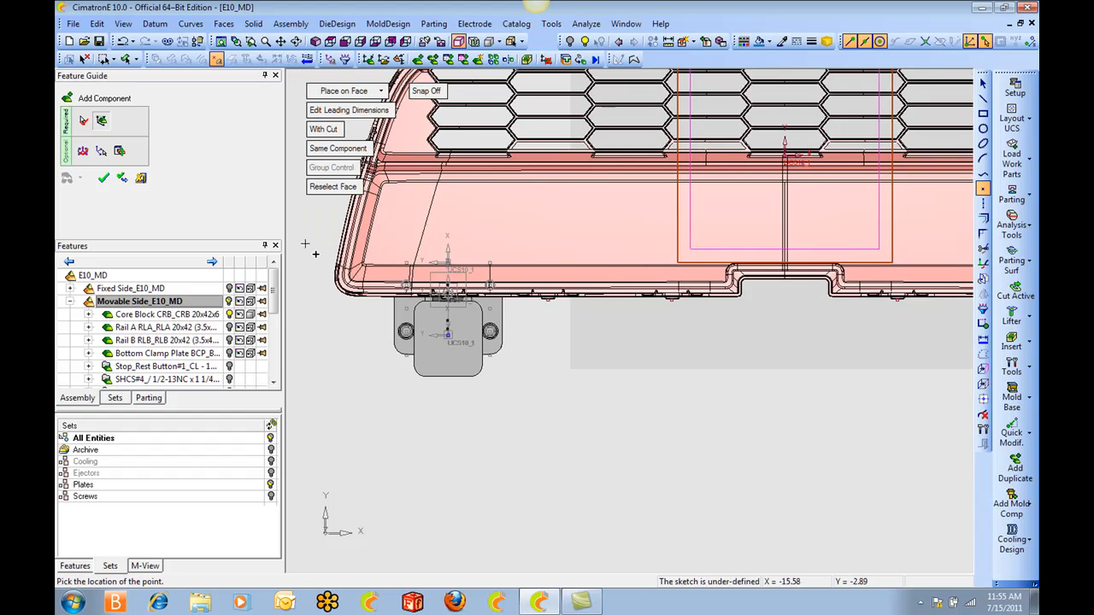
pyautogui.click(549, 288)
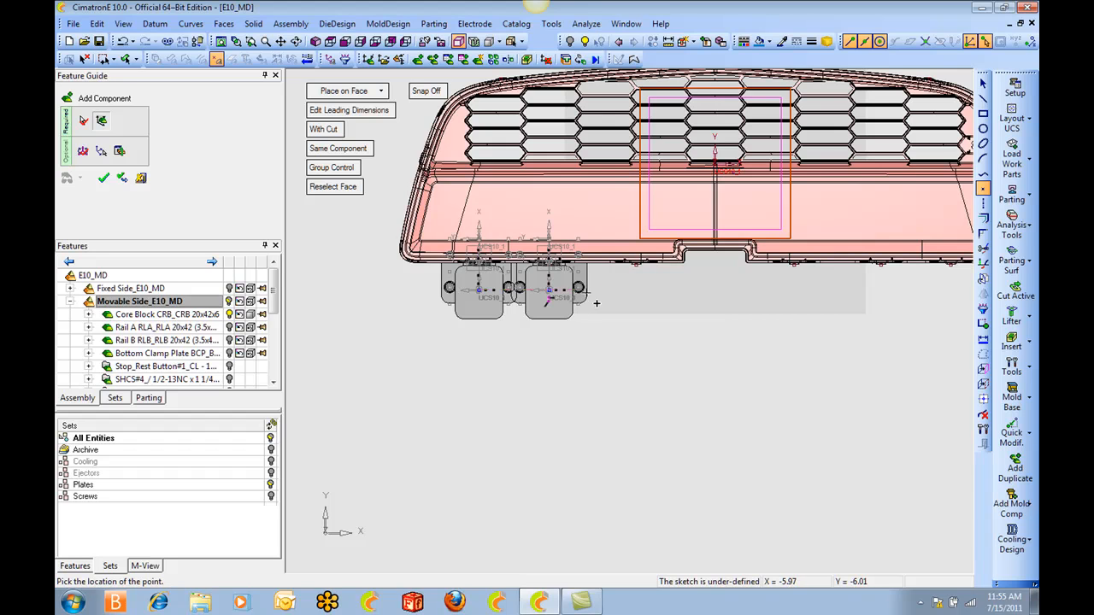
pyautogui.click(647, 300)
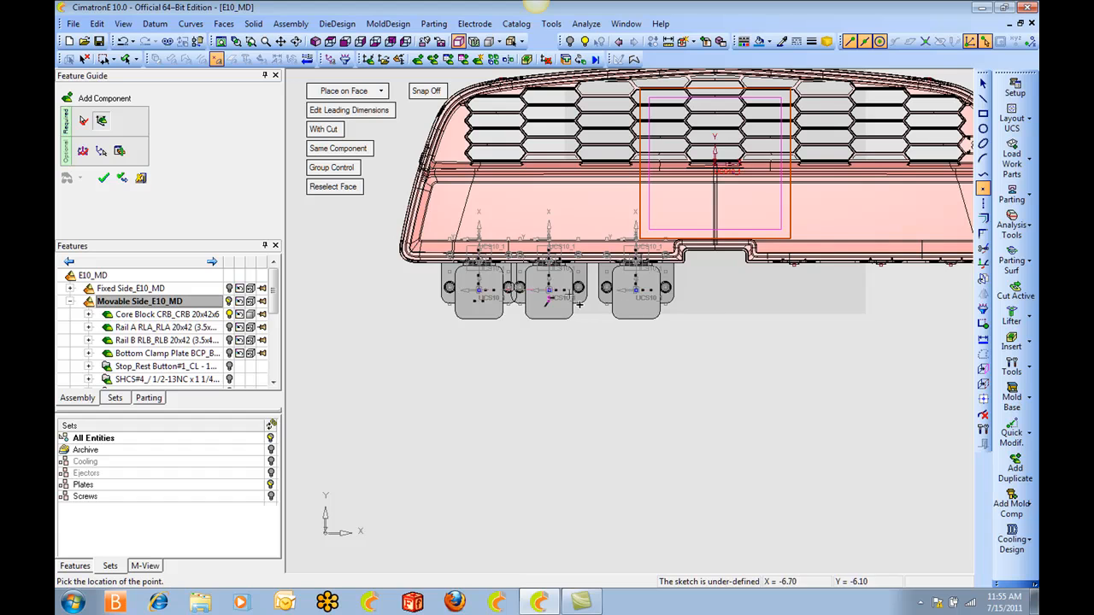
pyautogui.keyDown('ctrl'); pyautogui.moveTo(851, 301); pyautogui.dragTo(625, 306, button='middle'); pyautogui.keyUp('ctrl')
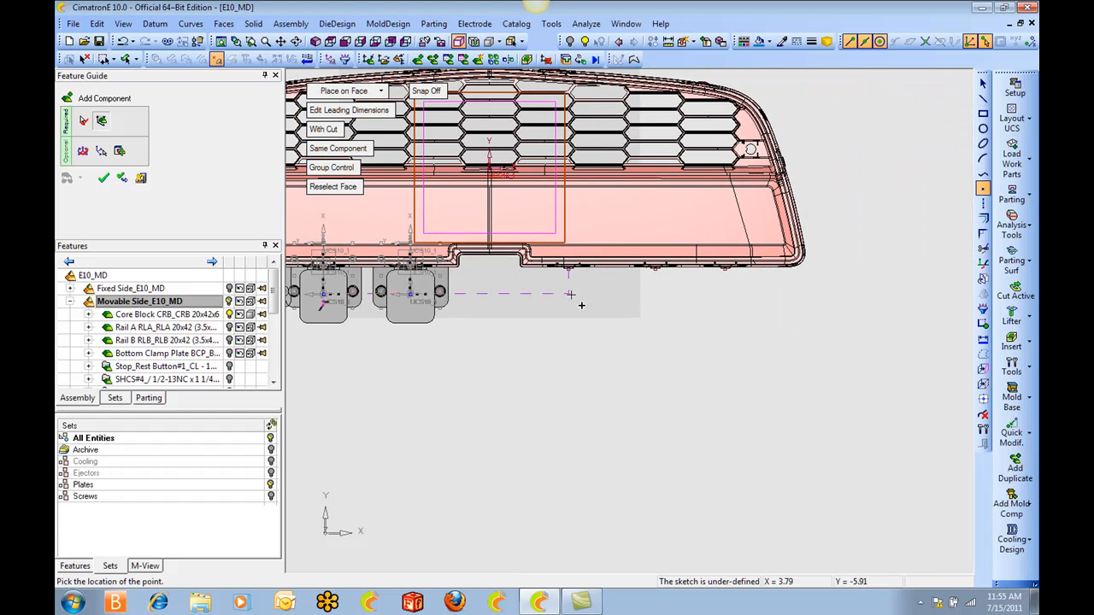
pyautogui.click(654, 305)
pyautogui.keyDown('ctrl'); pyautogui.moveTo(759, 260); pyautogui.dragTo(839, 364, button='middle'); pyautogui.keyUp('ctrl')
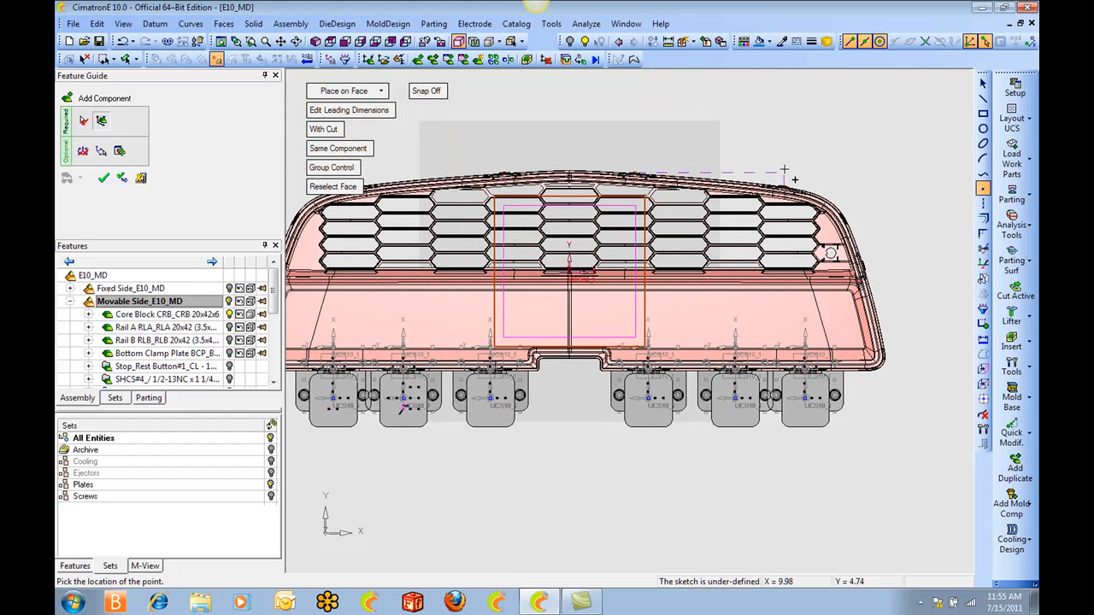
# Place four lifter points along the curved edge, one per clip, at about Y 4.5 inches for the outer and 5.4 for the inner clips.
pyautogui.keyDown('ctrl'); pyautogui.moveTo(792, 177); pyautogui.dragTo(707, 220, button='middle'); pyautogui.keyUp('ctrl')
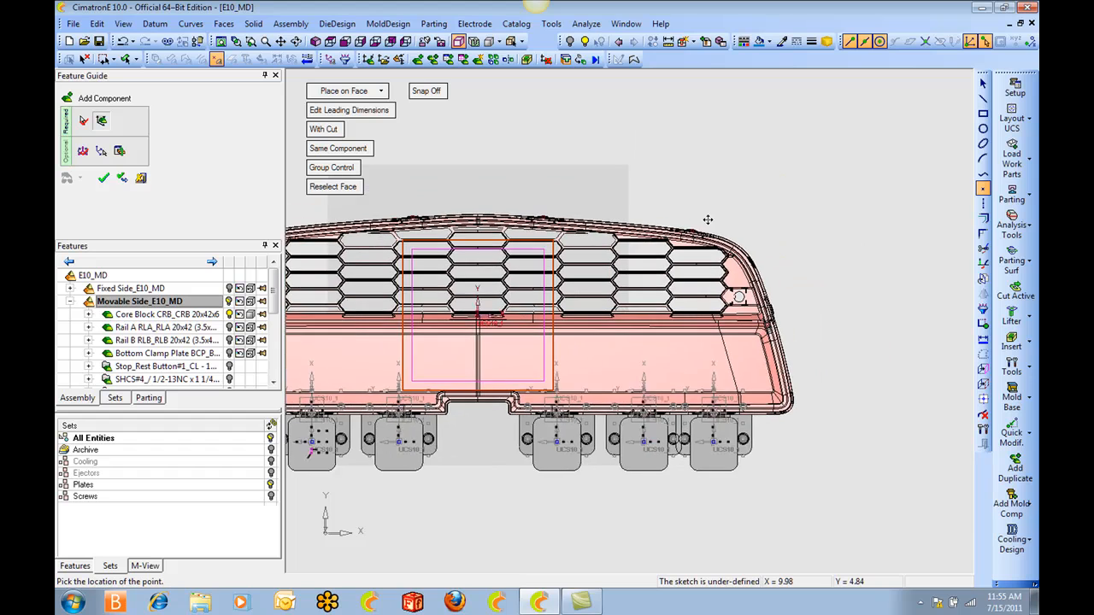
pyautogui.scroll(2, 707, 219)
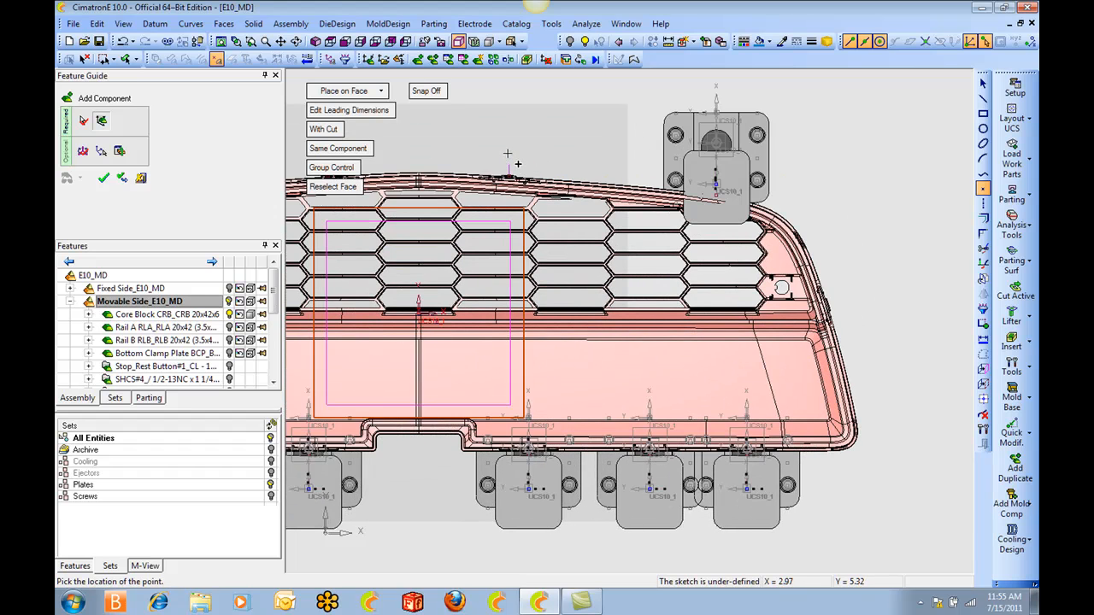
pyautogui.keyDown('ctrl'); pyautogui.moveTo(438, 155); pyautogui.dragTo(636, 206, button='middle'); pyautogui.keyUp('ctrl')
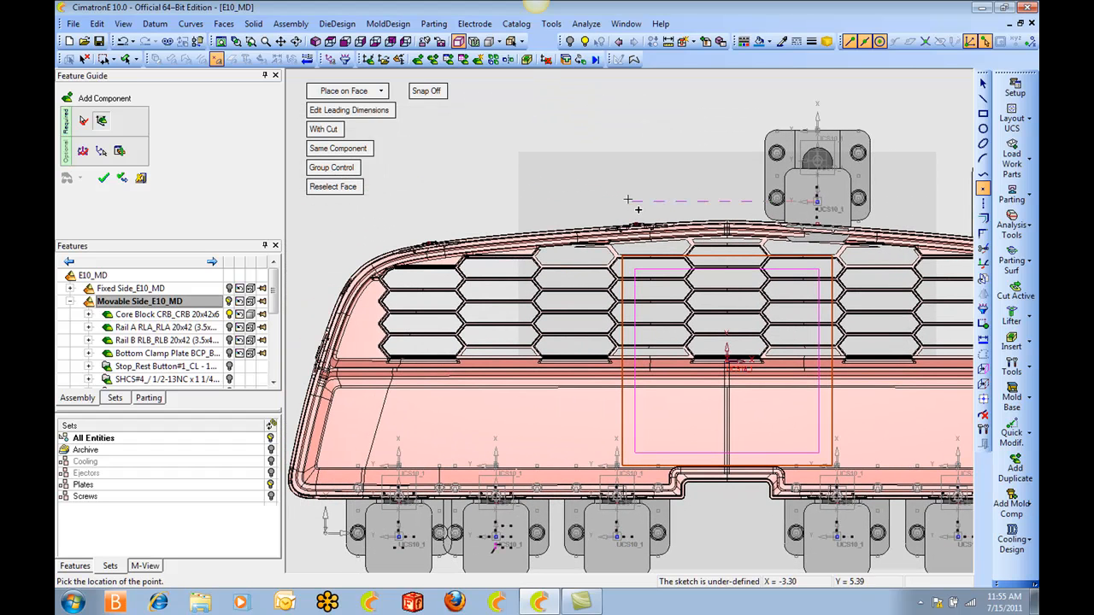
pyautogui.click(636, 200)
pyautogui.scroll(-1, 636, 200)
pyautogui.keyDown('ctrl'); pyautogui.moveTo(635, 200); pyautogui.dragTo(544, 198, button='middle'); pyautogui.keyUp('ctrl')
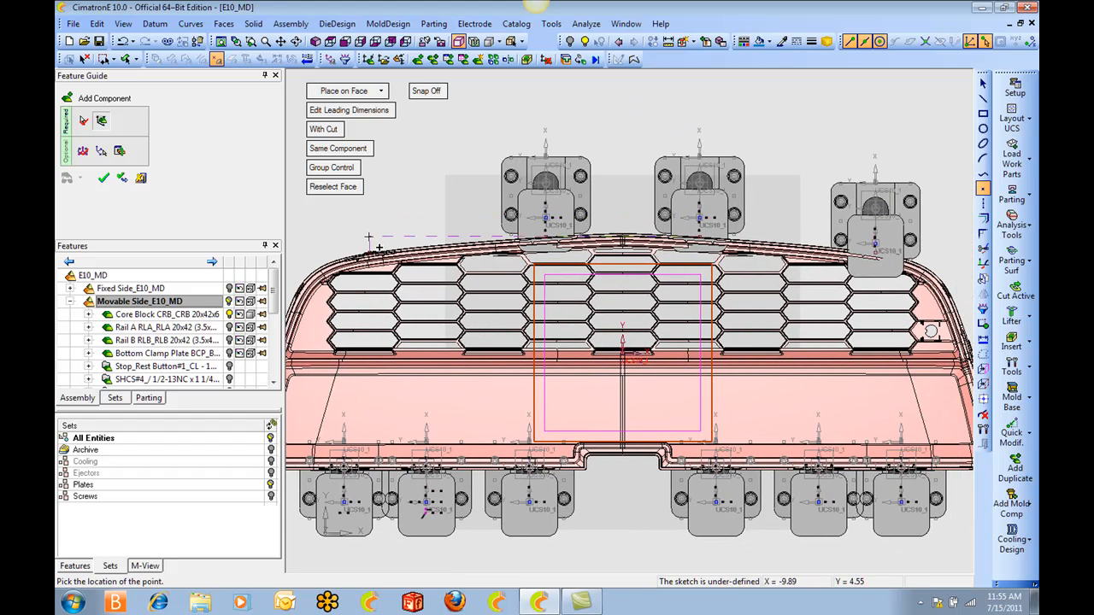
pyautogui.click(384, 220)
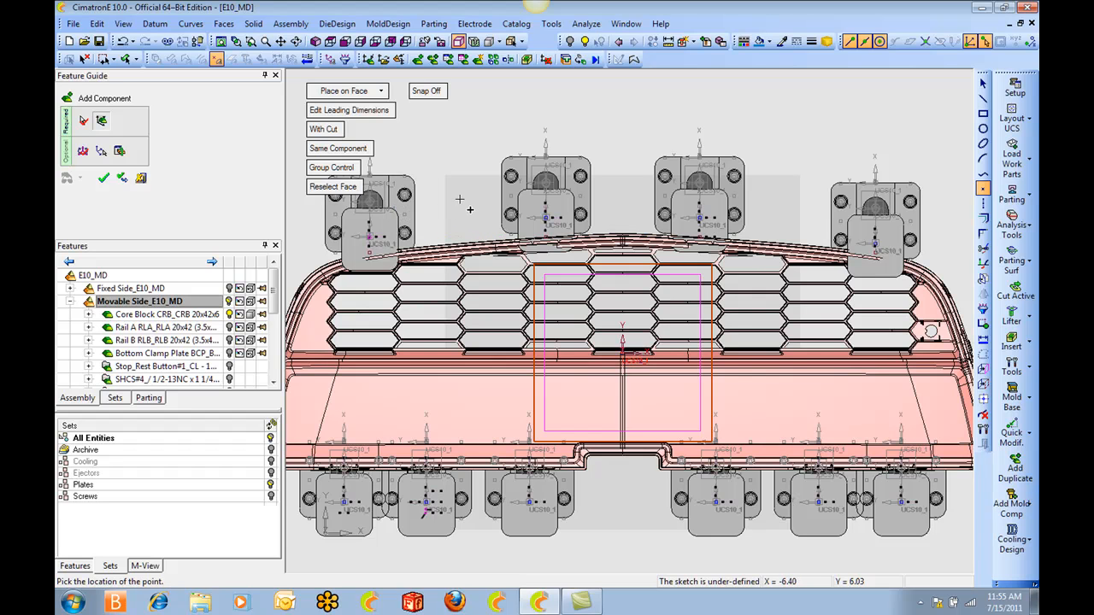
# Finish placing the lifter points and set the lifters' Thompson Rod DIA leading dimension to 0.625 inch.
pyautogui.middleClick(466, 201)
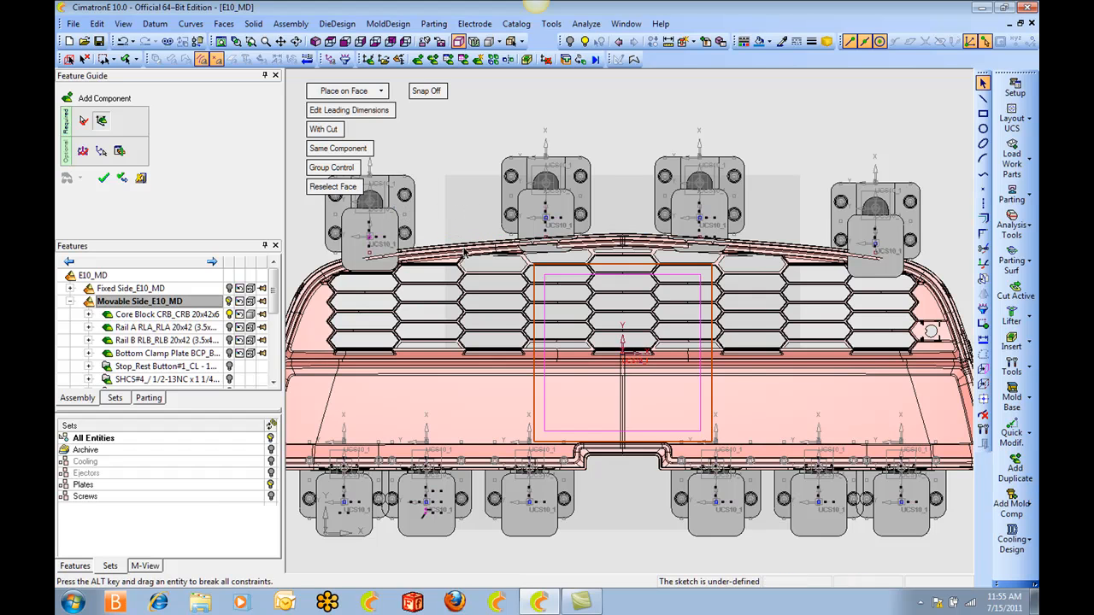
pyautogui.keyDown('ctrl'); pyautogui.moveTo(464, 254); pyautogui.dragTo(566, 168, button='middle'); pyautogui.keyUp('ctrl')
pyautogui.moveTo(584, 295); pyautogui.dragTo(612, 134, button='middle')
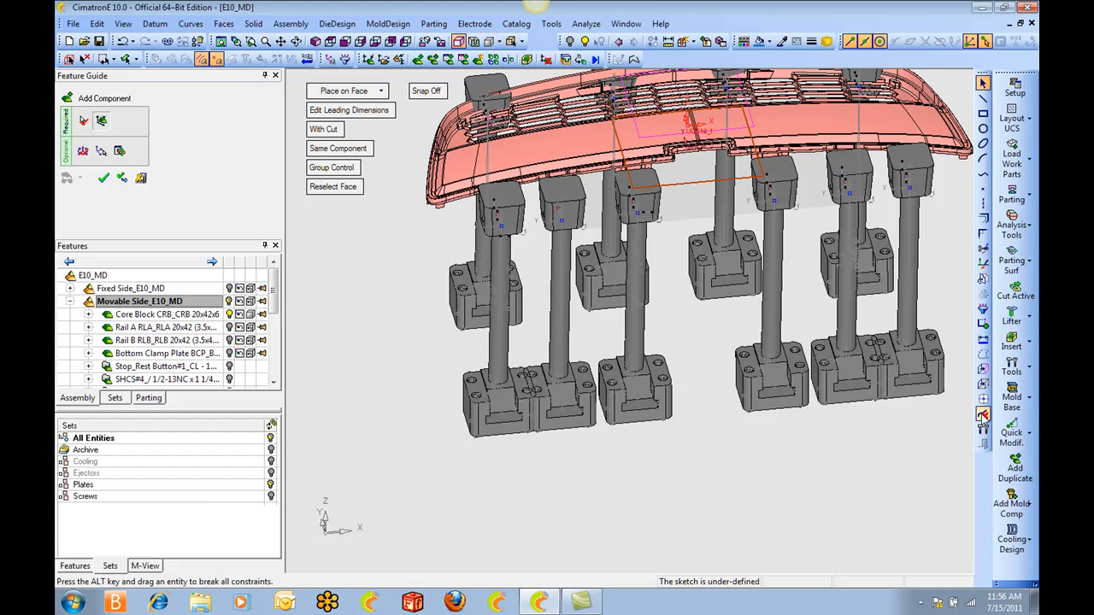
pyautogui.click(346, 111)
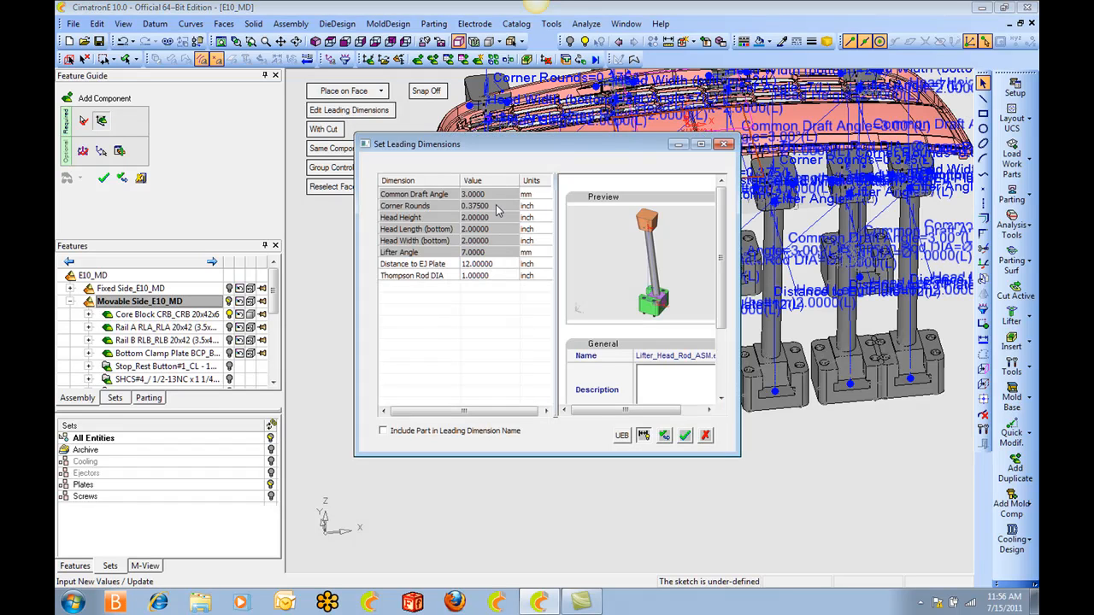
pyautogui.click(491, 276)
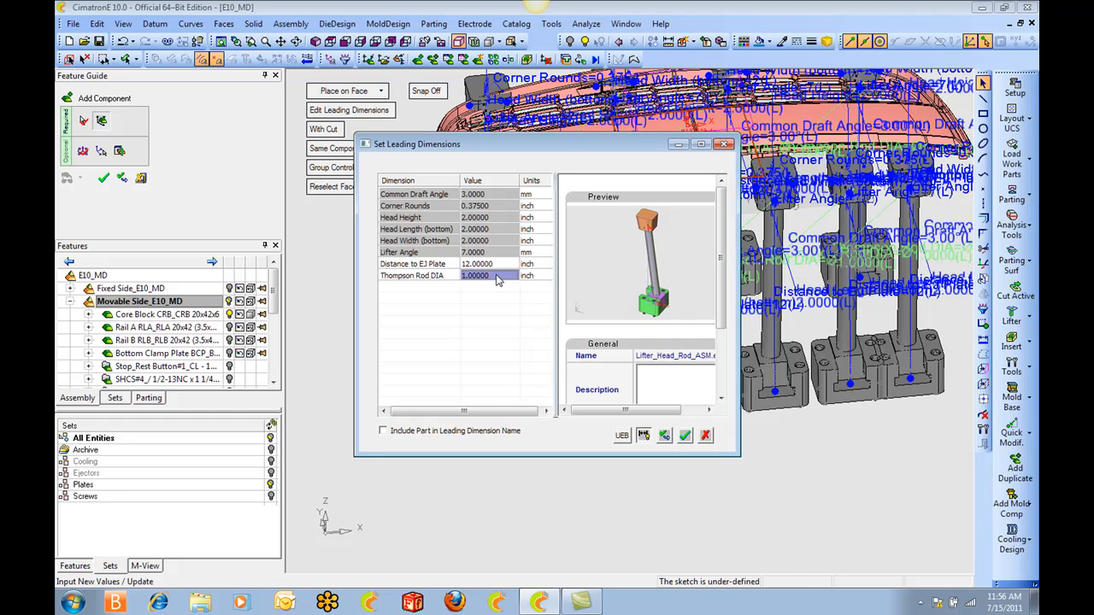
pyautogui.write('.')
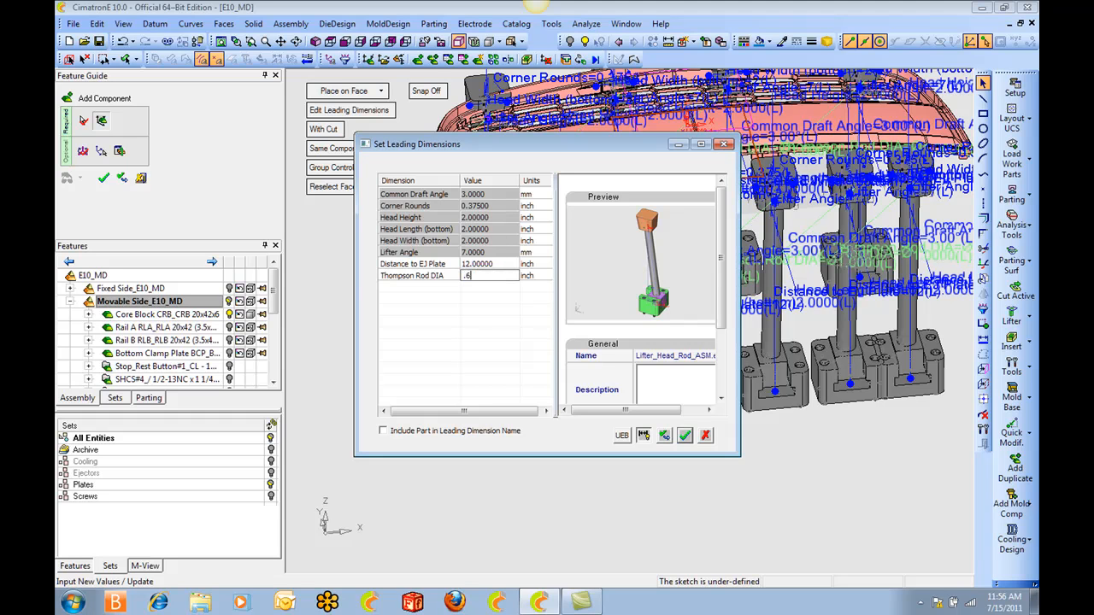
pyautogui.write('625')
pyautogui.press('Return')
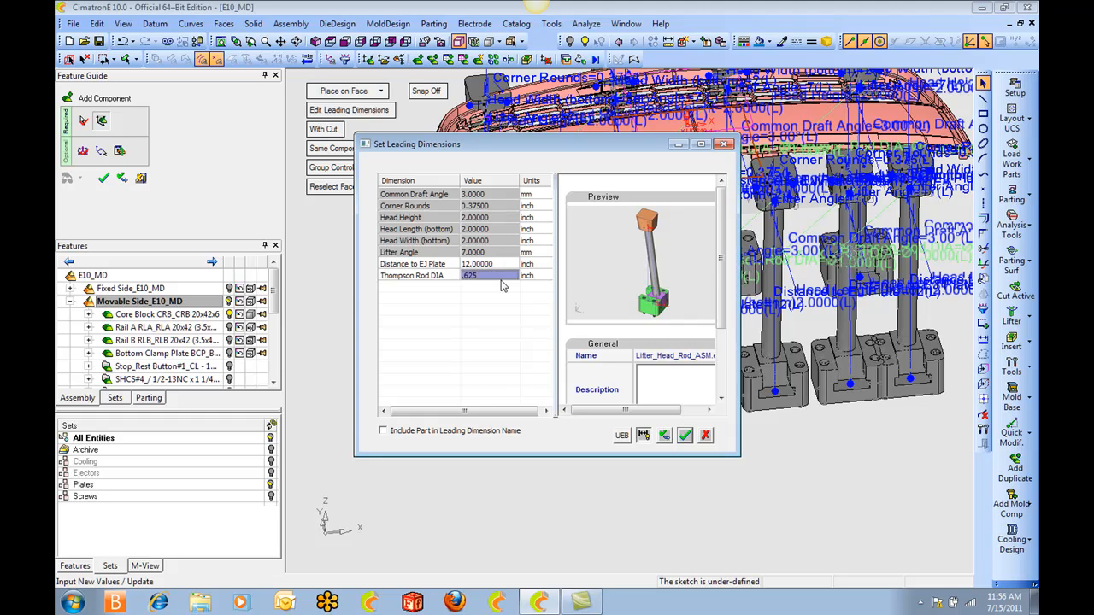
pyautogui.click(665, 435)
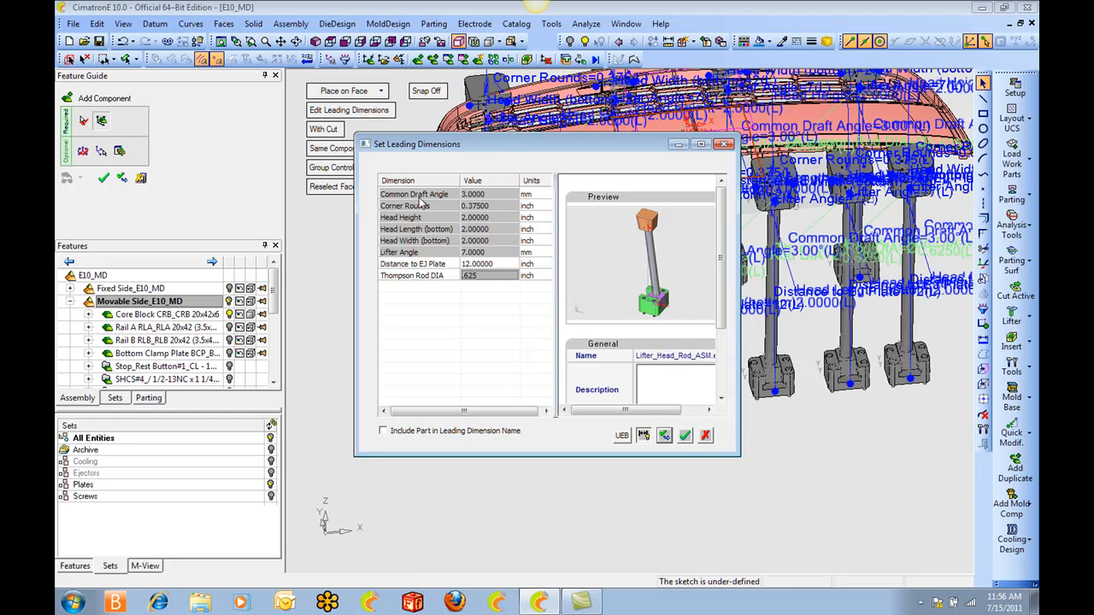
# Set the lifters' Common Draft Angle to 1 degree and Corner Rounds to 0.001 inch.
pyautogui.click(491, 195)
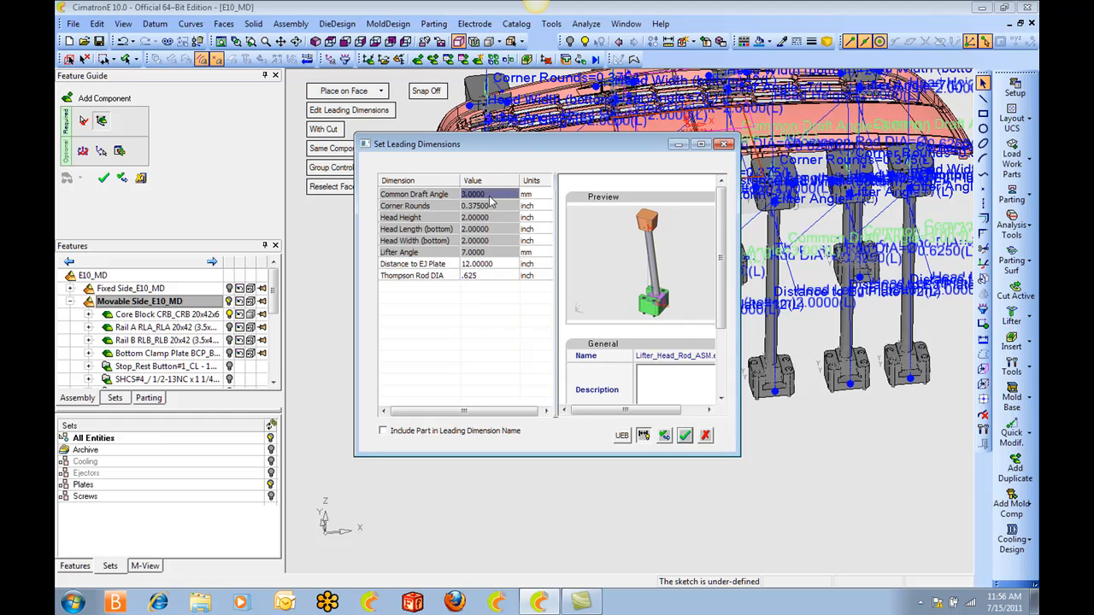
pyautogui.click(490, 195)
pyautogui.write('1')
pyautogui.click(664, 435)
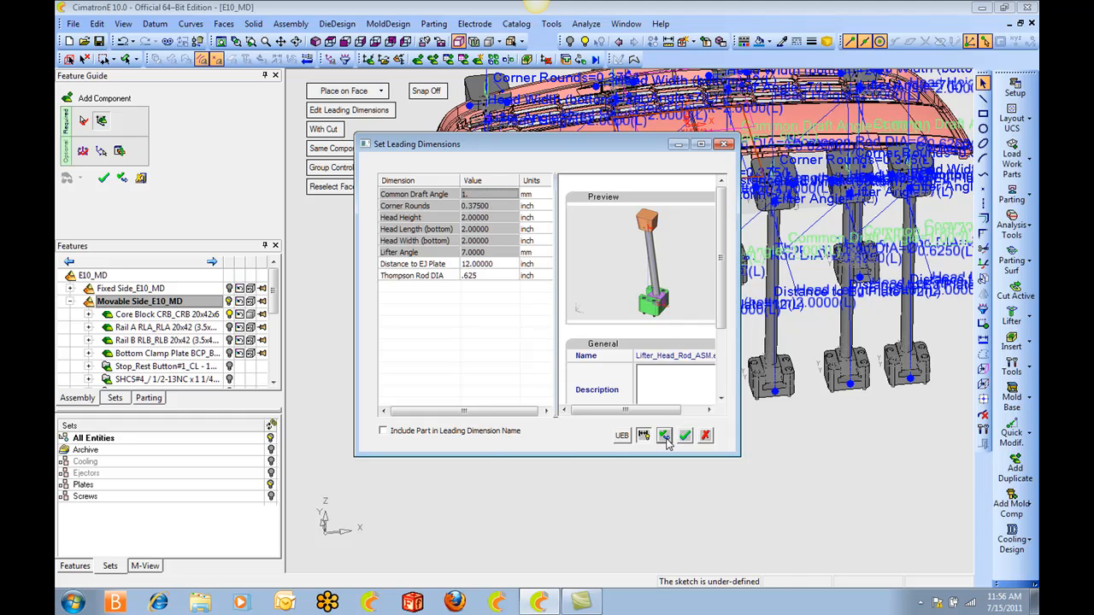
pyautogui.click(495, 206)
pyautogui.write('.001')
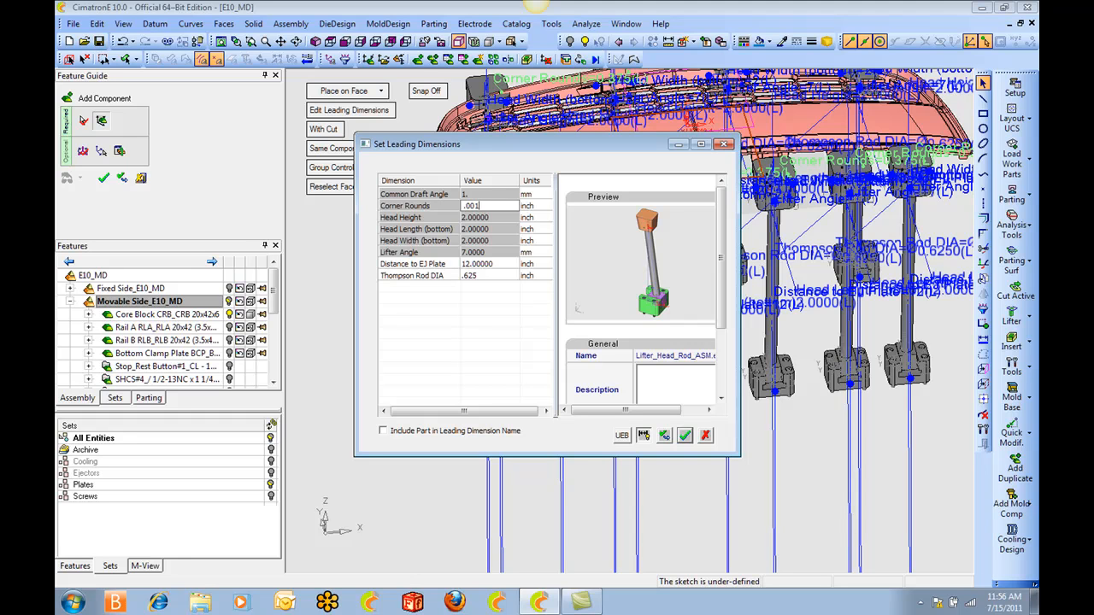
pyautogui.press('Return')
# Set the lifter head's bottom length to 1 inch and its bottom width to 0.875 inch.
pyautogui.click(492, 218)
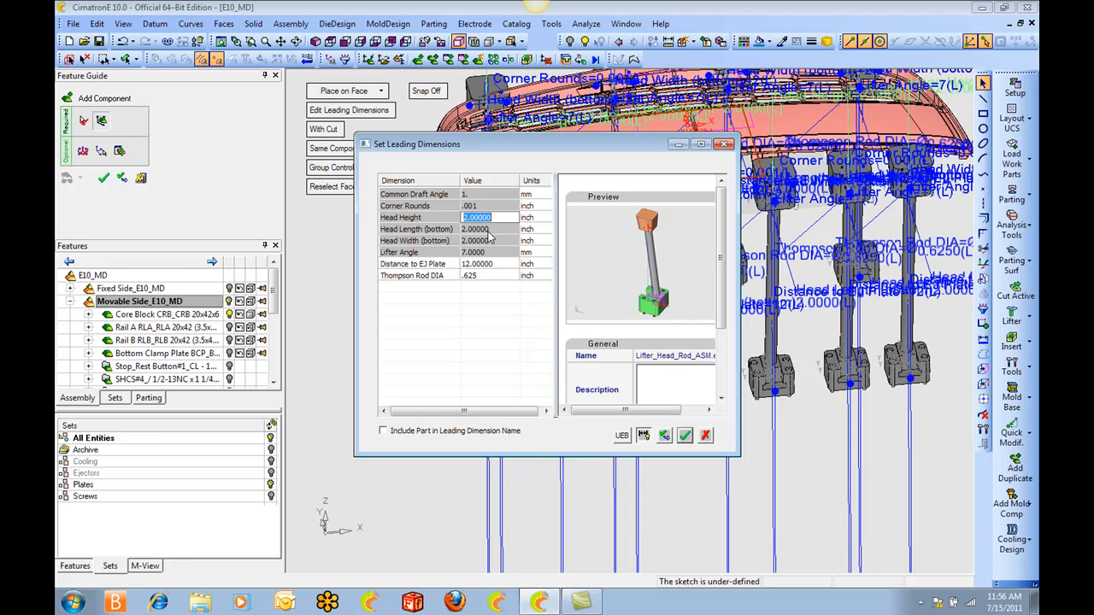
pyautogui.click(493, 229)
pyautogui.write('1.')
pyautogui.press('Return')
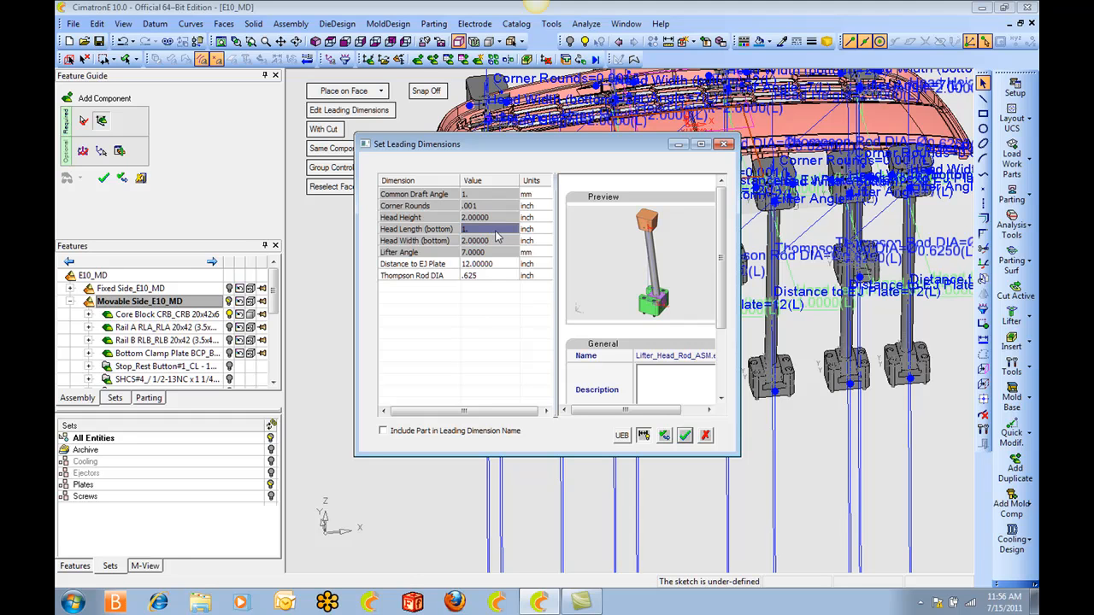
pyautogui.click(665, 435)
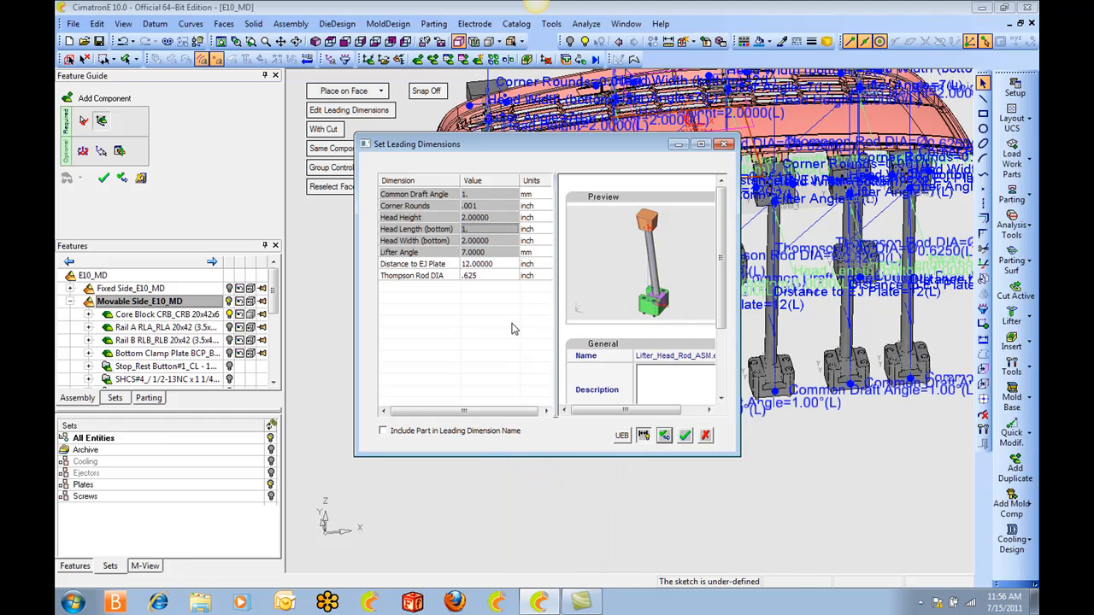
pyautogui.click(497, 241)
pyautogui.write('.875')
pyautogui.press('Return')
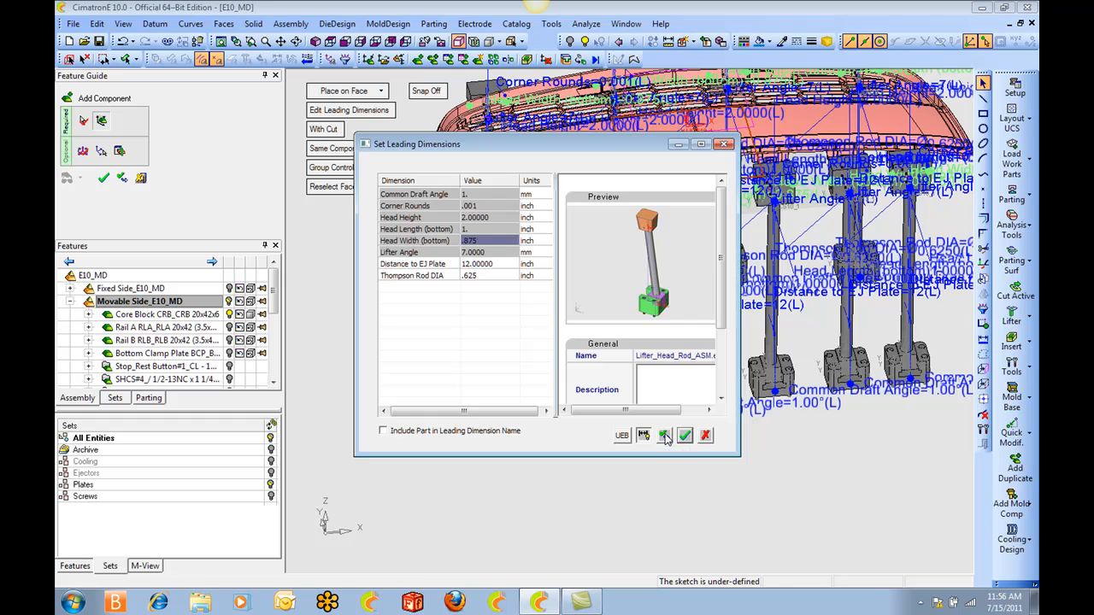
# Set the lifters' Distance to EJ Plate to 9.25 inches and apply the leading dimensions.
pyautogui.click(502, 263)
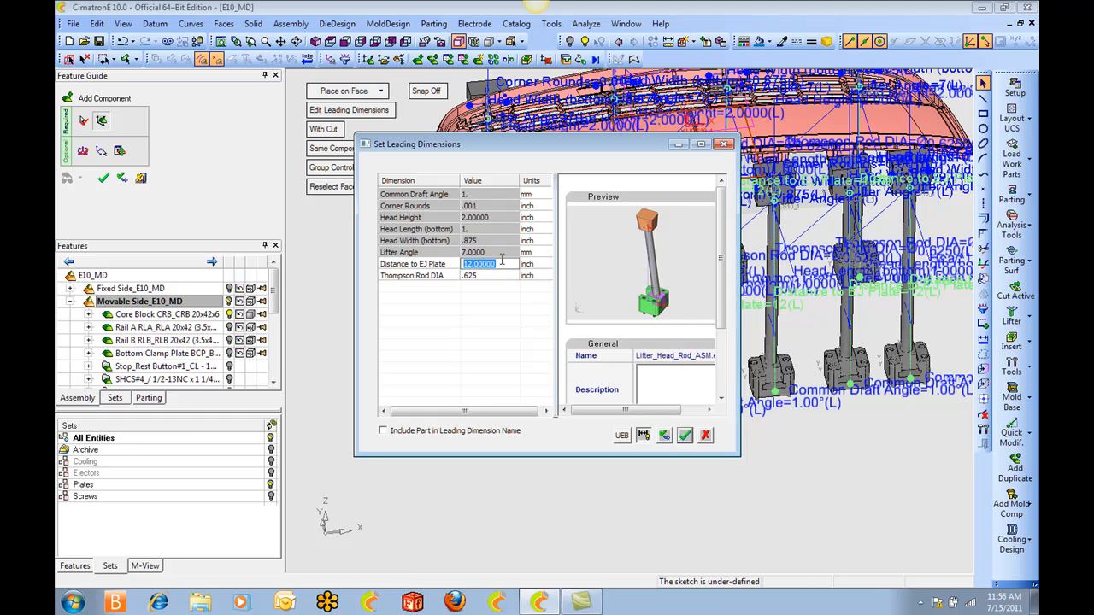
pyautogui.write('9.25')
pyautogui.press('Return')
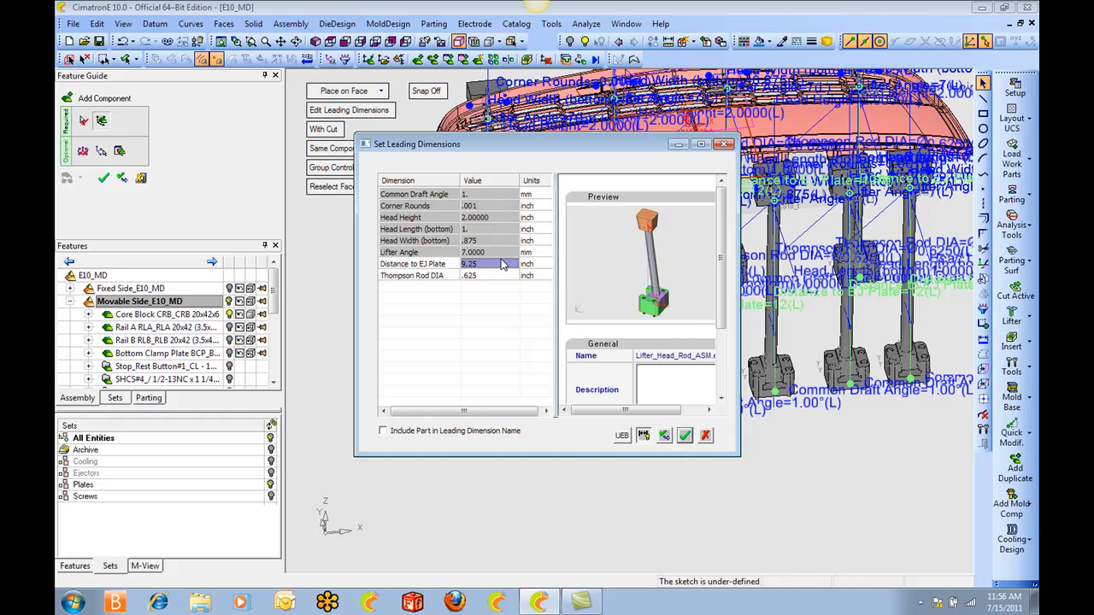
pyautogui.click(665, 436)
# Examine the resized lifter heads, rods and bases against the clips on both edges of the grille.
pyautogui.keyDown('ctrl'); pyautogui.moveTo(524, 442); pyautogui.dragTo(487, 222, button='right'); pyautogui.keyUp('ctrl')
pyautogui.keyDown('ctrl'); pyautogui.moveTo(466, 185); pyautogui.dragTo(618, 356, button='middle'); pyautogui.keyUp('ctrl')
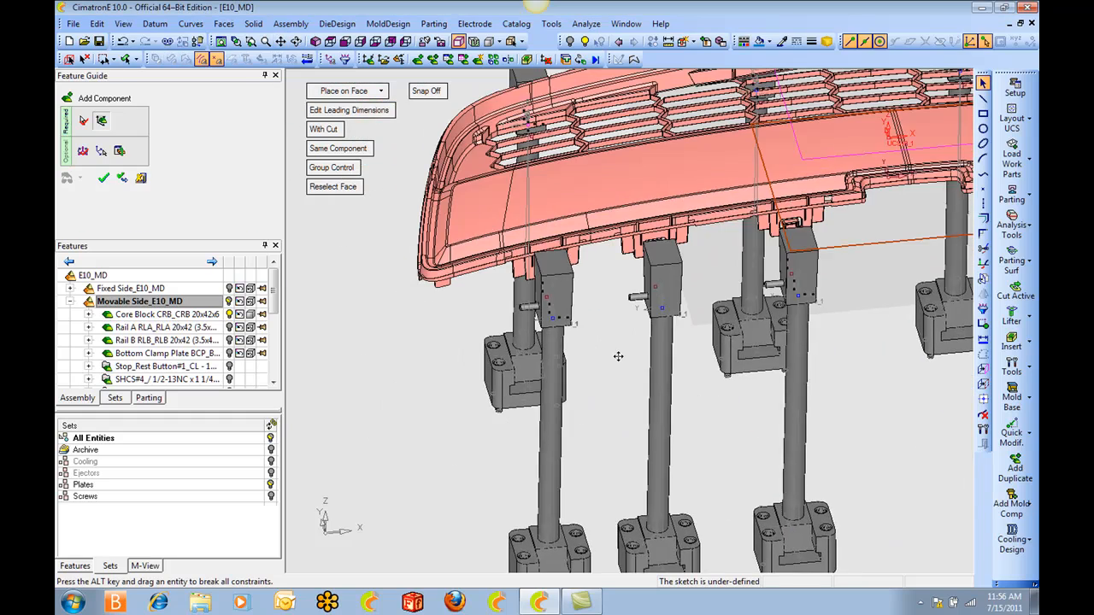
pyautogui.keyDown('ctrl'); pyautogui.moveTo(618, 356); pyautogui.dragTo(564, 210, button='right'); pyautogui.keyUp('ctrl')
pyautogui.keyDown('ctrl'); pyautogui.moveTo(564, 209); pyautogui.dragTo(599, 269, button='middle'); pyautogui.keyUp('ctrl')
pyautogui.keyDown('ctrl'); pyautogui.moveTo(539, 256); pyautogui.dragTo(656, 245); pyautogui.keyUp('ctrl')
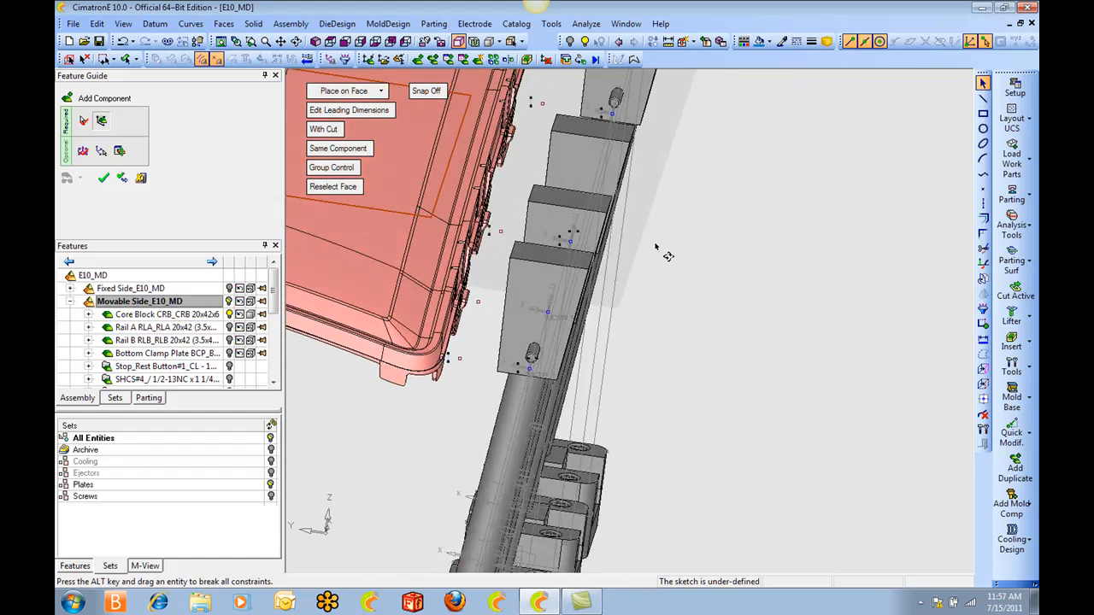
pyautogui.keyDown('ctrl'); pyautogui.moveTo(656, 245); pyautogui.dragTo(589, 337, button='right'); pyautogui.keyUp('ctrl')
pyautogui.keyDown('ctrl'); pyautogui.moveTo(589, 338); pyautogui.dragTo(615, 340); pyautogui.keyUp('ctrl')
pyautogui.keyDown('ctrl'); pyautogui.moveTo(615, 340); pyautogui.dragTo(581, 376, button='right'); pyautogui.keyUp('ctrl')
pyautogui.keyDown('ctrl'); pyautogui.moveTo(581, 376); pyautogui.dragTo(718, 295, button='middle'); pyautogui.keyUp('ctrl')
pyautogui.keyDown('ctrl'); pyautogui.moveTo(718, 294); pyautogui.dragTo(675, 307, button='right'); pyautogui.keyUp('ctrl')
pyautogui.moveTo(675, 308)
pyautogui.keyDown('ctrl'); pyautogui.mouseDown()
pyautogui.moveTo(710, 299)
pyautogui.moveTo(686, 306)
pyautogui.mouseUp(); pyautogui.keyUp('ctrl')
pyautogui.keyDown('ctrl'); pyautogui.moveTo(605, 322); pyautogui.dragTo(564, 375); pyautogui.keyUp('ctrl')
# In top view, individually rotate the four curved-edge lifters to 270 degrees about Z and complete the component placement.
pyautogui.click(330, 41)
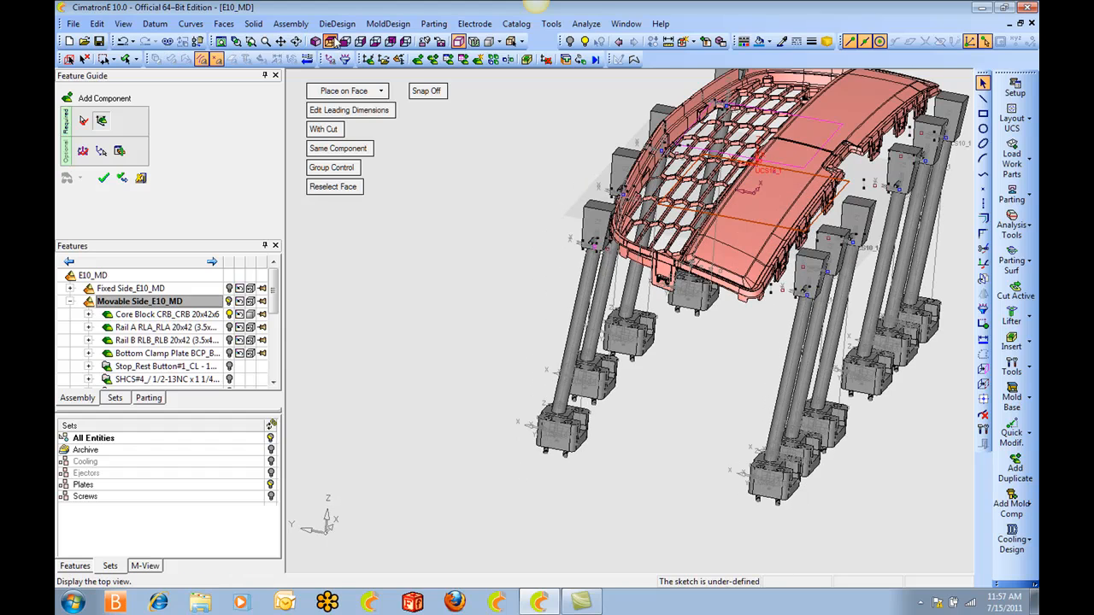
pyautogui.click(329, 61)
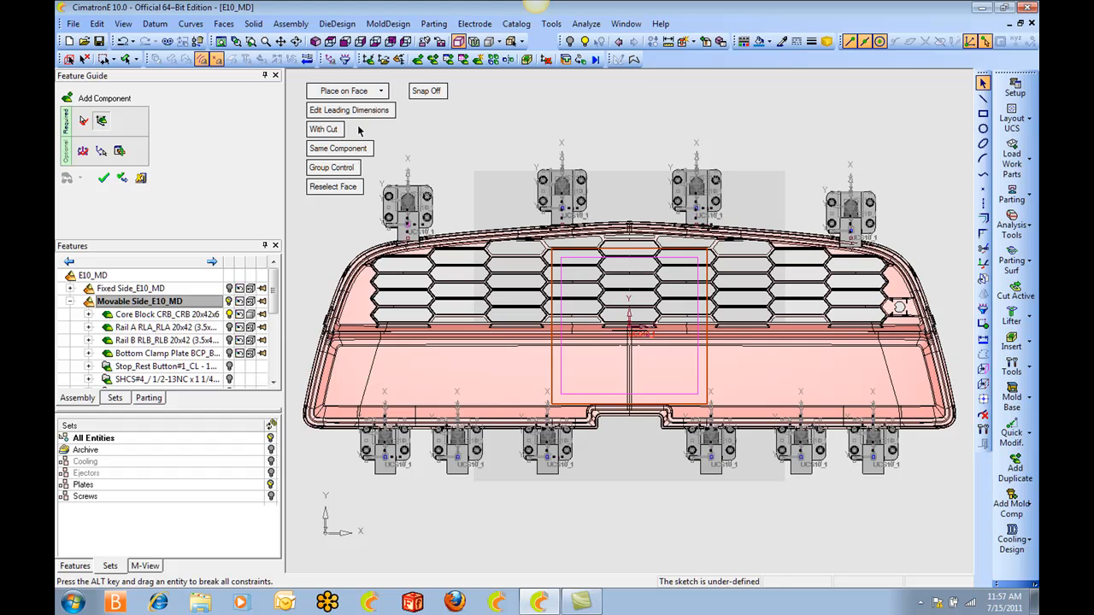
pyautogui.click(341, 168)
pyautogui.click(417, 203)
pyautogui.click(559, 203)
pyautogui.click(694, 198)
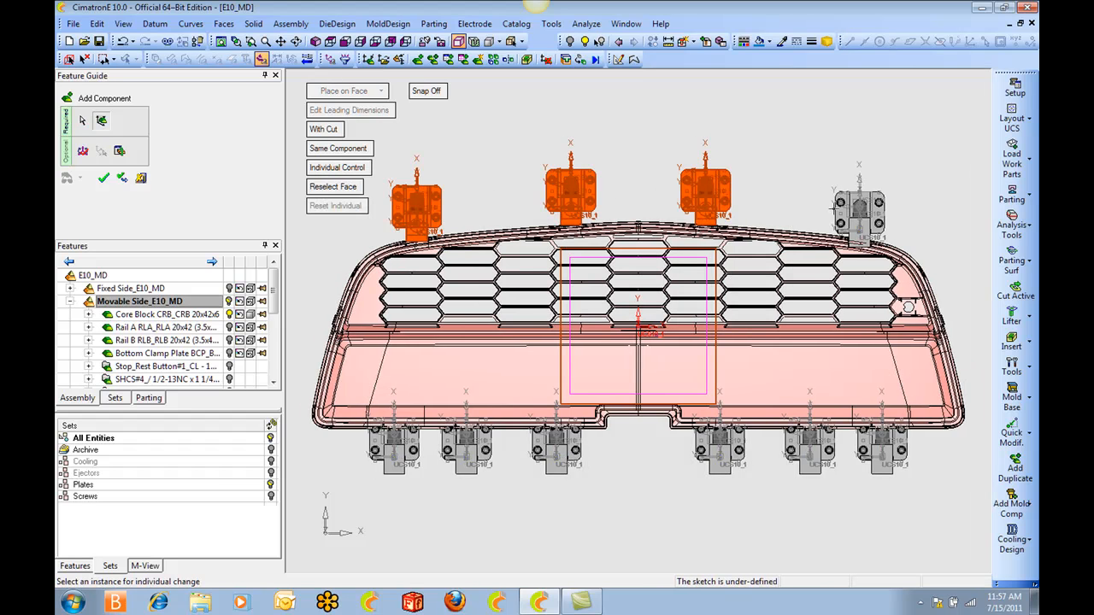
pyautogui.click(842, 214)
pyautogui.click(82, 150)
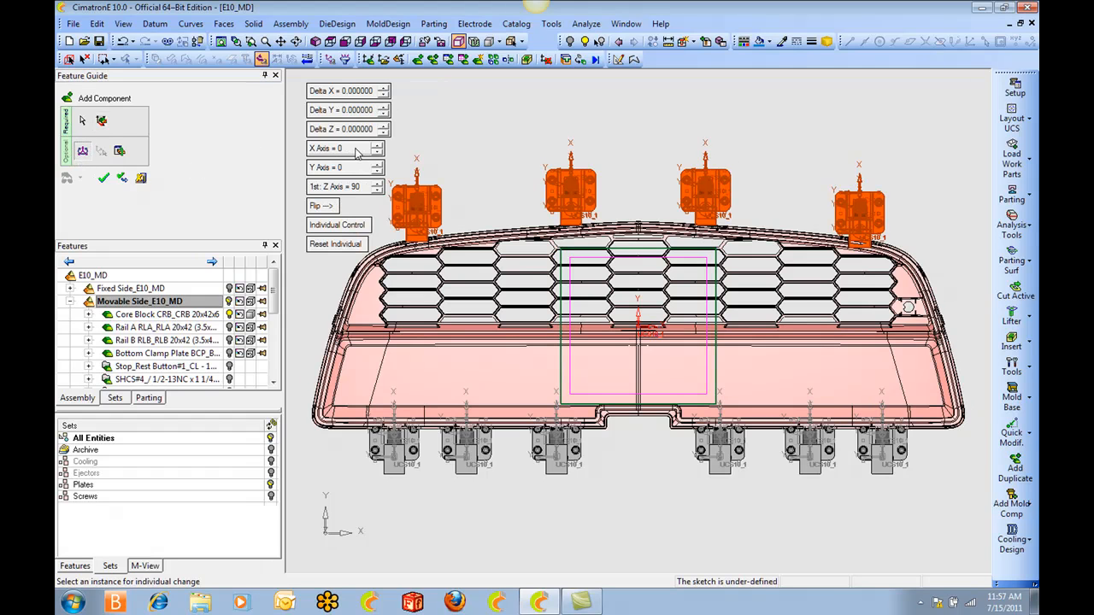
pyautogui.click(355, 190)
pyautogui.write('270')
pyautogui.press('Return')
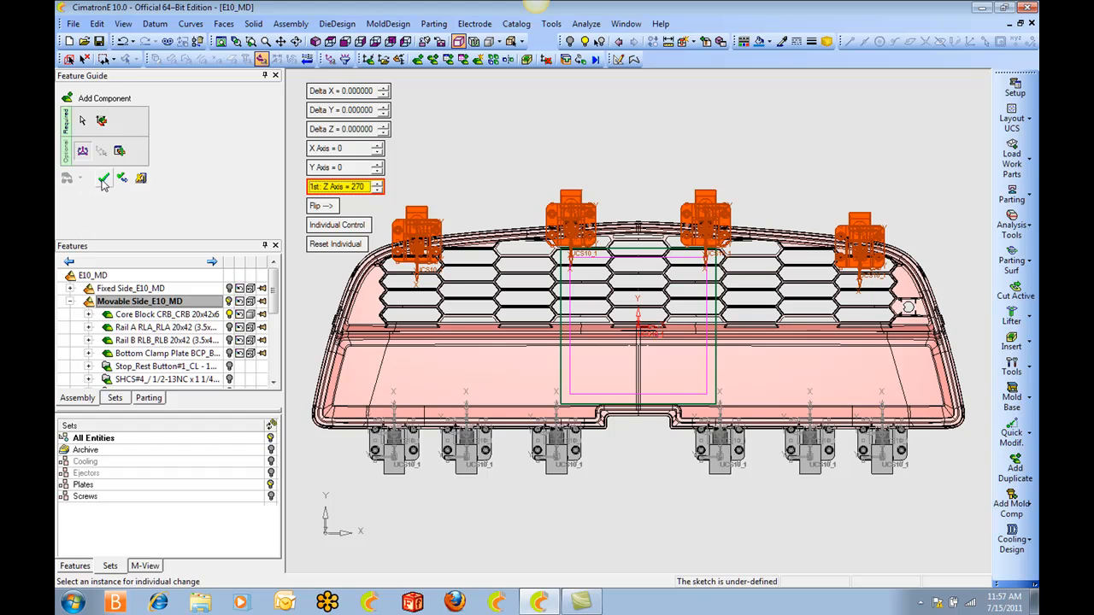
pyautogui.click(103, 178)
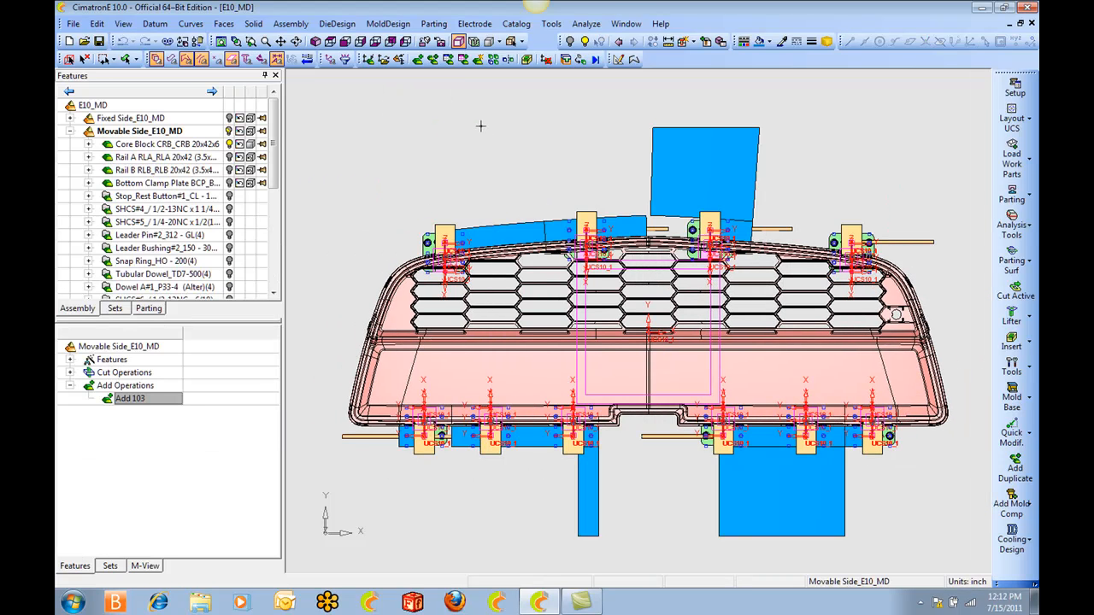
# Activate the Core Block part and show its core block set.
pyautogui.click(110, 567)
pyautogui.click(82, 563)
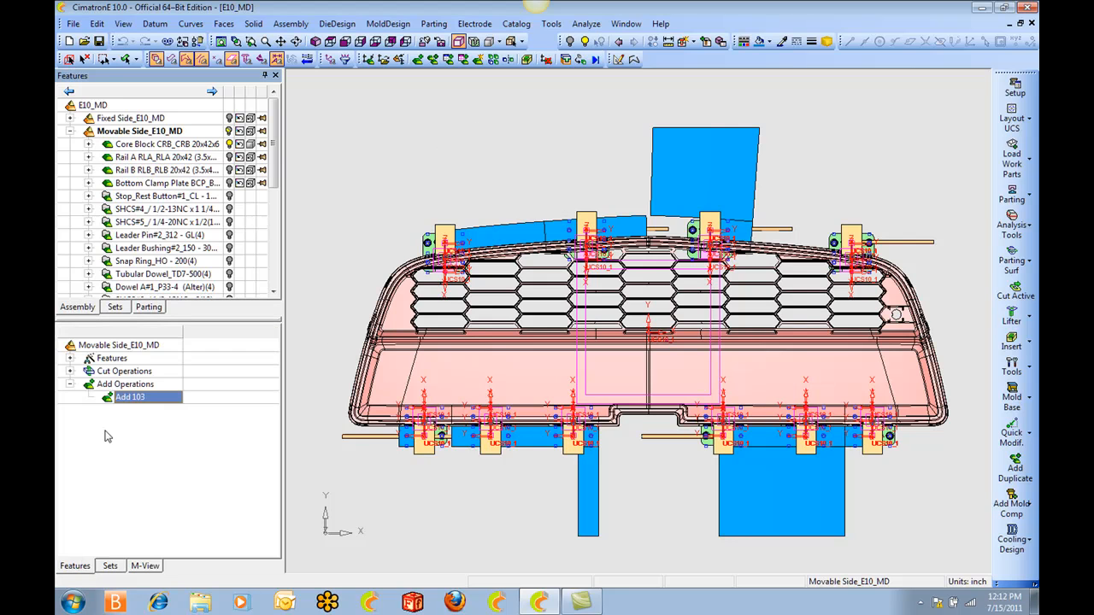
pyautogui.doubleClick(157, 145)
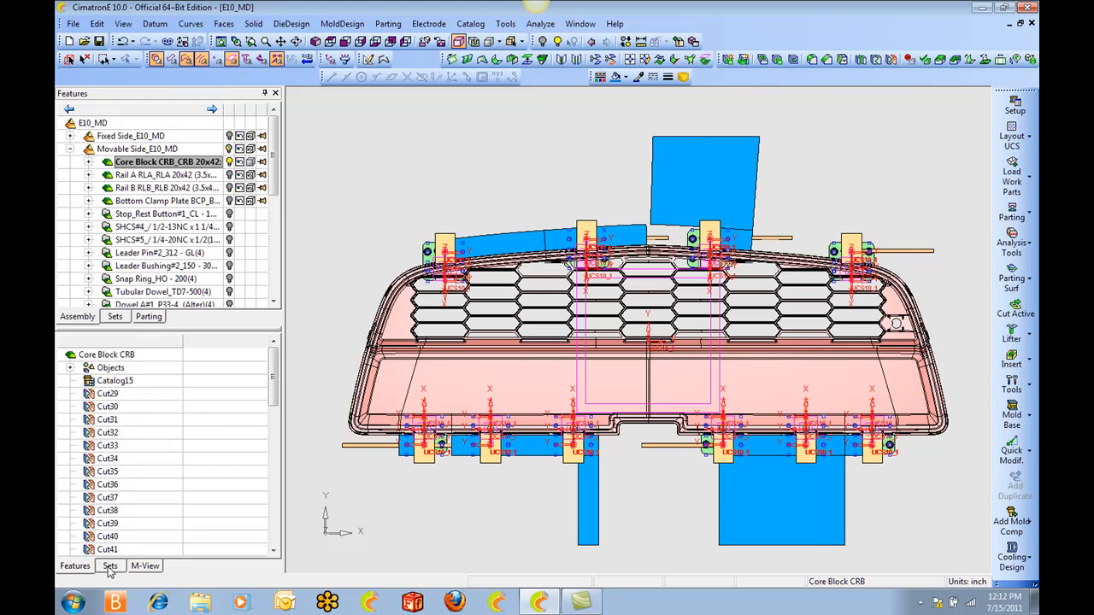
pyautogui.click(110, 566)
pyautogui.click(270, 383)
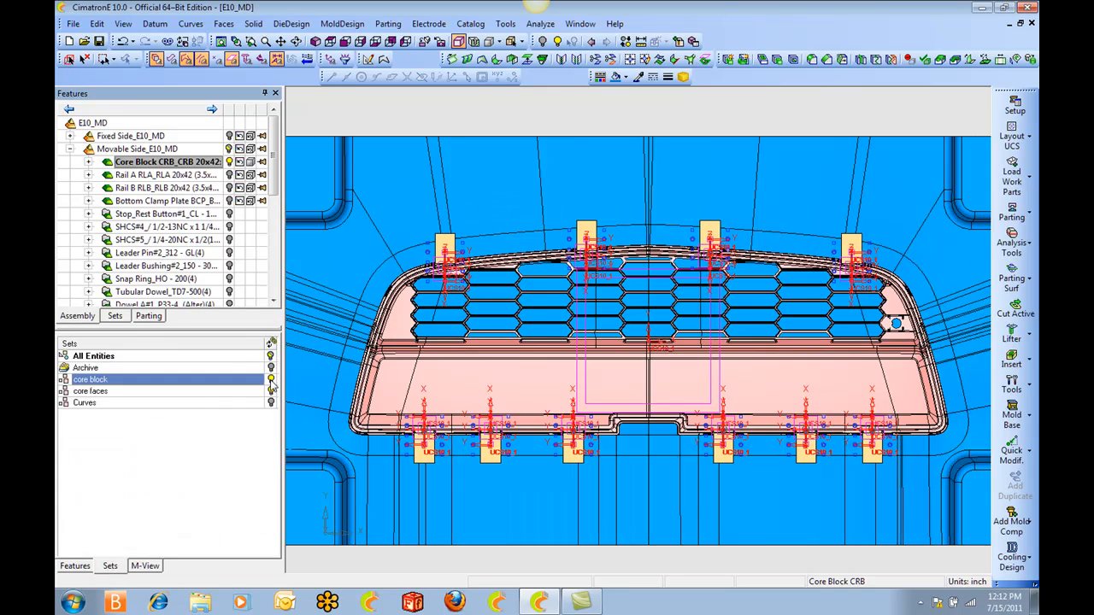
pyautogui.scroll(-3, 574, 280)
pyautogui.keyDown('ctrl'); pyautogui.moveTo(575, 280); pyautogui.dragTo(549, 274); pyautogui.keyUp('ctrl')
pyautogui.scroll(3, 549, 235)
# Activate the top-level E10_MD assembly and hide all ten Lifter_Head_Rod_ASM assemblies to expose their pockets in the core block.
pyautogui.doubleClick(169, 125)
pyautogui.scroll(-1, 276, 171)
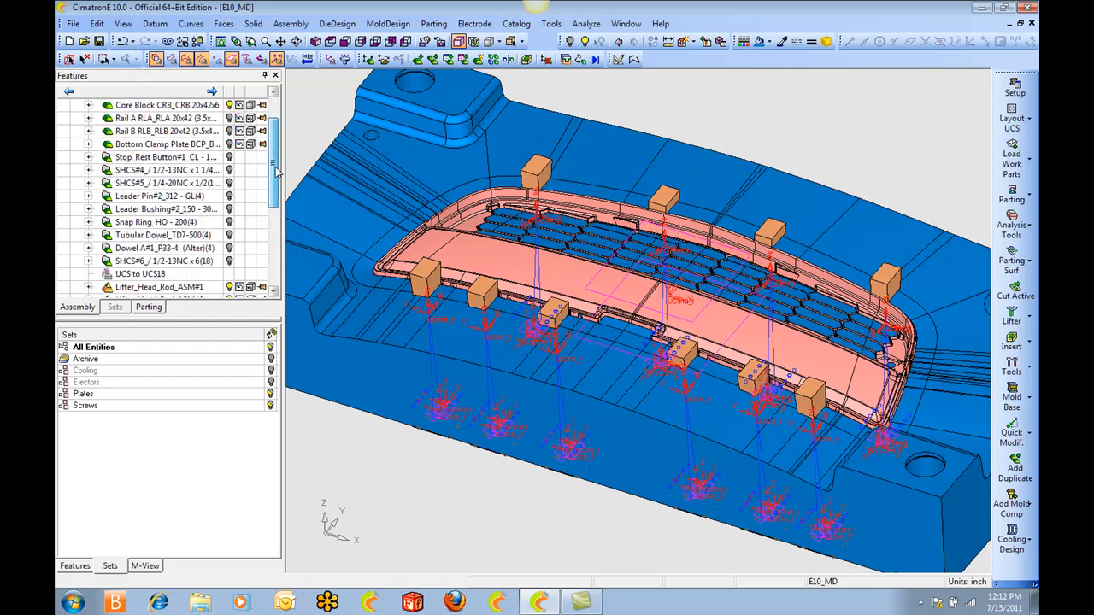
pyautogui.scroll(-5, 276, 171)
pyautogui.click(229, 120)
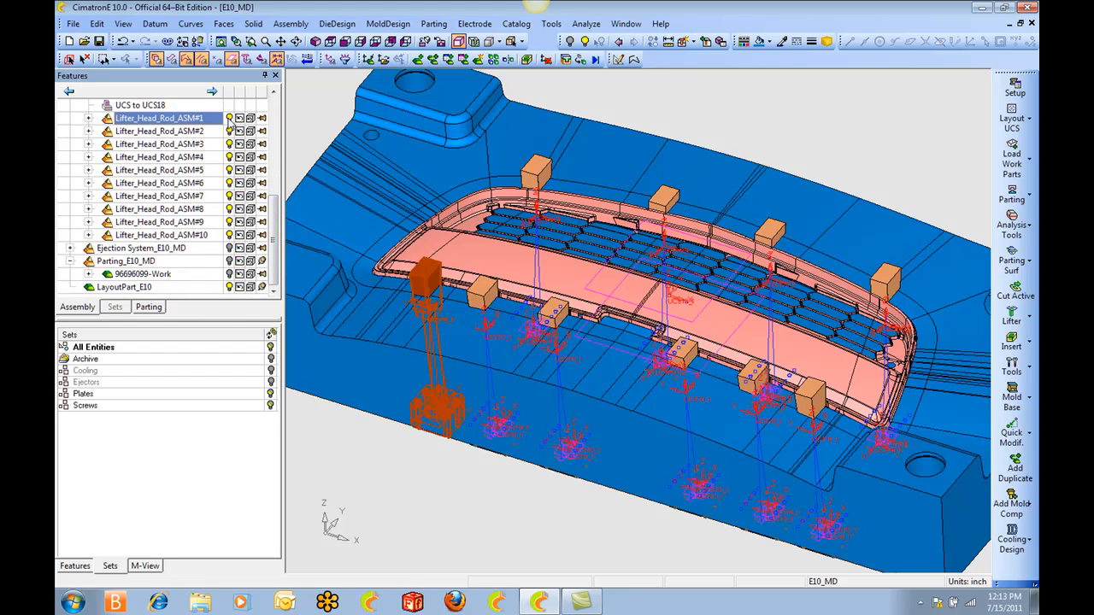
pyautogui.click(229, 132)
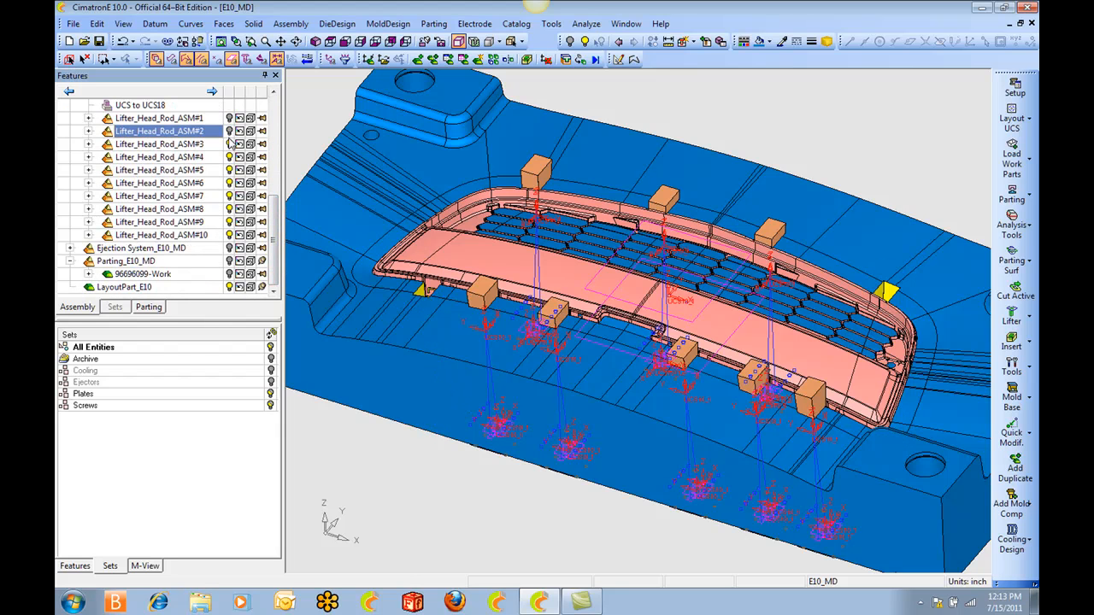
pyautogui.click(229, 144)
pyautogui.click(229, 157)
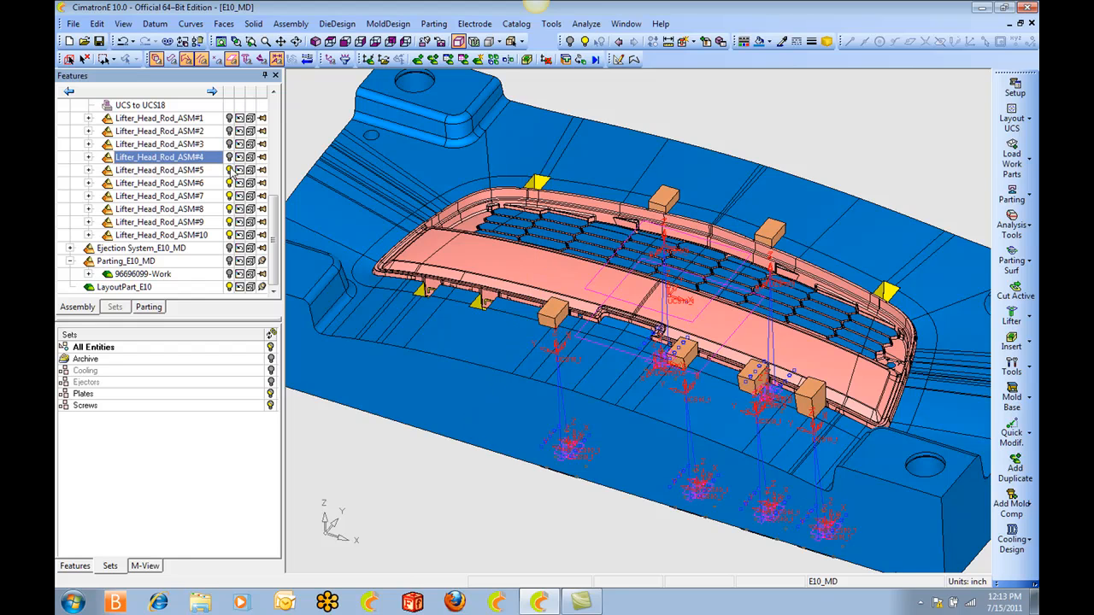
pyautogui.click(229, 170)
pyautogui.click(229, 183)
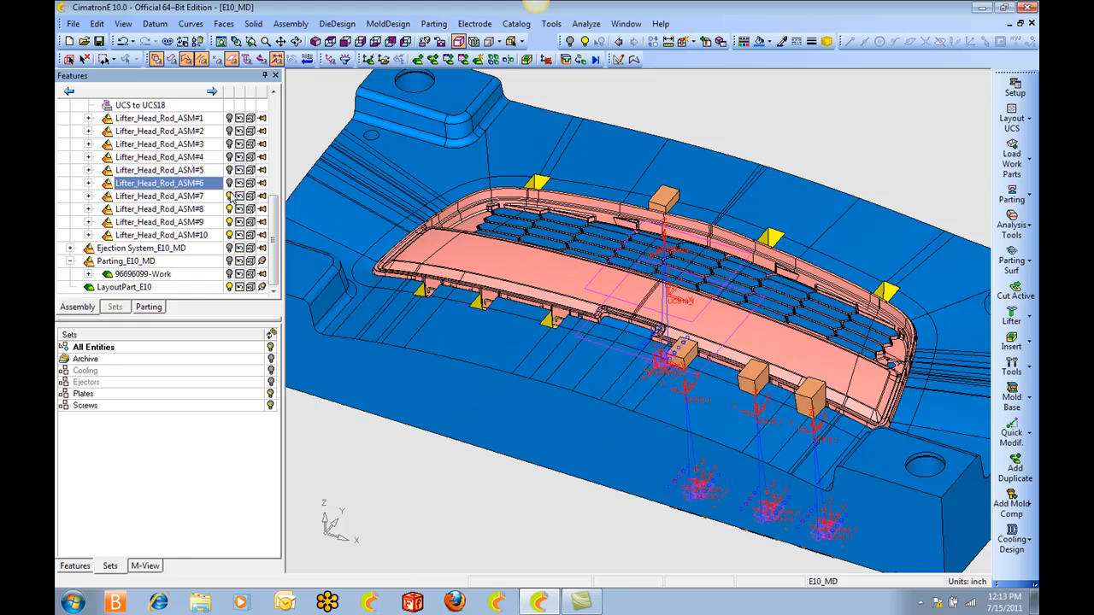
pyautogui.click(229, 196)
pyautogui.click(229, 209)
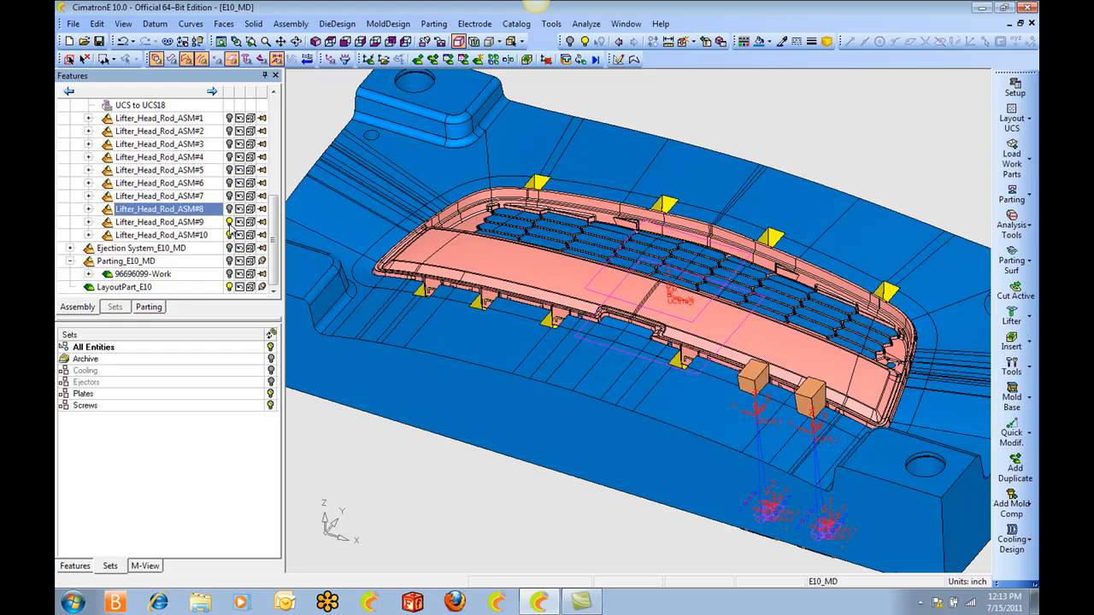
pyautogui.click(229, 222)
pyautogui.click(229, 235)
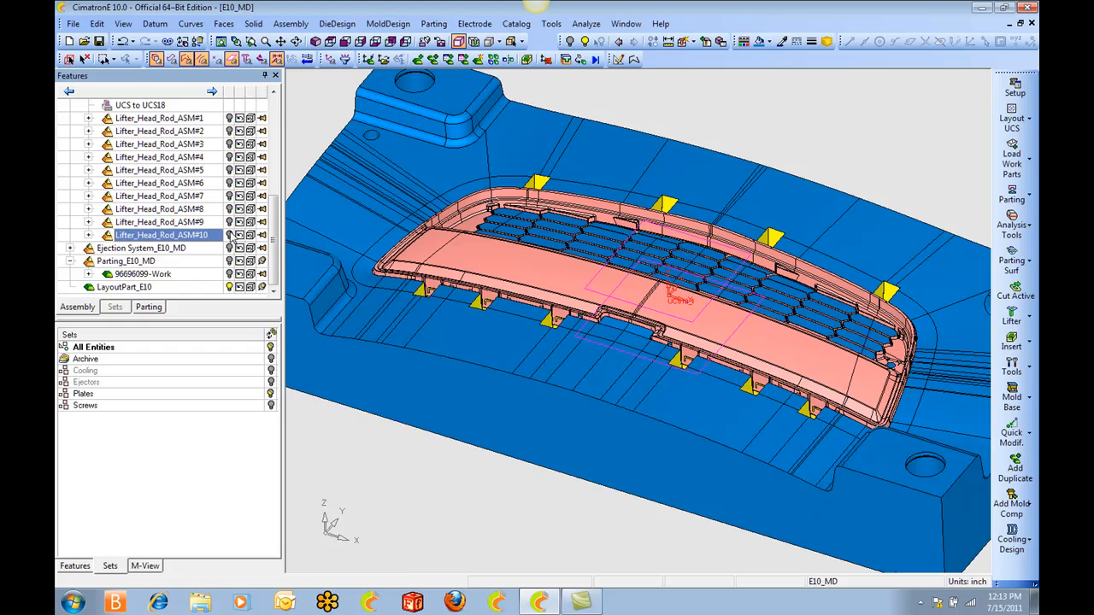
# Show the Ejection System_E10_MD assembly and hide the ejector plate that covers the lifter base pockets.
pyautogui.click(229, 248)
pyautogui.keyDown('ctrl'); pyautogui.moveTo(525, 444); pyautogui.dragTo(525, 241, button='middle'); pyautogui.keyUp('ctrl')
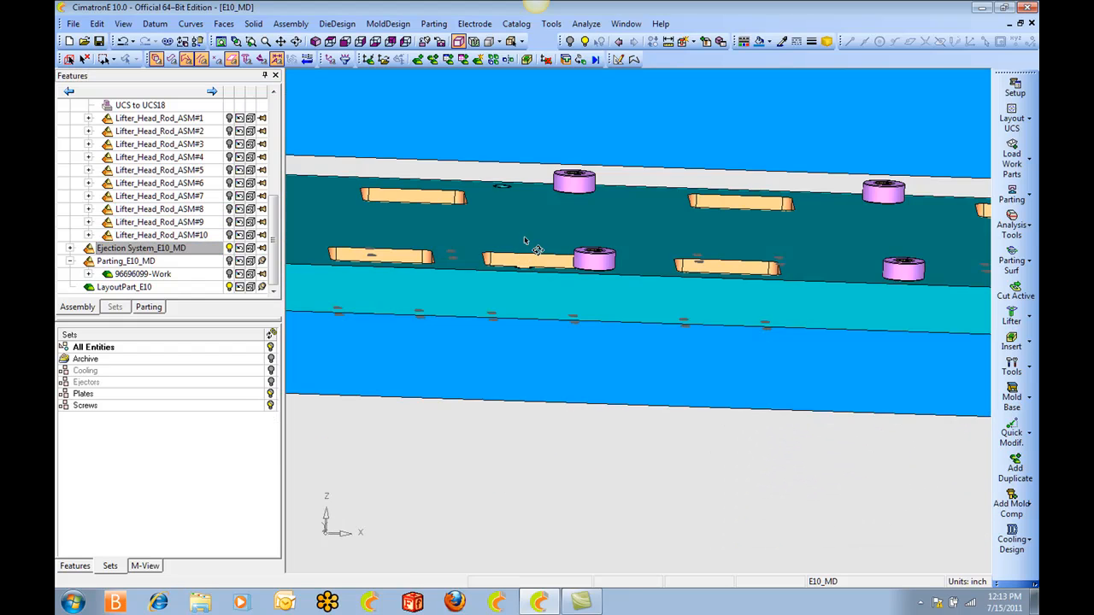
pyautogui.click(526, 239)
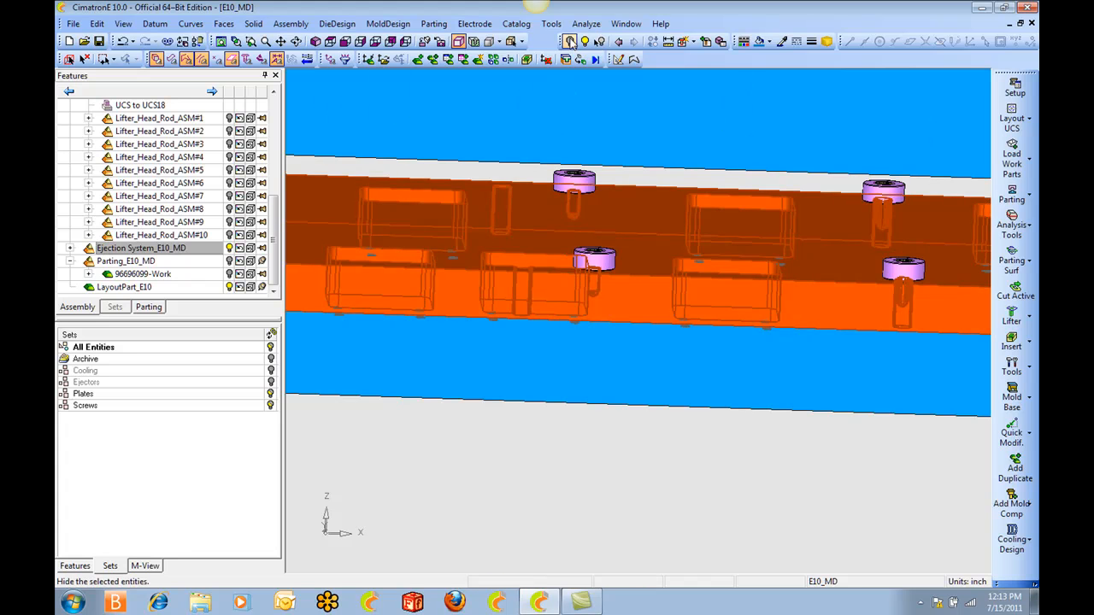
pyautogui.click(569, 41)
# Examine the lifter base pockets, their screw holes and the nearby pins and stop buttons on the ejector plate.
pyautogui.scroll(5, 636, 320)
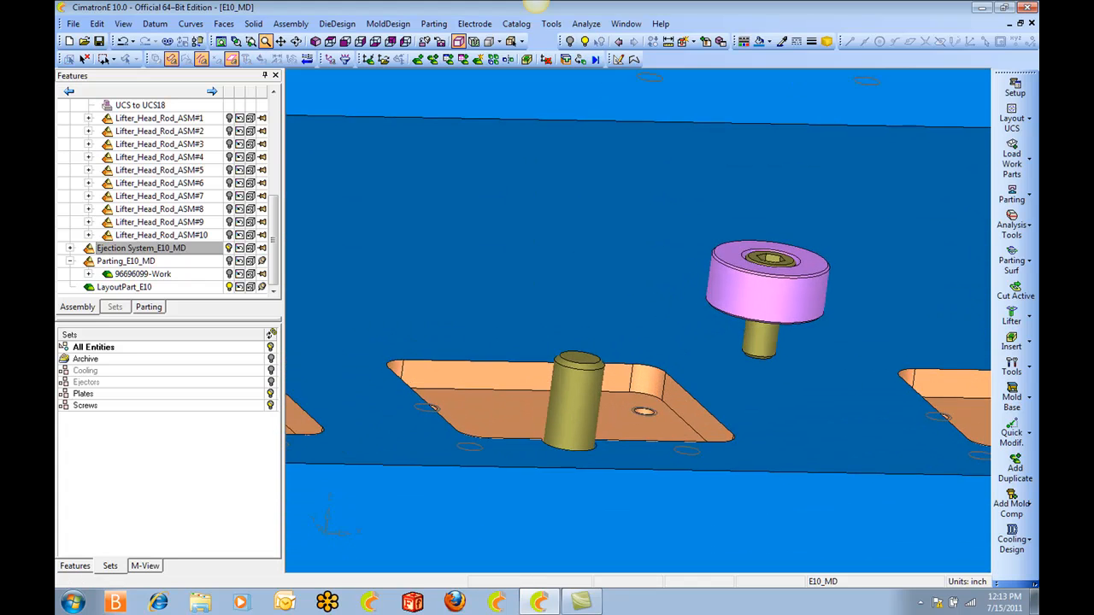
pyautogui.keyDown('ctrl'); pyautogui.moveTo(625, 479); pyautogui.dragTo(625, 451, button='right'); pyautogui.keyUp('ctrl')
pyautogui.keyDown('ctrl'); pyautogui.moveTo(625, 451); pyautogui.dragTo(605, 276, button='middle'); pyautogui.keyUp('ctrl')
pyautogui.keyDown('ctrl'); pyautogui.moveTo(605, 276); pyautogui.dragTo(581, 313); pyautogui.keyUp('ctrl')
pyautogui.keyDown('ctrl'); pyautogui.moveTo(580, 313); pyautogui.dragTo(547, 231, button='right'); pyautogui.keyUp('ctrl')
pyautogui.keyDown('ctrl'); pyautogui.moveTo(357, 231); pyautogui.dragTo(584, 363, button='middle'); pyautogui.keyUp('ctrl')
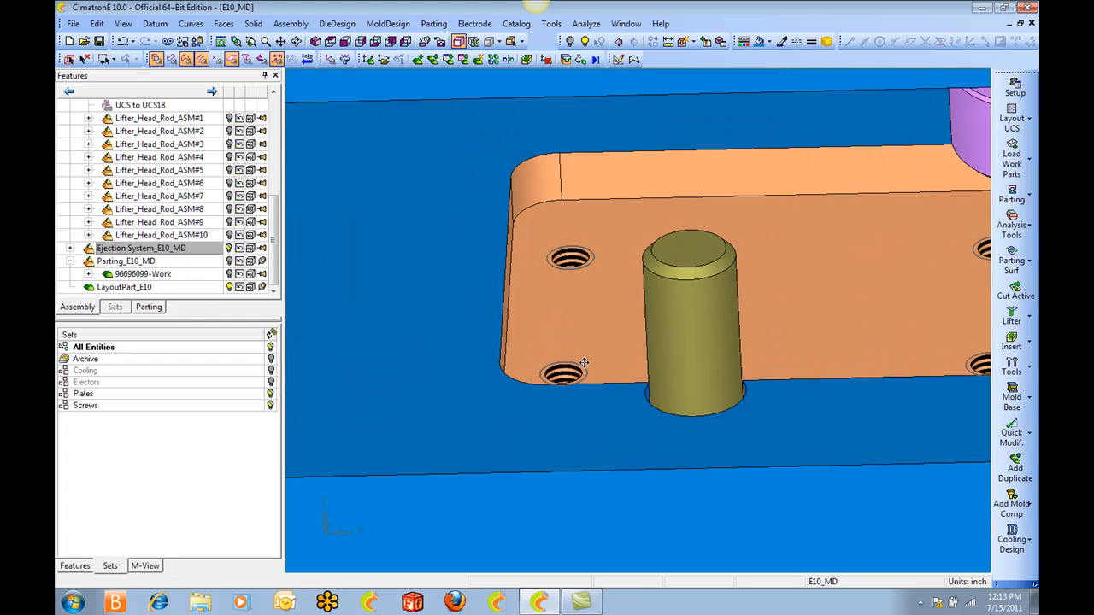
pyautogui.keyDown('ctrl'); pyautogui.moveTo(584, 363); pyautogui.dragTo(585, 244, button='right'); pyautogui.keyUp('ctrl')
pyautogui.keyDown('ctrl'); pyautogui.moveTo(582, 211); pyautogui.dragTo(580, 227); pyautogui.keyUp('ctrl')
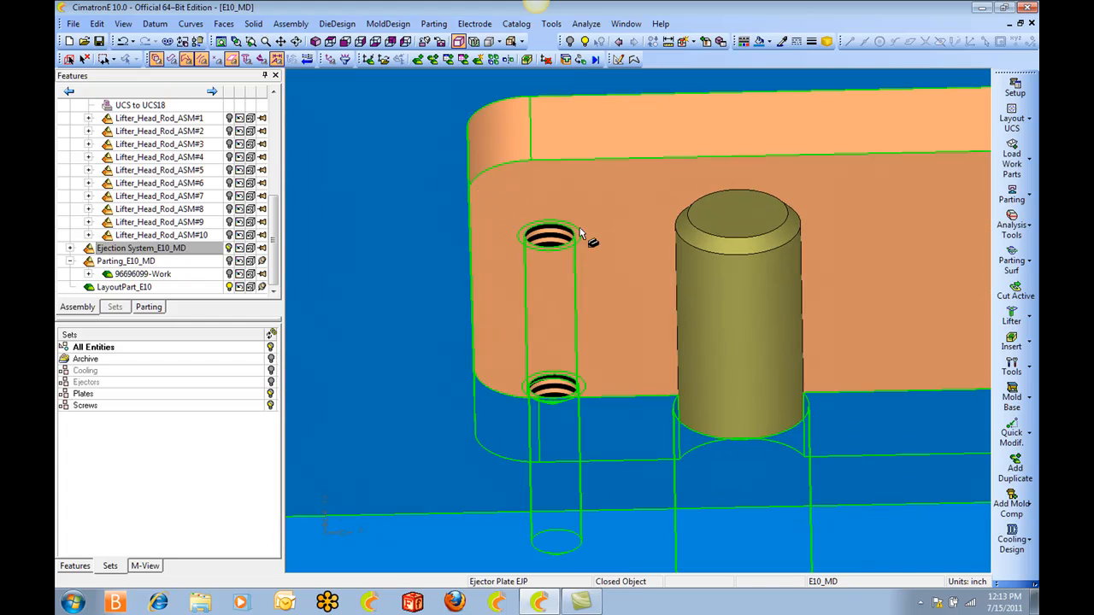
pyautogui.keyDown('ctrl'); pyautogui.moveTo(590, 218); pyautogui.dragTo(589, 278, button='right'); pyautogui.keyUp('ctrl')
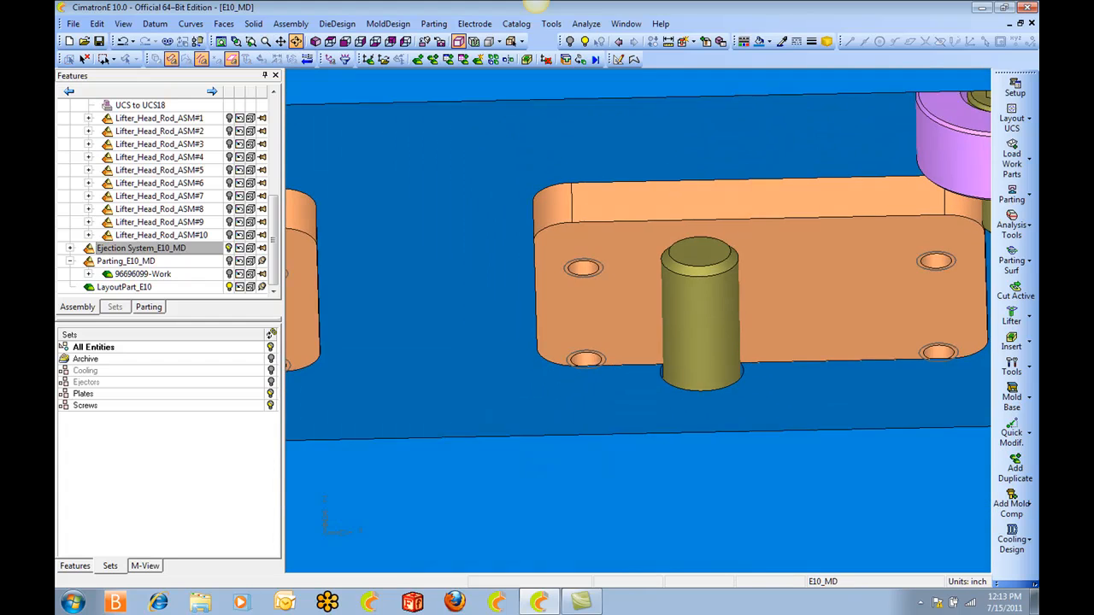
pyautogui.keyDown('ctrl'); pyautogui.moveTo(590, 278); pyautogui.dragTo(571, 263); pyautogui.keyUp('ctrl')
pyautogui.keyDown('ctrl'); pyautogui.moveTo(590, 257); pyautogui.dragTo(595, 340, button='right'); pyautogui.keyUp('ctrl')
pyautogui.keyDown('ctrl'); pyautogui.moveTo(596, 340); pyautogui.dragTo(598, 287); pyautogui.keyUp('ctrl')
pyautogui.keyDown('ctrl'); pyautogui.moveTo(598, 287); pyautogui.dragTo(639, 343, button='right'); pyautogui.keyUp('ctrl')
pyautogui.moveTo(639, 343)
pyautogui.keyDown('ctrl'); pyautogui.mouseDown()
pyautogui.moveTo(643, 330)
pyautogui.moveTo(643, 340)
pyautogui.mouseUp(); pyautogui.keyUp('ctrl')
pyautogui.keyDown('ctrl'); pyautogui.moveTo(643, 340); pyautogui.dragTo(655, 386, button='right'); pyautogui.keyUp('ctrl')
pyautogui.keyDown('ctrl'); pyautogui.moveTo(654, 386); pyautogui.dragTo(515, 369, button='middle'); pyautogui.keyUp('ctrl')
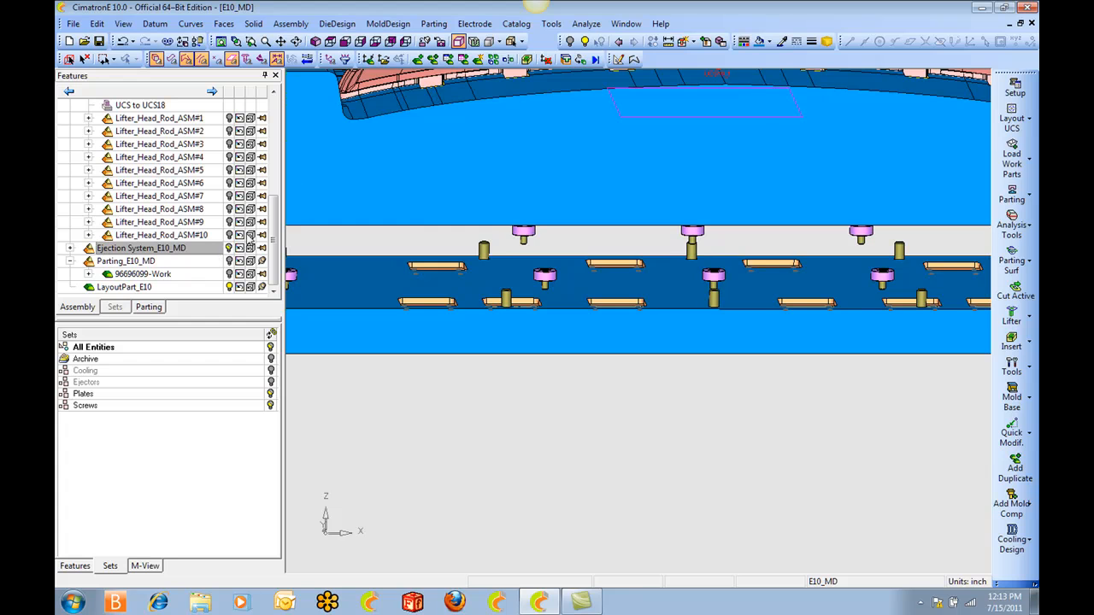
# Hide the core block and show all ten Lifter_Head_Rod_ASM assemblies above the ejector plate.
pyautogui.click(385, 171)
pyautogui.click(570, 41)
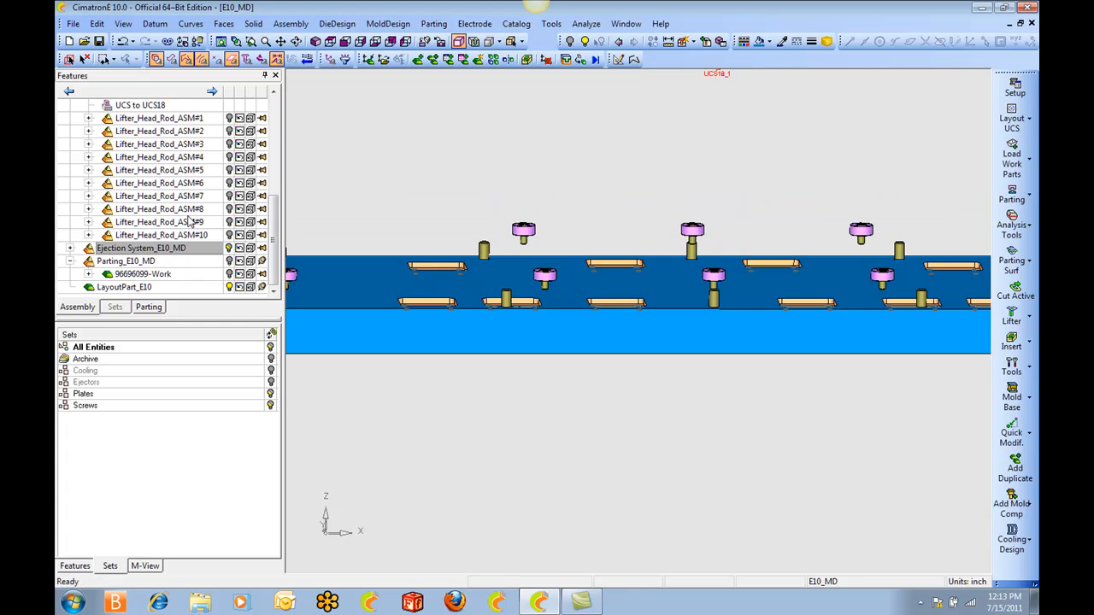
pyautogui.click(229, 118)
pyautogui.click(229, 131)
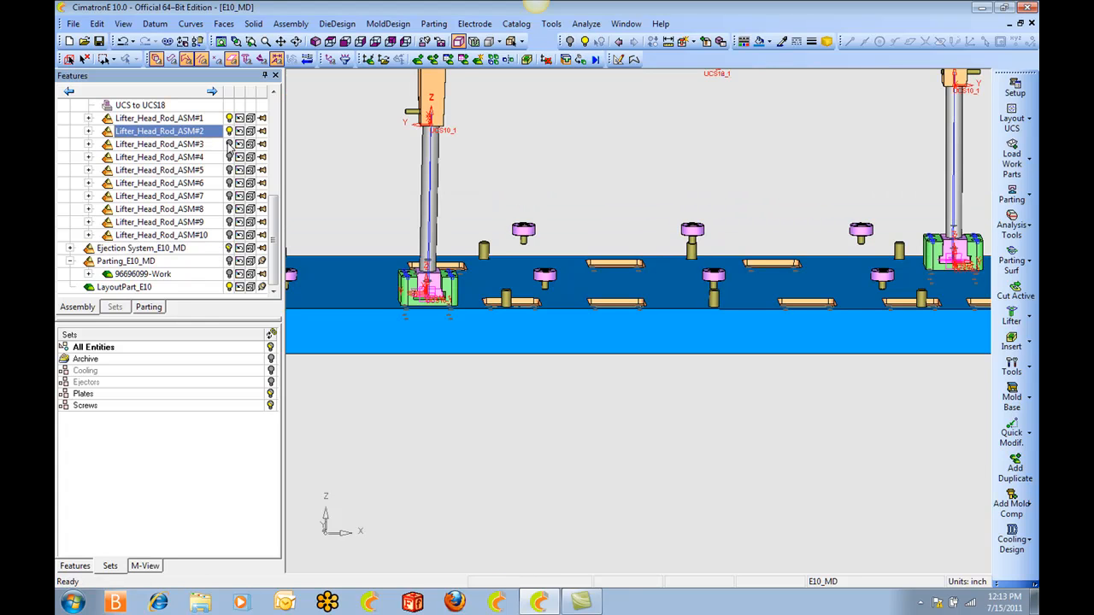
pyautogui.click(229, 144)
pyautogui.click(229, 156)
pyautogui.click(229, 170)
pyautogui.click(229, 183)
pyautogui.click(229, 196)
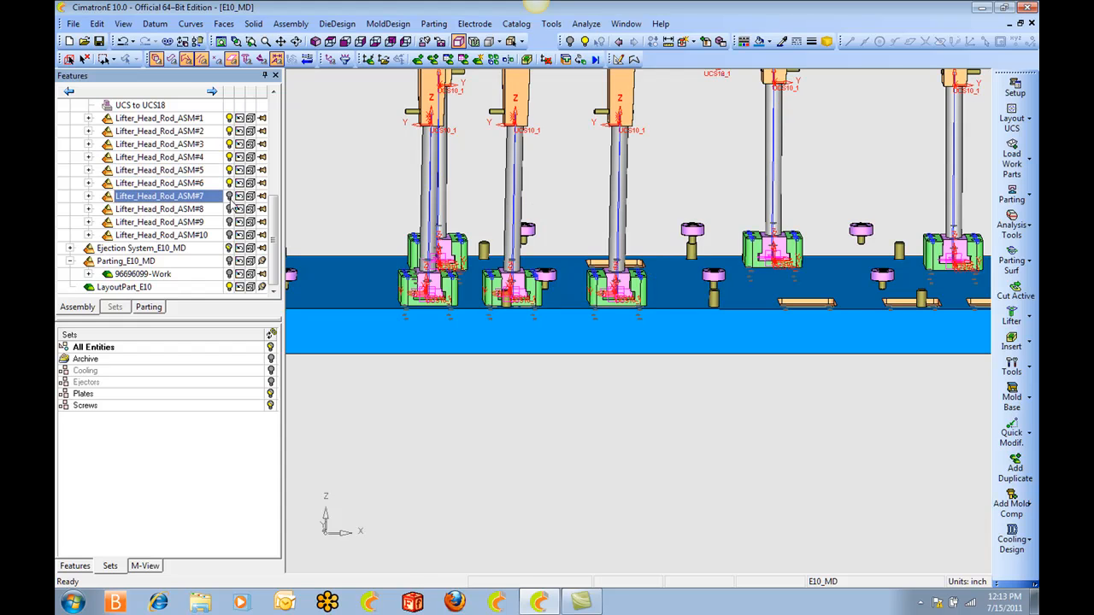
pyautogui.click(229, 209)
pyautogui.click(229, 221)
pyautogui.click(229, 234)
# Examine how a lifter base, its rounded corner and its cap screw fit inside the pocket in the ejector plate.
pyautogui.moveTo(352, 262); pyautogui.dragTo(366, 300, button='middle')
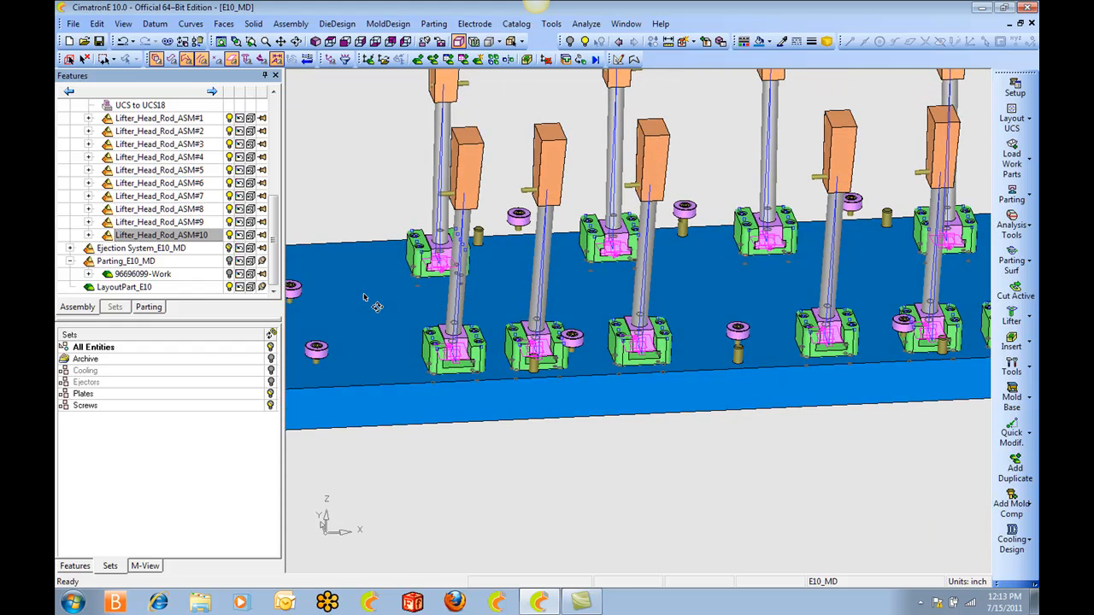
pyautogui.scroll(3, 487, 315)
pyautogui.keyDown('ctrl'); pyautogui.moveTo(487, 315); pyautogui.dragTo(559, 408); pyautogui.keyUp('ctrl')
pyautogui.keyDown('ctrl'); pyautogui.moveTo(559, 407); pyautogui.dragTo(589, 299, button='right'); pyautogui.keyUp('ctrl')
pyautogui.keyDown('ctrl'); pyautogui.moveTo(589, 299); pyautogui.dragTo(675, 331); pyautogui.keyUp('ctrl')
pyautogui.keyDown('ctrl'); pyautogui.moveTo(678, 266); pyautogui.dragTo(693, 491, button='middle'); pyautogui.keyUp('ctrl')
pyautogui.keyDown('ctrl'); pyautogui.moveTo(692, 491); pyautogui.dragTo(453, 94, button='right'); pyautogui.keyUp('ctrl')
pyautogui.keyDown('ctrl'); pyautogui.moveTo(452, 94); pyautogui.dragTo(442, 132); pyautogui.keyUp('ctrl')
pyautogui.keyDown('ctrl'); pyautogui.moveTo(442, 132); pyautogui.dragTo(521, 183, button='middle'); pyautogui.keyUp('ctrl')
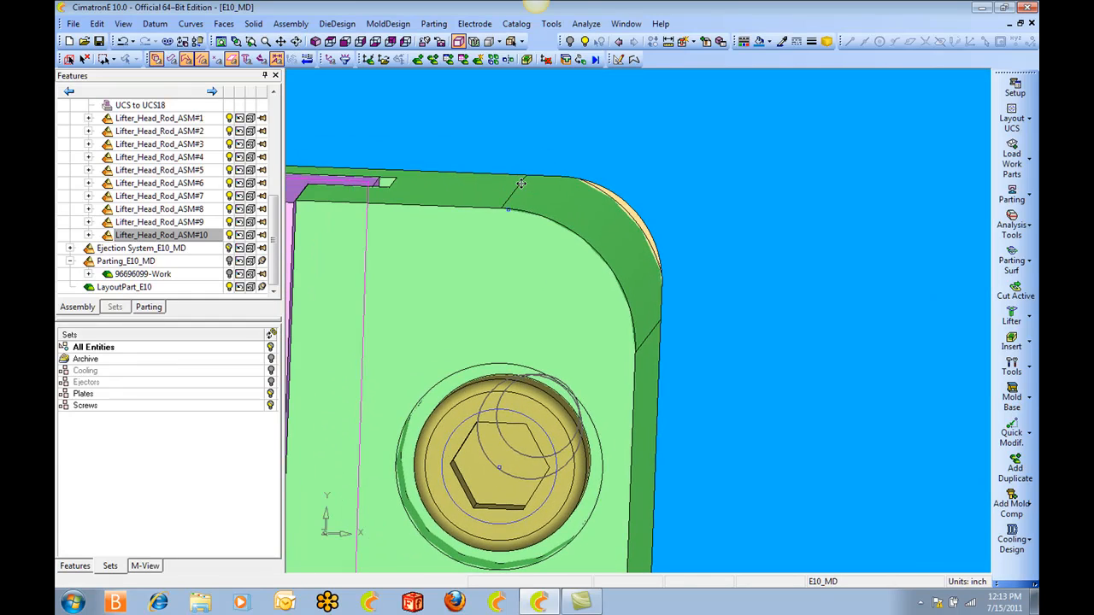
pyautogui.keyDown('ctrl'); pyautogui.moveTo(647, 326); pyautogui.dragTo(623, 255); pyautogui.keyUp('ctrl')
pyautogui.keyDown('ctrl'); pyautogui.moveTo(552, 239); pyautogui.dragTo(679, 239, button='middle'); pyautogui.keyUp('ctrl')
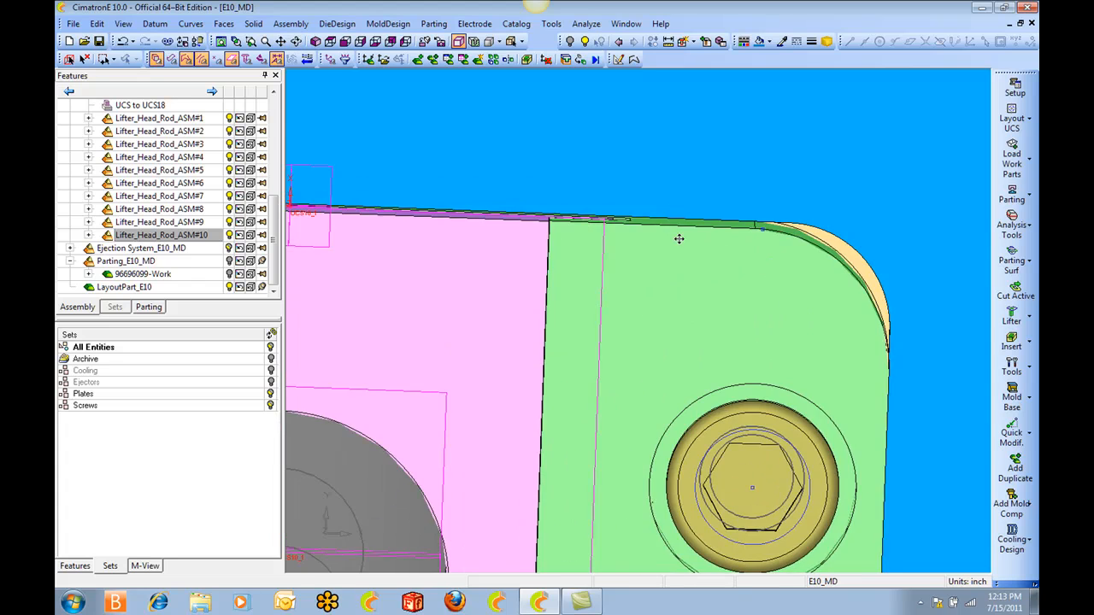
pyautogui.keyDown('ctrl'); pyautogui.moveTo(679, 239); pyautogui.dragTo(696, 316, button='right'); pyautogui.keyUp('ctrl')
pyautogui.keyDown('ctrl'); pyautogui.moveTo(675, 318); pyautogui.dragTo(905, 285, button='middle'); pyautogui.keyUp('ctrl')
pyautogui.keyDown('ctrl'); pyautogui.moveTo(488, 295); pyautogui.dragTo(769, 278, button='middle'); pyautogui.keyUp('ctrl')
# Review the complete arrangement of the ten lifters and their angled rods on the ejector plate.
pyautogui.moveTo(544, 241)
pyautogui.keyDown('ctrl'); pyautogui.mouseDown()
pyautogui.moveTo(570, 247)
pyautogui.moveTo(555, 278)
pyautogui.mouseUp(); pyautogui.keyUp('ctrl')
pyautogui.keyDown('ctrl'); pyautogui.moveTo(563, 278); pyautogui.dragTo(595, 343, button='right'); pyautogui.keyUp('ctrl')
pyautogui.keyDown('ctrl'); pyautogui.moveTo(596, 343); pyautogui.dragTo(521, 217, button='middle'); pyautogui.keyUp('ctrl')
pyautogui.keyDown('ctrl'); pyautogui.moveTo(521, 217); pyautogui.dragTo(538, 282, button='right'); pyautogui.keyUp('ctrl')
pyautogui.keyDown('ctrl'); pyautogui.moveTo(538, 282); pyautogui.dragTo(557, 141); pyautogui.keyUp('ctrl')
pyautogui.keyDown('ctrl'); pyautogui.moveTo(557, 141); pyautogui.dragTo(574, 303, button='right'); pyautogui.keyUp('ctrl')
pyautogui.keyDown('ctrl'); pyautogui.moveTo(575, 304); pyautogui.dragTo(678, 293); pyautogui.keyUp('ctrl')
pyautogui.keyDown('ctrl'); pyautogui.moveTo(679, 293); pyautogui.dragTo(568, 365, button='middle'); pyautogui.keyUp('ctrl')
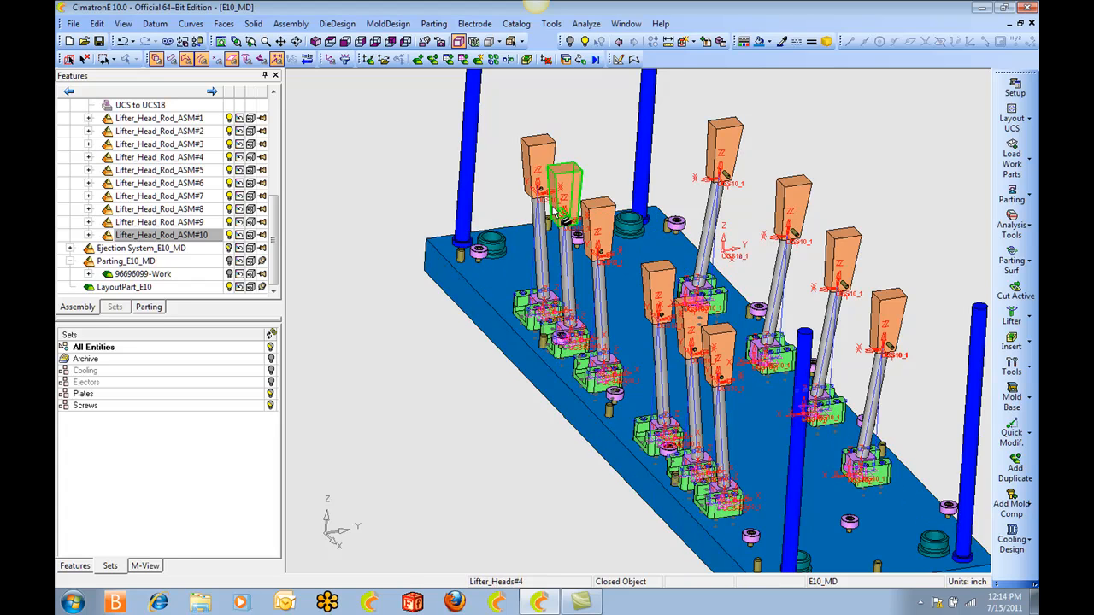
# Show the Parting_E10_MD assembly so the grille and parting faces appear with the lifter heads.
pyautogui.moveTo(275, 238)
pyautogui.mouseDown()
pyautogui.moveTo(275, 152)
pyautogui.moveTo(274, 251)
pyautogui.mouseUp()
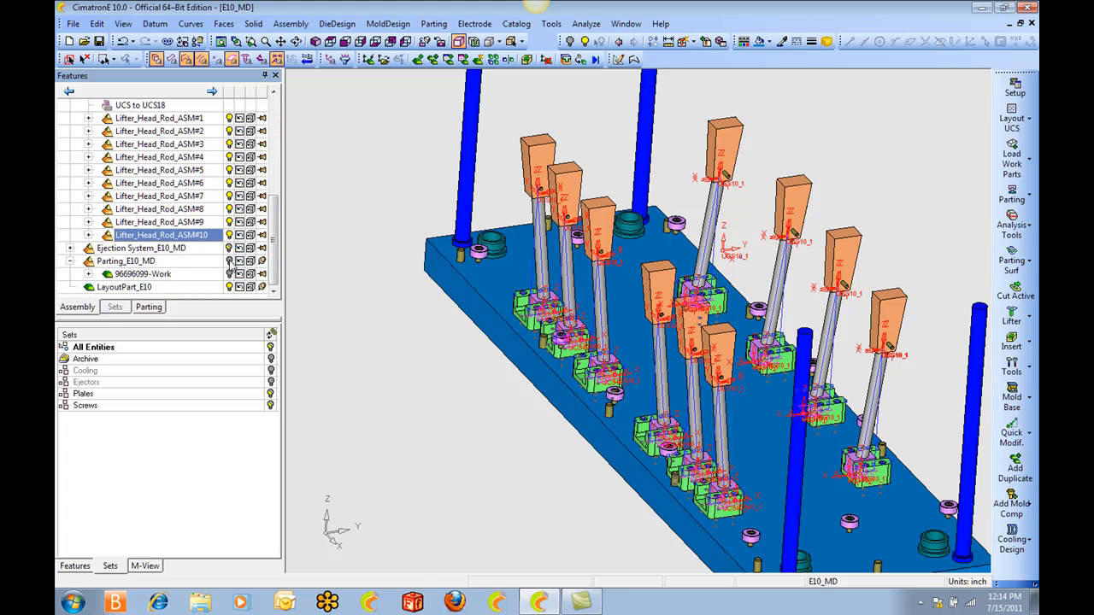
pyautogui.click(229, 262)
pyautogui.keyDown('ctrl'); pyautogui.moveTo(443, 250); pyautogui.dragTo(534, 299); pyautogui.keyUp('ctrl')
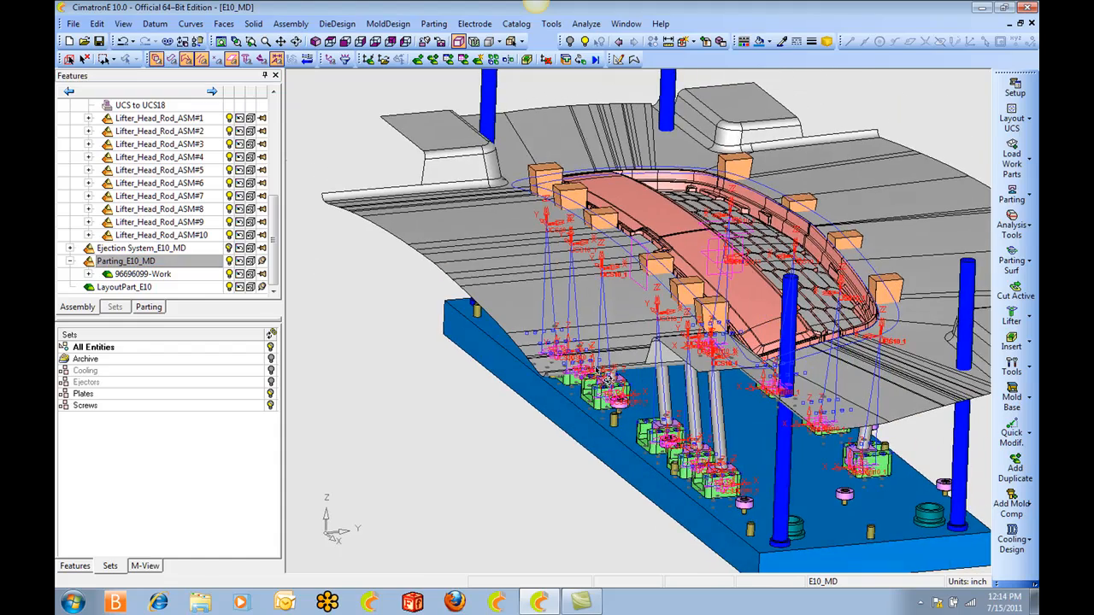
pyautogui.keyDown('ctrl'); pyautogui.moveTo(608, 378); pyautogui.dragTo(690, 259, button='right'); pyautogui.keyUp('ctrl')
pyautogui.keyDown('ctrl'); pyautogui.moveTo(689, 259); pyautogui.dragTo(600, 275, button='middle'); pyautogui.keyUp('ctrl')
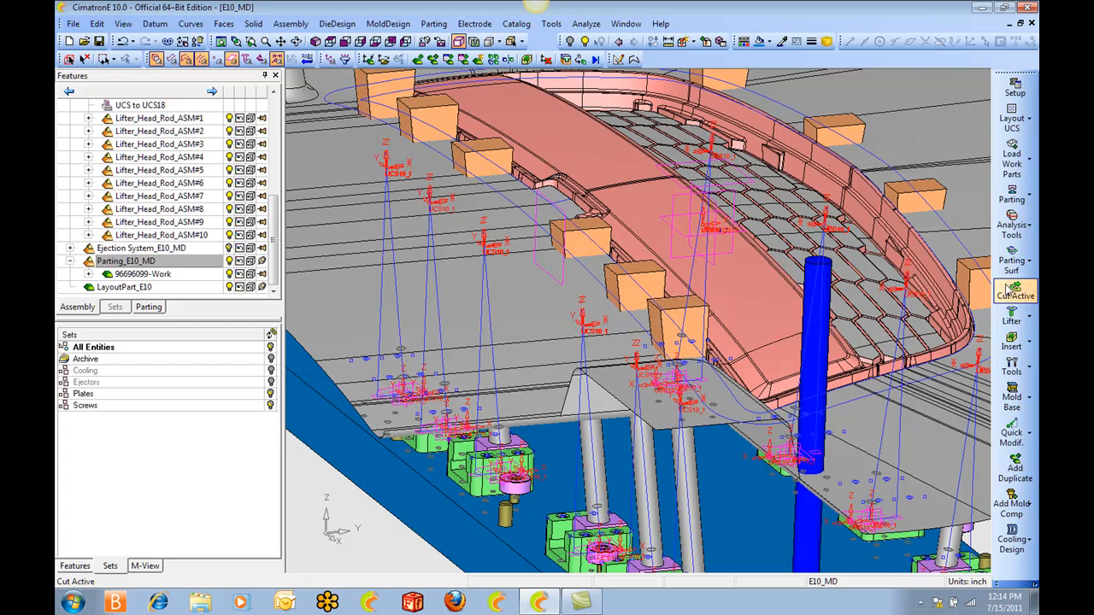
# Run Cut Lifter on Lifter_Heads#10, using the small cylindrical clip face as the start of the cutting faces, with a 0.001 maximum gap.
pyautogui.click(1016, 322)
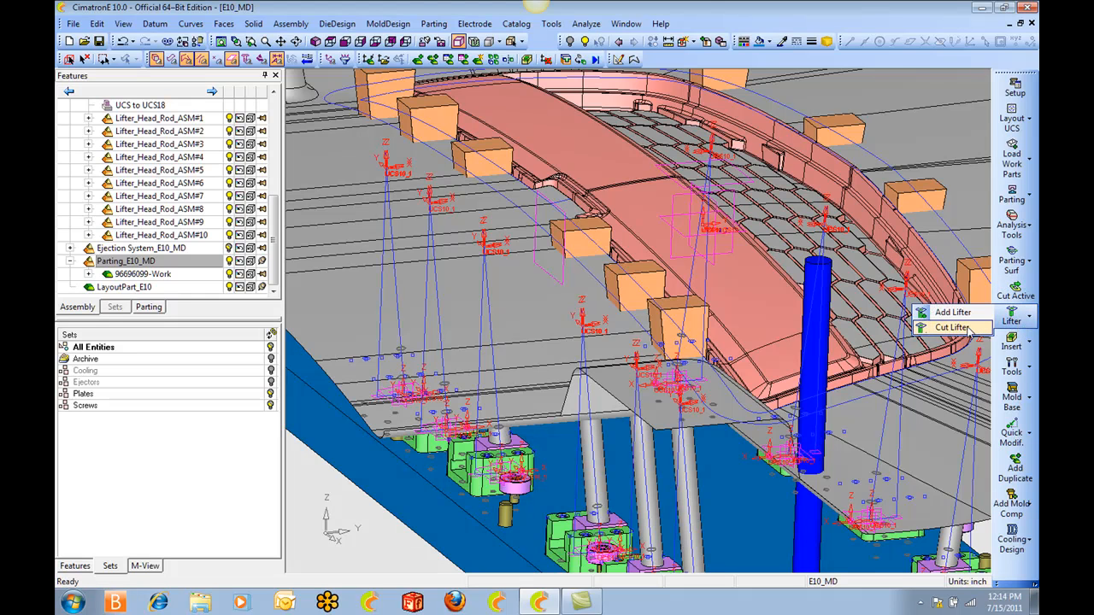
pyautogui.click(951, 327)
pyautogui.scroll(5, 778, 309)
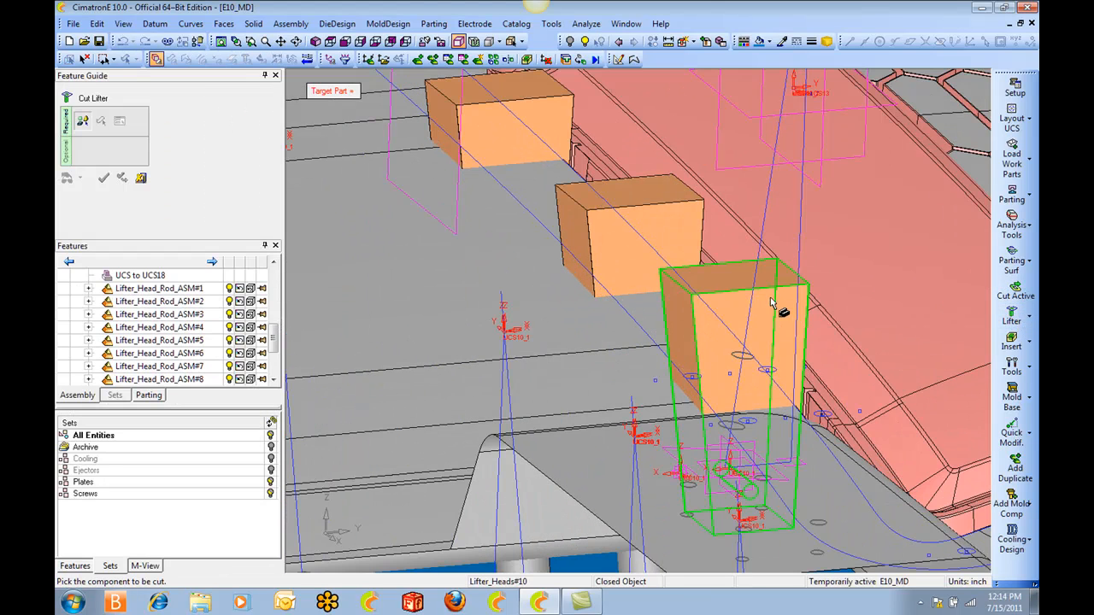
pyautogui.keyDown('ctrl'); pyautogui.moveTo(784, 317); pyautogui.dragTo(718, 171); pyautogui.keyUp('ctrl')
pyautogui.scroll(5, 778, 408)
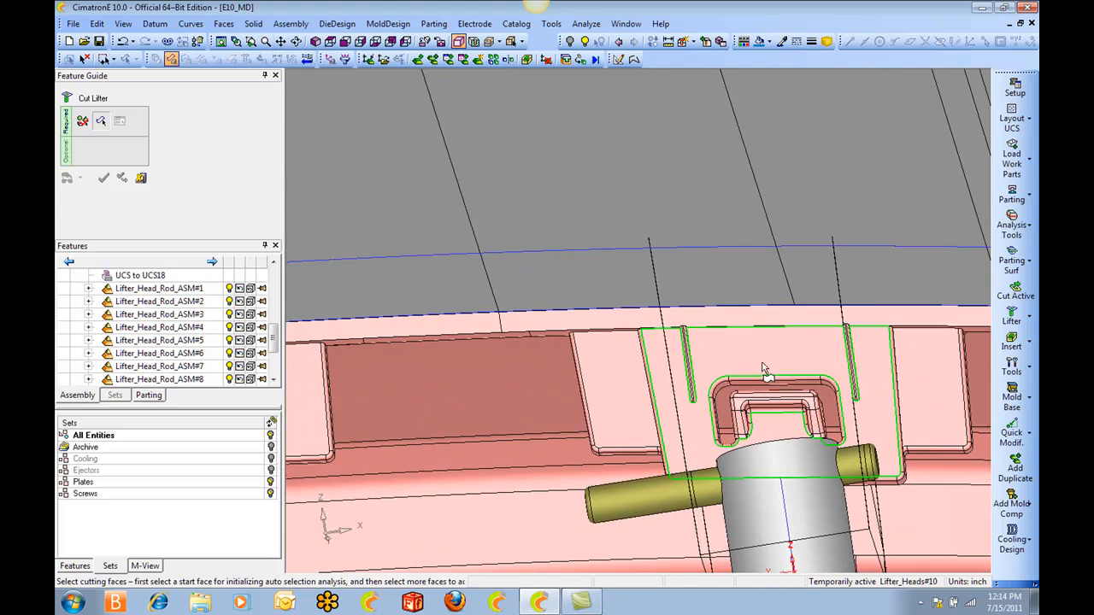
pyautogui.click(774, 409)
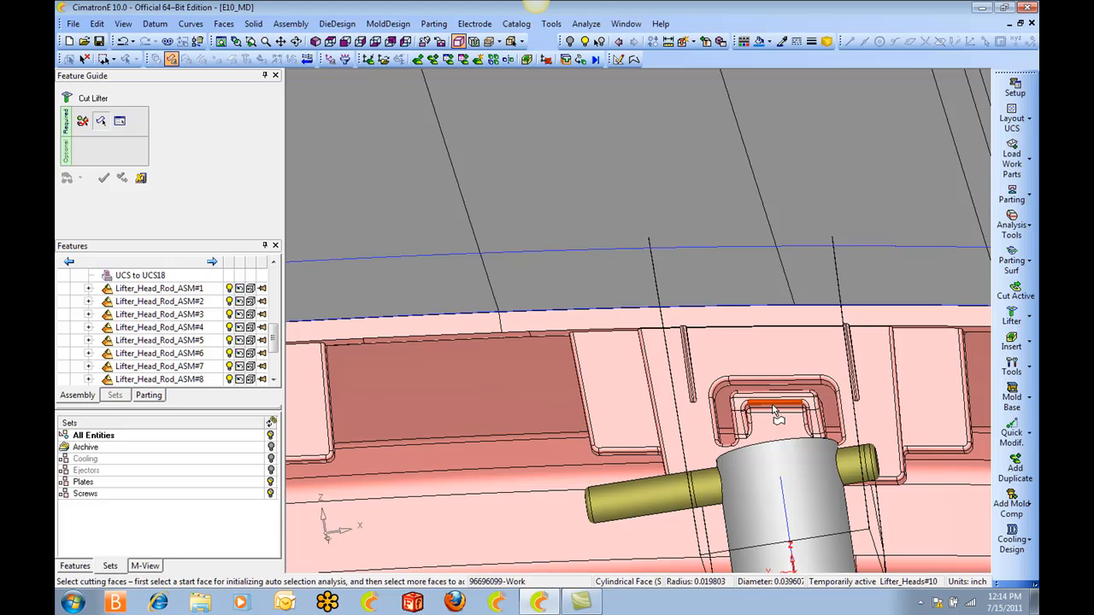
pyautogui.middleClick(775, 410)
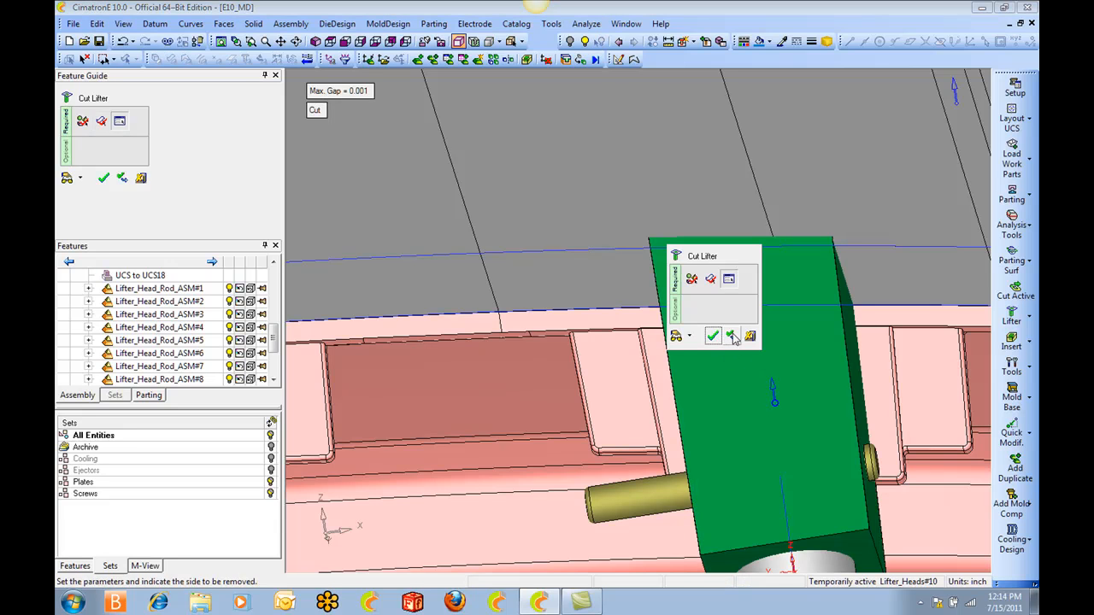
pyautogui.click(732, 336)
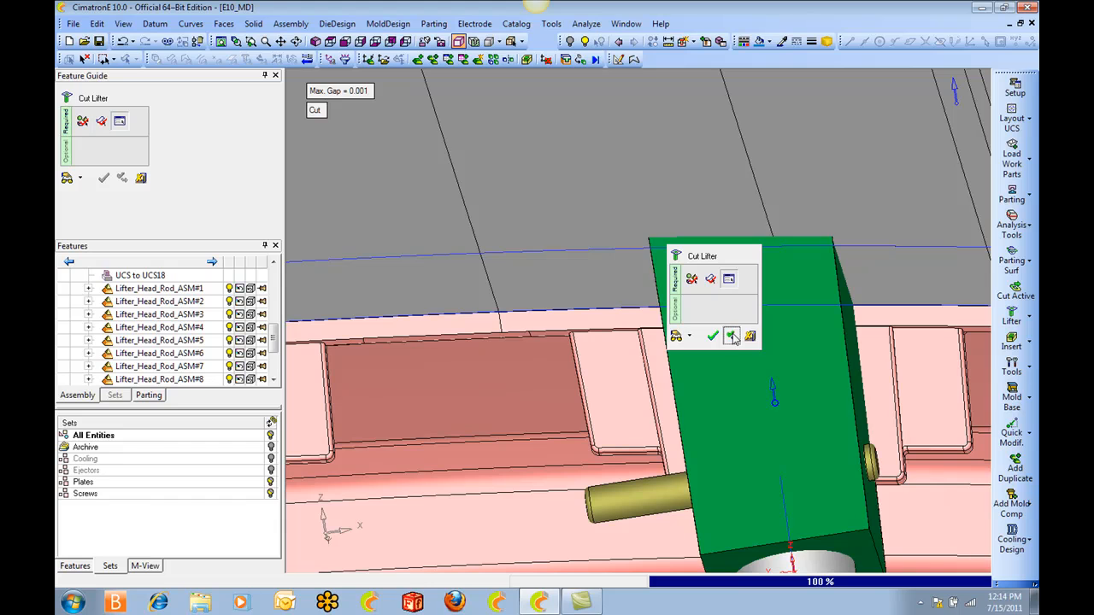
# Cut Lifter_Heads#9 with the faces of its neighbouring clip and keep Cut Lifter running.
pyautogui.keyDown('ctrl'); pyautogui.moveTo(661, 349); pyautogui.dragTo(863, 311, button='middle'); pyautogui.keyUp('ctrl')
pyautogui.keyDown('ctrl'); pyautogui.moveTo(357, 387); pyautogui.dragTo(578, 325, button='middle'); pyautogui.keyUp('ctrl')
pyautogui.click(581, 310)
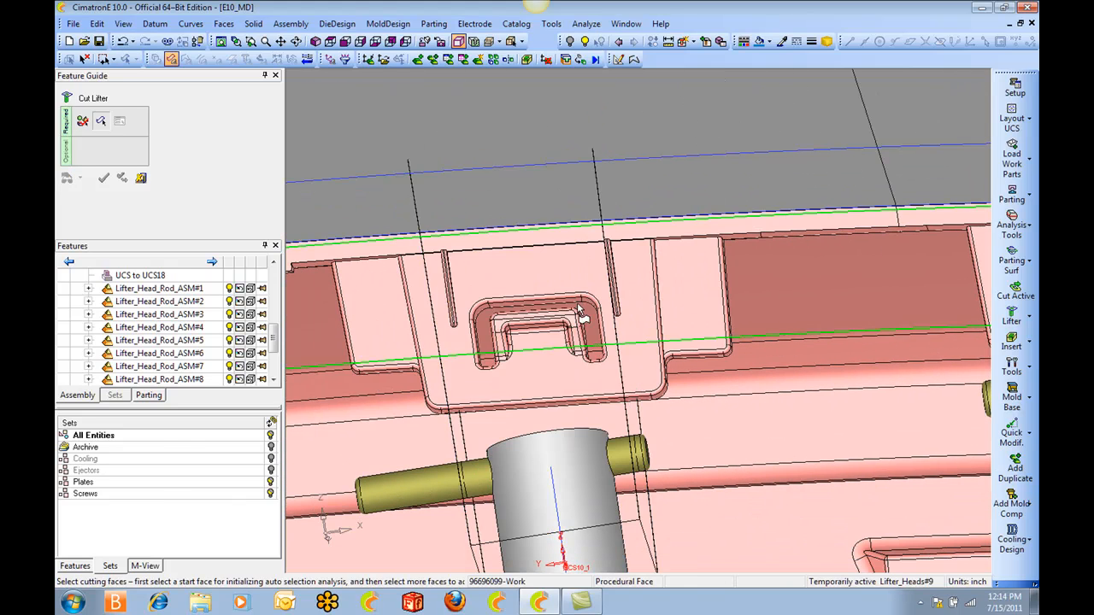
pyautogui.click(658, 210)
pyautogui.click(671, 195)
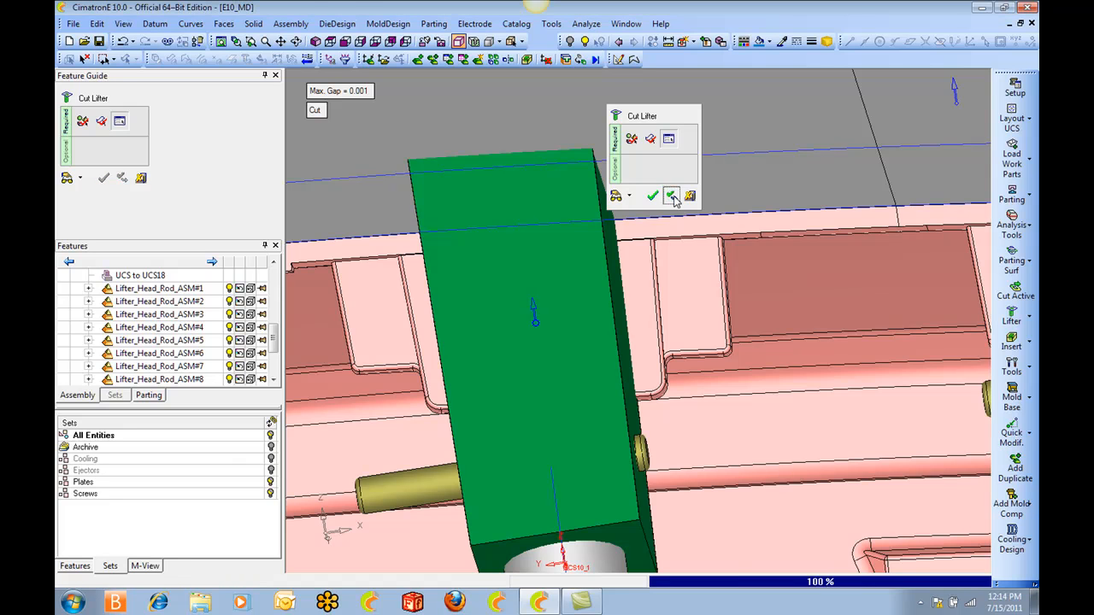
# Cut Lifter_Heads#8 starting from the small cylindrical face of its clip, and keep Cut Lifter running.
pyautogui.keyDown('ctrl'); pyautogui.moveTo(506, 338); pyautogui.dragTo(864, 271, button='middle'); pyautogui.keyUp('ctrl')
pyautogui.keyDown('ctrl'); pyautogui.moveTo(294, 329); pyautogui.dragTo(692, 284, button='middle'); pyautogui.keyUp('ctrl')
pyautogui.click(553, 286)
pyautogui.click(504, 284)
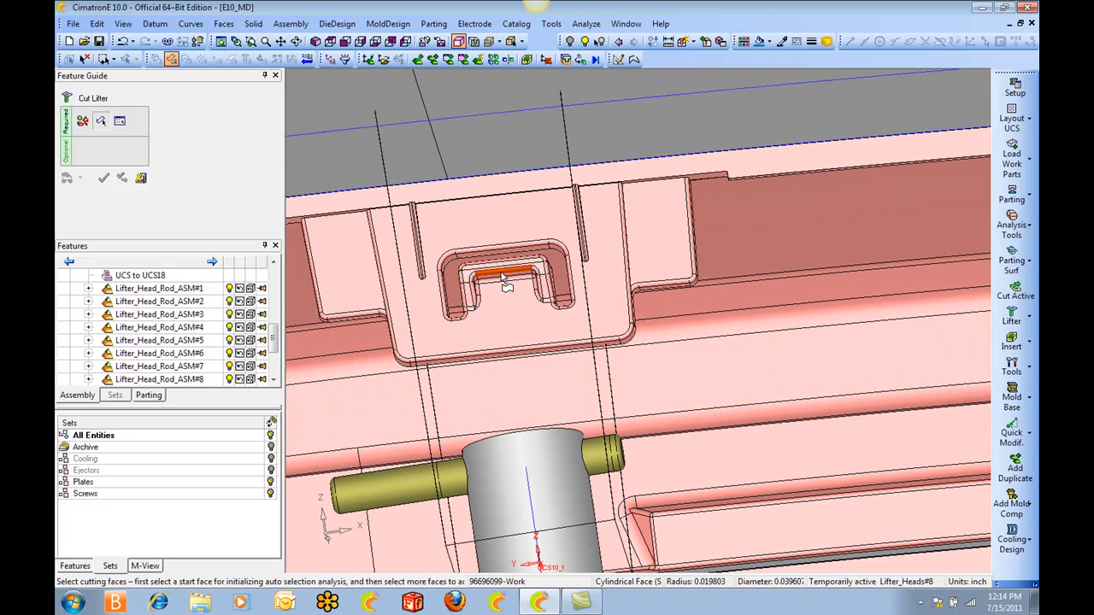
pyautogui.middleClick(502, 275)
pyautogui.middleClick(597, 231)
pyautogui.middleClick(601, 227)
pyautogui.click(616, 228)
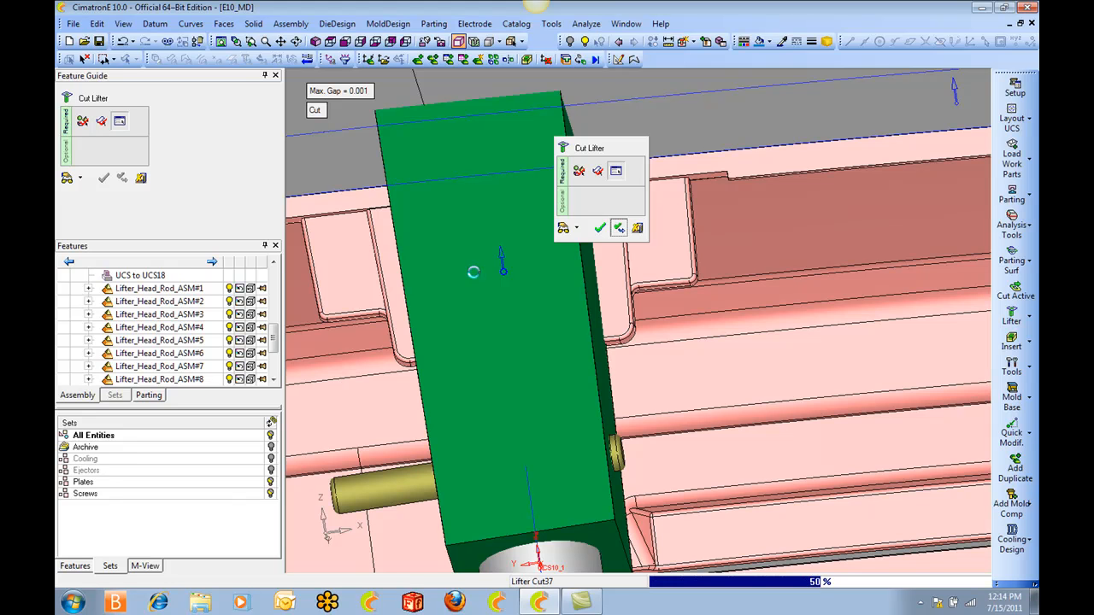
# Cut Lifter_Heads#6 to the grille's clip geometry, starting from the small inner face of the clip.
pyautogui.keyDown('ctrl'); pyautogui.moveTo(331, 485); pyautogui.dragTo(990, 398, button='middle'); pyautogui.keyUp('ctrl')
pyautogui.keyDown('ctrl'); pyautogui.moveTo(367, 410); pyautogui.dragTo(722, 360); pyautogui.keyUp('ctrl')
pyautogui.keyDown('ctrl'); pyautogui.moveTo(722, 360); pyautogui.dragTo(978, 299, button='middle'); pyautogui.keyUp('ctrl')
pyautogui.keyDown('ctrl'); pyautogui.moveTo(342, 359); pyautogui.dragTo(587, 285, button='middle'); pyautogui.keyUp('ctrl')
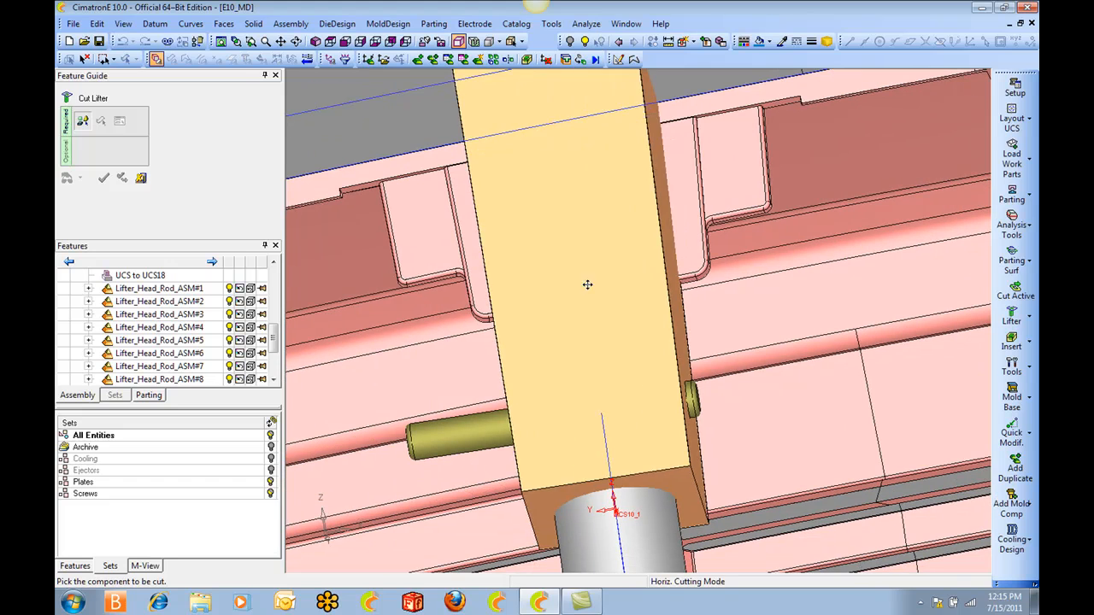
pyautogui.click(587, 285)
pyautogui.click(590, 229)
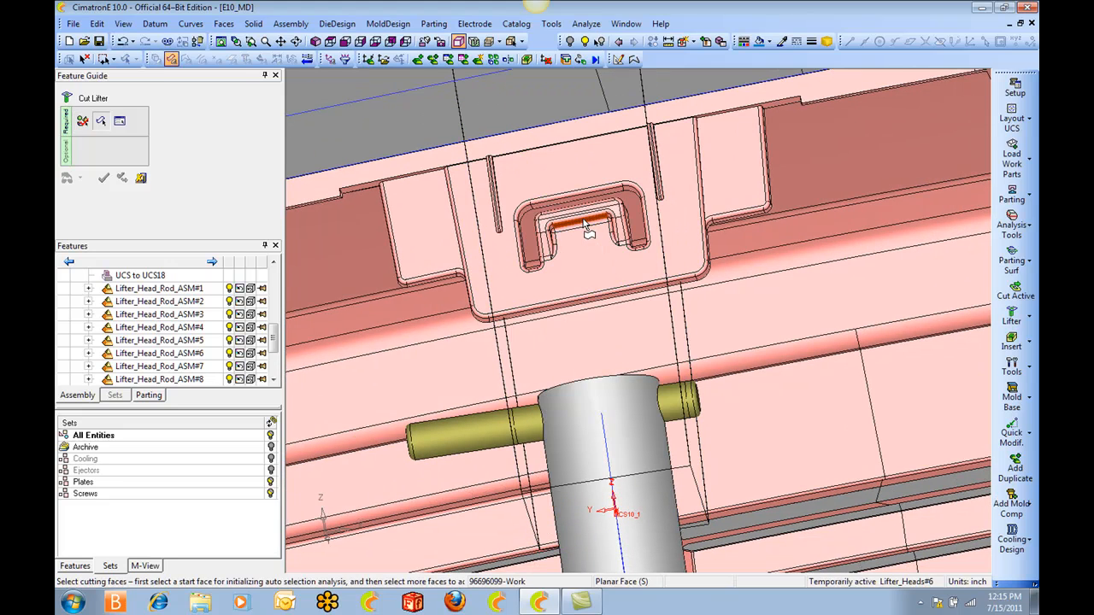
pyautogui.click(522, 156)
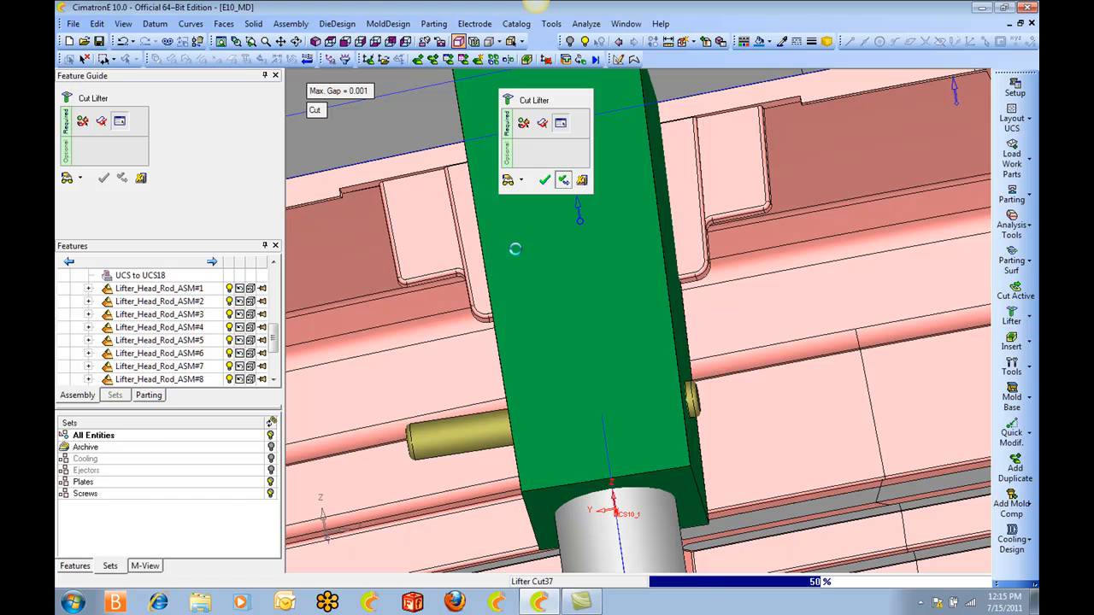
# Cut Lifter_Heads#4 with the clip faces behind it and keep Cut Lifter running.
pyautogui.keyDown('ctrl'); pyautogui.moveTo(515, 249); pyautogui.dragTo(728, 202, button='middle'); pyautogui.keyUp('ctrl')
pyautogui.keyDown('ctrl'); pyautogui.moveTo(805, 274); pyautogui.dragTo(598, 277, button='middle'); pyautogui.keyUp('ctrl')
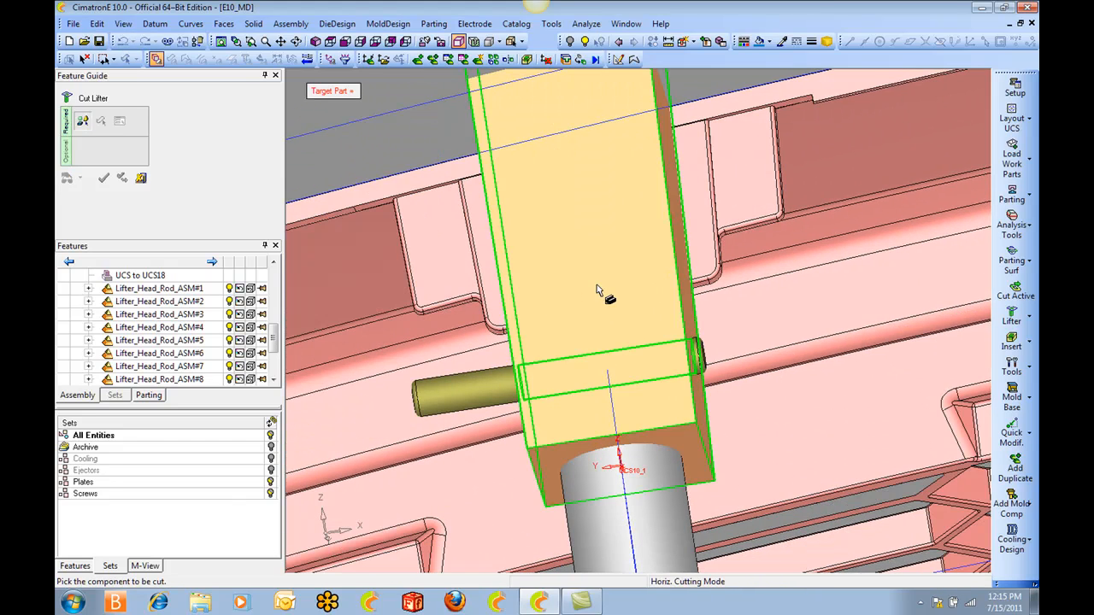
pyautogui.click(598, 277)
pyautogui.click(590, 227)
pyautogui.middleClick(590, 226)
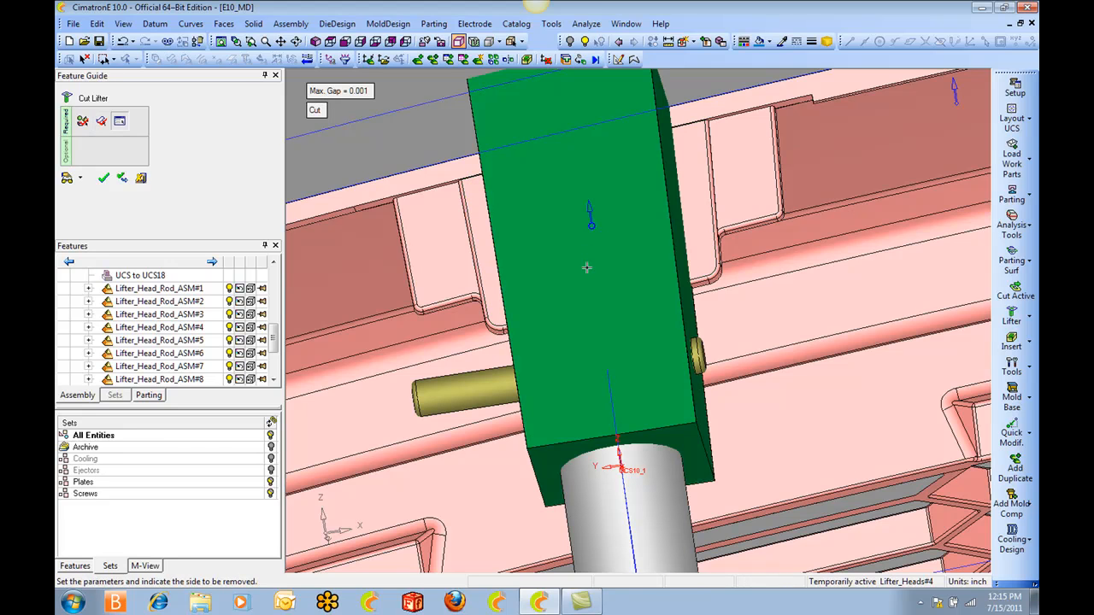
pyautogui.middleClick(587, 268)
pyautogui.click(603, 270)
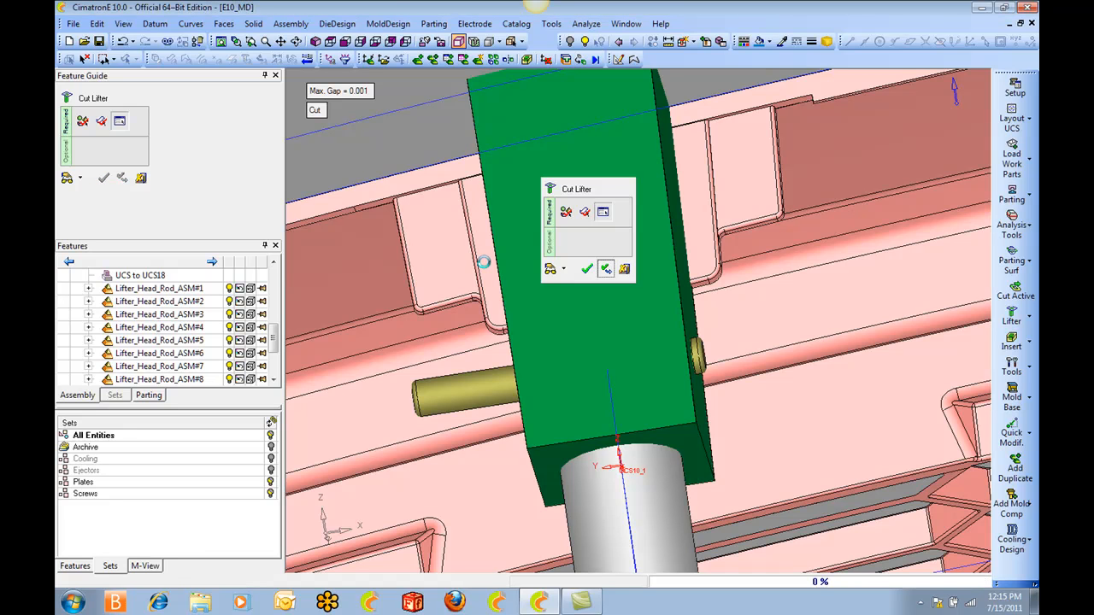
# Cut Lifter_Heads#1 starting from the small cylindrical face of its clip, and finish Cut Lifter.
pyautogui.keyDown('ctrl'); pyautogui.moveTo(485, 228); pyautogui.dragTo(415, 325, button='right'); pyautogui.keyUp('ctrl')
pyautogui.keyDown('ctrl'); pyautogui.moveTo(415, 325); pyautogui.dragTo(531, 278, button='middle'); pyautogui.keyUp('ctrl')
pyautogui.keyDown('ctrl'); pyautogui.moveTo(531, 278); pyautogui.dragTo(509, 252, button='right'); pyautogui.keyUp('ctrl')
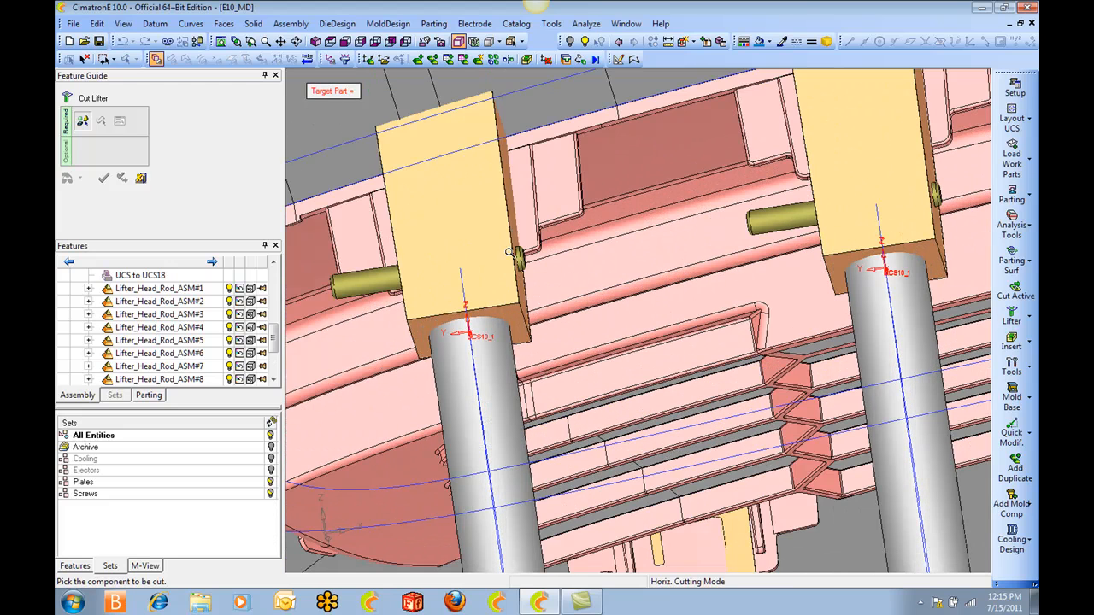
pyautogui.click(510, 252)
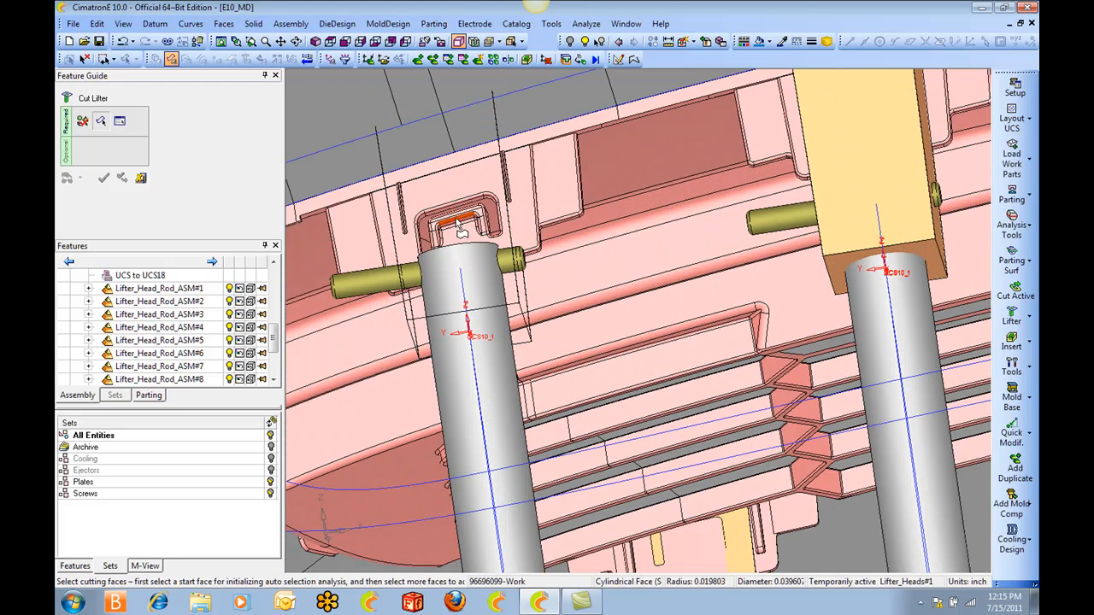
pyautogui.click(460, 229)
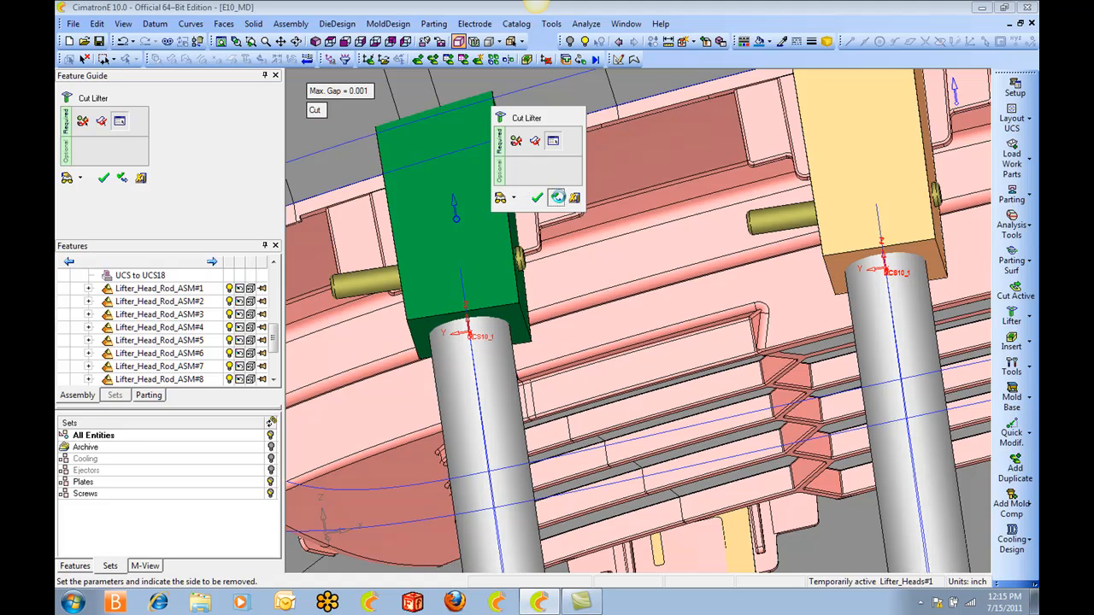
pyautogui.click(557, 197)
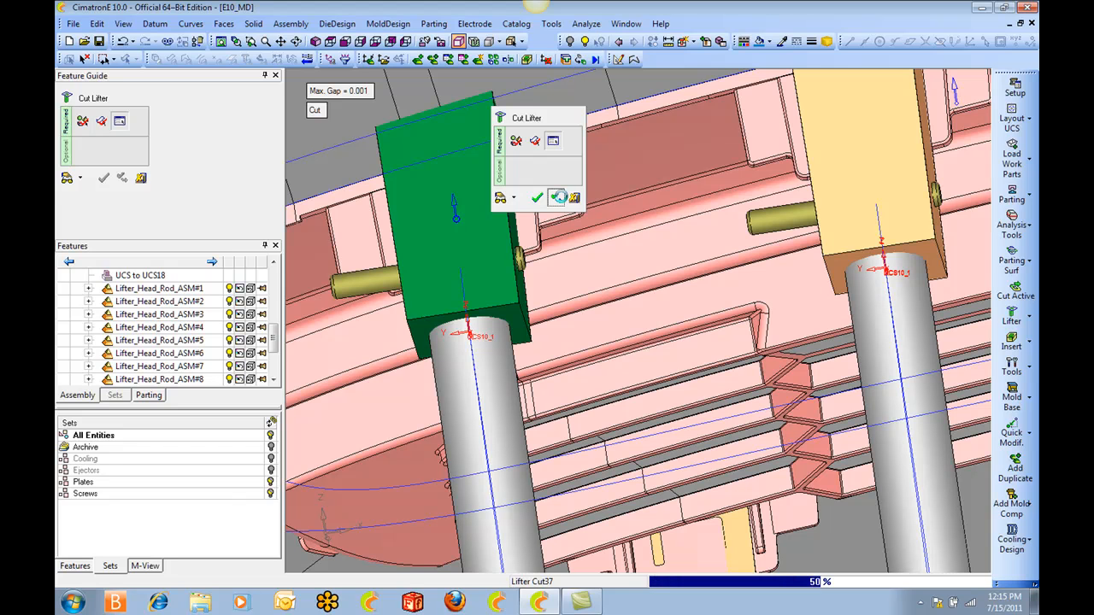
pyautogui.click(123, 181)
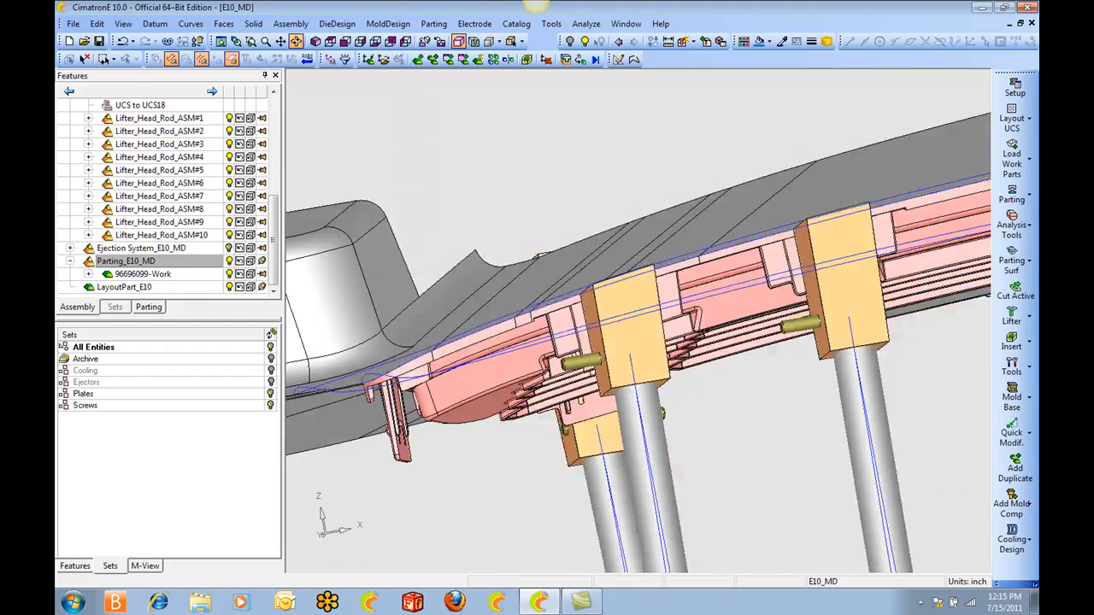
# Hide the grille part with its parting surfaces so that only the lifters and ejection components are displayed.
pyautogui.keyDown('ctrl'); pyautogui.moveTo(683, 342); pyautogui.dragTo(786, 313); pyautogui.keyUp('ctrl')
pyautogui.keyDown('ctrl'); pyautogui.moveTo(786, 313); pyautogui.dragTo(370, 82, button='middle'); pyautogui.keyUp('ctrl')
pyautogui.keyDown('ctrl'); pyautogui.moveTo(513, 103); pyautogui.dragTo(601, 262, button='right'); pyautogui.keyUp('ctrl')
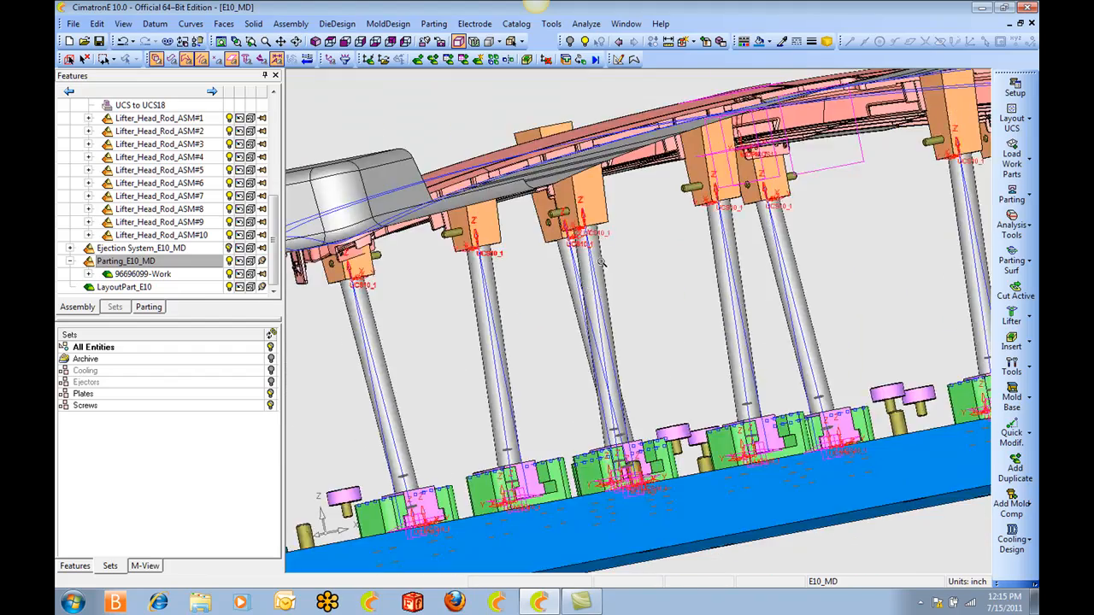
pyautogui.keyDown('ctrl'); pyautogui.moveTo(600, 262); pyautogui.dragTo(634, 224); pyautogui.keyUp('ctrl')
pyautogui.click(737, 161)
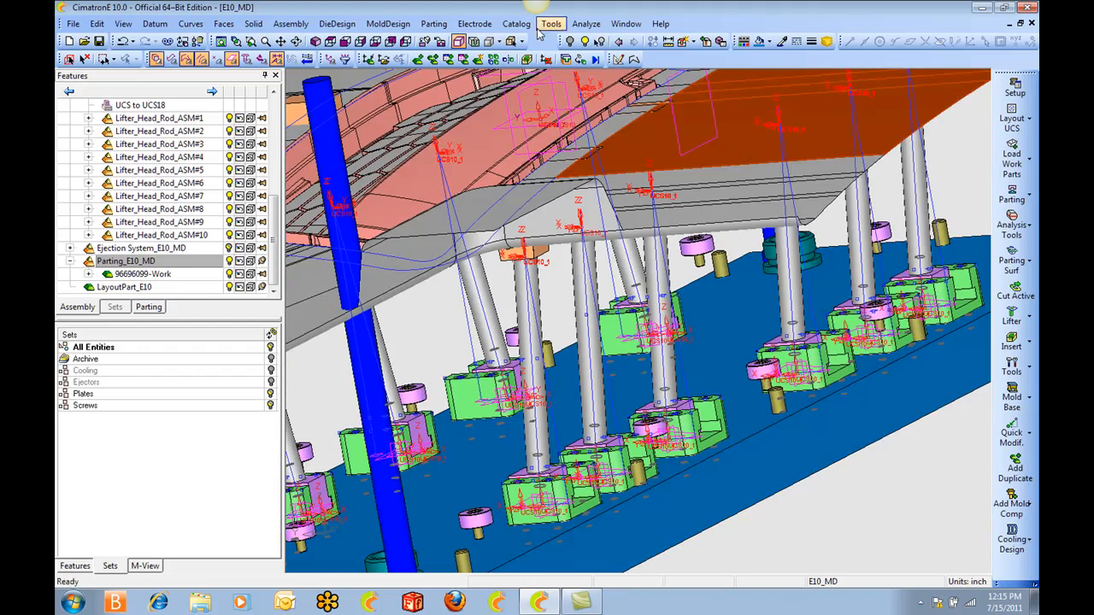
pyautogui.click(569, 41)
# Hide the ejection system assembly and the four lifter assemblies whose heads are still uncut.
pyautogui.keyDown('ctrl'); pyautogui.moveTo(589, 106); pyautogui.dragTo(652, 151); pyautogui.keyUp('ctrl')
pyautogui.keyDown('ctrl'); pyautogui.moveTo(751, 151); pyautogui.dragTo(403, 209, button='middle'); pyautogui.keyUp('ctrl')
pyautogui.keyDown('ctrl'); pyautogui.moveTo(404, 210); pyautogui.dragTo(631, 205); pyautogui.keyUp('ctrl')
pyautogui.keyDown('ctrl'); pyautogui.moveTo(630, 205); pyautogui.dragTo(658, 215, button='right'); pyautogui.keyUp('ctrl')
pyautogui.keyDown('ctrl'); pyautogui.moveTo(658, 216); pyautogui.dragTo(603, 200, button='middle'); pyautogui.keyUp('ctrl')
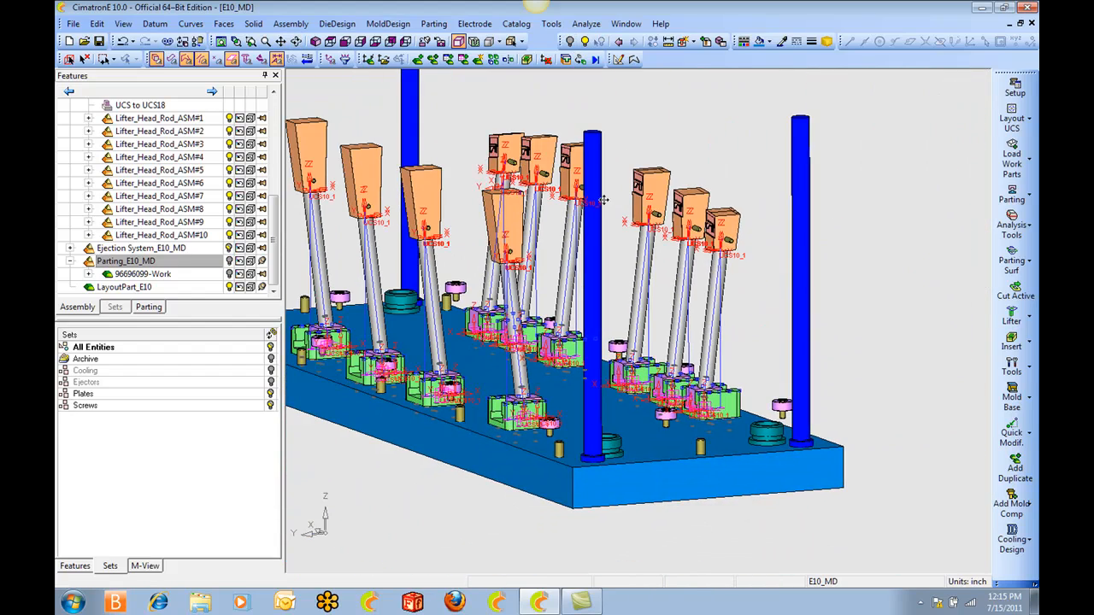
pyautogui.click(229, 248)
pyautogui.keyDown('ctrl'); pyautogui.moveTo(337, 248); pyautogui.dragTo(598, 444); pyautogui.keyUp('ctrl')
pyautogui.click(570, 41)
# Examine the clip shapes cut into the six trimmed lifter heads, close up and as a complete row with rods and bases.
pyautogui.keyDown('ctrl'); pyautogui.moveTo(691, 407); pyautogui.dragTo(745, 207, button='right'); pyautogui.keyUp('ctrl')
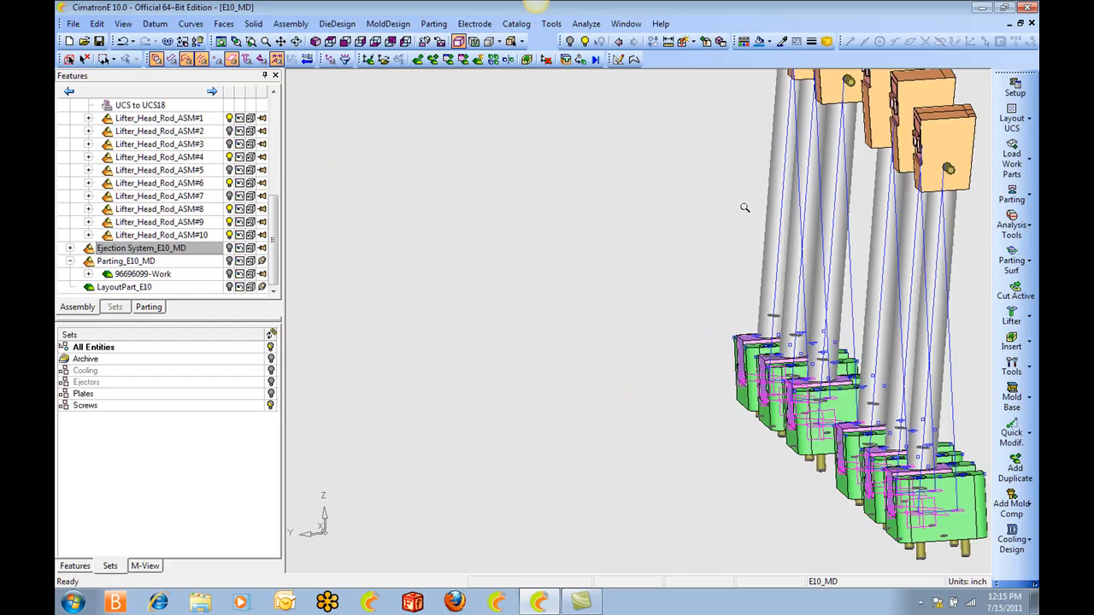
pyautogui.keyDown('ctrl'); pyautogui.moveTo(745, 207); pyautogui.dragTo(789, 247); pyautogui.keyUp('ctrl')
pyautogui.keyDown('ctrl'); pyautogui.moveTo(783, 287); pyautogui.dragTo(770, 138, button='right'); pyautogui.keyUp('ctrl')
pyautogui.keyDown('ctrl'); pyautogui.moveTo(795, 132); pyautogui.dragTo(661, 212, button='middle'); pyautogui.keyUp('ctrl')
pyautogui.keyDown('ctrl'); pyautogui.moveTo(661, 213); pyautogui.dragTo(688, 285); pyautogui.keyUp('ctrl')
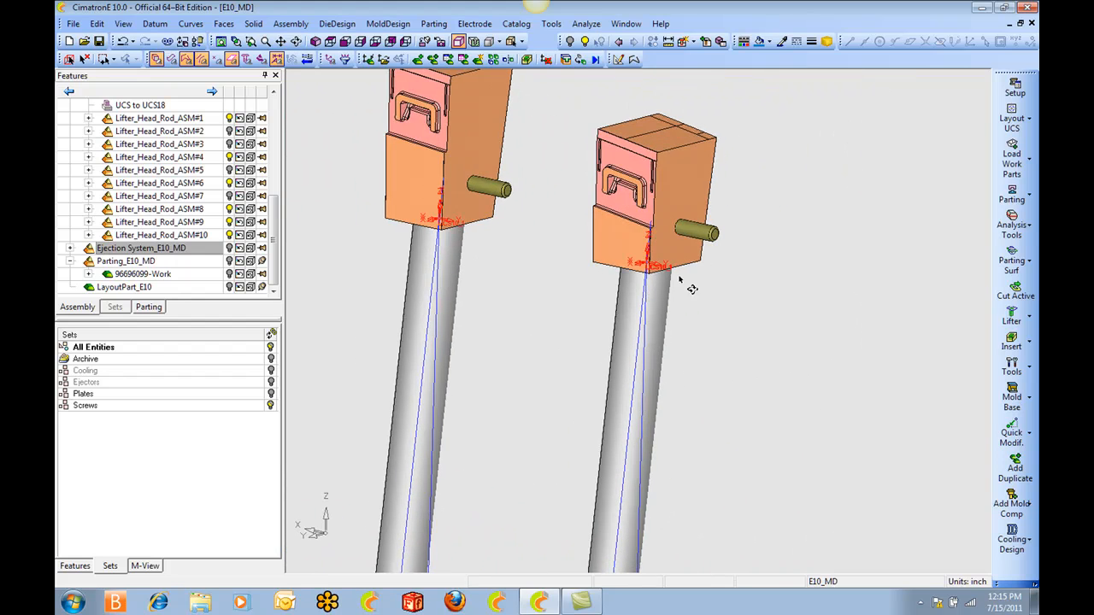
pyautogui.keyDown('ctrl'); pyautogui.moveTo(688, 285); pyautogui.dragTo(683, 184, button='right'); pyautogui.keyUp('ctrl')
pyautogui.keyDown('ctrl'); pyautogui.moveTo(684, 184); pyautogui.dragTo(757, 205, button='middle'); pyautogui.keyUp('ctrl')
pyautogui.keyDown('ctrl'); pyautogui.moveTo(757, 205); pyautogui.dragTo(762, 281); pyautogui.keyUp('ctrl')
pyautogui.keyDown('ctrl'); pyautogui.moveTo(597, 250); pyautogui.dragTo(755, 300, button='middle'); pyautogui.keyUp('ctrl')
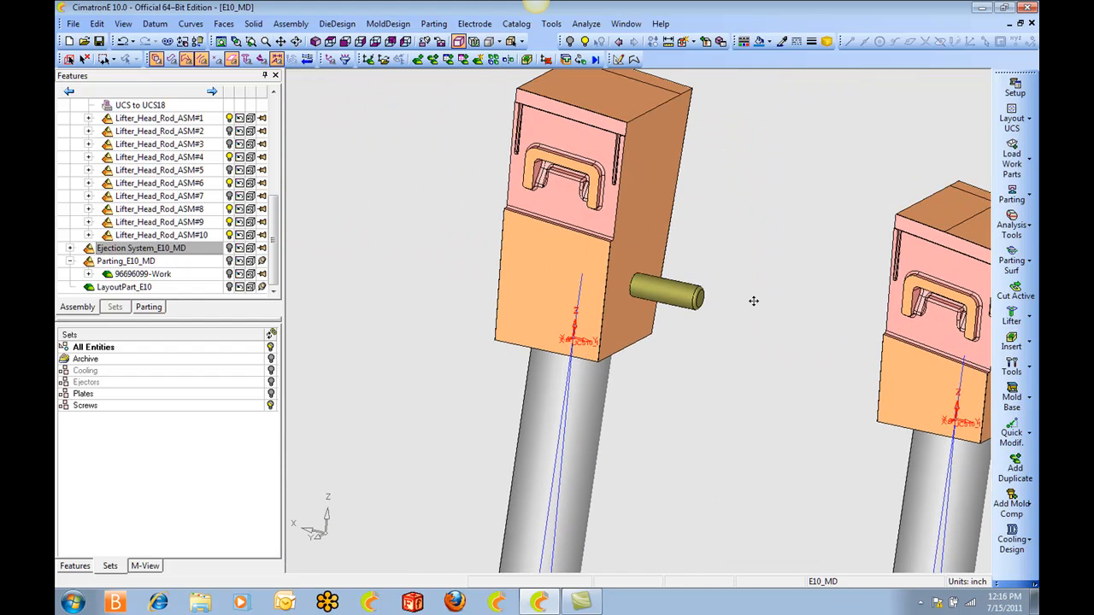
pyautogui.keyDown('ctrl'); pyautogui.moveTo(965, 352); pyautogui.dragTo(627, 349, button='middle'); pyautogui.keyUp('ctrl')
pyautogui.keyDown('ctrl'); pyautogui.moveTo(627, 348); pyautogui.dragTo(609, 285, button='right'); pyautogui.keyUp('ctrl')
pyautogui.keyDown('ctrl'); pyautogui.moveTo(610, 286); pyautogui.dragTo(667, 336); pyautogui.keyUp('ctrl')
pyautogui.keyDown('ctrl'); pyautogui.moveTo(666, 336); pyautogui.dragTo(653, 264, button='right'); pyautogui.keyUp('ctrl')
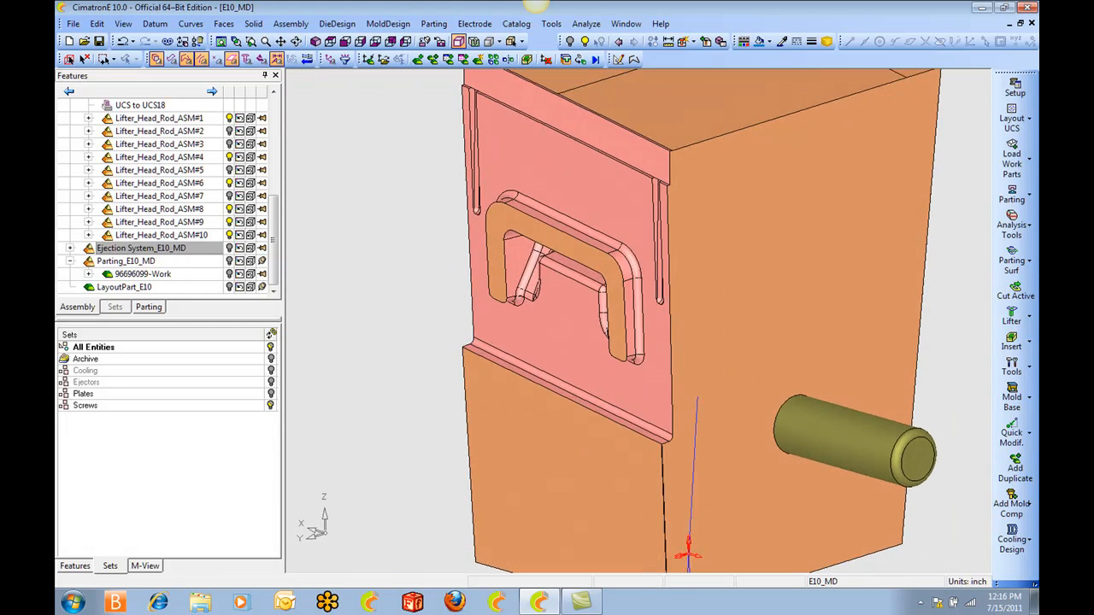
pyautogui.keyDown('ctrl'); pyautogui.moveTo(654, 263); pyautogui.dragTo(701, 227); pyautogui.keyUp('ctrl')
pyautogui.keyDown('ctrl'); pyautogui.moveTo(701, 227); pyautogui.dragTo(556, 325, button='right'); pyautogui.keyUp('ctrl')
pyautogui.keyDown('ctrl'); pyautogui.moveTo(555, 325); pyautogui.dragTo(825, 306, button='middle'); pyautogui.keyUp('ctrl')
pyautogui.keyDown('ctrl'); pyautogui.moveTo(410, 316); pyautogui.dragTo(781, 302, button='middle'); pyautogui.keyUp('ctrl')
pyautogui.keyDown('ctrl'); pyautogui.moveTo(294, 272); pyautogui.dragTo(554, 287, button='middle'); pyautogui.keyUp('ctrl')
pyautogui.keyDown('ctrl'); pyautogui.moveTo(559, 311); pyautogui.dragTo(439, 300, button='right'); pyautogui.keyUp('ctrl')
pyautogui.keyDown('ctrl'); pyautogui.moveTo(439, 299); pyautogui.dragTo(730, 247, button='middle'); pyautogui.keyUp('ctrl')
pyautogui.keyDown('ctrl'); pyautogui.moveTo(729, 247); pyautogui.dragTo(547, 312, button='right'); pyautogui.keyUp('ctrl')
pyautogui.keyDown('ctrl'); pyautogui.moveTo(546, 312); pyautogui.dragTo(571, 329); pyautogui.keyUp('ctrl')
pyautogui.keyDown('ctrl'); pyautogui.moveTo(570, 329); pyautogui.dragTo(654, 209, button='middle'); pyautogui.keyUp('ctrl')
pyautogui.keyDown('ctrl'); pyautogui.moveTo(653, 209); pyautogui.dragTo(673, 220); pyautogui.keyUp('ctrl')
pyautogui.keyDown('ctrl'); pyautogui.moveTo(547, 248); pyautogui.dragTo(731, 277, button='middle'); pyautogui.keyUp('ctrl')
pyautogui.keyDown('ctrl'); pyautogui.moveTo(730, 278); pyautogui.dragTo(754, 295); pyautogui.keyUp('ctrl')
pyautogui.keyDown('ctrl'); pyautogui.moveTo(754, 295); pyautogui.dragTo(590, 213, button='middle'); pyautogui.keyUp('ctrl')
pyautogui.keyDown('ctrl'); pyautogui.moveTo(590, 212); pyautogui.dragTo(653, 257); pyautogui.keyUp('ctrl')
pyautogui.keyDown('ctrl'); pyautogui.moveTo(654, 257); pyautogui.dragTo(628, 342, button='right'); pyautogui.keyUp('ctrl')
pyautogui.keyDown('ctrl'); pyautogui.moveTo(628, 342); pyautogui.dragTo(590, 290, button='middle'); pyautogui.keyUp('ctrl')
pyautogui.keyDown('ctrl'); pyautogui.moveTo(633, 265); pyautogui.dragTo(678, 253); pyautogui.keyUp('ctrl')
pyautogui.keyDown('ctrl'); pyautogui.moveTo(678, 254); pyautogui.dragTo(646, 284, button='right'); pyautogui.keyUp('ctrl')
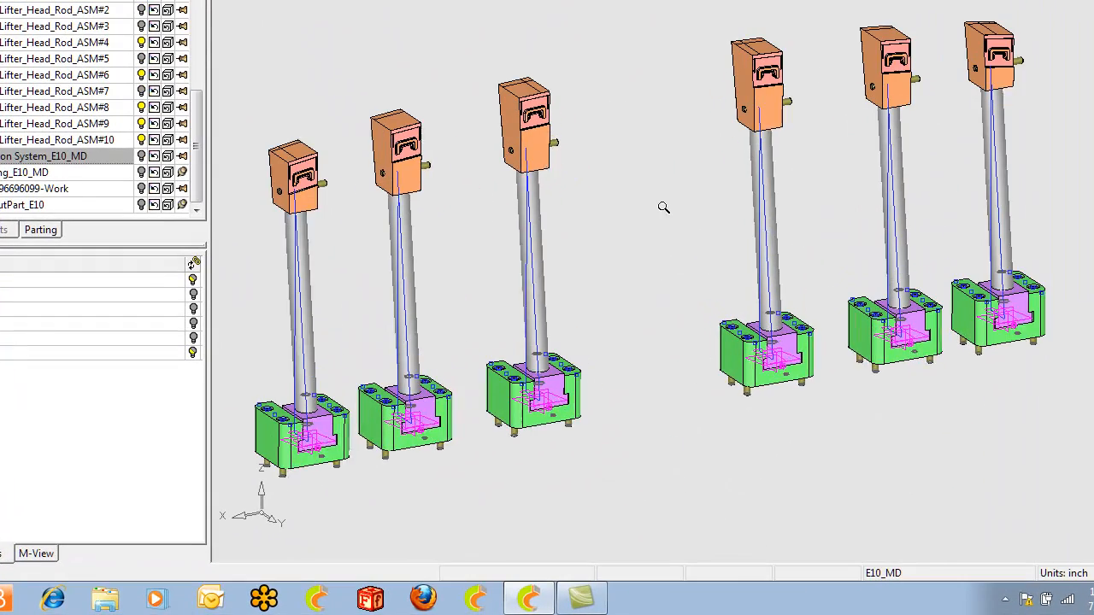
pyautogui.keyDown('ctrl'); pyautogui.moveTo(649, 280); pyautogui.dragTo(666, 271, button='middle'); pyautogui.keyUp('ctrl')
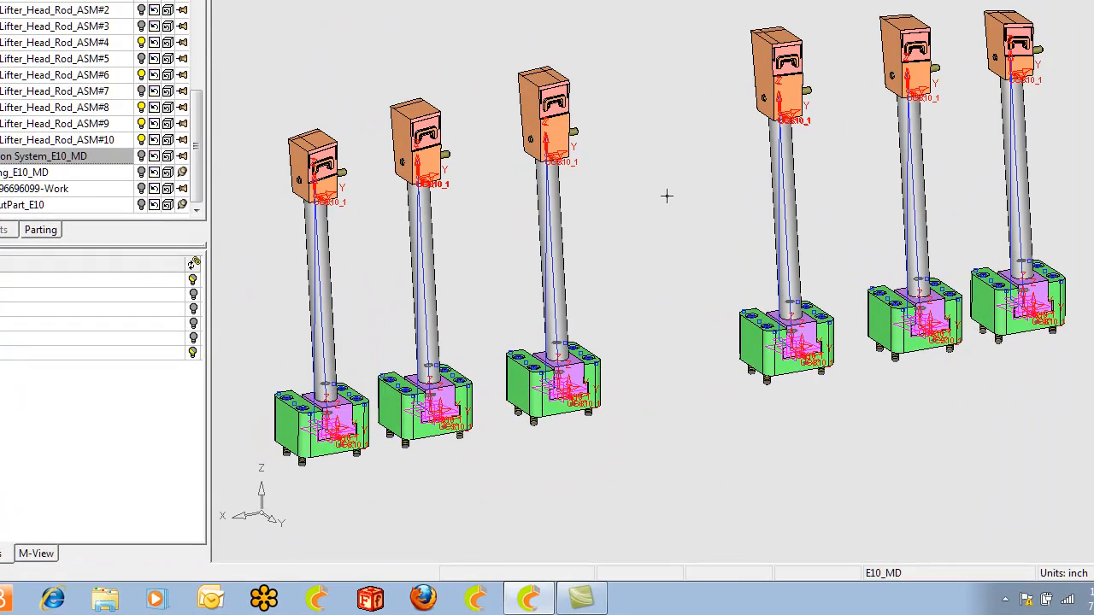